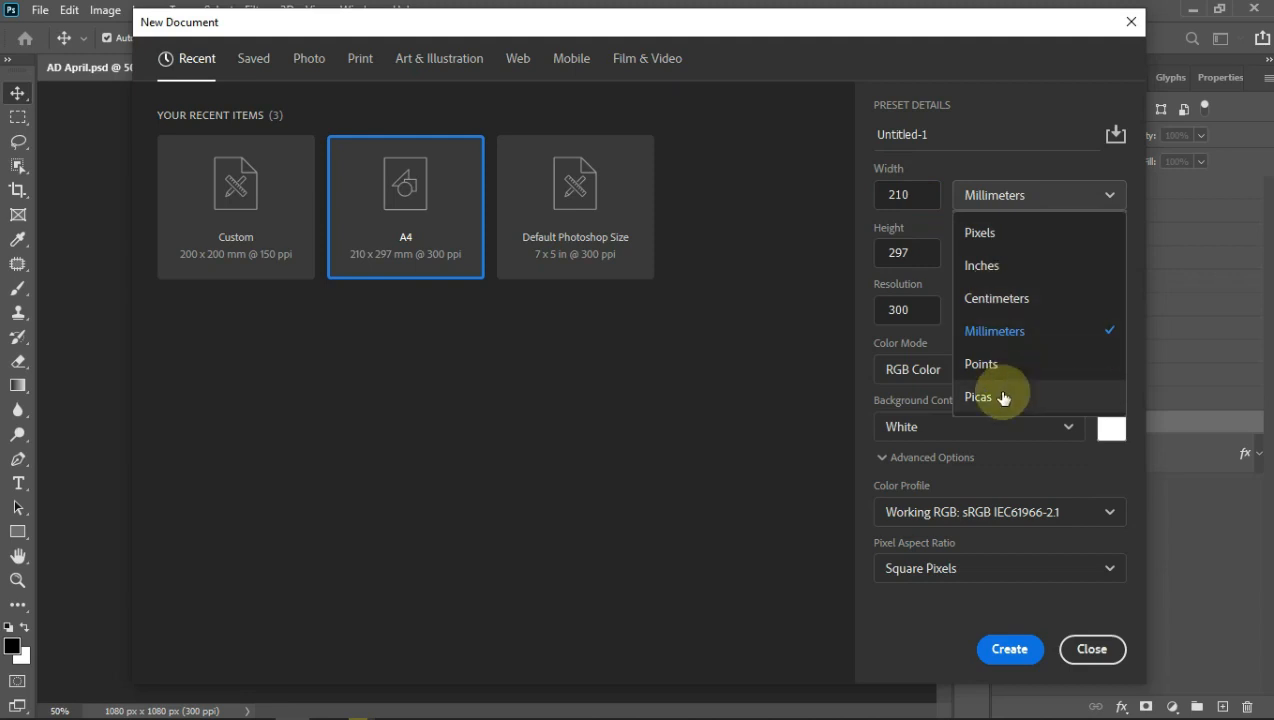
Step: Create Untitled-1 at 200 × 200 mm (2362 × 2362 px), 300 ppi, with a White background
left_click(1006, 333)
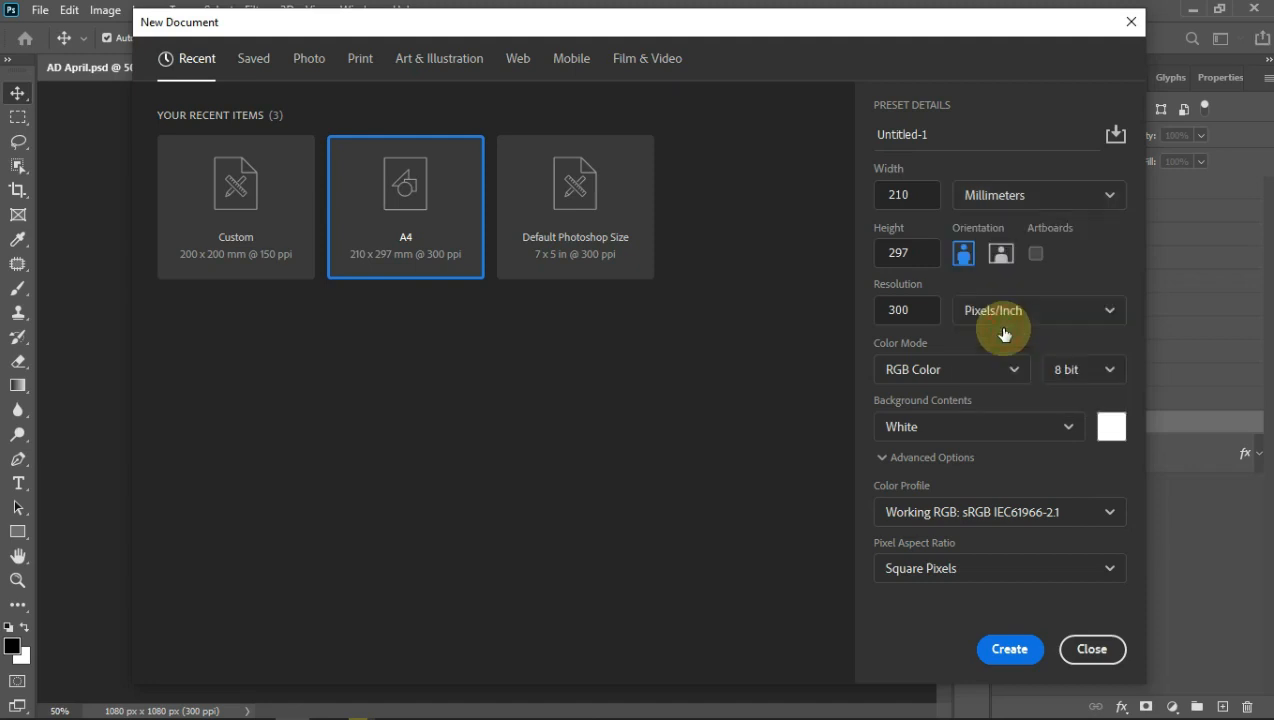
left_click_drag(914, 194, 856, 202)
type("200")
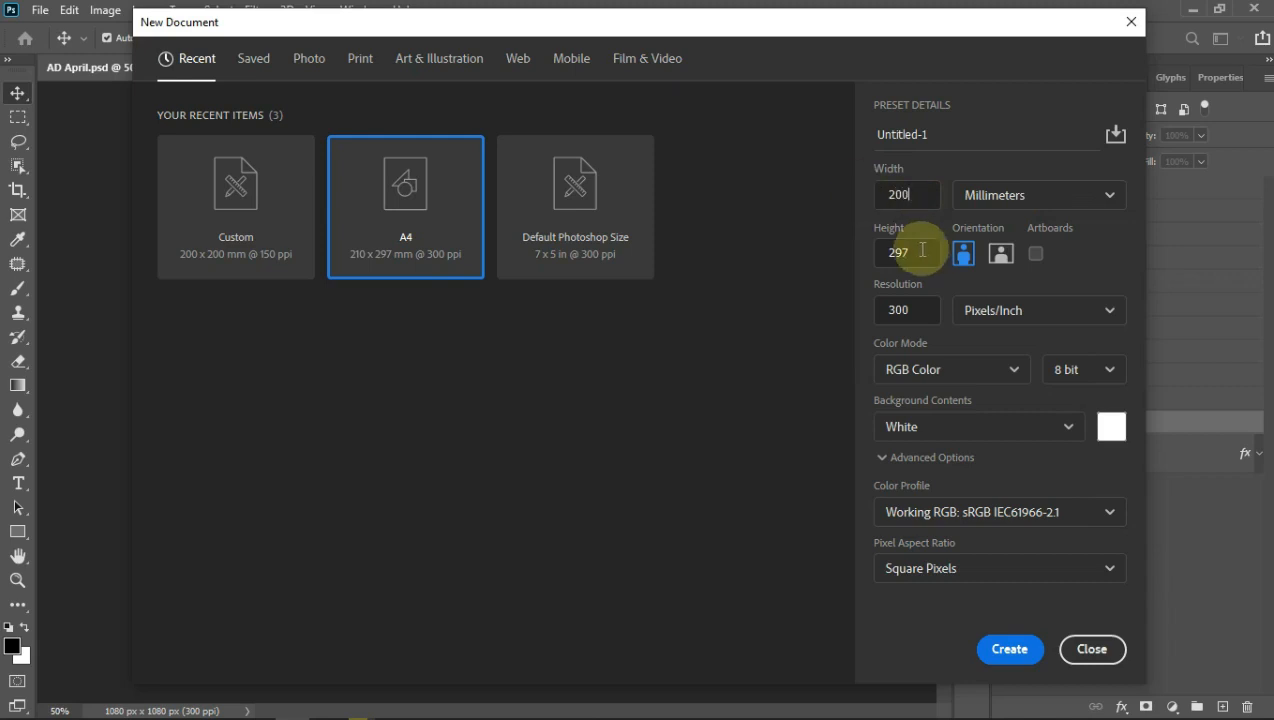
left_click_drag(913, 250, 867, 250)
type("200")
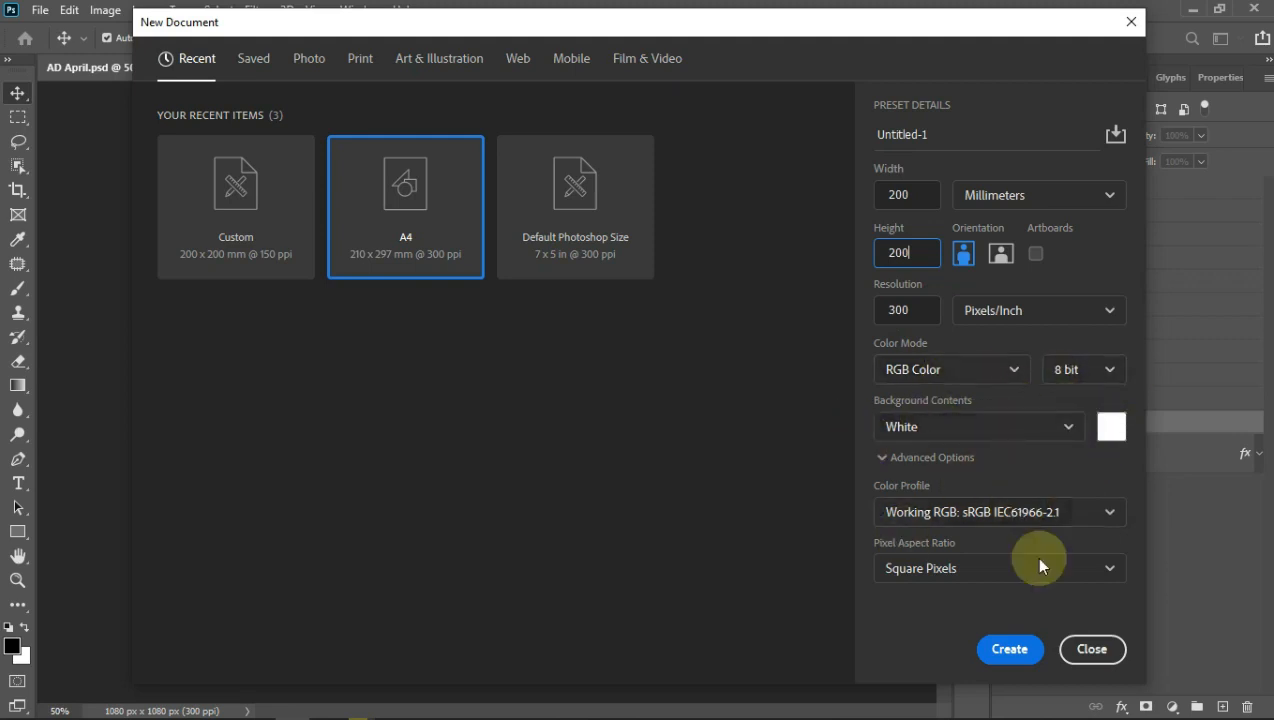
left_click(970, 435)
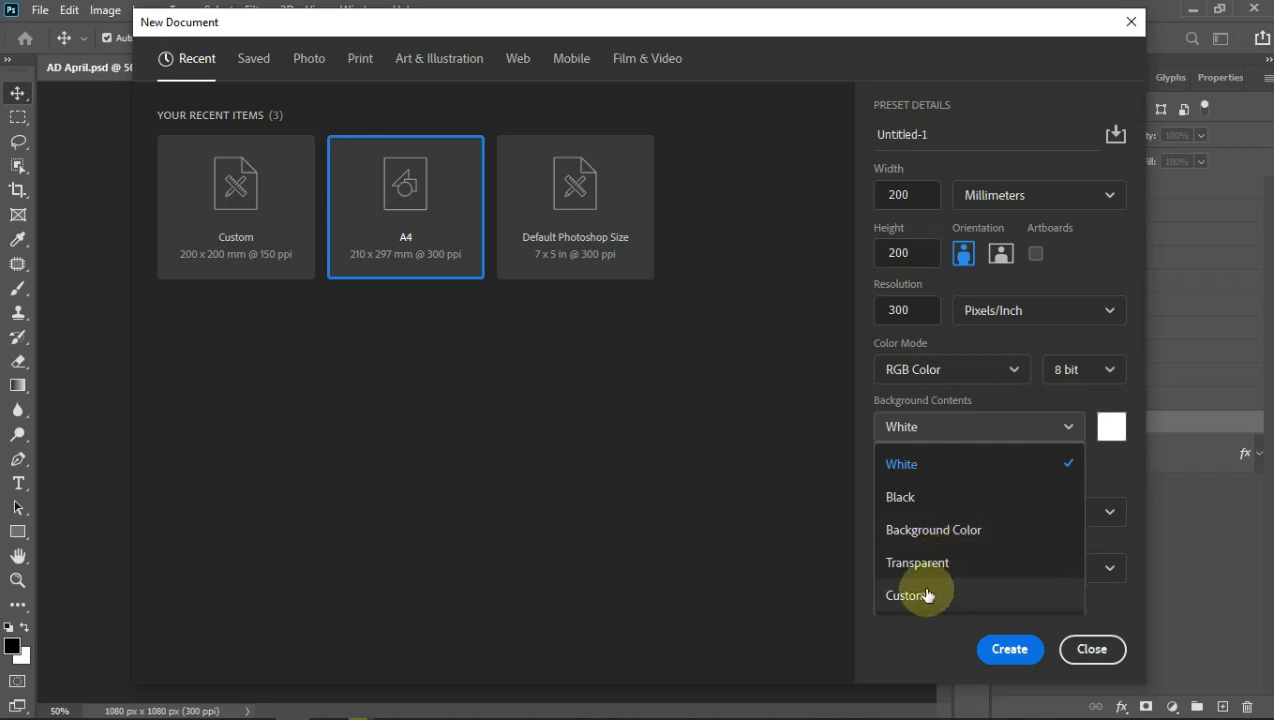
left_click(958, 464)
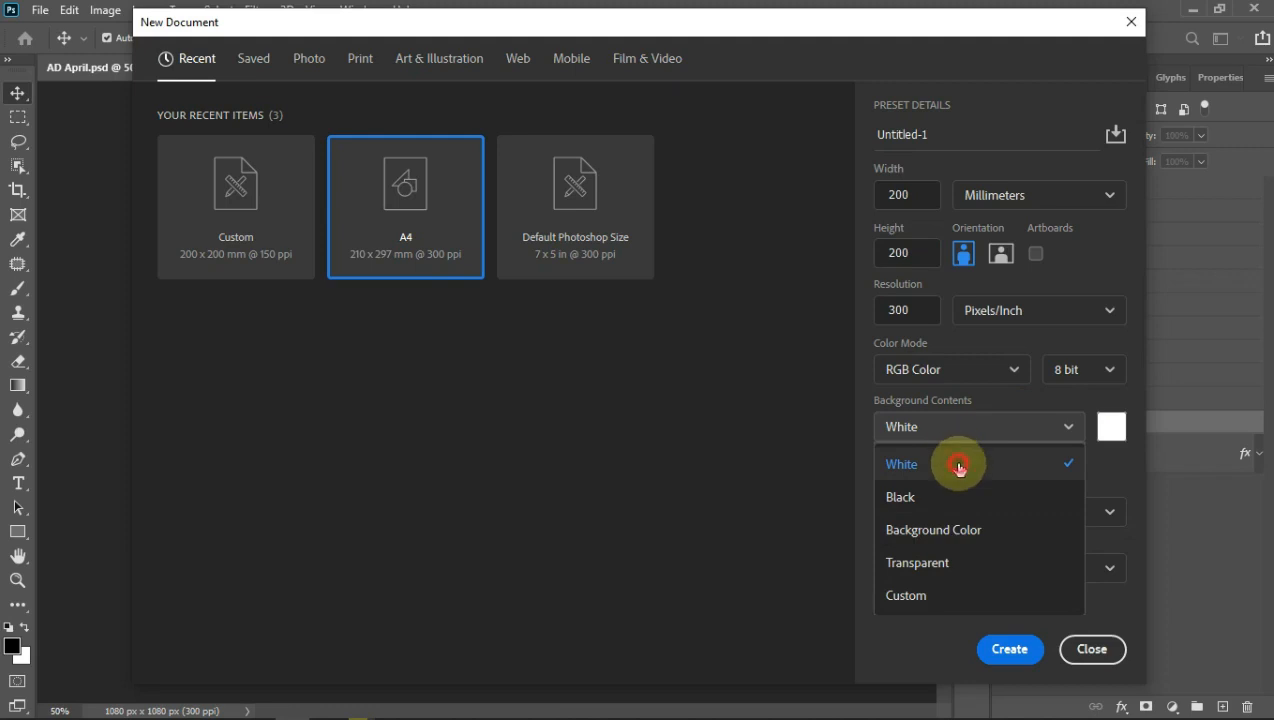
left_click(1012, 652)
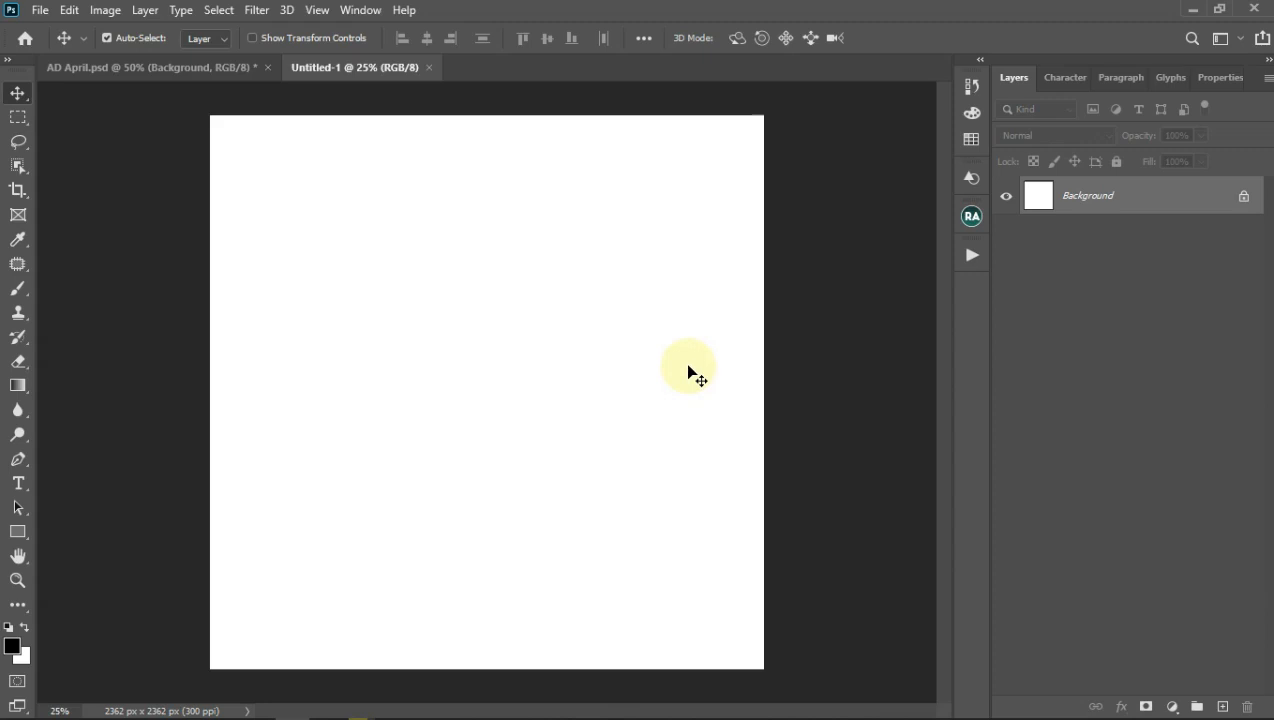
Step: Open the View menu to reach New Guide Layout
left_click(318, 12)
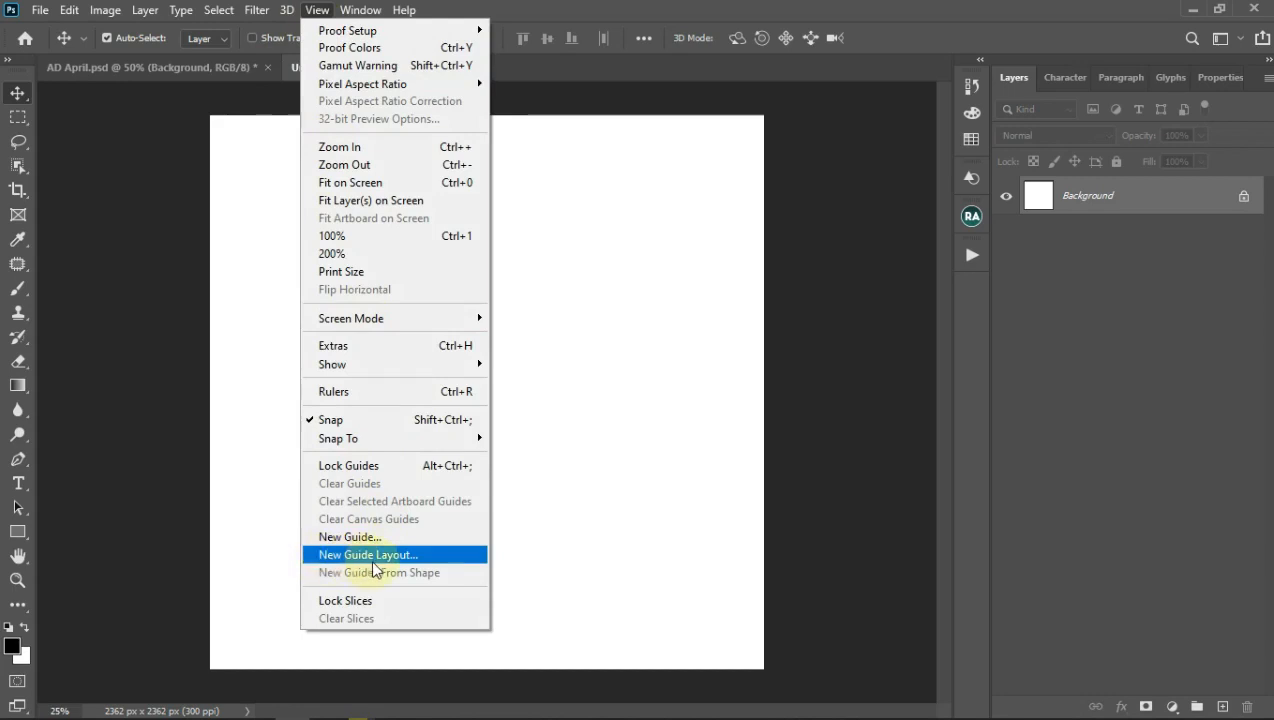
Step: Start a New Guide Layout with 2 columns and 2 rows and a 100 px top margin
left_click(373, 556)
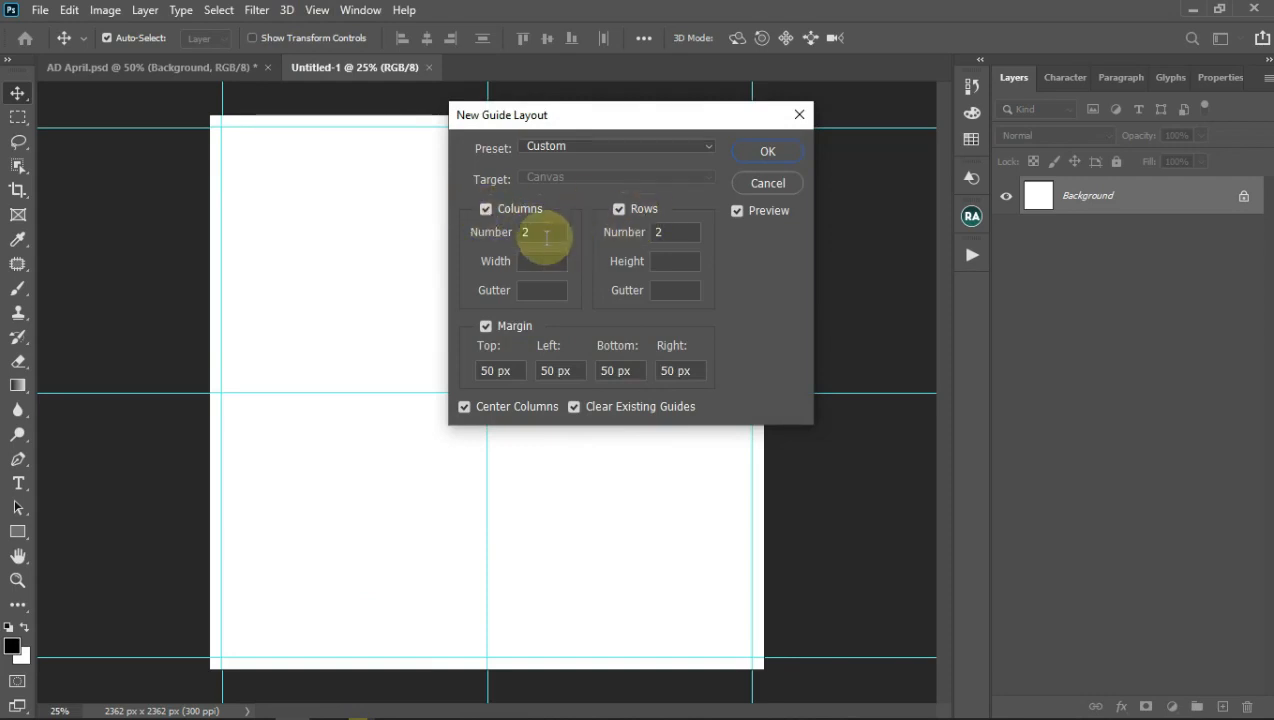
left_click(528, 234)
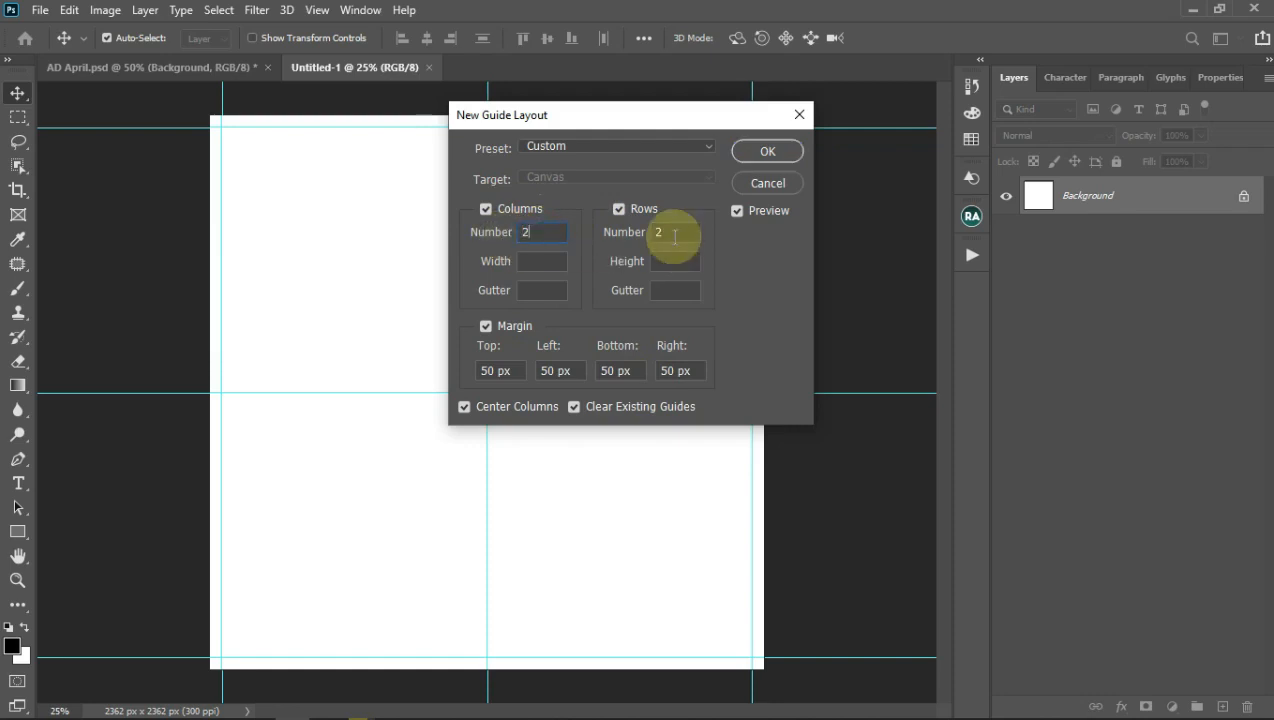
left_click(660, 232)
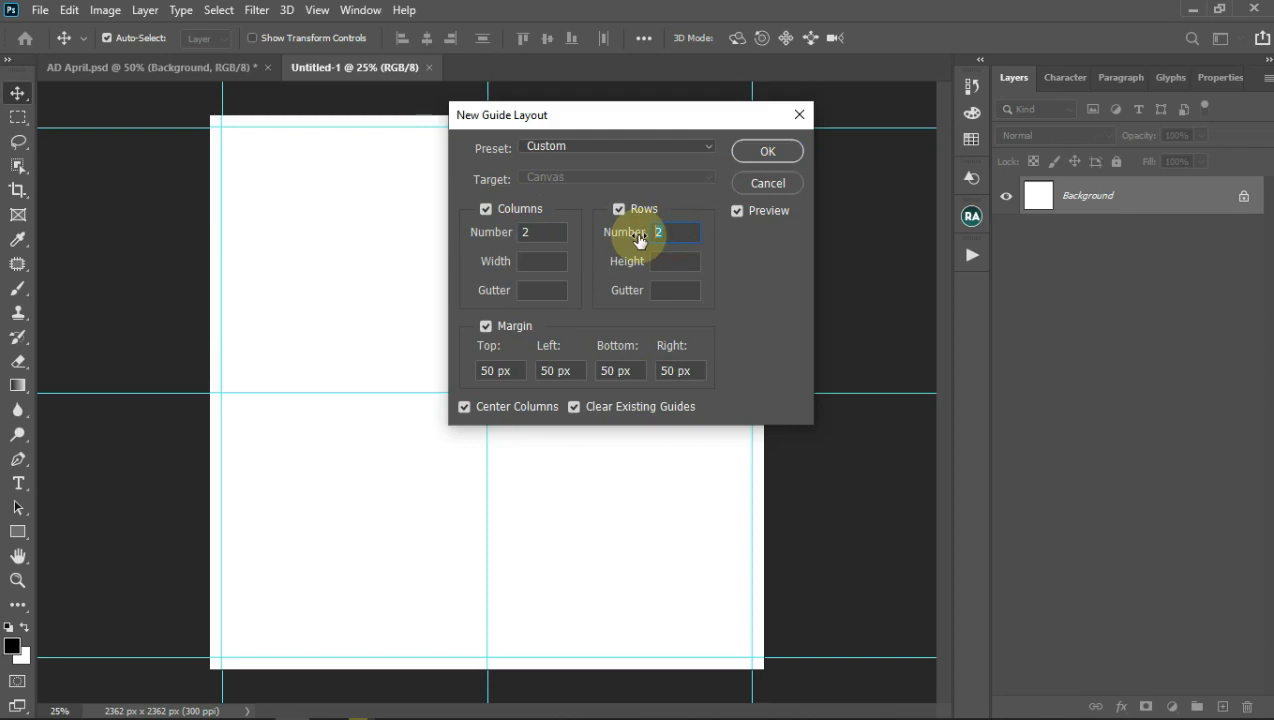
left_click(656, 236)
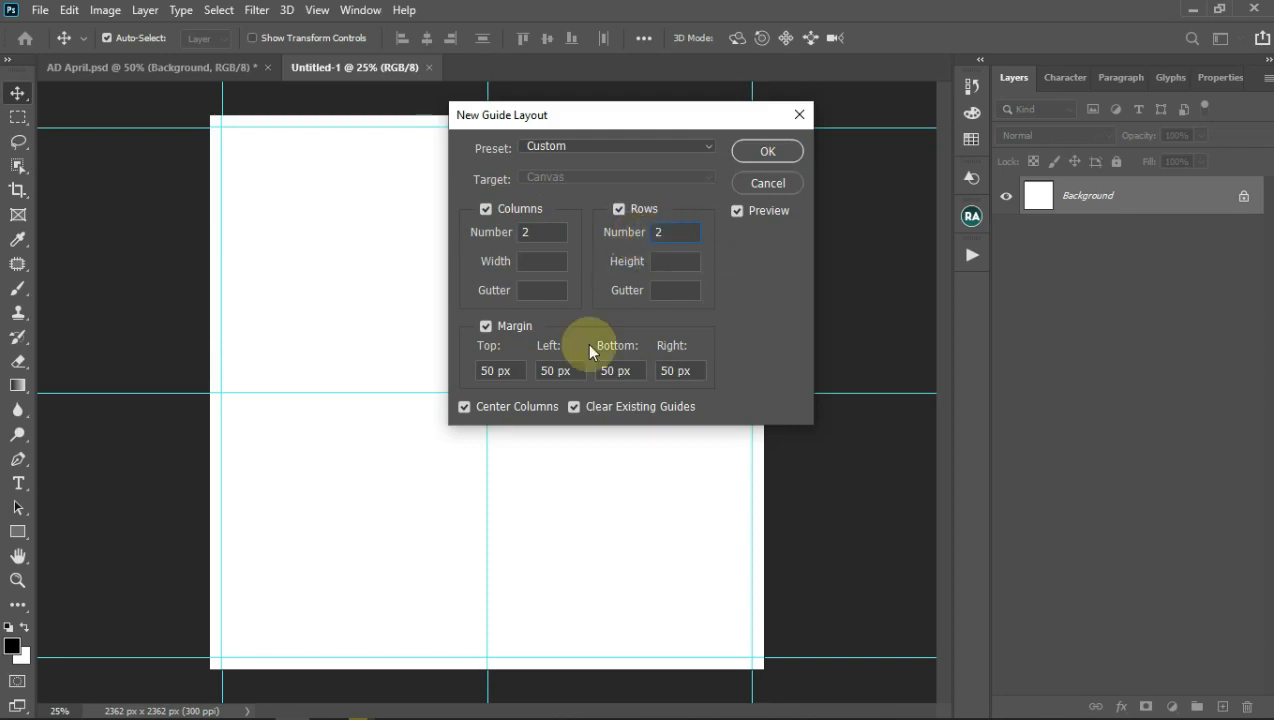
left_click(485, 371)
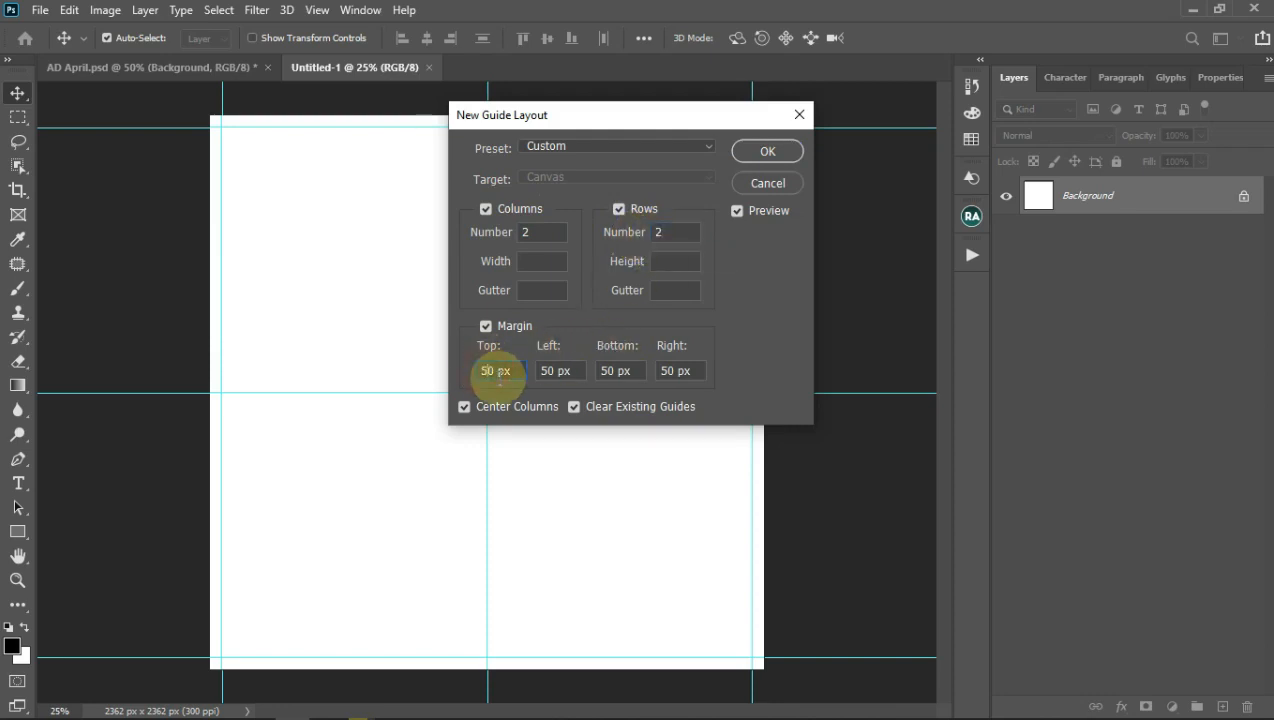
type("100")
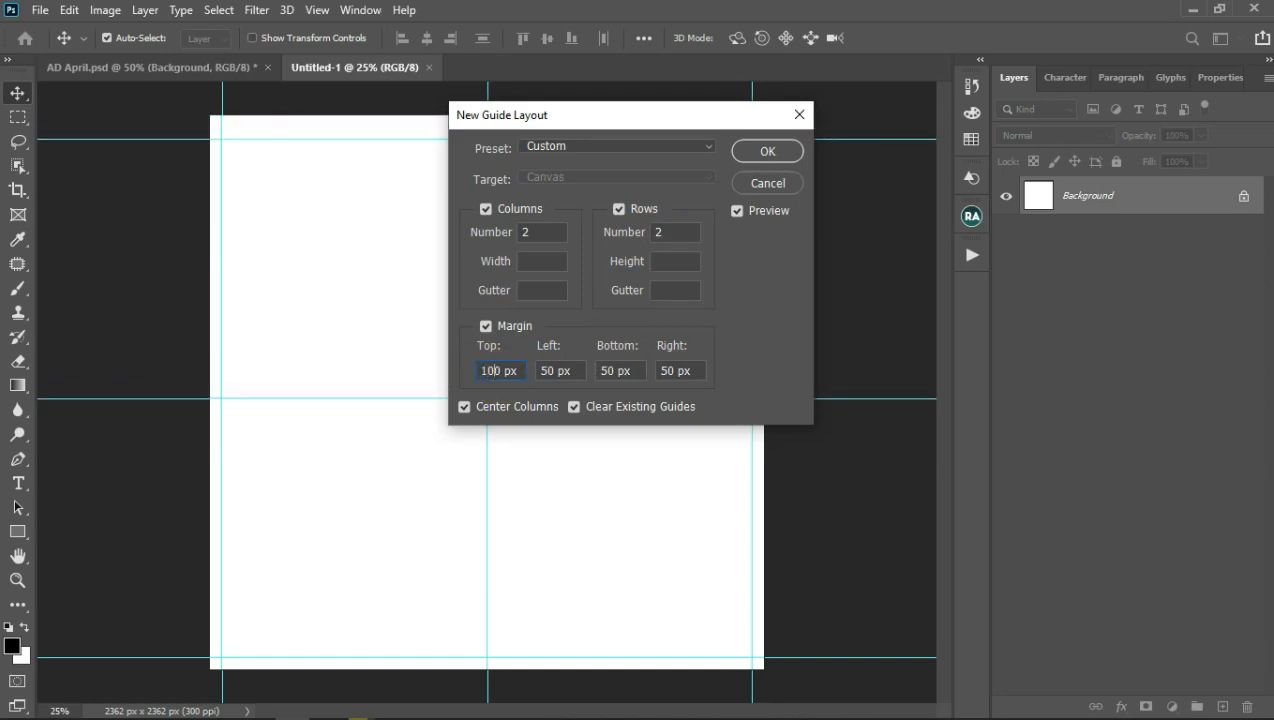
double_click(496, 384)
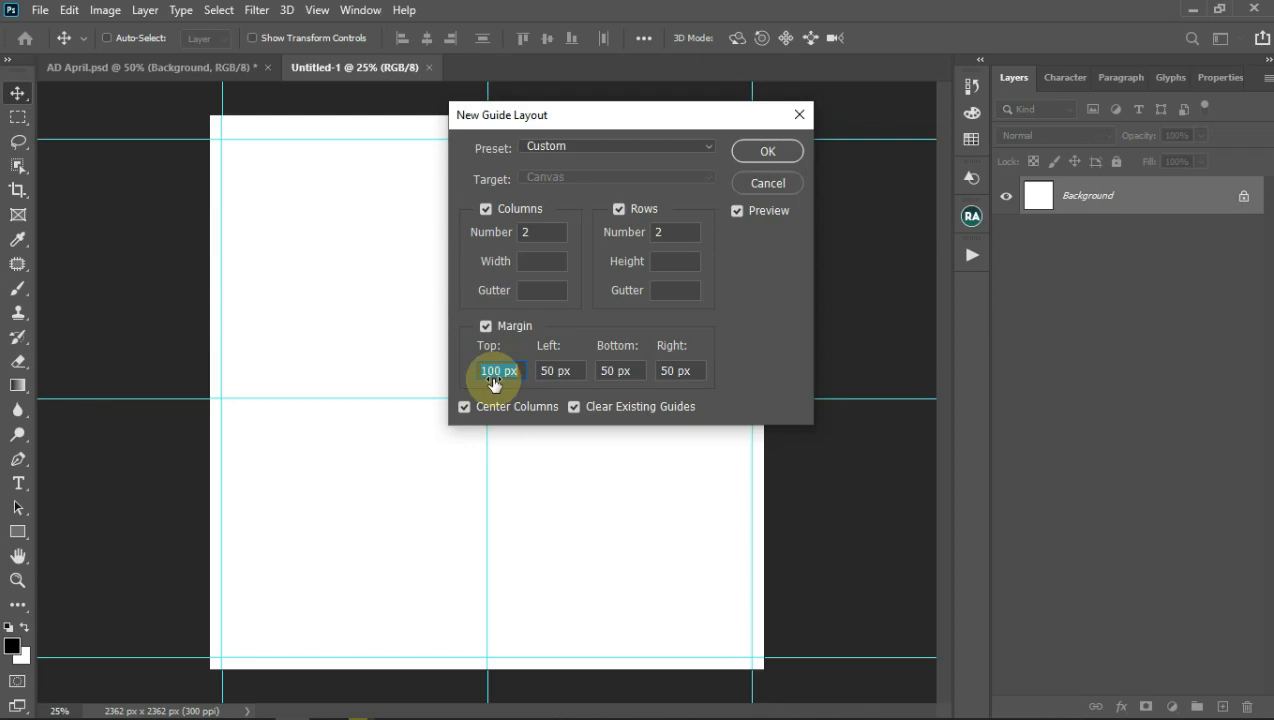
Step: Set the left, bottom and right margins to 100 px and apply the layout
left_click(559, 377)
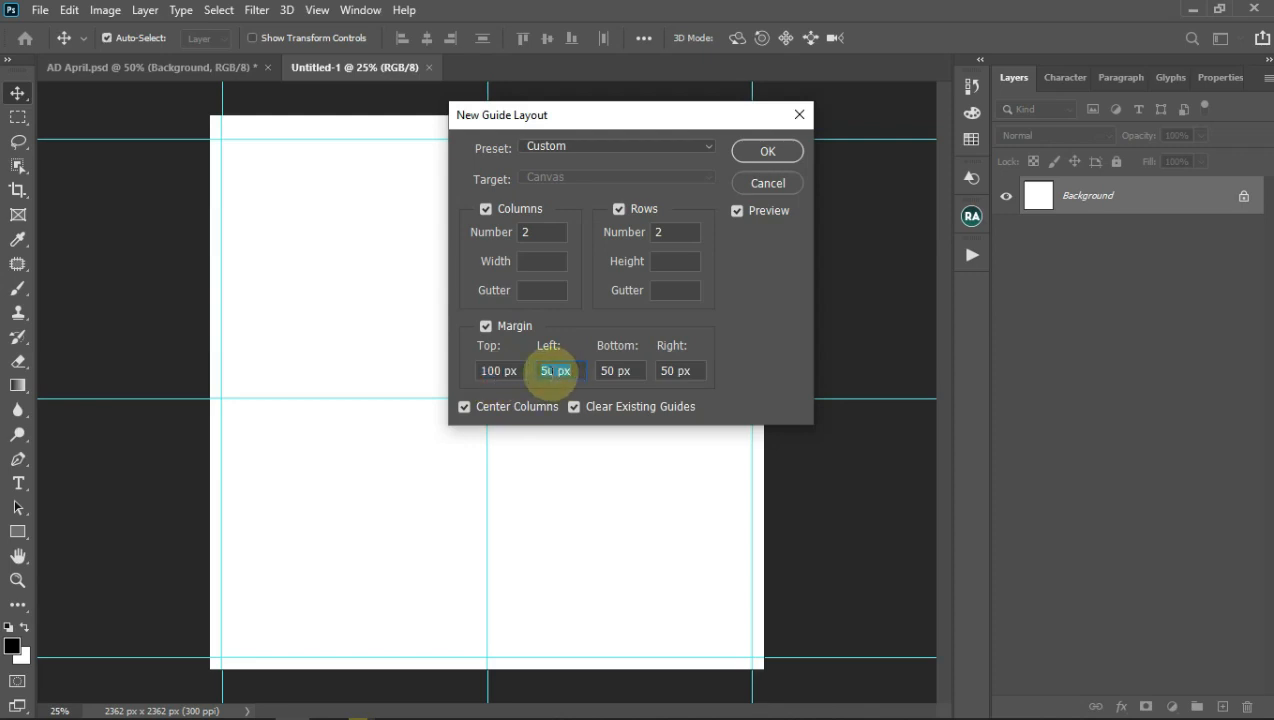
type("100")
left_click(628, 371)
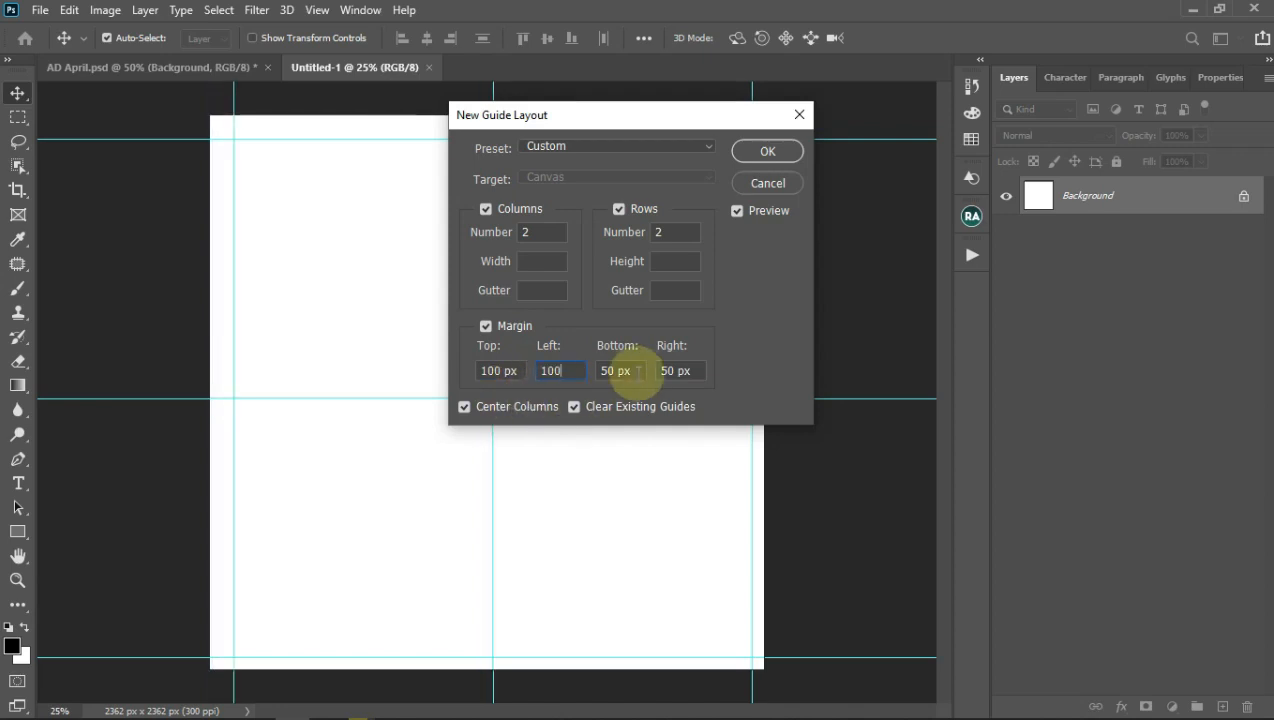
type("100")
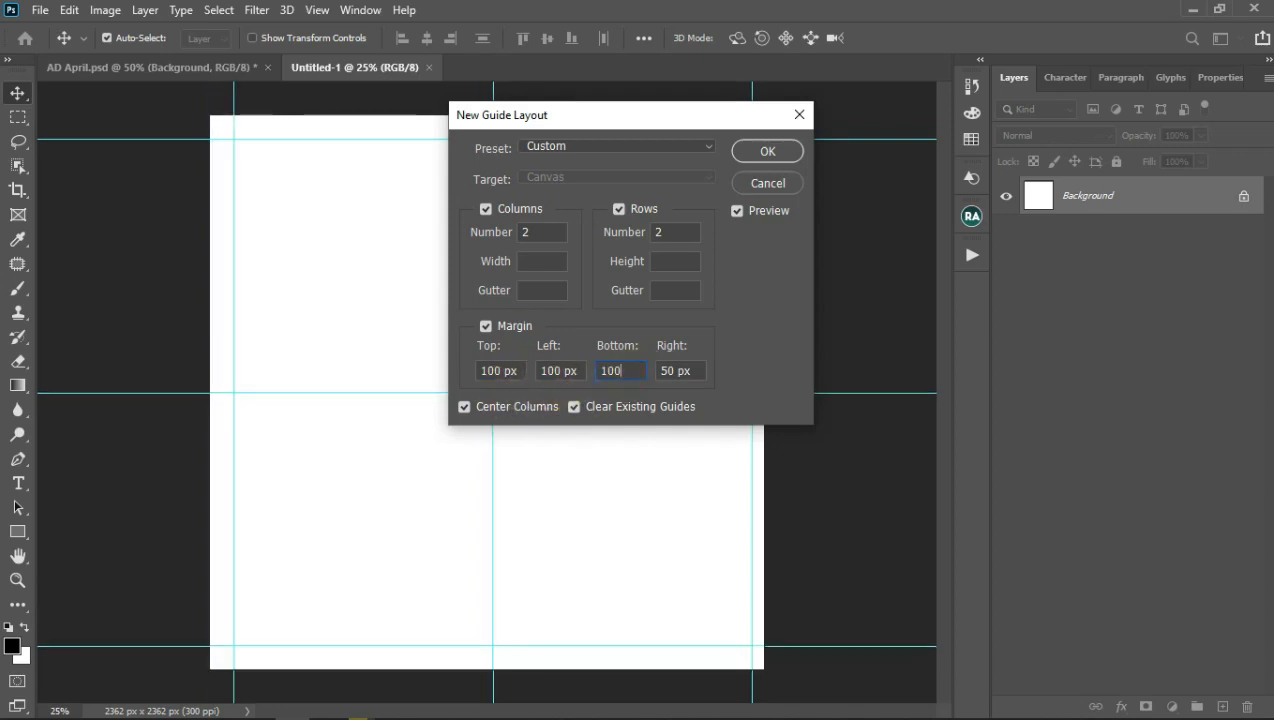
left_click(695, 371)
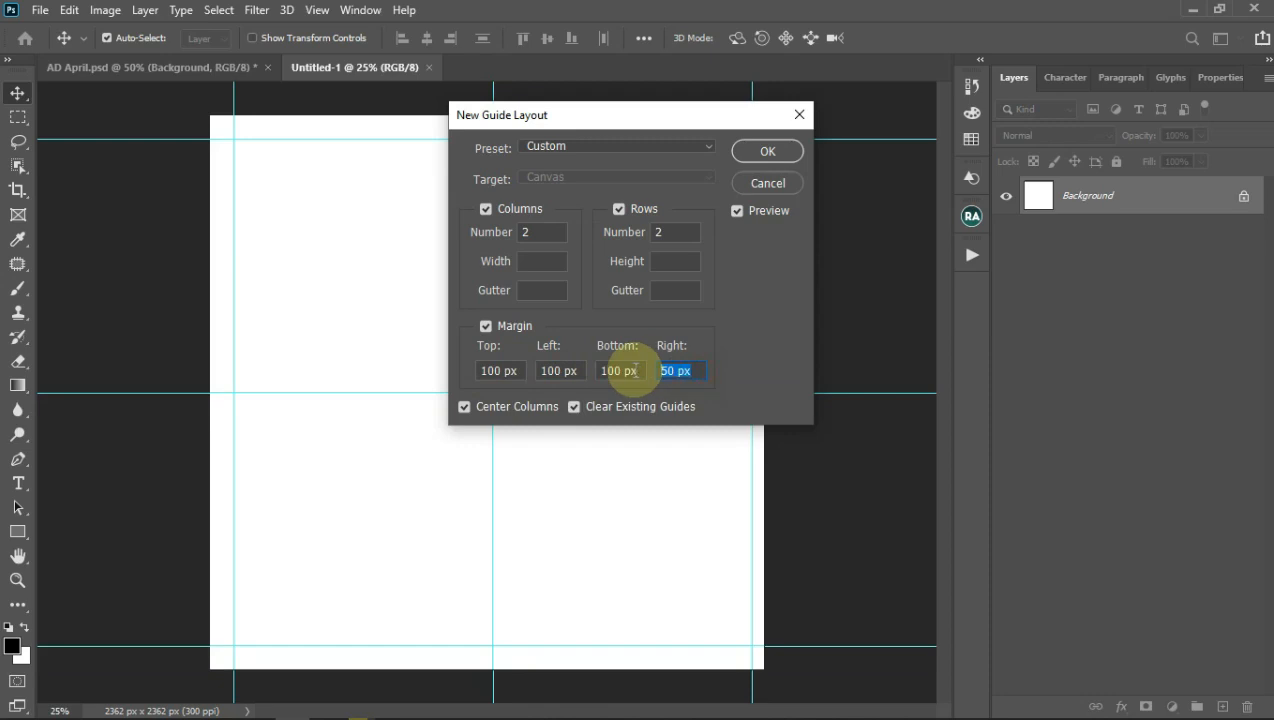
type("100")
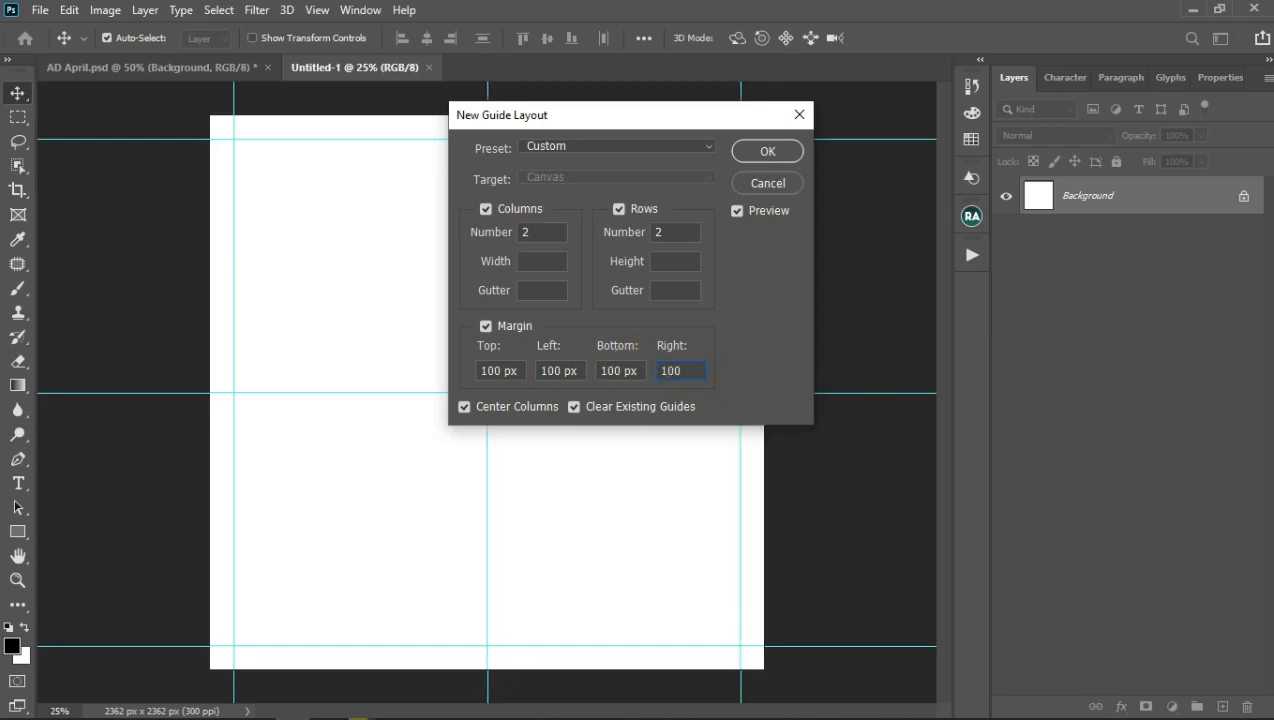
left_click_drag(566, 114, 994, 96)
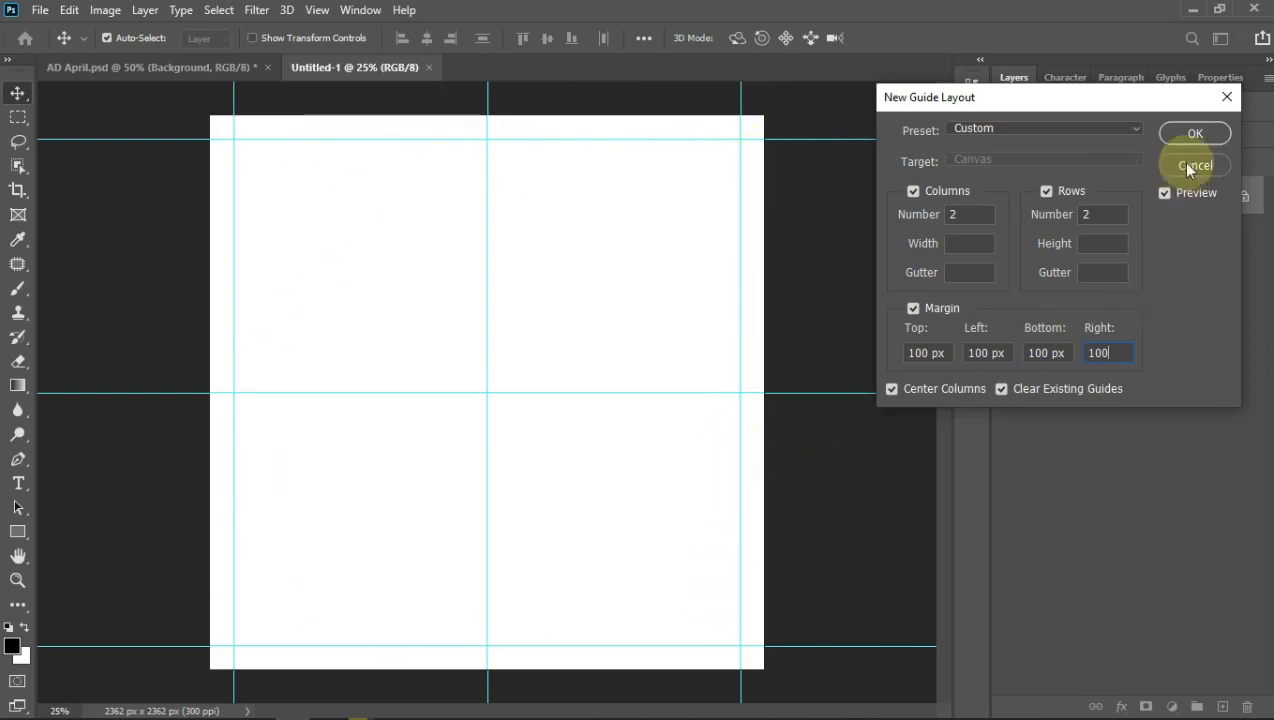
left_click(1195, 134)
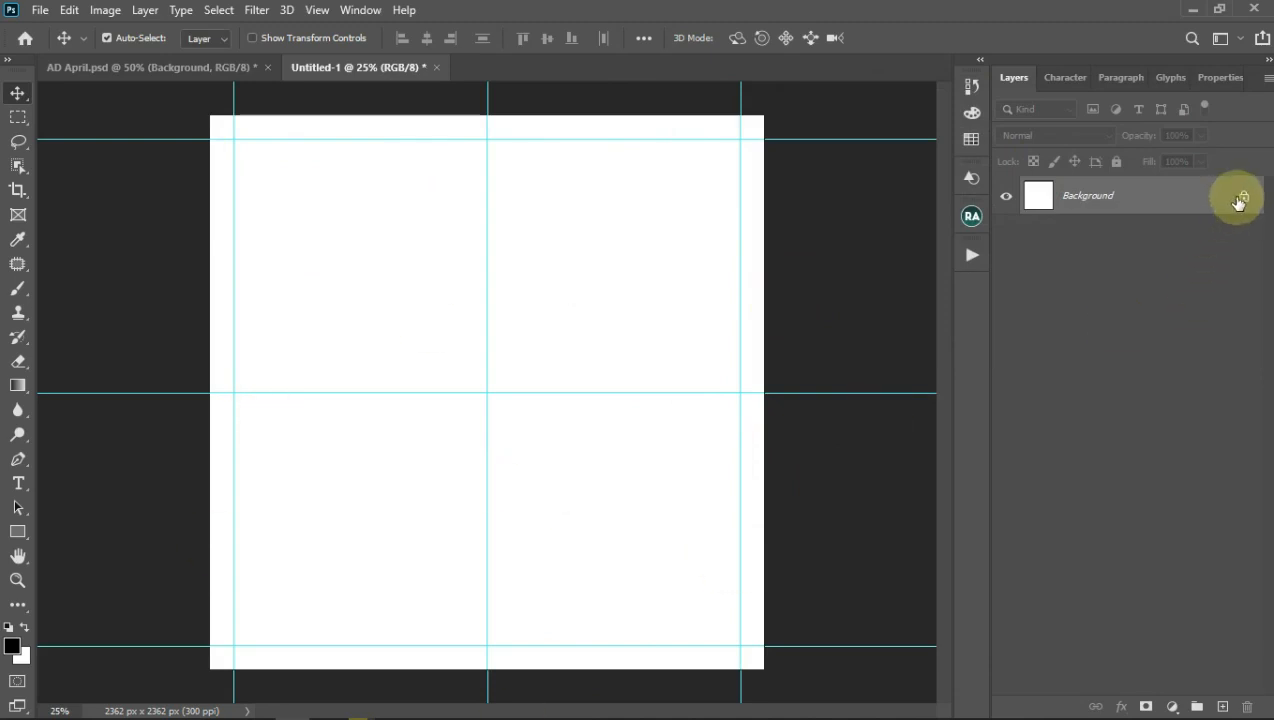
Step: Unlock Background into Layer 0, group it as 'background', and select Layer 0 inside the group
left_click(1241, 198)
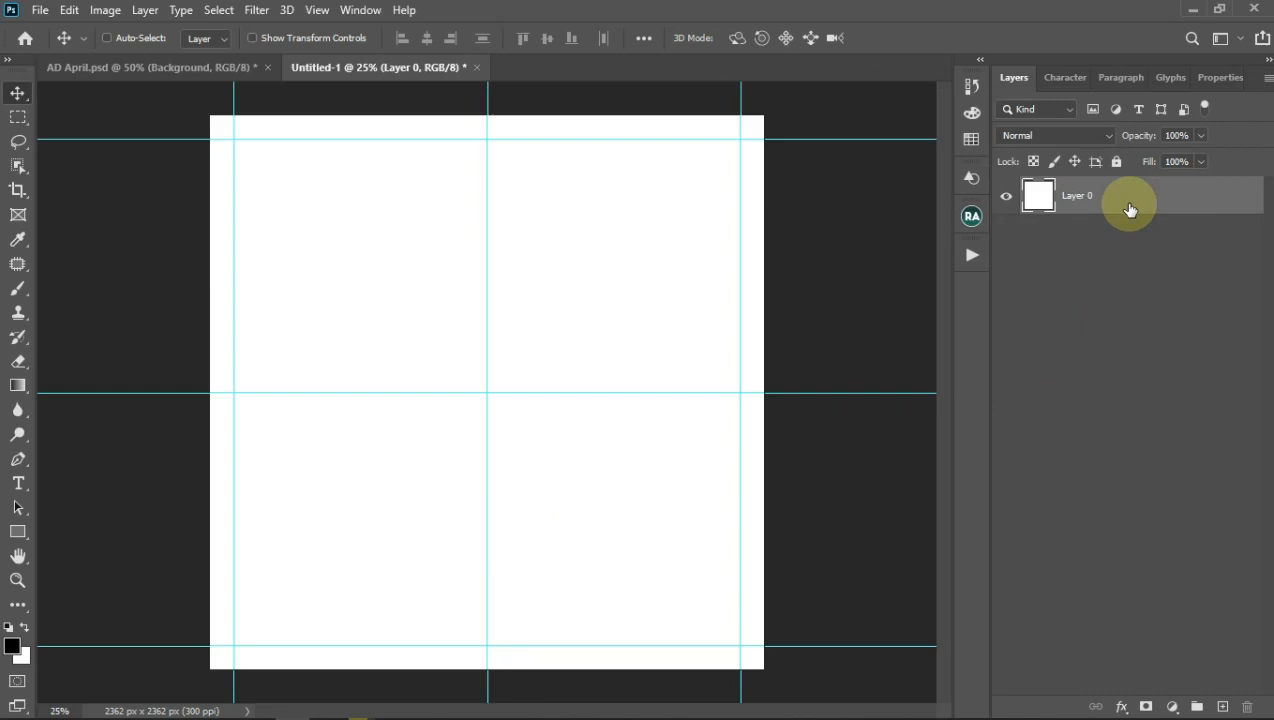
key("ctrl+g")
double_click(1080, 190)
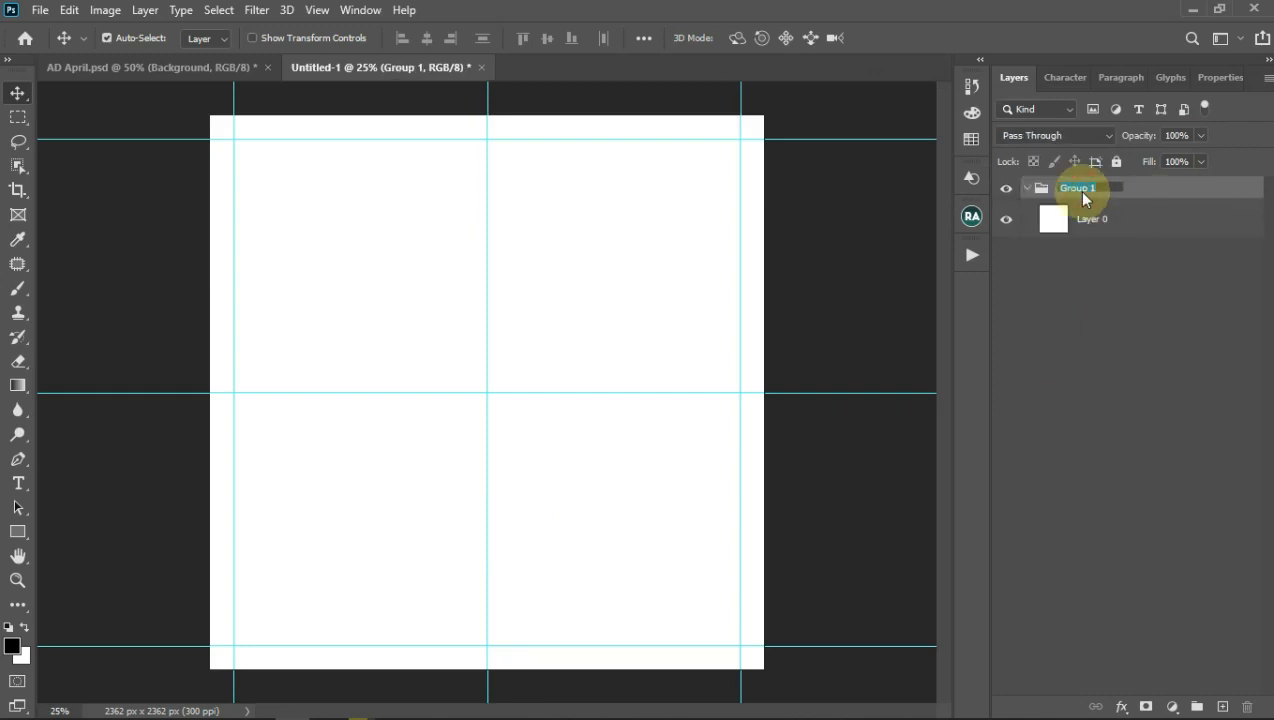
type("background")
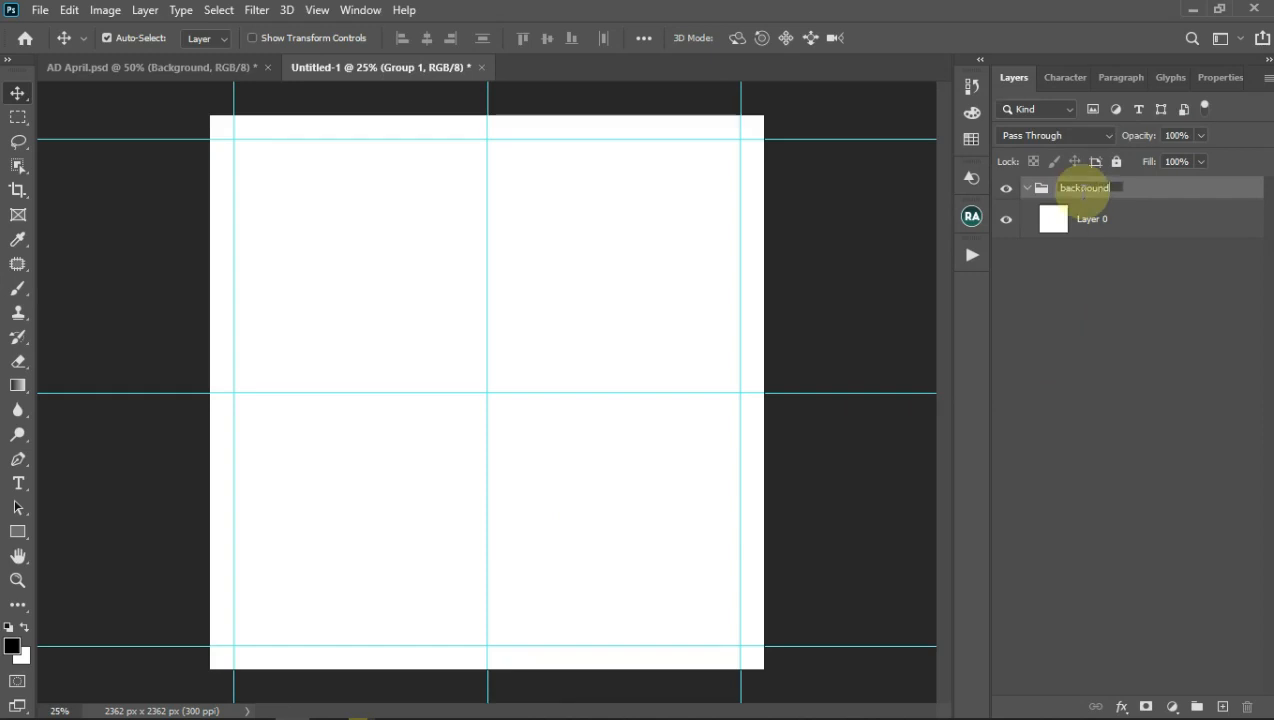
key("Return")
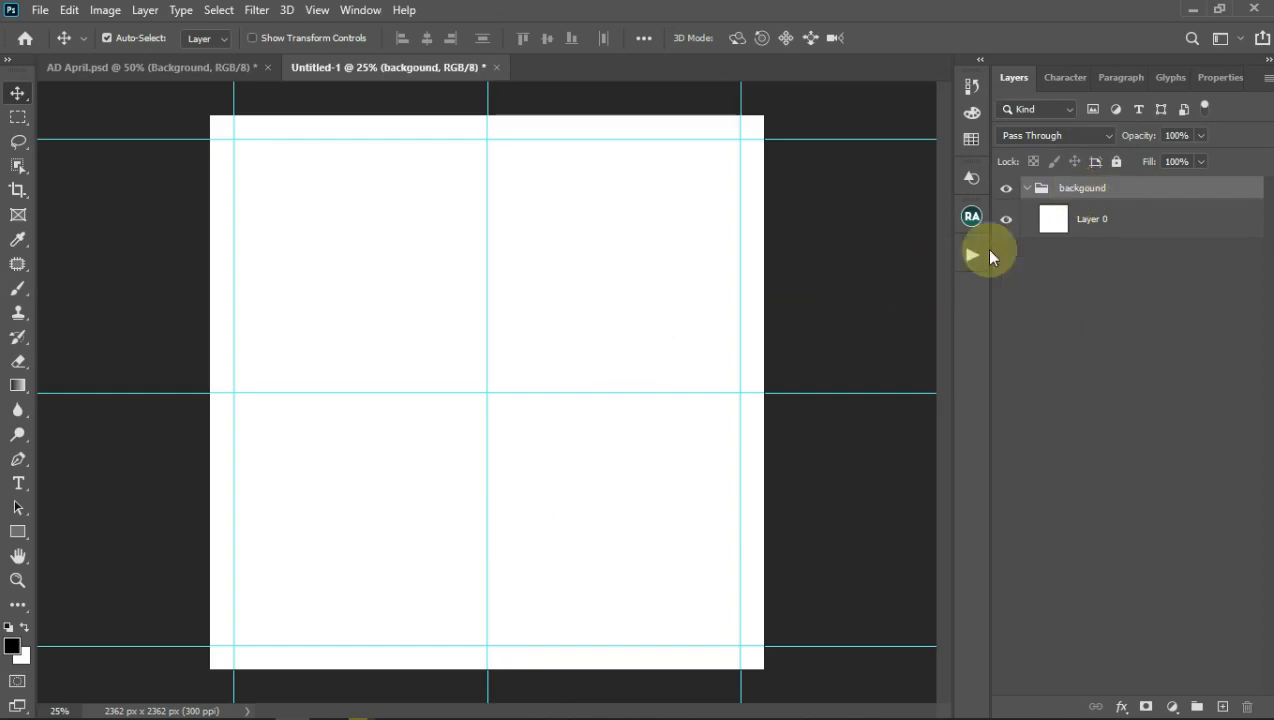
left_click(1147, 230)
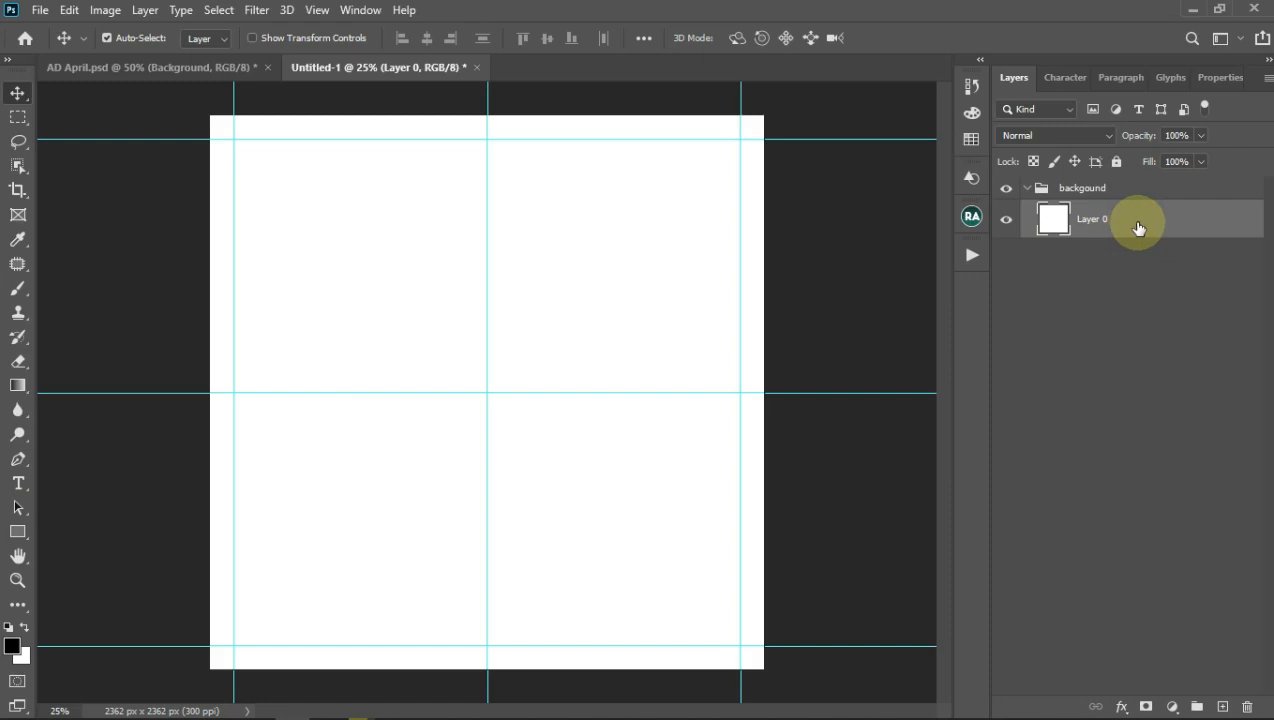
right_click(1134, 224)
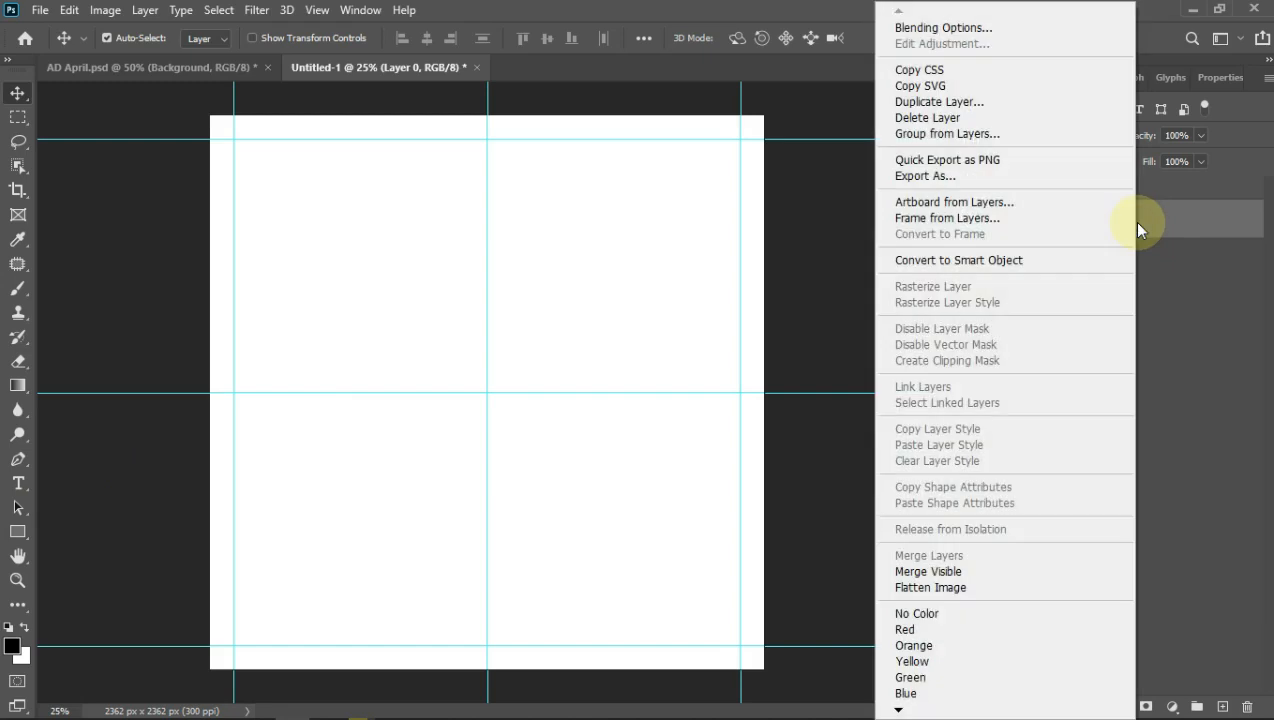
Step: Apply the third saved style to Layer 0, a radial yellow-to-orange Gradient Overlay
left_click(945, 35)
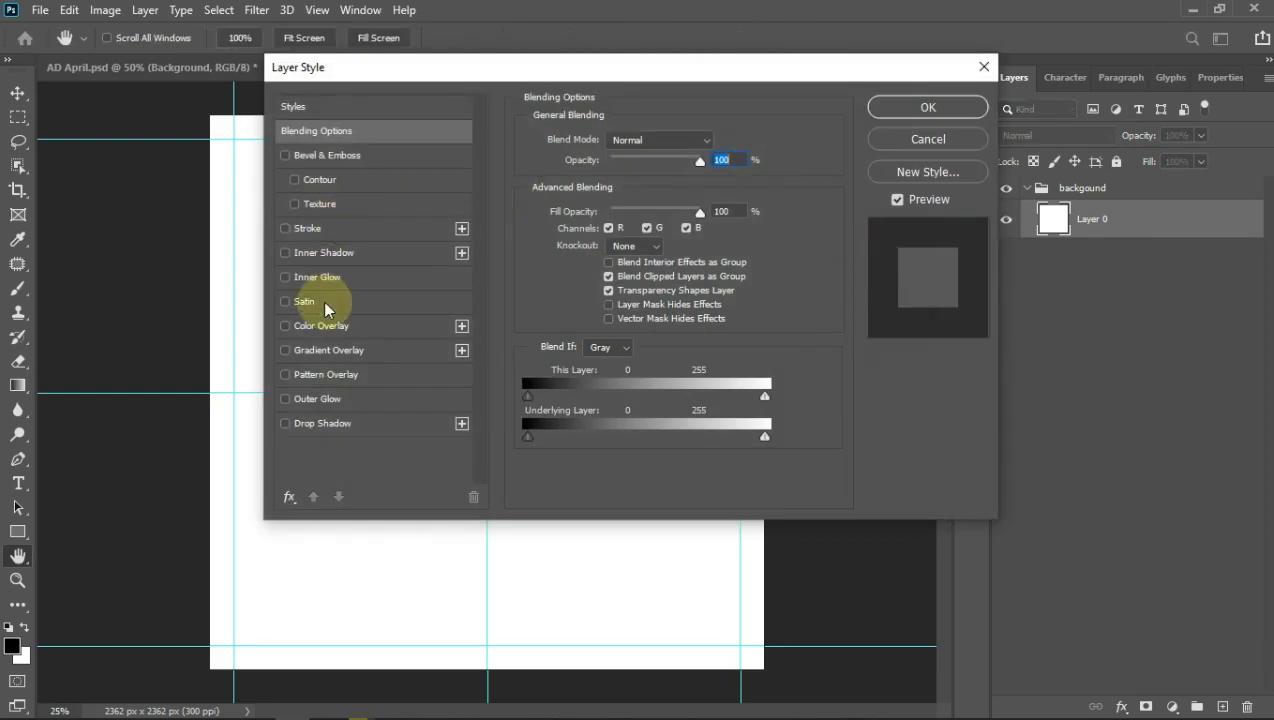
left_click(285, 351)
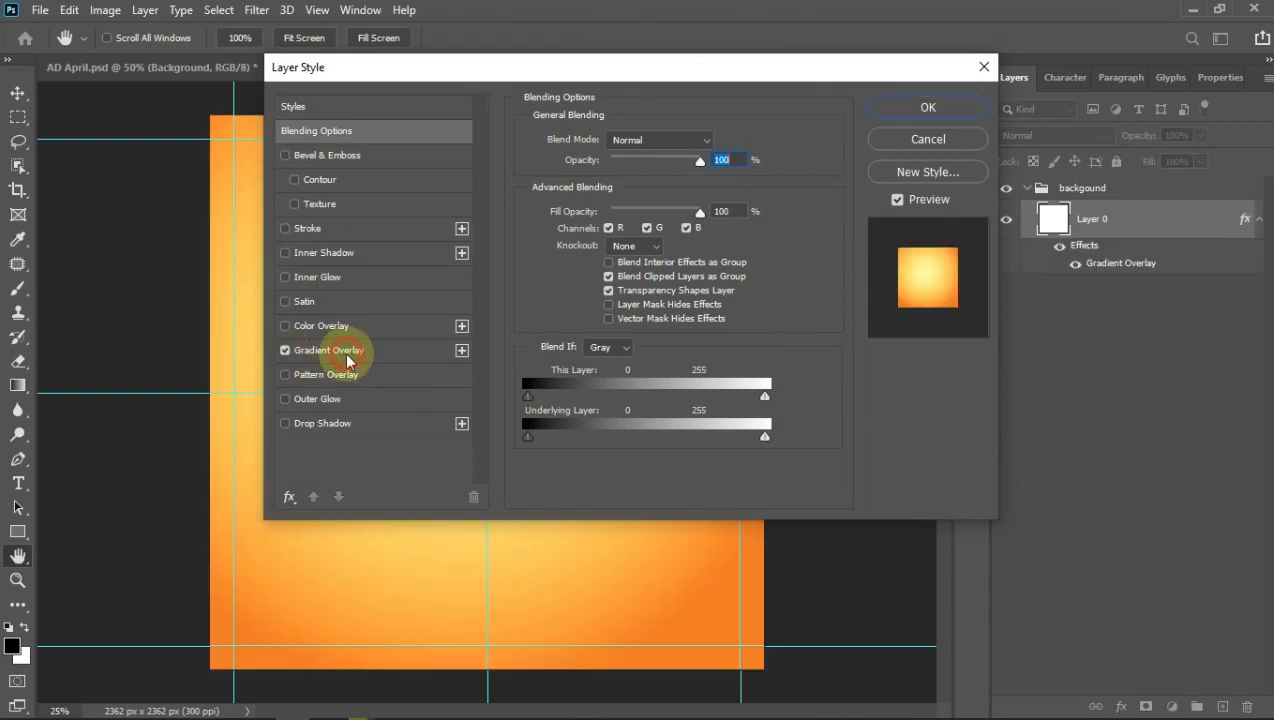
left_click(347, 355)
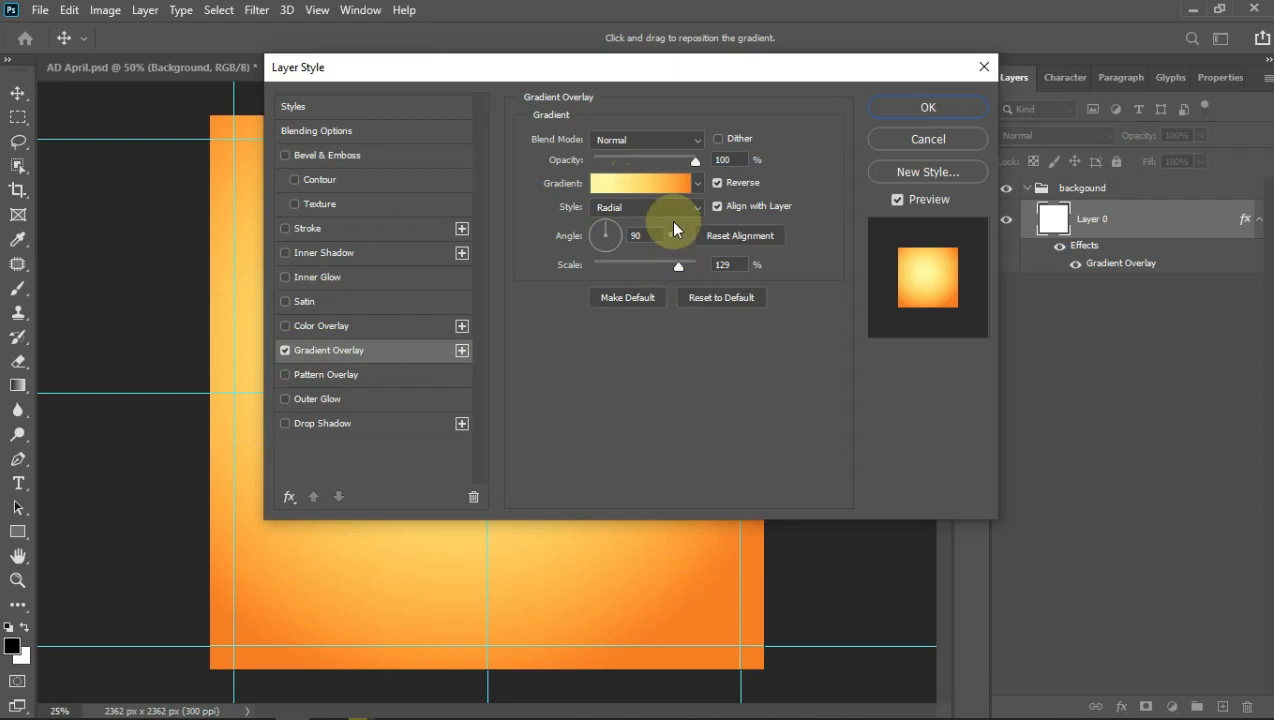
left_click(696, 161)
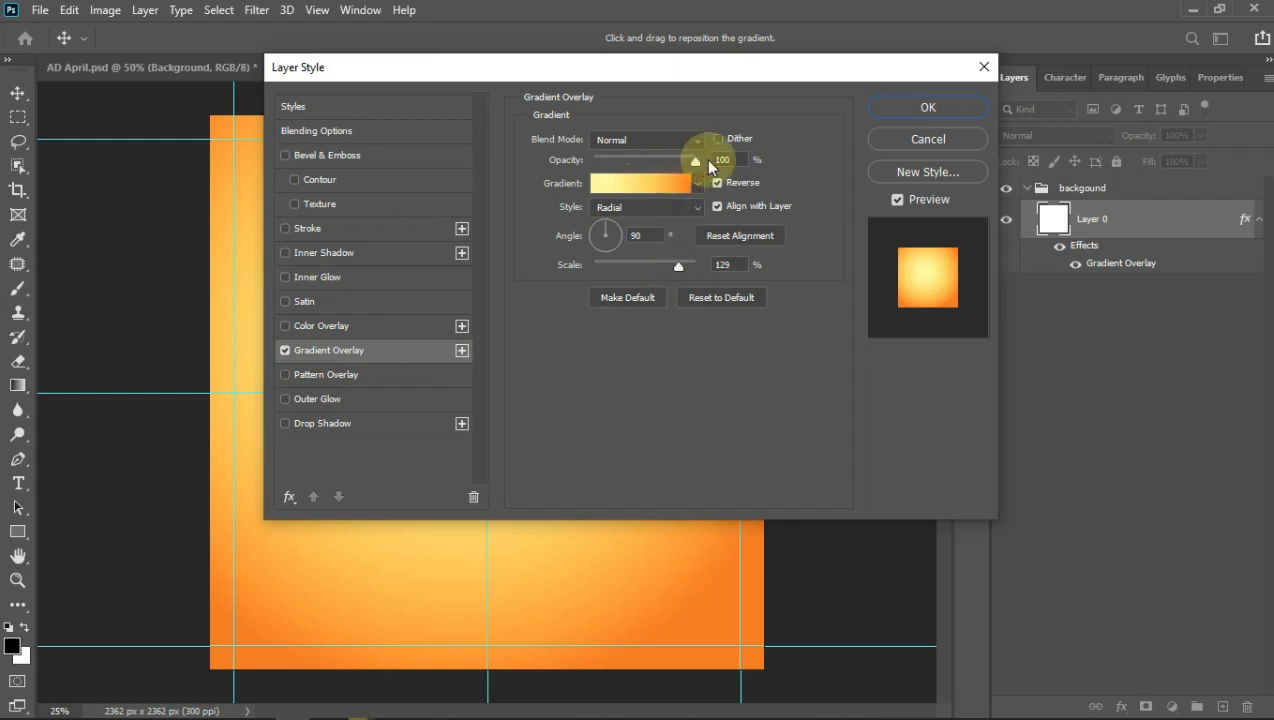
left_click_drag(464, 63, 540, 132)
left_click(370, 170)
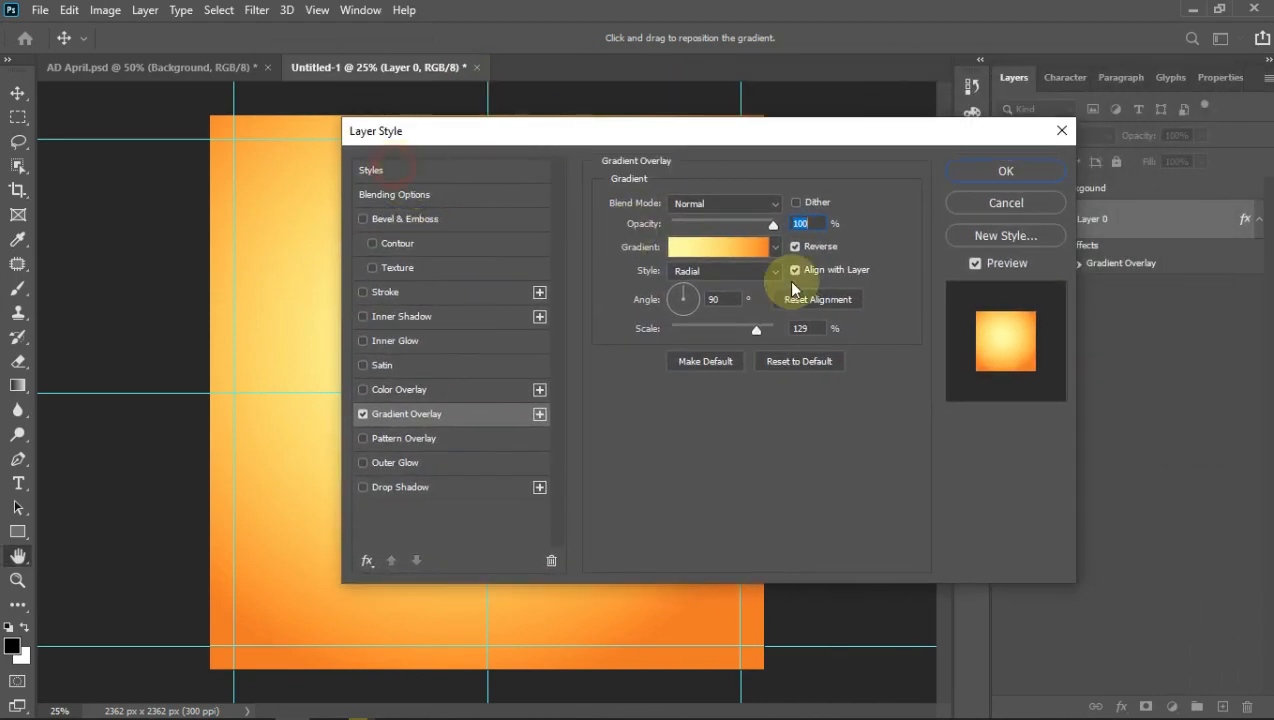
left_click(667, 318)
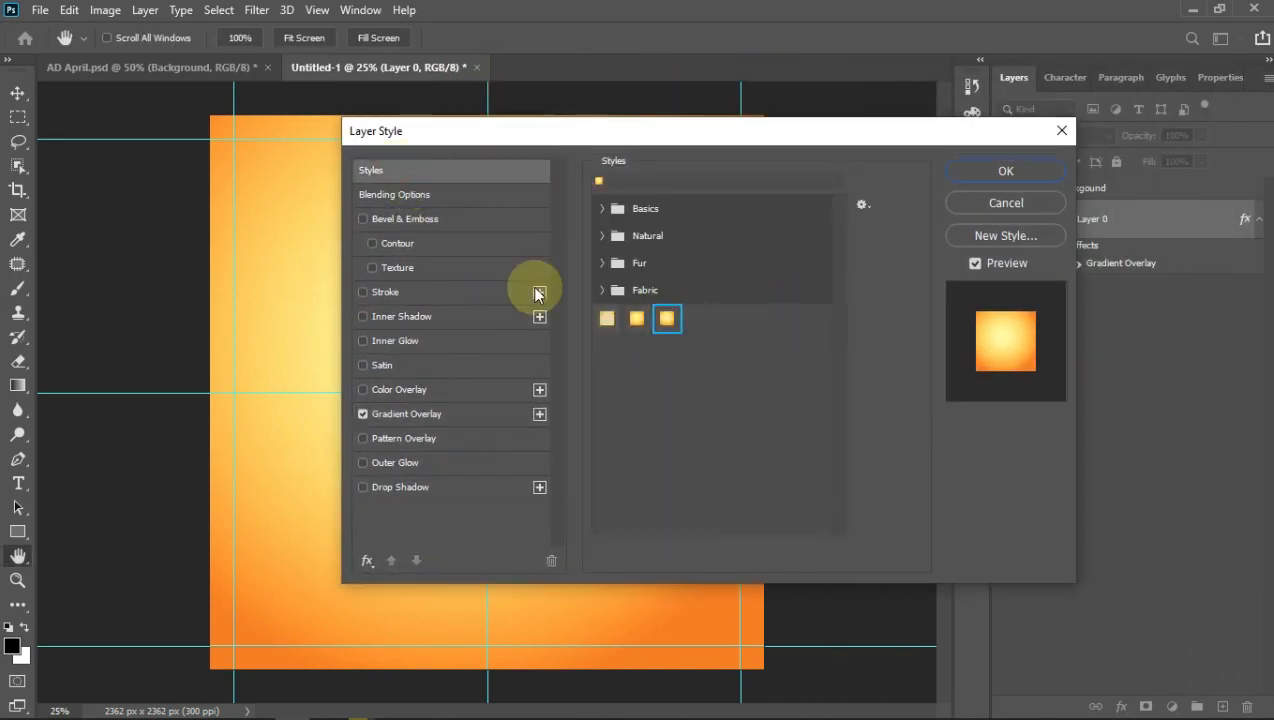
left_click(1007, 171)
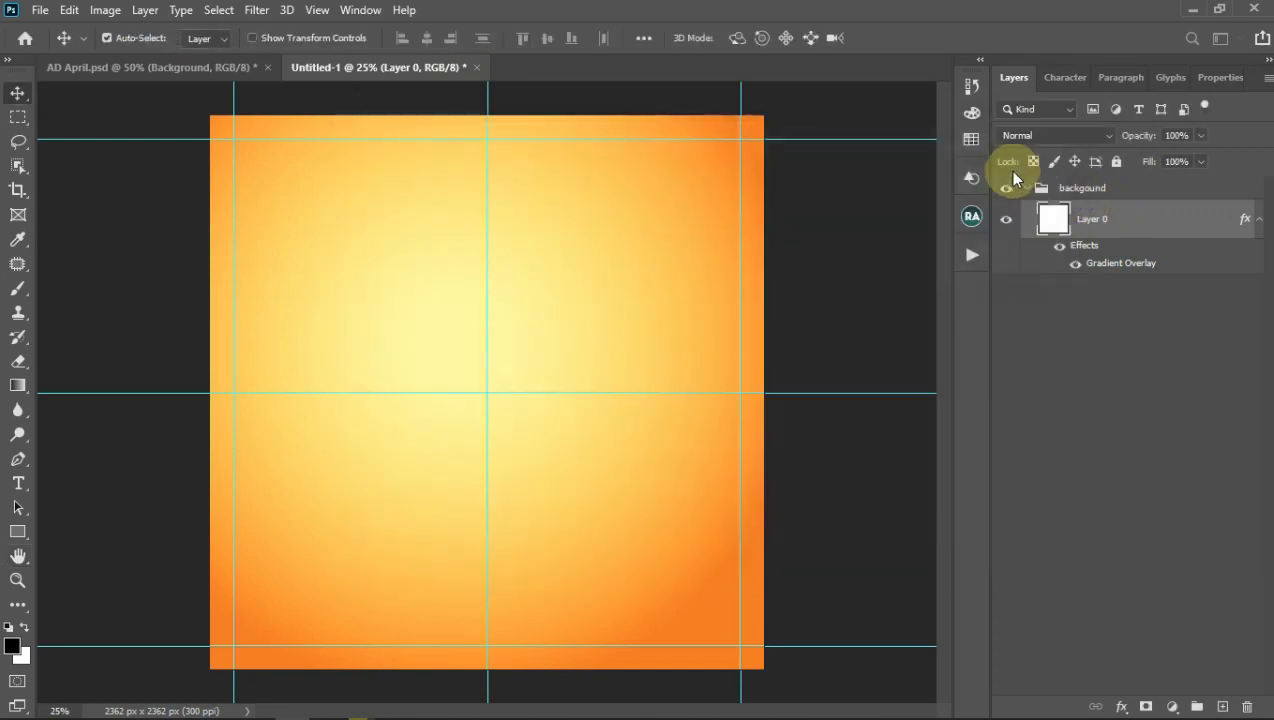
left_click(1257, 221)
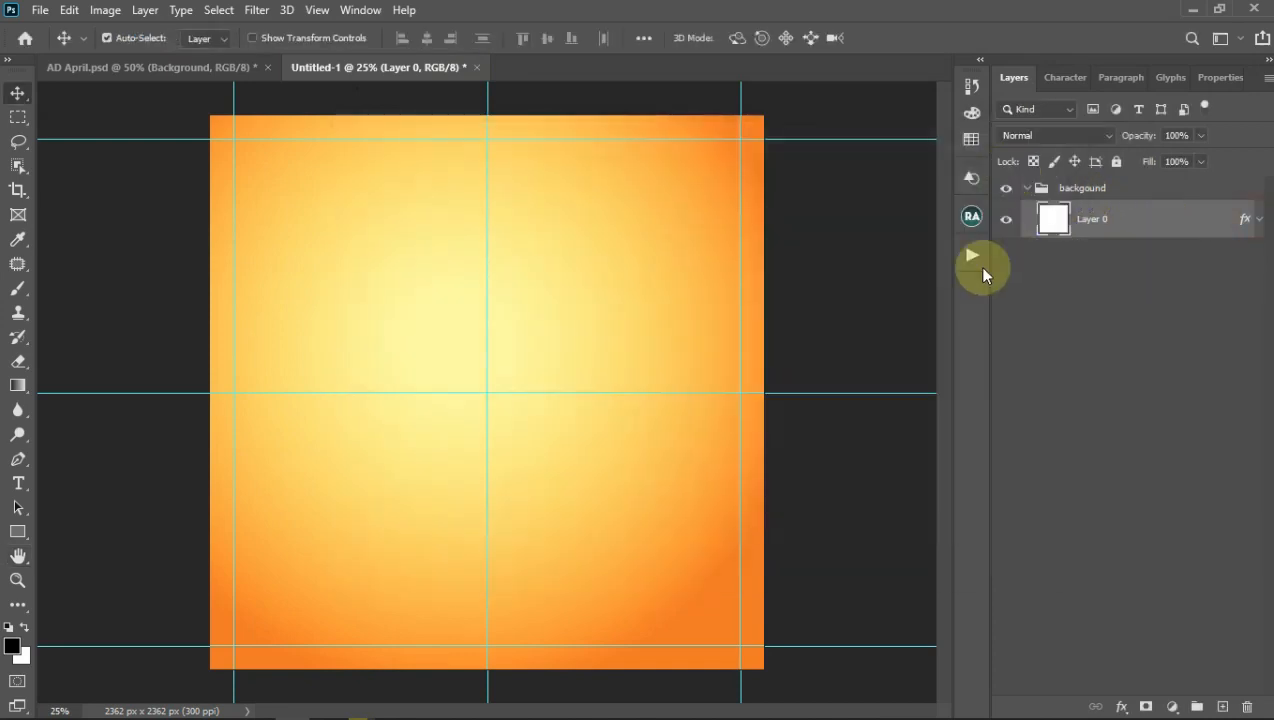
key("ctrl+semicolon")
key("ctrl+semicolon")
key("ctrl+semicolon")
key("ctrl+semicolon")
key("ctrl+semicolon")
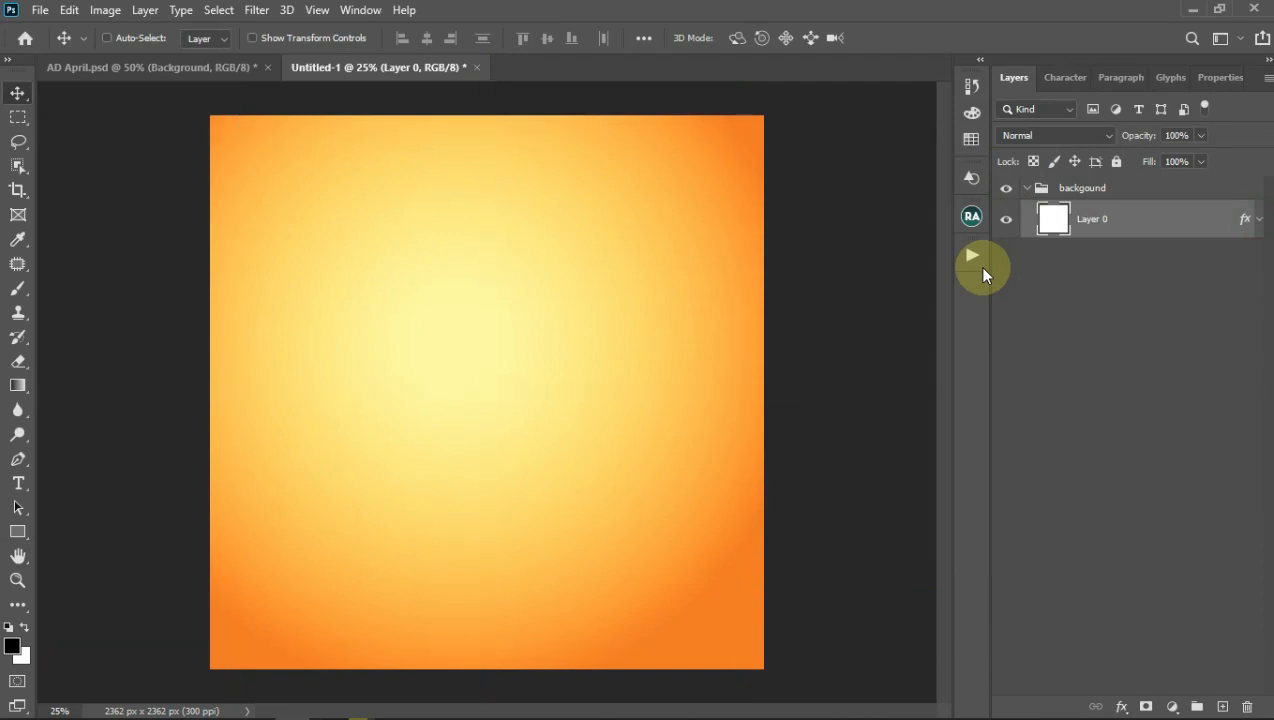
key("ctrl+semicolon")
key("ctrl+semicolon")
key("ctrl+semicolon")
key("ctrl+semicolon")
key("ctrl+semicolon")
key("ctrl+semicolon")
key("ctrl+semicolon")
key("ctrl+semicolon")
key("ctrl+semicolon")
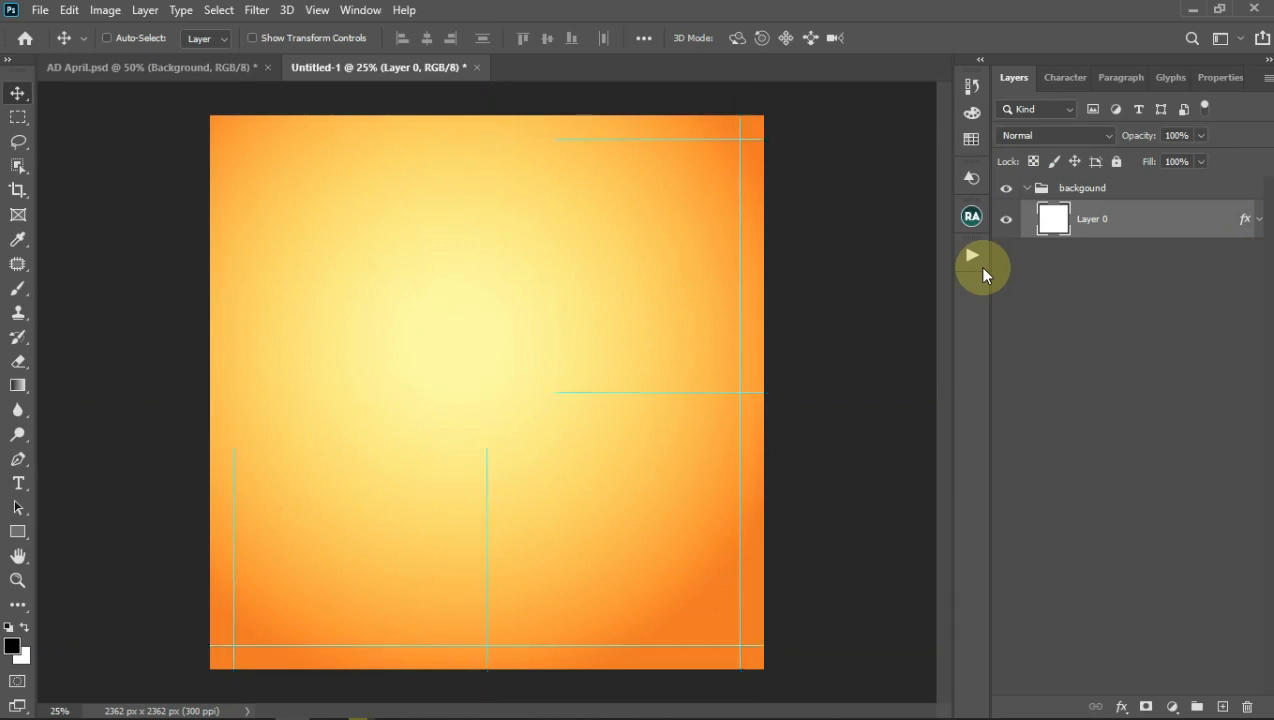
key("ctrl+semicolon")
key("ctrl+semicolon")
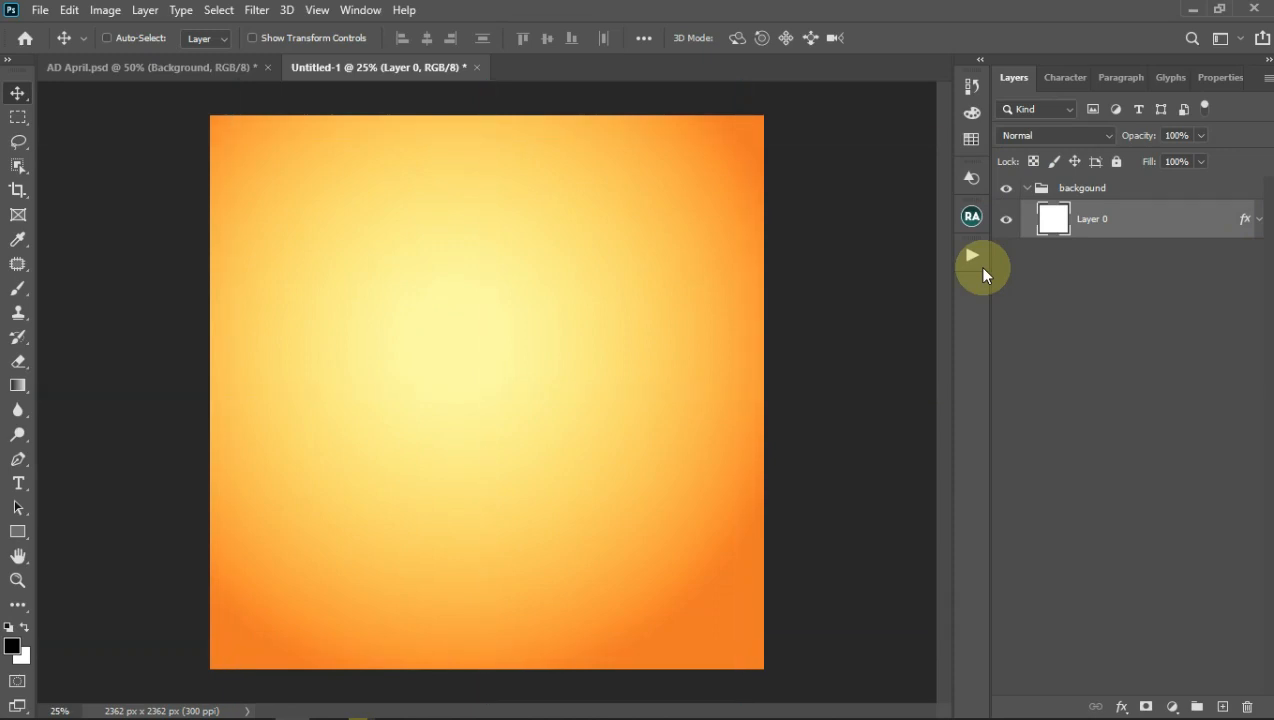
key("ctrl+semicolon")
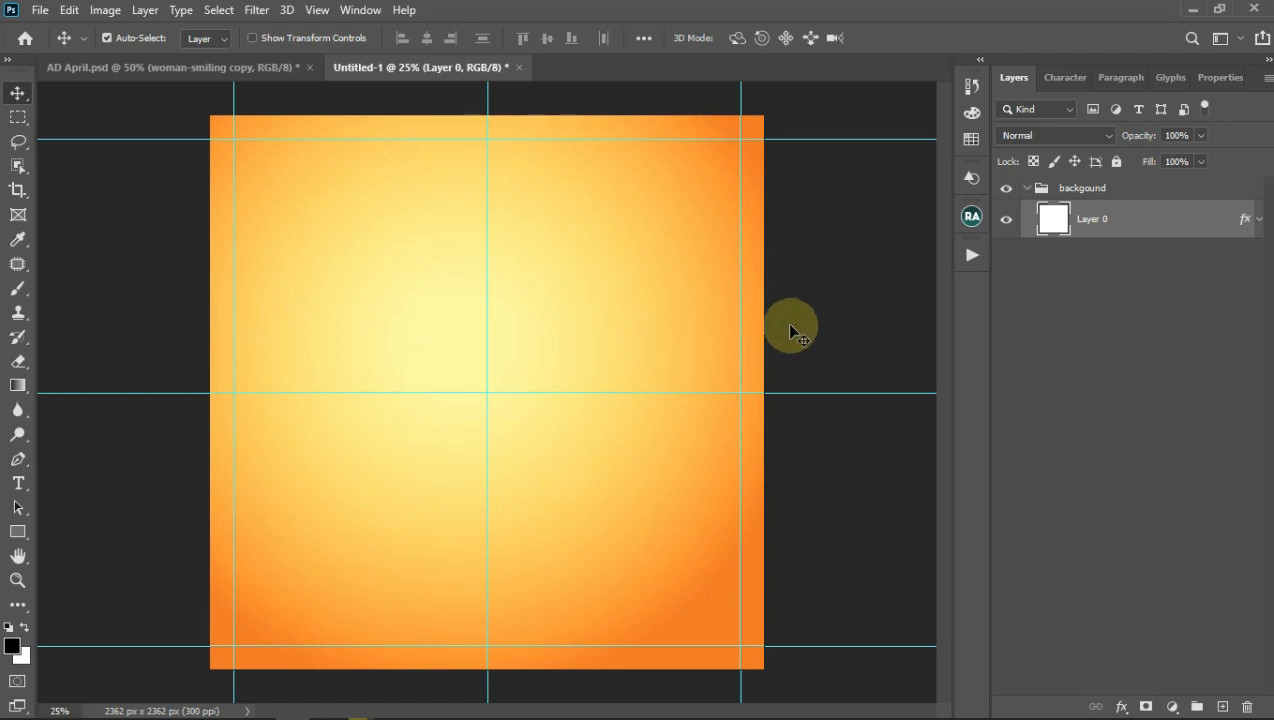
Step: Draw a black radial sunburst custom shape across the canvas
left_click(18, 532)
left_click(110, 616)
left_click(757, 39)
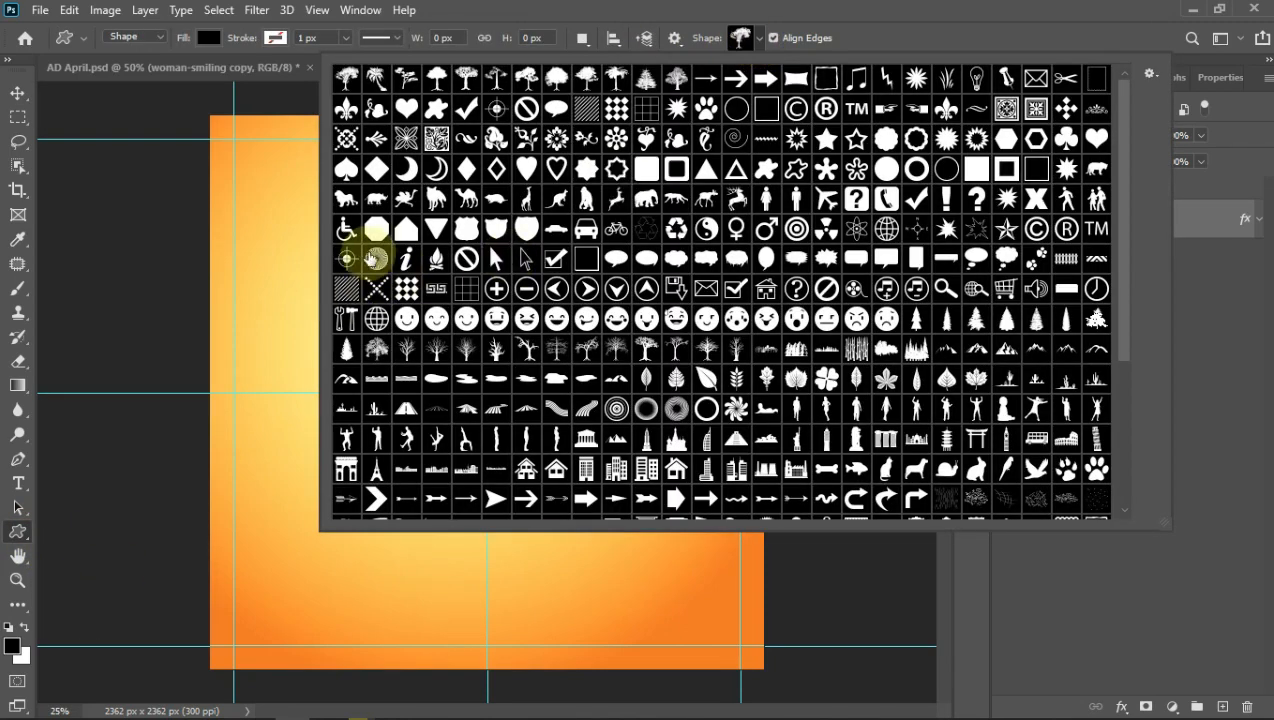
left_click(375, 259)
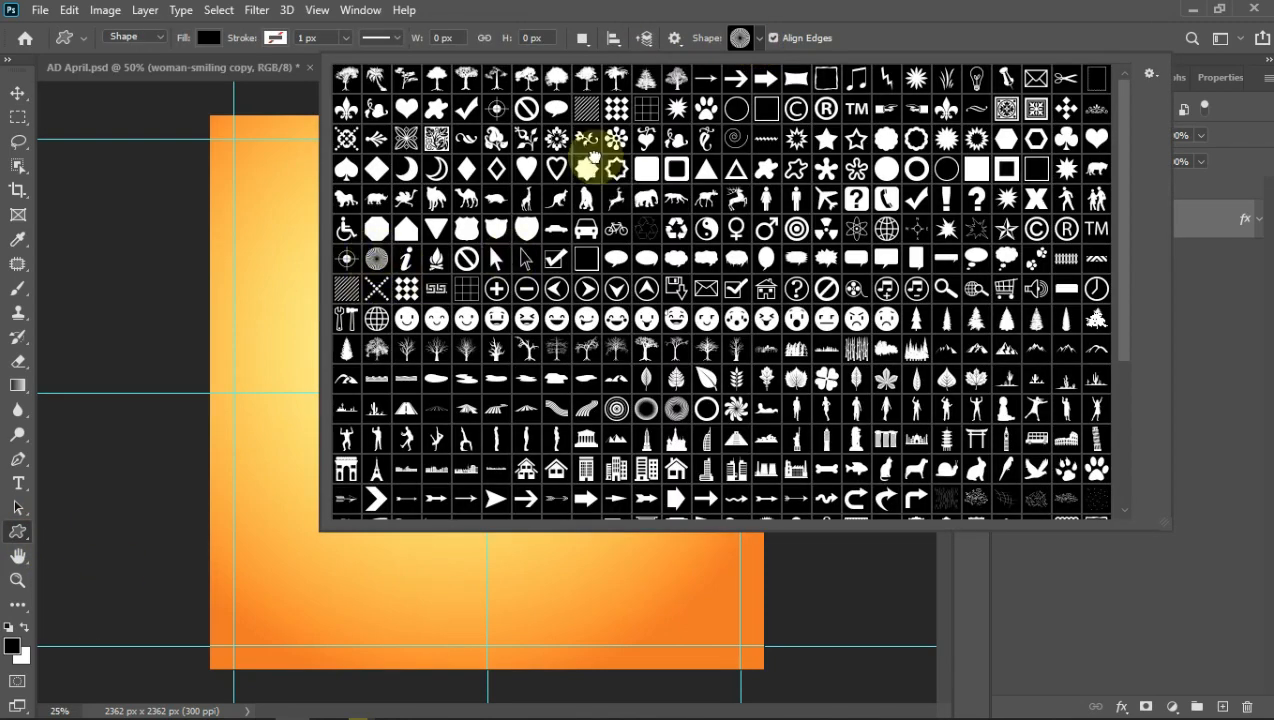
left_click(195, 194)
left_click_drag(200, 157, 705, 541)
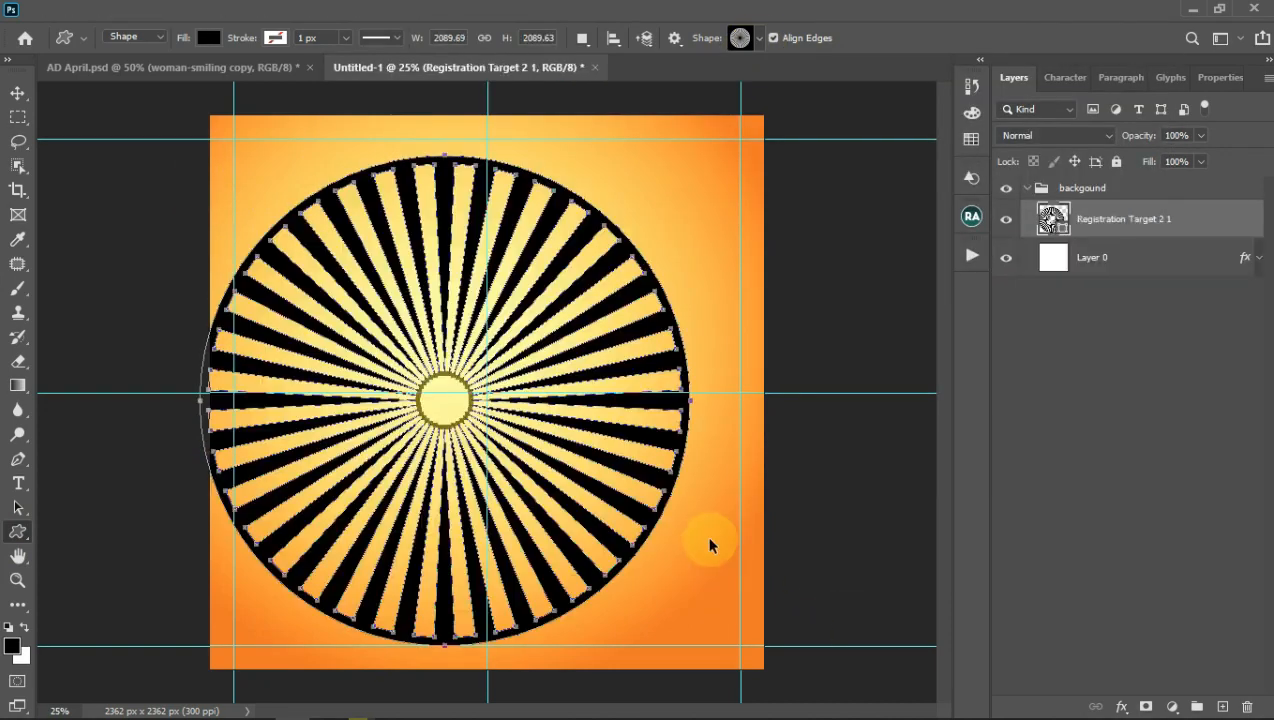
Step: Scale the sunburst to about 212% so it extends well past the canvas edges
key("ctrl+minus")
key("ctrl+minus")
key("ctrl+minus")
key("ctrl+t")
left_click_drag(552, 308, 665, 245)
left_click_drag(592, 448, 588, 413)
Step: Warp the sunburst path so its rays curve out from a sun above-left of centre
left_click(69, 10)
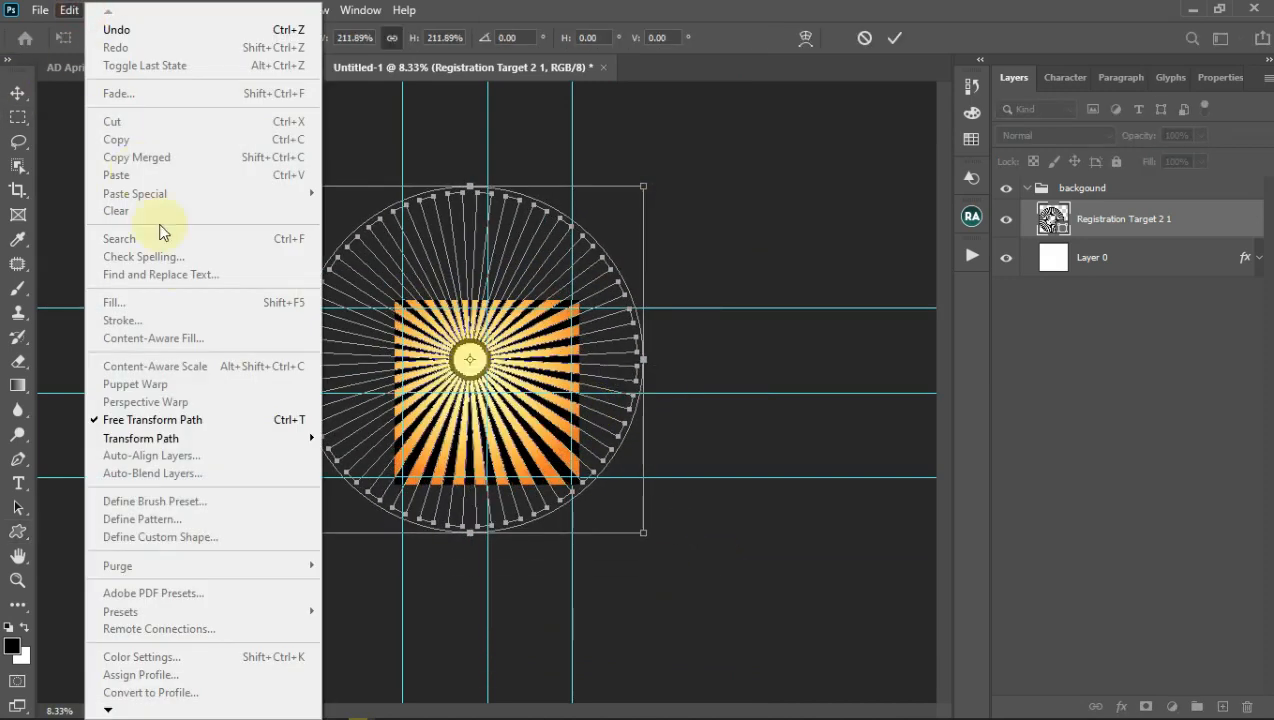
mouse_move(226, 438)
left_click(348, 256)
left_click_drag(462, 362, 490, 443)
key("ctrl+plus")
key("ctrl+plus")
key("ctrl+plus")
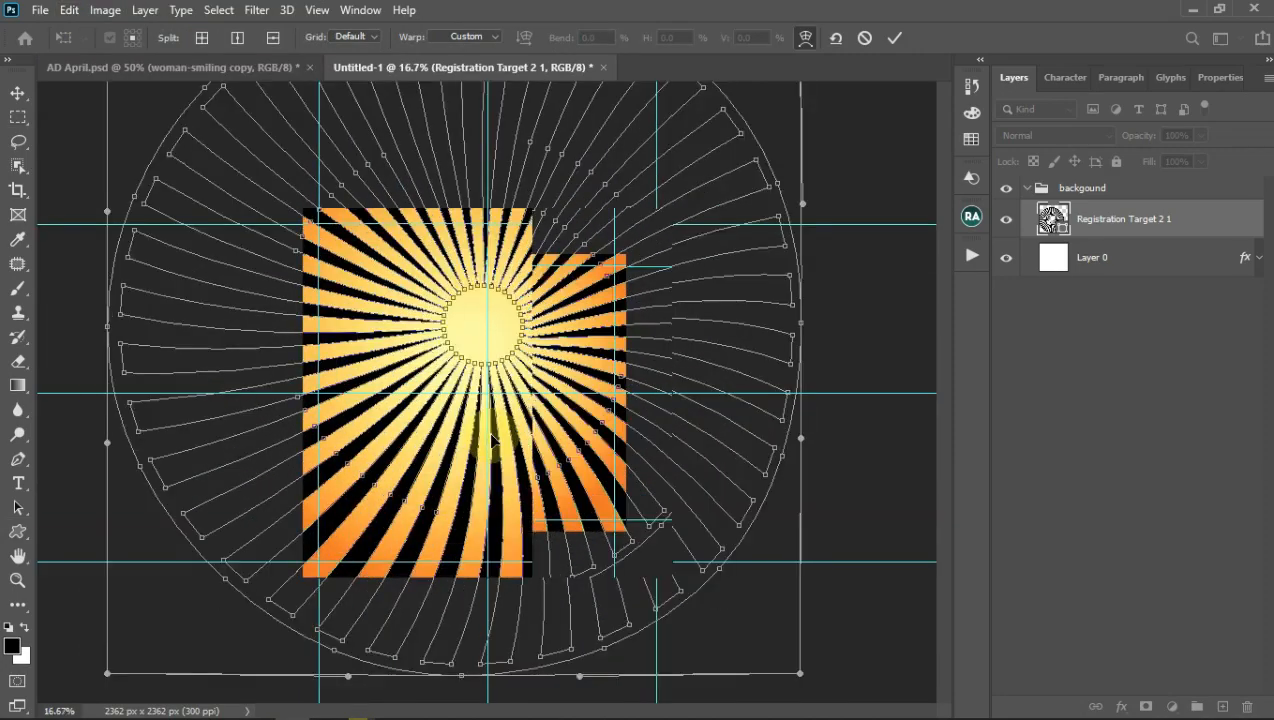
left_click_drag(379, 308, 363, 332)
left_click_drag(487, 235, 452, 227)
left_click_drag(411, 270, 683, 336)
left_click(894, 37)
key("u")
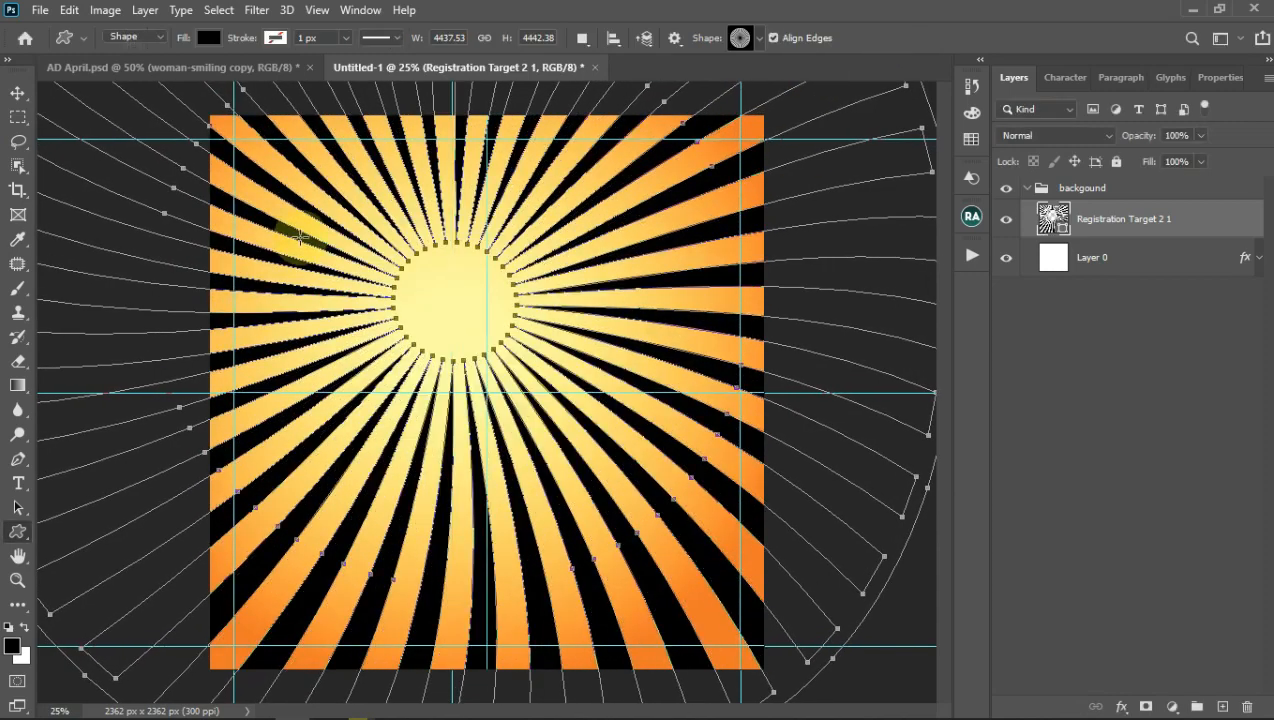
left_click(20, 95)
left_click(317, 10)
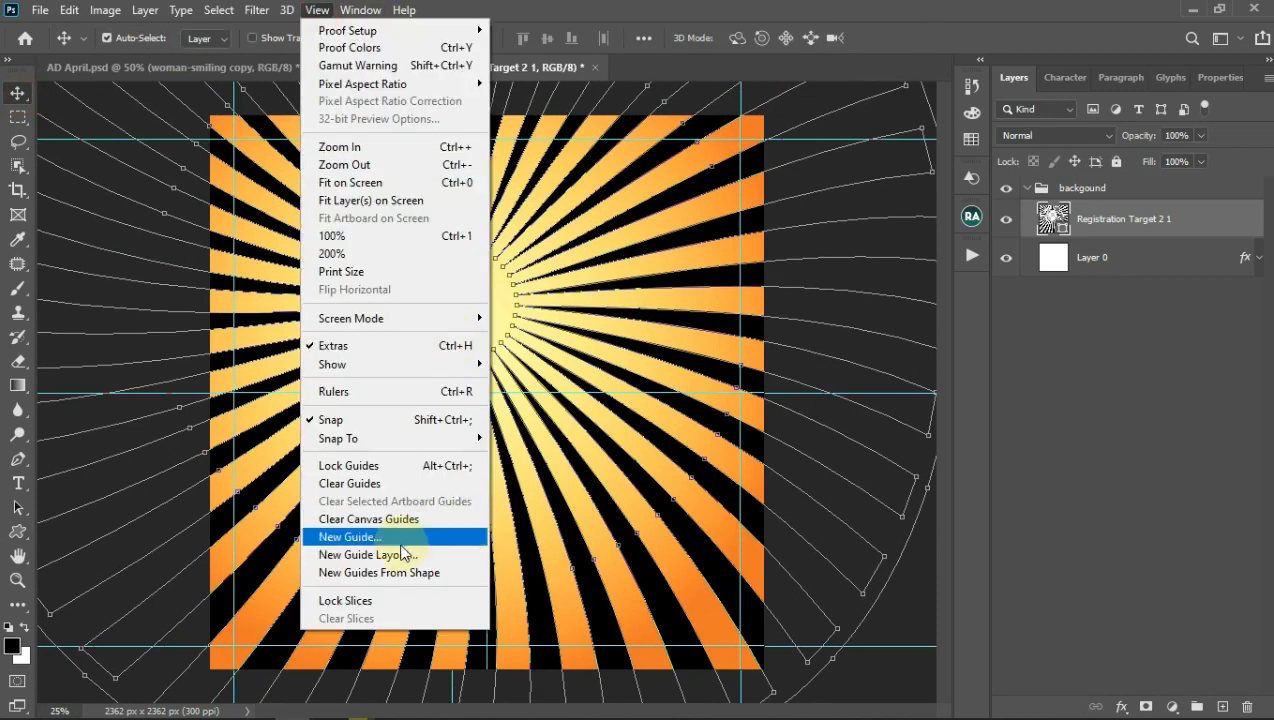
Step: Reapply the 2 × 2 guide layout and make the sunburst white at 20% opacity
left_click(368, 555)
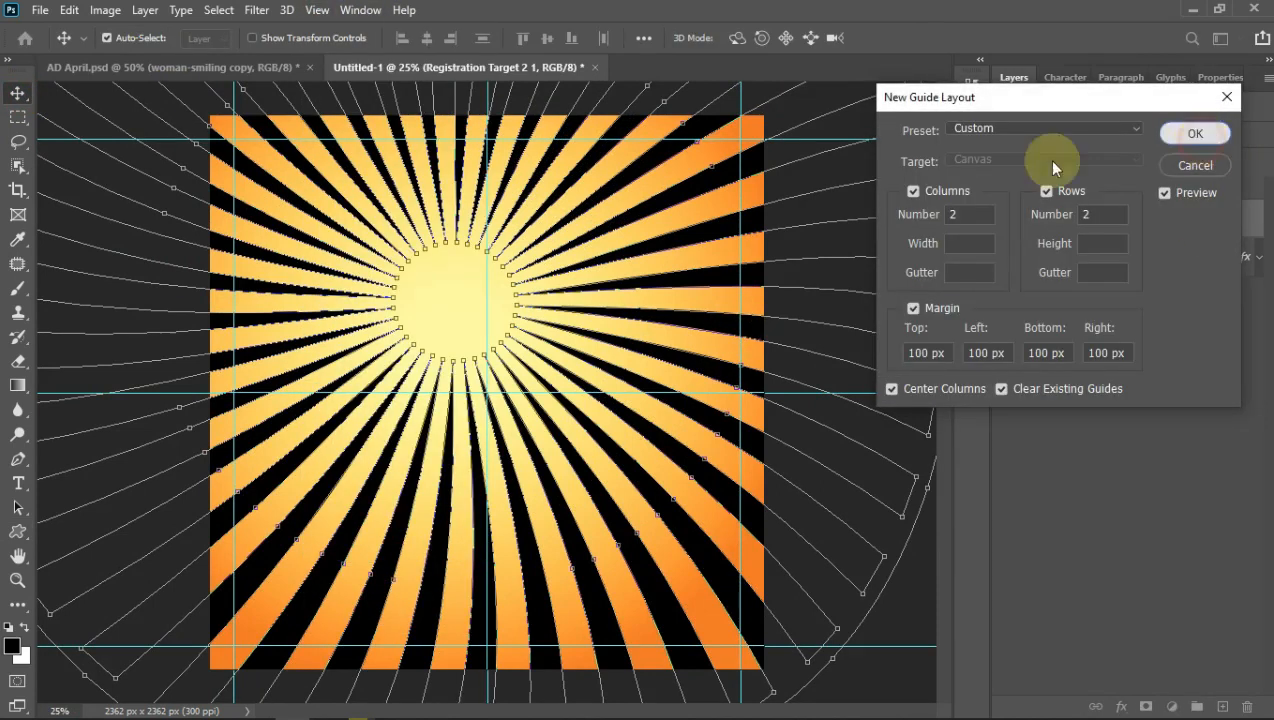
key("Return")
left_click_drag(1147, 160, 1118, 157)
double_click(1038, 222)
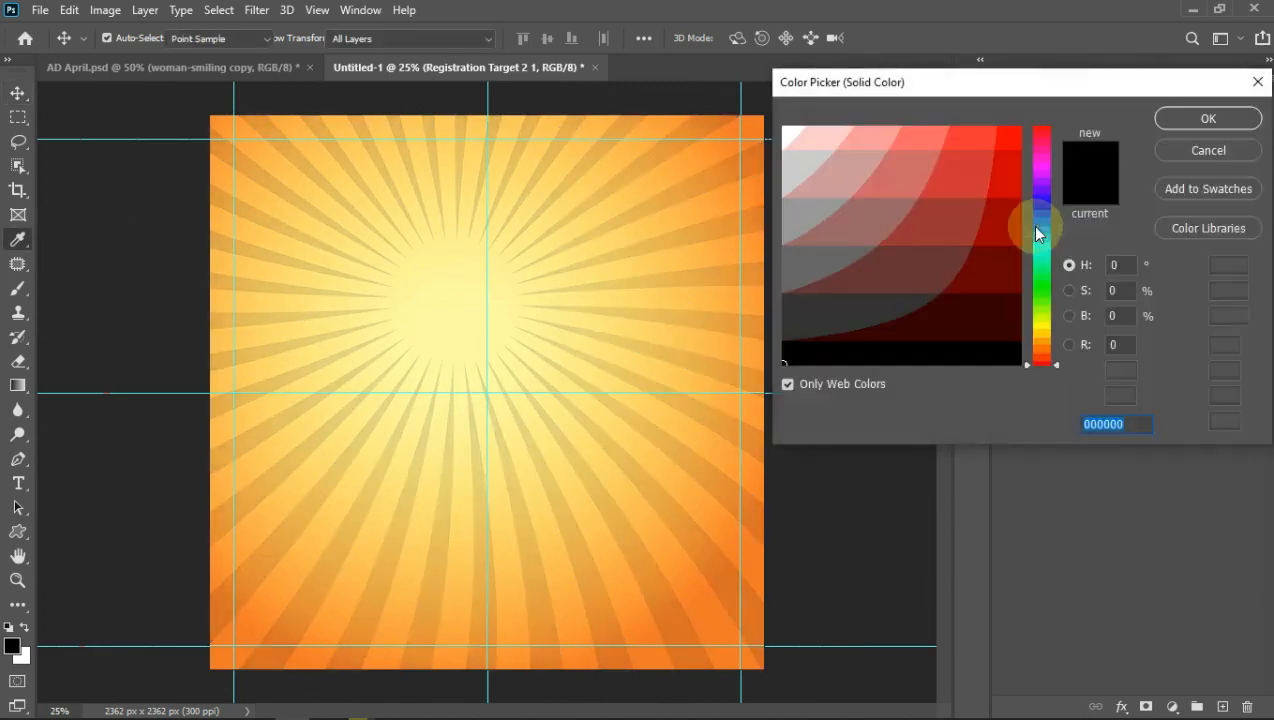
left_click(786, 129)
left_click(1210, 121)
left_click(1200, 134)
left_click_drag(1199, 156, 1197, 160)
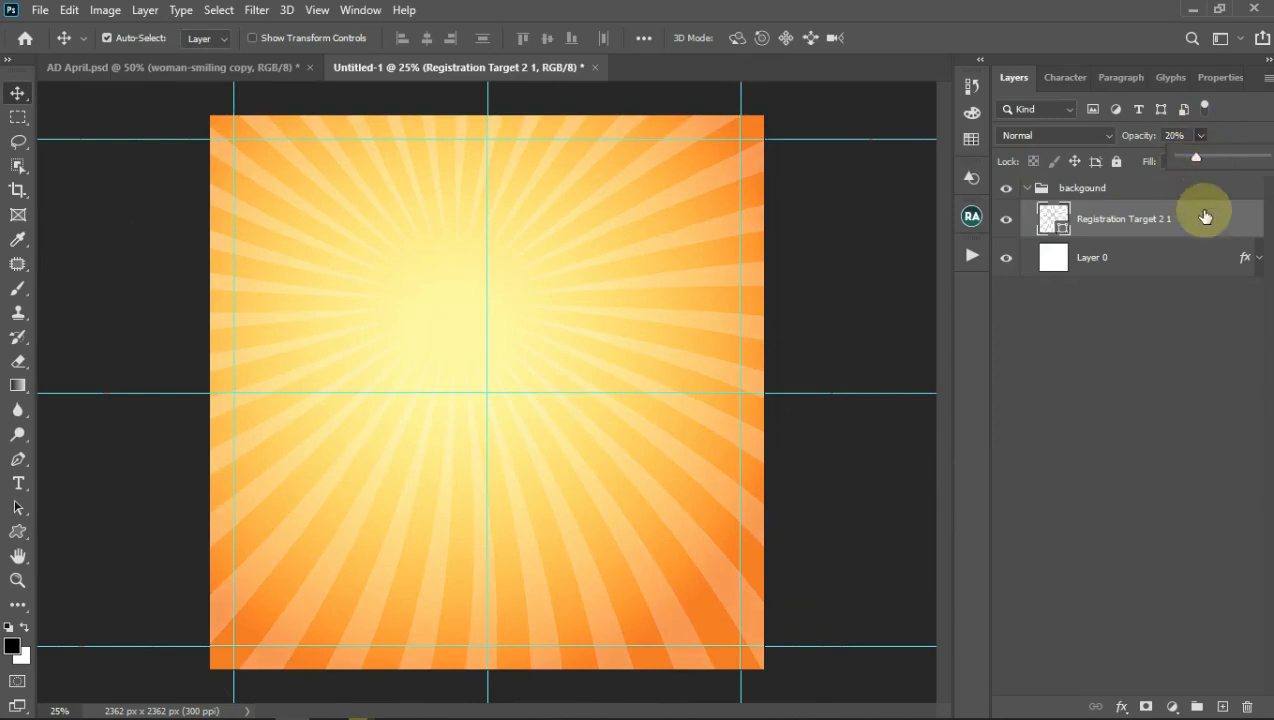
Step: Open Pictures in File Explorer and drag the Fume image toward Photoshop
left_click(550, 228)
left_click(1155, 215)
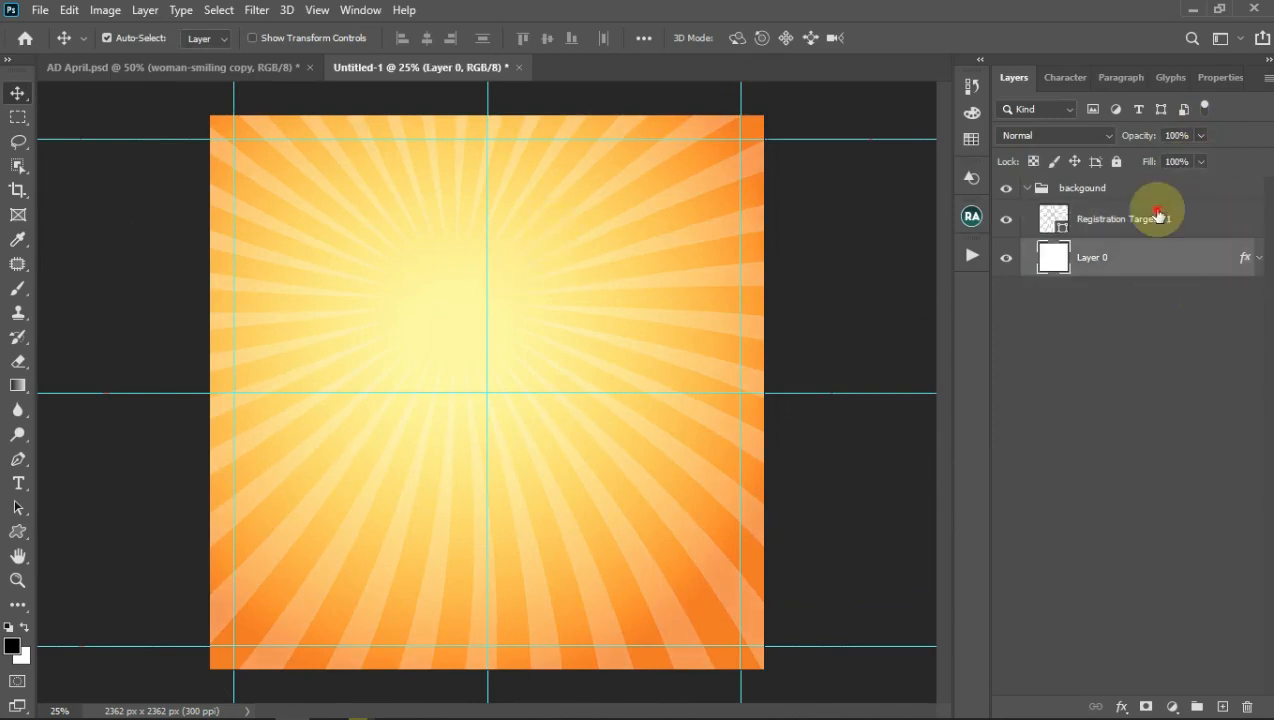
left_click(328, 706)
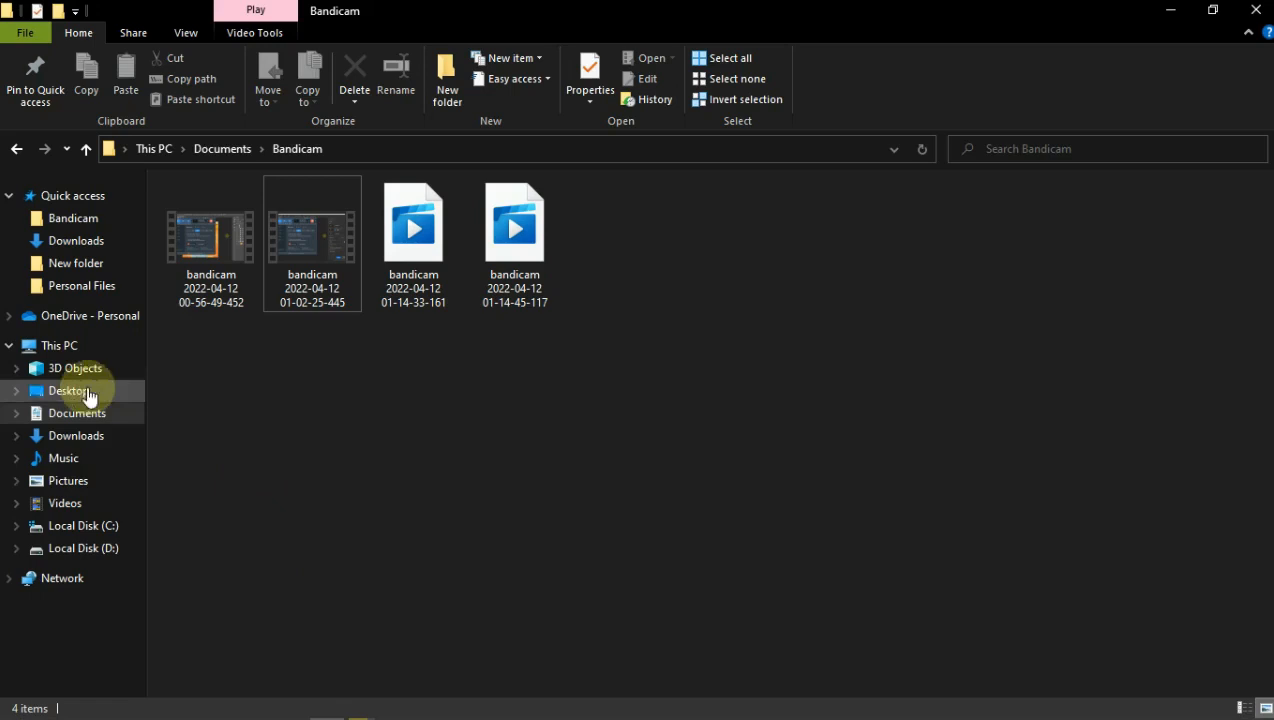
left_click(78, 482)
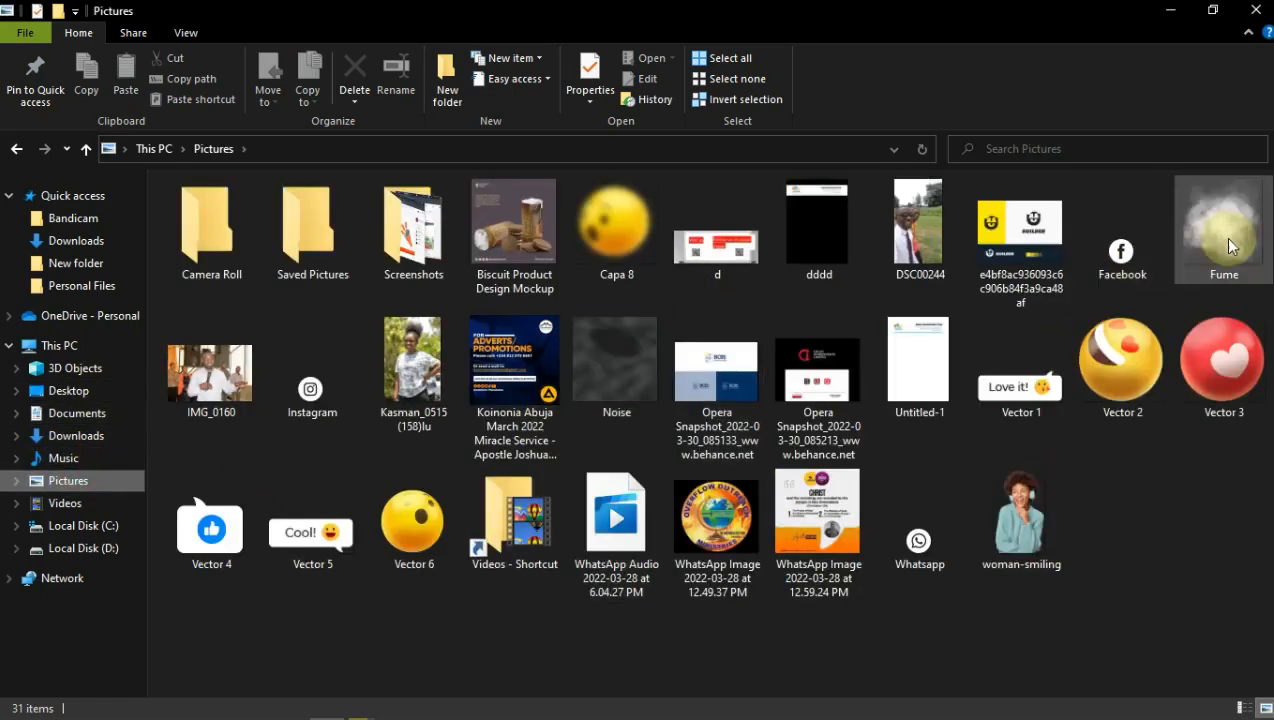
left_click_drag(1222, 228, 555, 498)
Step: Drop Fume onto the canvas, stretch it to cover the whole square, and commit it
left_click_drag(755, 117, 752, 120)
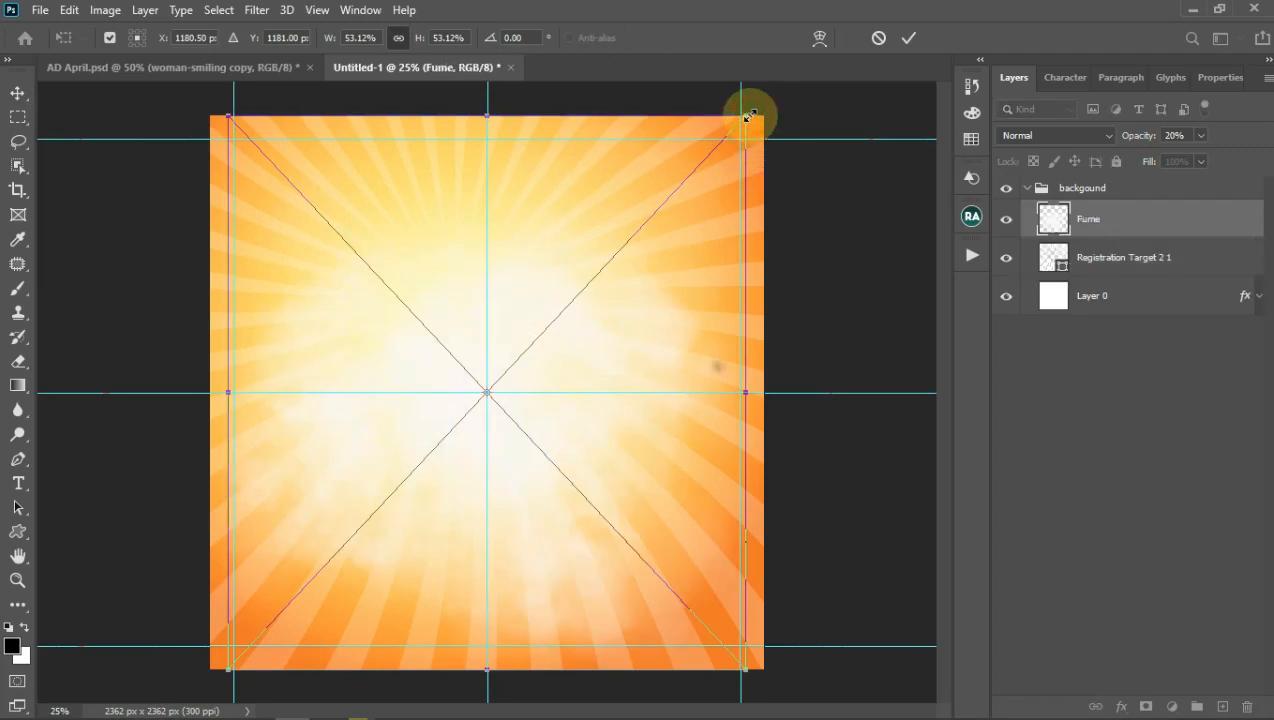
left_click_drag(750, 395, 776, 393)
left_click_drag(200, 395, 210, 390)
left_click_drag(752, 652, 691, 560)
left_click(908, 37)
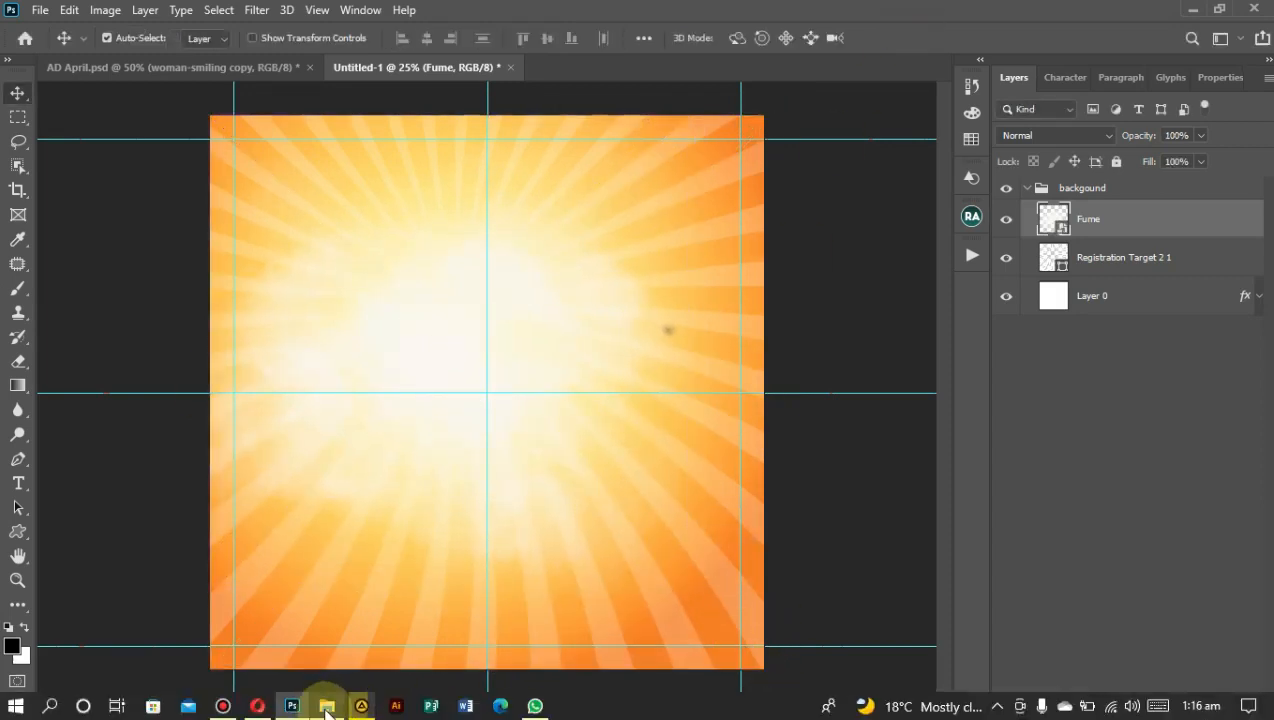
Step: Place the Noise image from Pictures onto the canvas as a new layer
left_click(326, 706)
left_click_drag(616, 365, 532, 563)
left_click_drag(775, 115, 767, 114)
left_click(908, 37)
Step: Set both the Noise and Fume layers to Overlay blend mode
left_click(1058, 136)
key("Down")
key("Down")
key("Down")
key("Down")
key("Down")
key("Down")
key("Down")
key("Down")
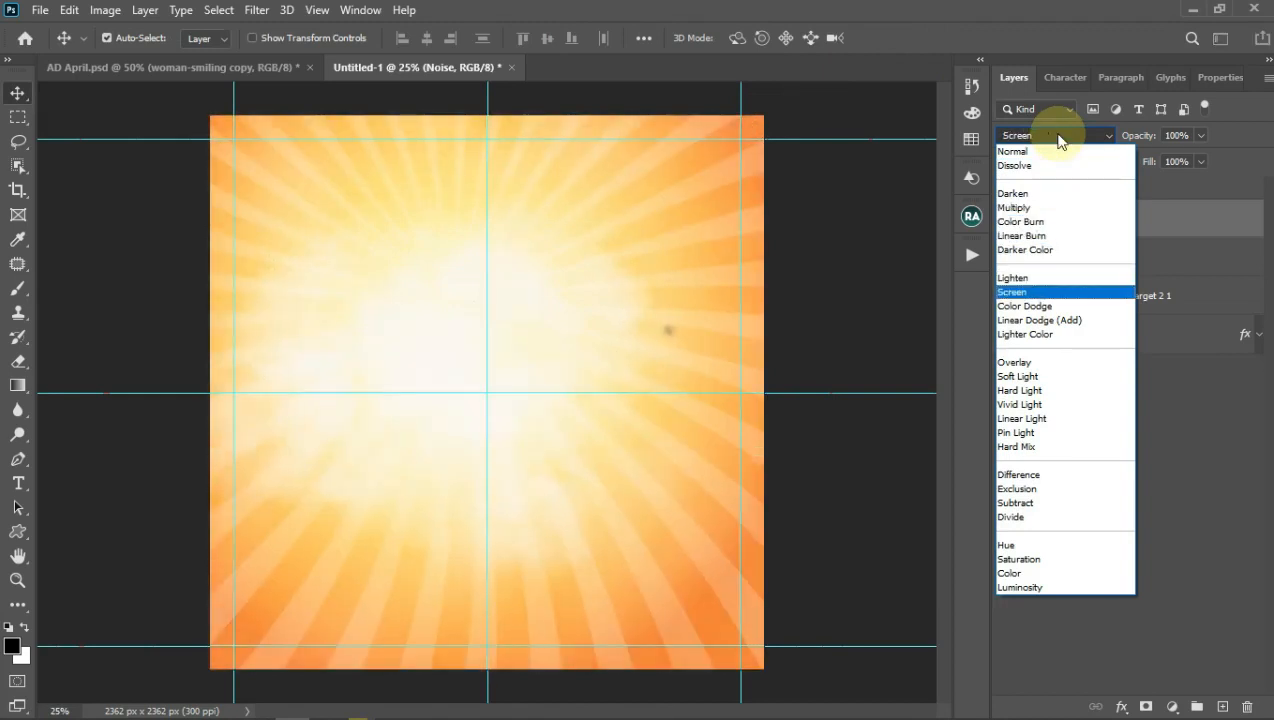
left_click(1028, 362)
left_click(1103, 250)
left_click(1062, 136)
left_click(1013, 362)
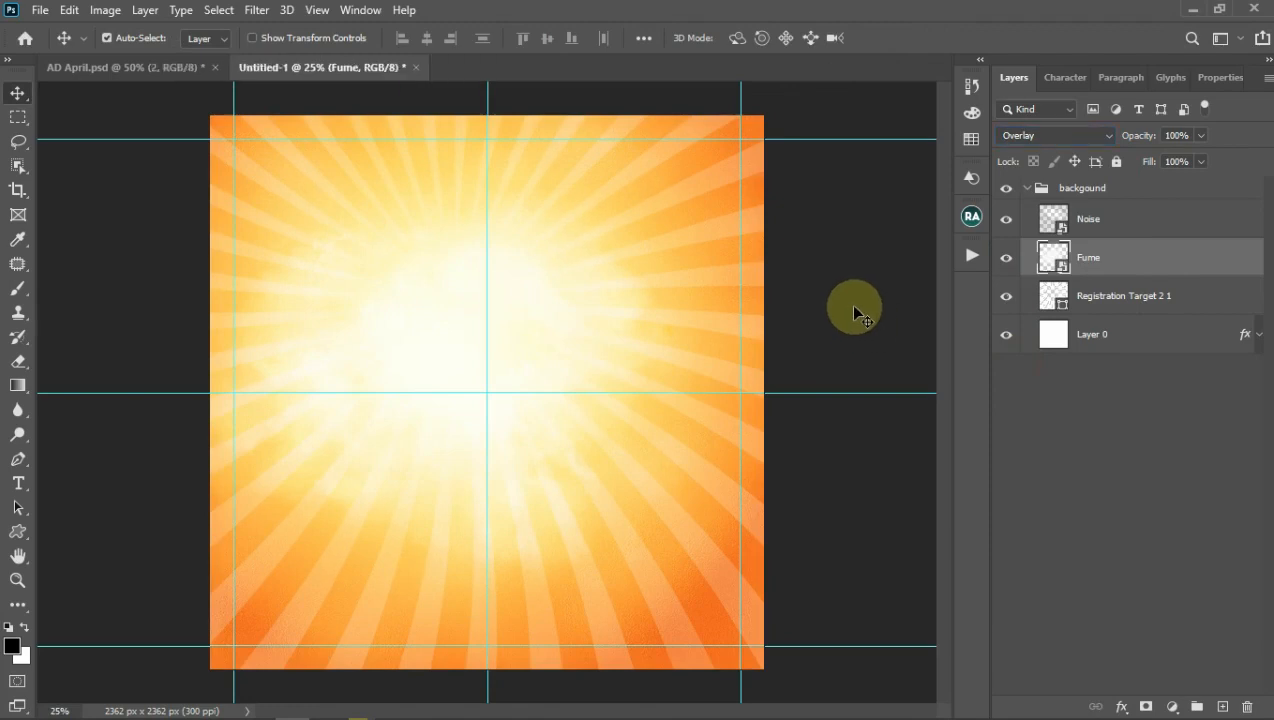
Step: Add a layer mask to the Registration Target 2 1 sunburst rays layer
left_click(1006, 297)
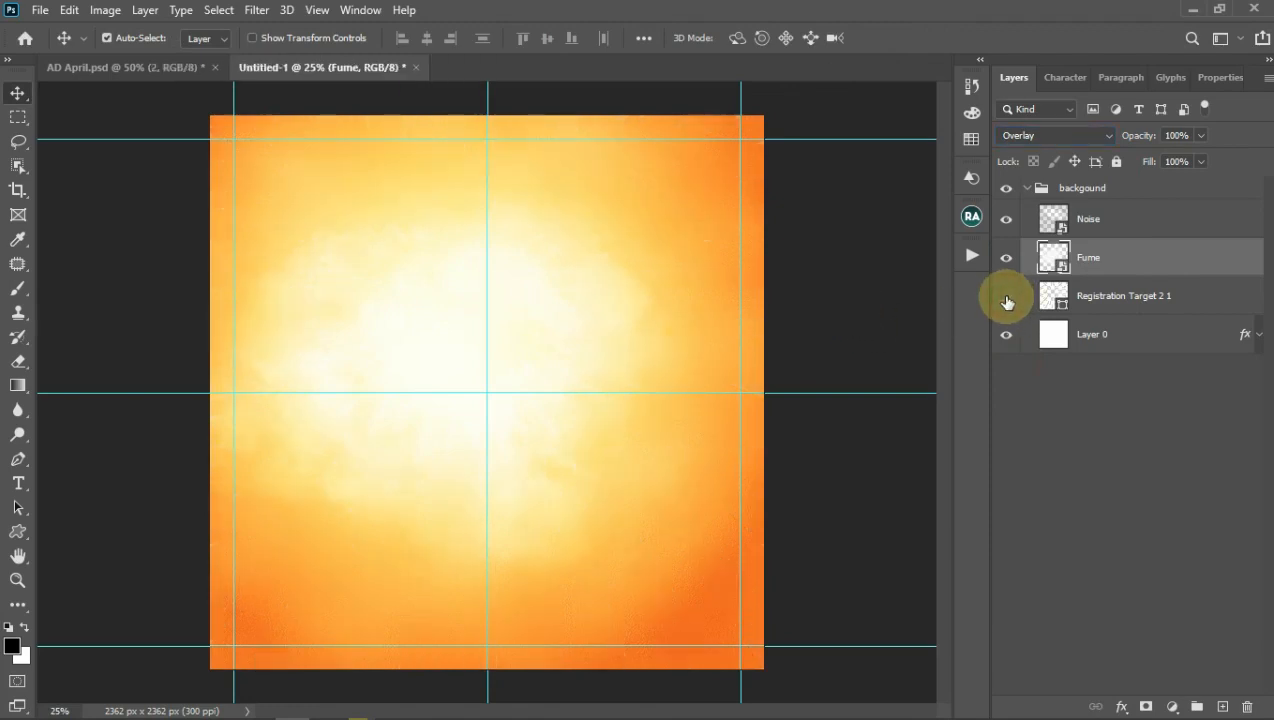
left_click(1006, 297)
left_click(1103, 300)
left_click(1147, 707)
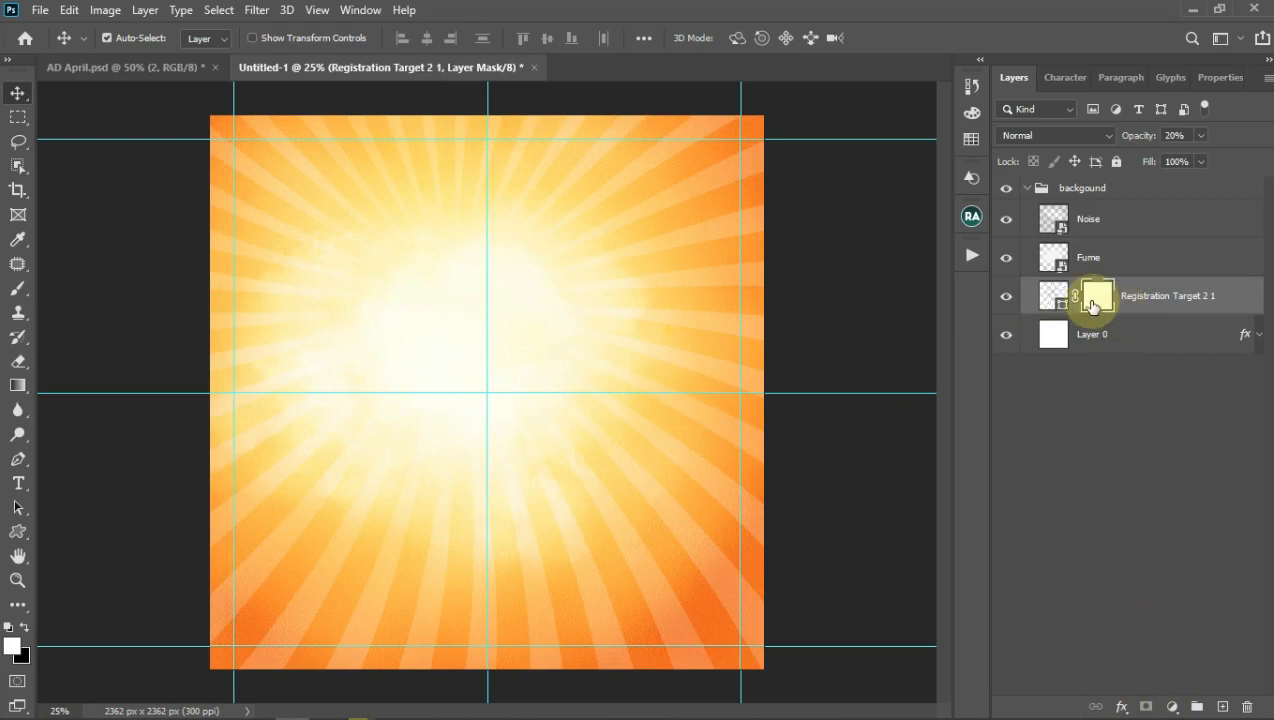
Step: Erase on the mask with an 800 px soft eraser to fade rays across the middle and top
left_click(17, 365)
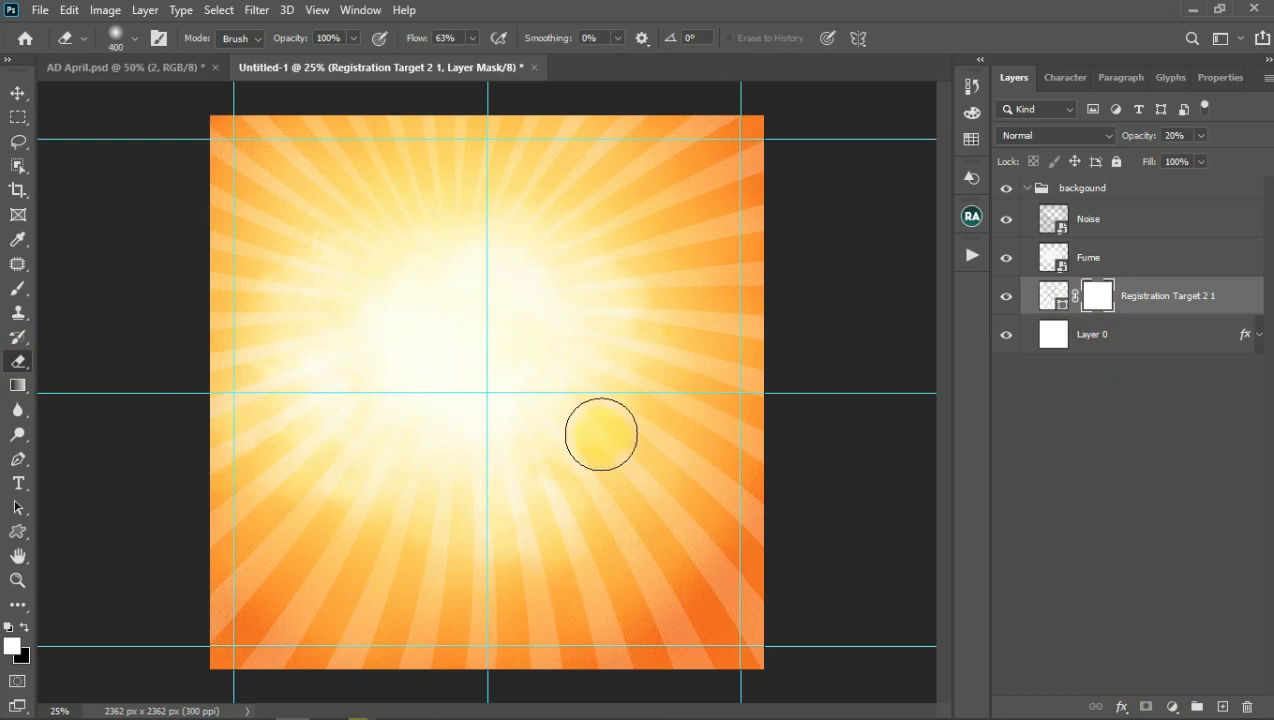
key("bracketright")
left_click(661, 404)
mouse_move(661, 404)
left_mouse_down()
mouse_move(726, 293)
mouse_move(747, 521)
mouse_move(644, 571)
mouse_move(690, 571)
mouse_move(573, 606)
mouse_move(478, 603)
mouse_move(280, 534)
mouse_move(219, 628)
mouse_move(453, 695)
mouse_move(540, 672)
left_mouse_up()
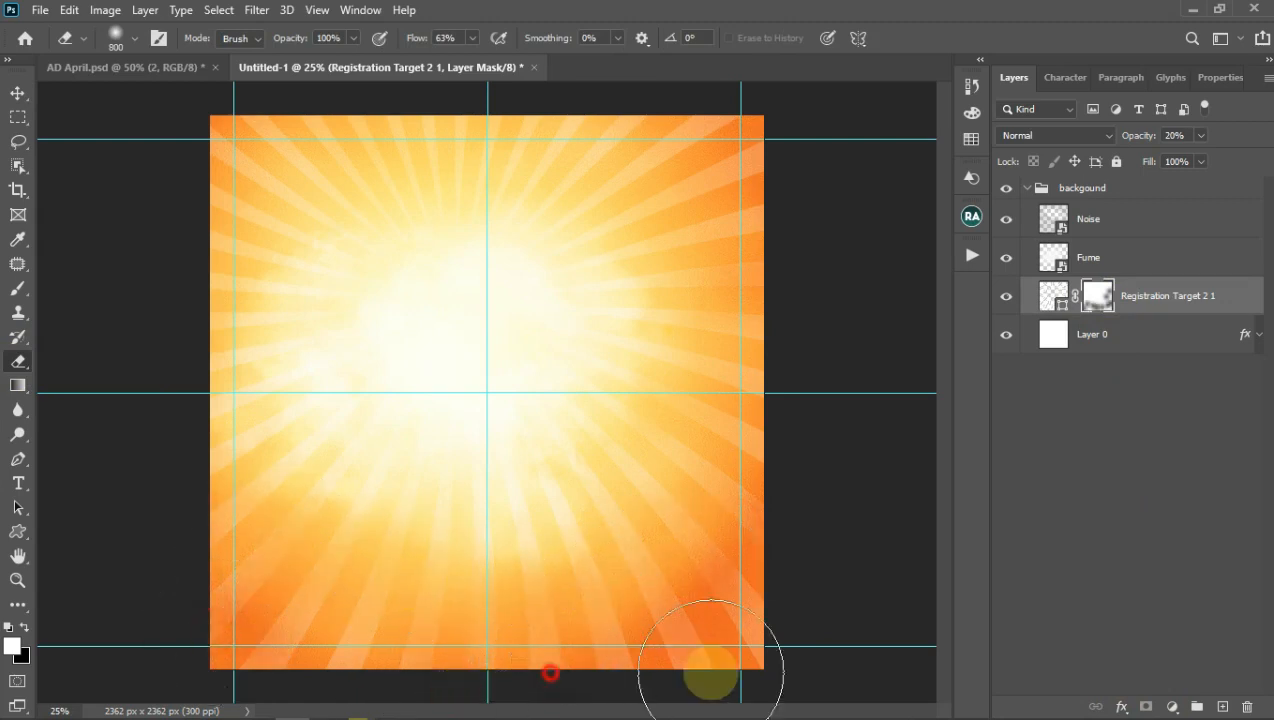
left_click_drag(625, 177, 567, 234)
Step: Hide Fume and Noise, fade rays at the left, lower and upper right, and hide guides
left_click_drag(1007, 257, 1006, 219)
mouse_move(231, 386)
left_mouse_down()
mouse_move(369, 142)
mouse_move(297, 155)
mouse_move(452, 318)
mouse_move(418, 386)
mouse_move(695, 530)
mouse_move(650, 412)
mouse_move(632, 335)
left_mouse_up()
mouse_move(508, 484)
left_mouse_down()
mouse_move(372, 441)
mouse_move(250, 492)
left_mouse_up()
left_click_drag(585, 570, 674, 586)
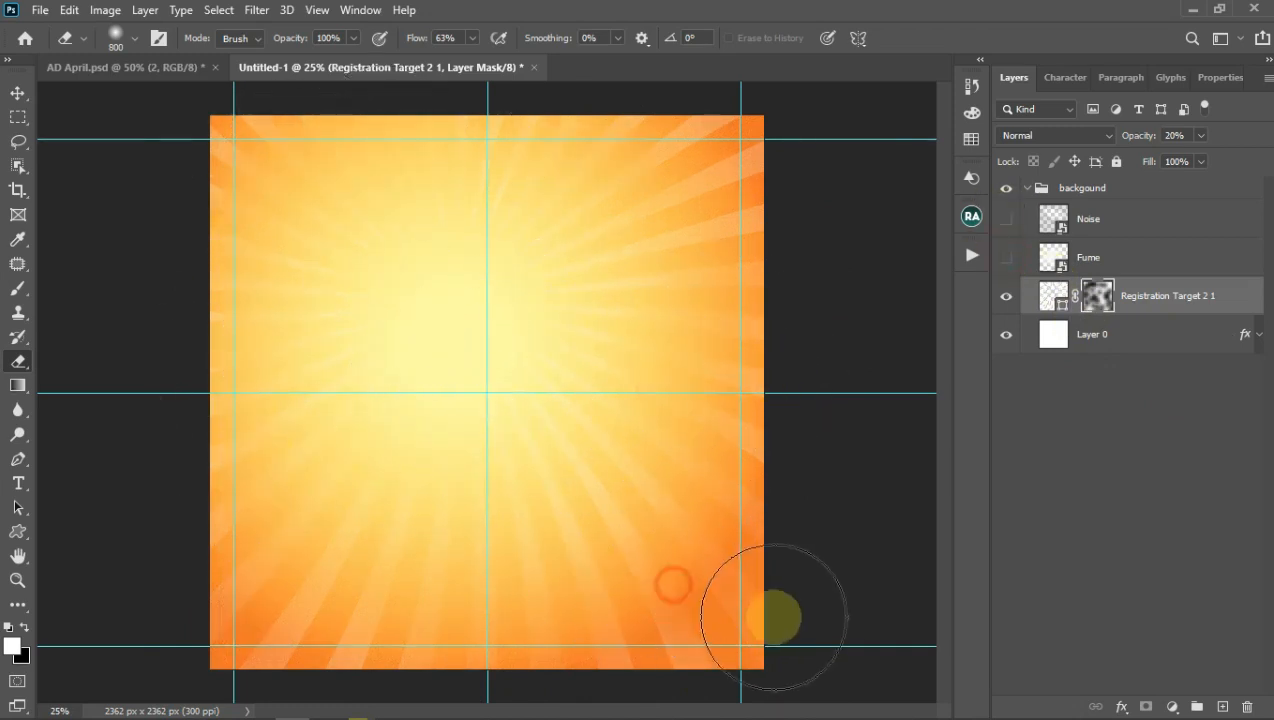
left_click_drag(571, 297, 645, 191)
left_click(17, 93)
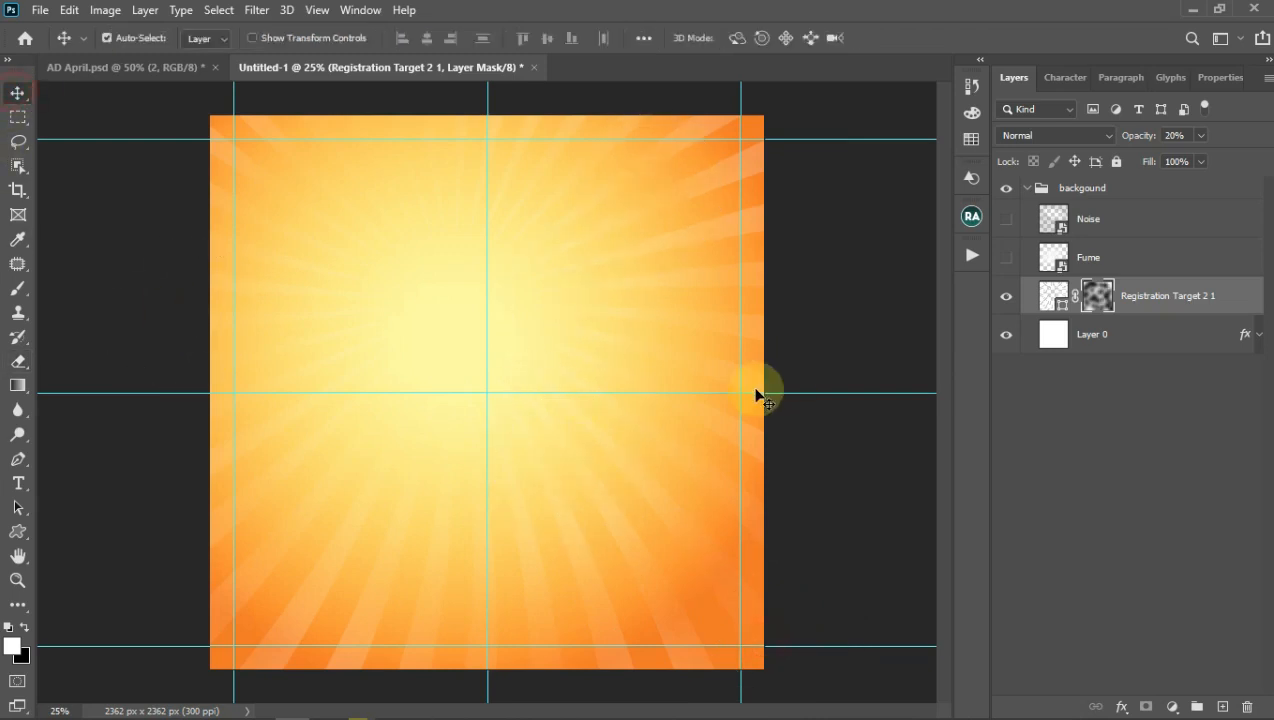
key("ctrl+t")
key("ctrl+h")
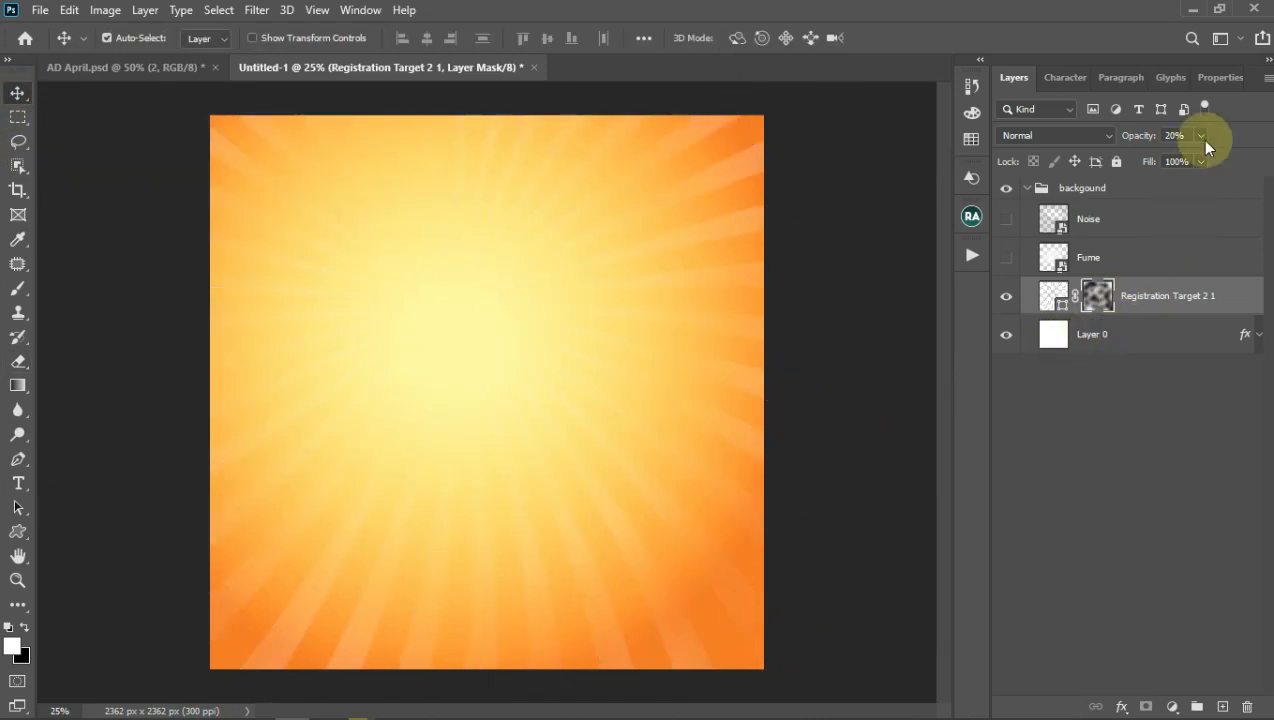
Step: Set the rays layer opacity to 100% and change its fill colour to brown 996633
left_click(1199, 138)
left_click_drag(1193, 154, 1265, 157)
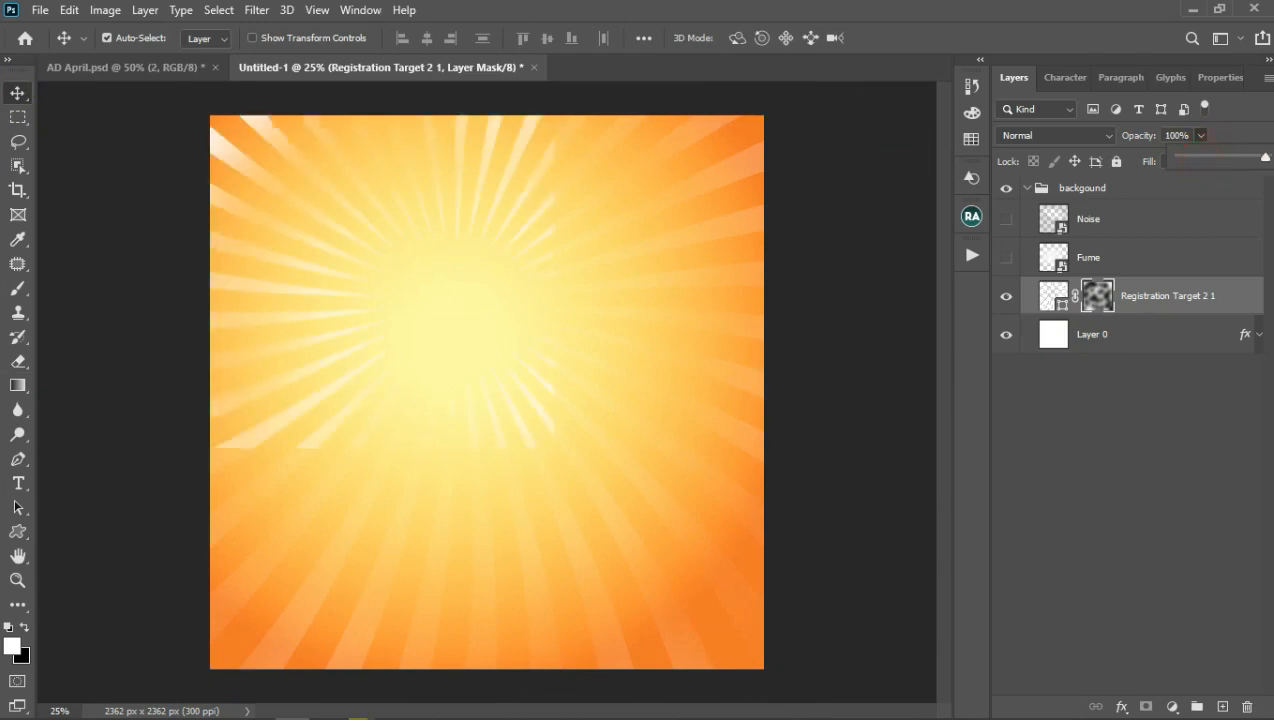
left_click(1050, 293)
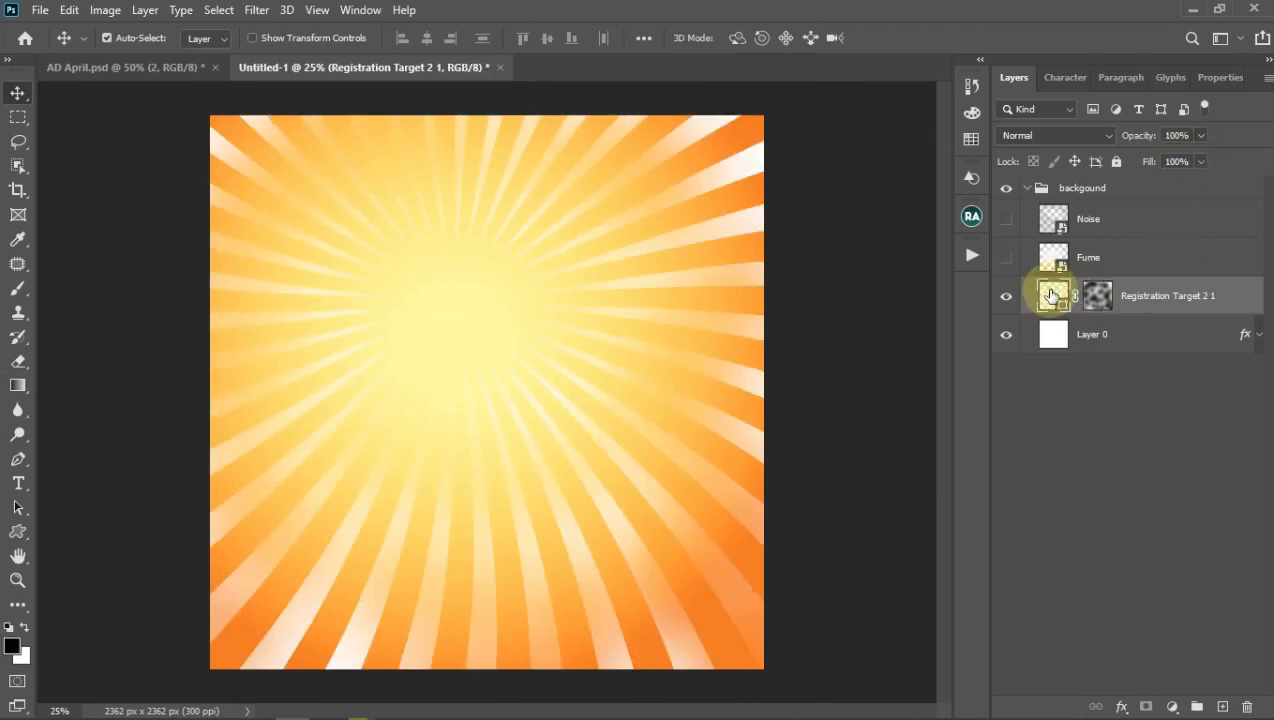
double_click(1052, 293)
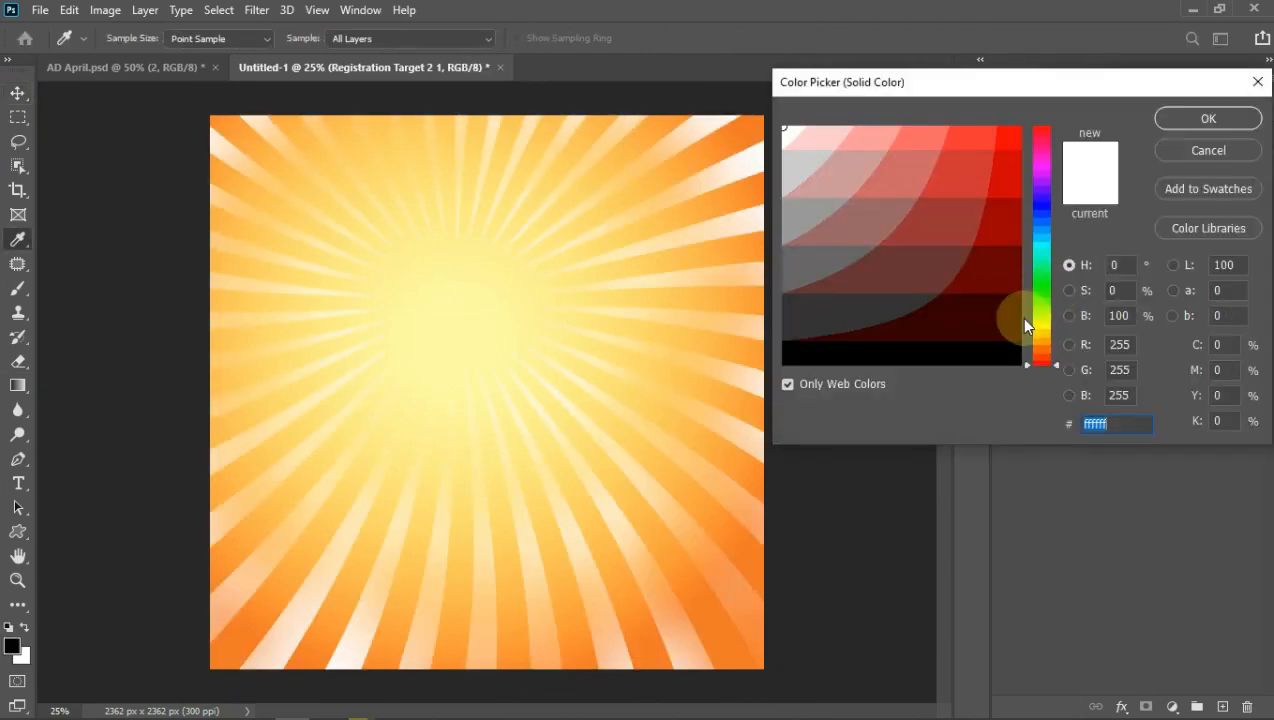
type("996633")
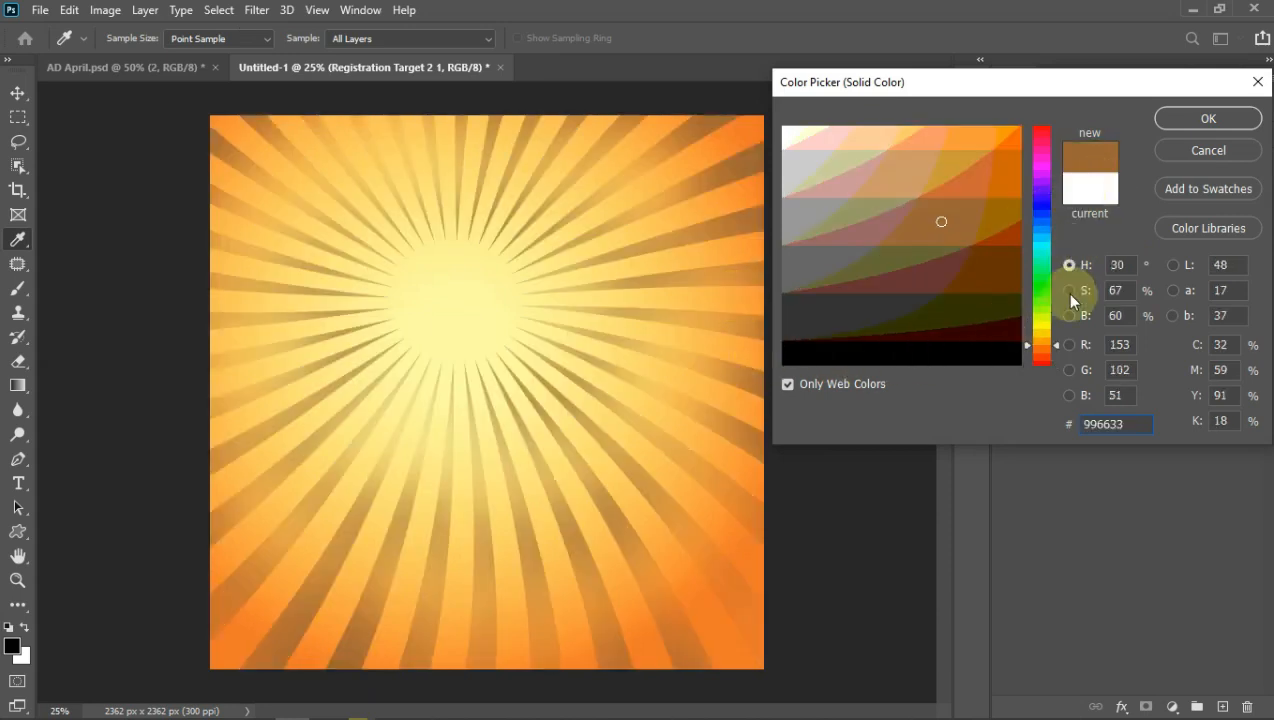
left_click(1208, 122)
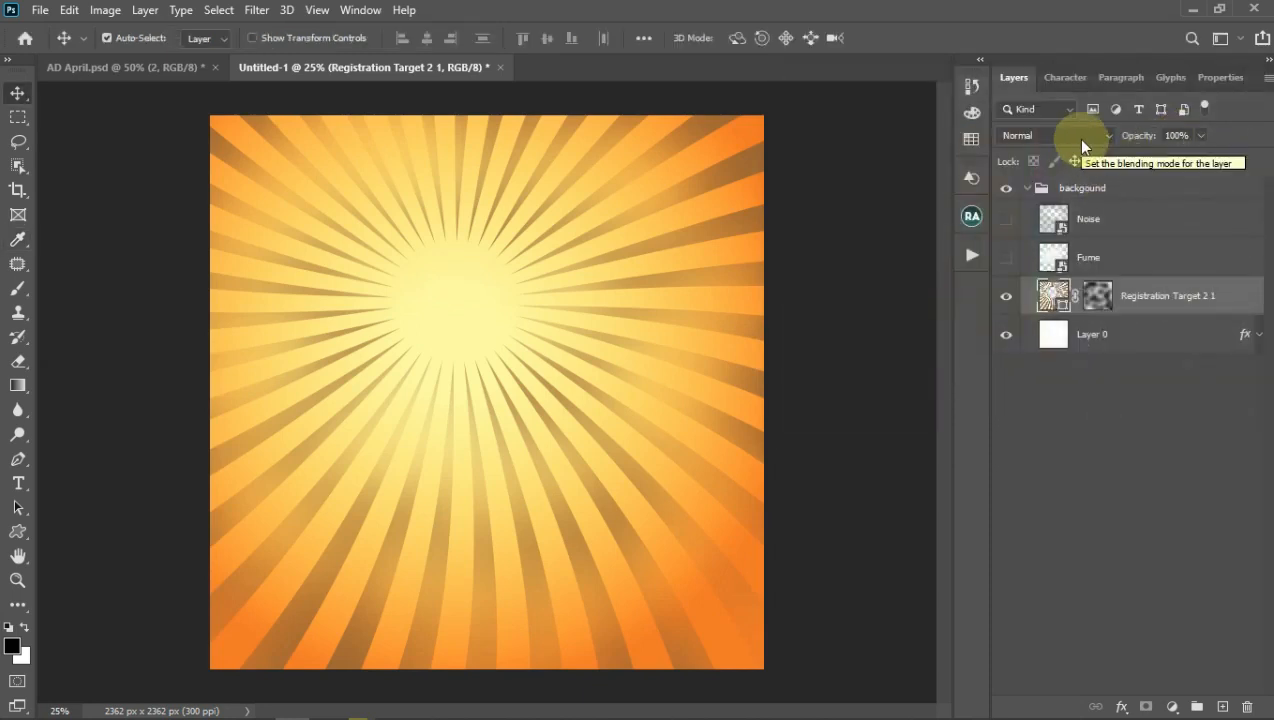
left_click(1076, 138)
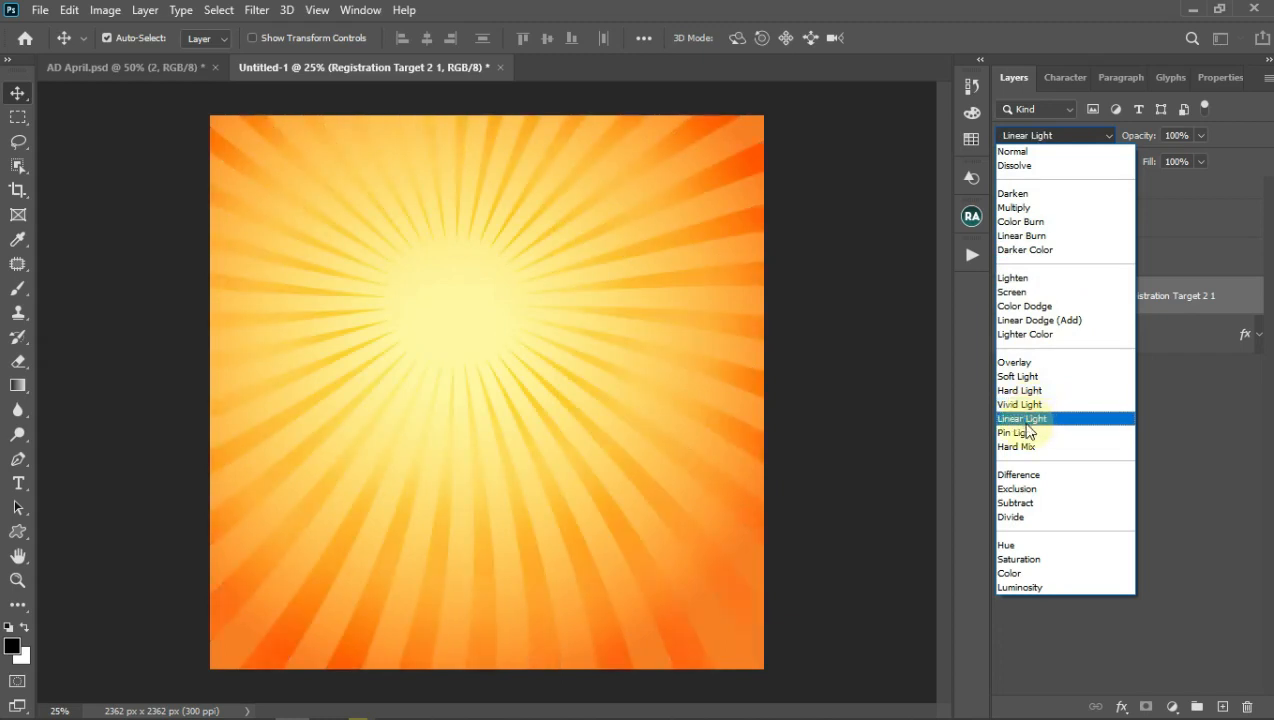
Step: Blend the rays in Linear Light and erase the mask right of the sunburst centre
left_click(1024, 420)
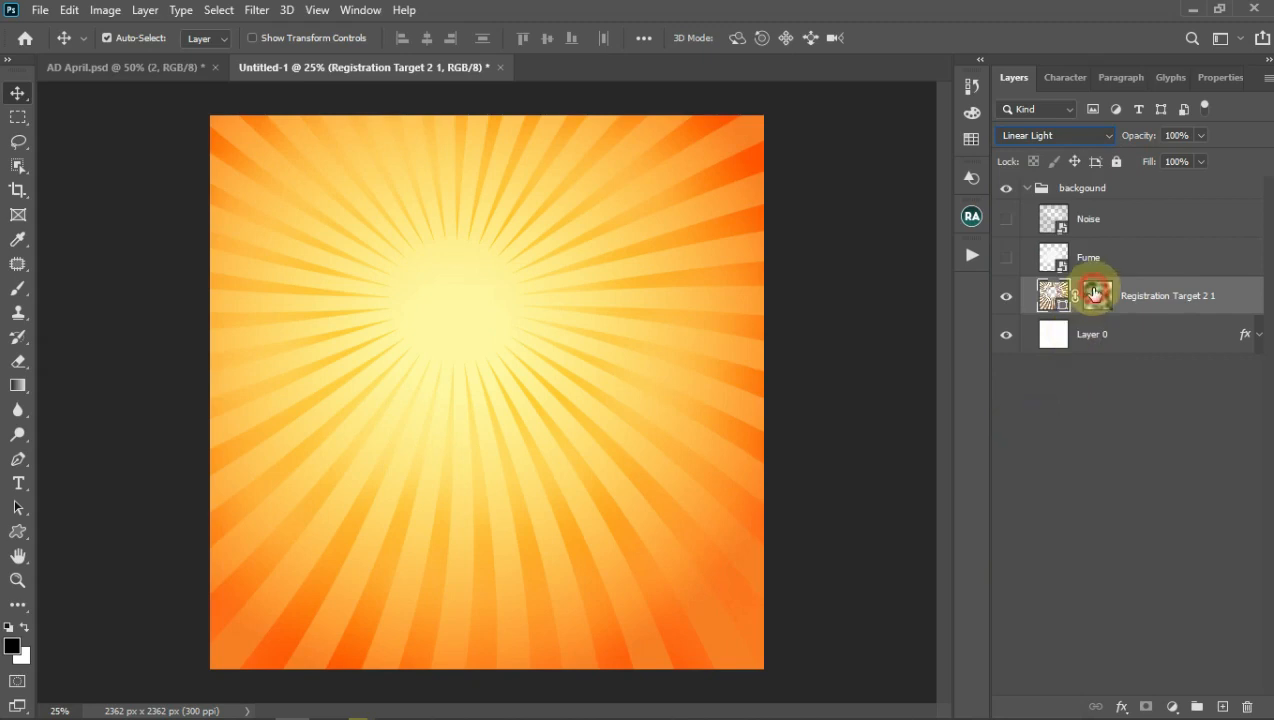
left_click(1095, 292)
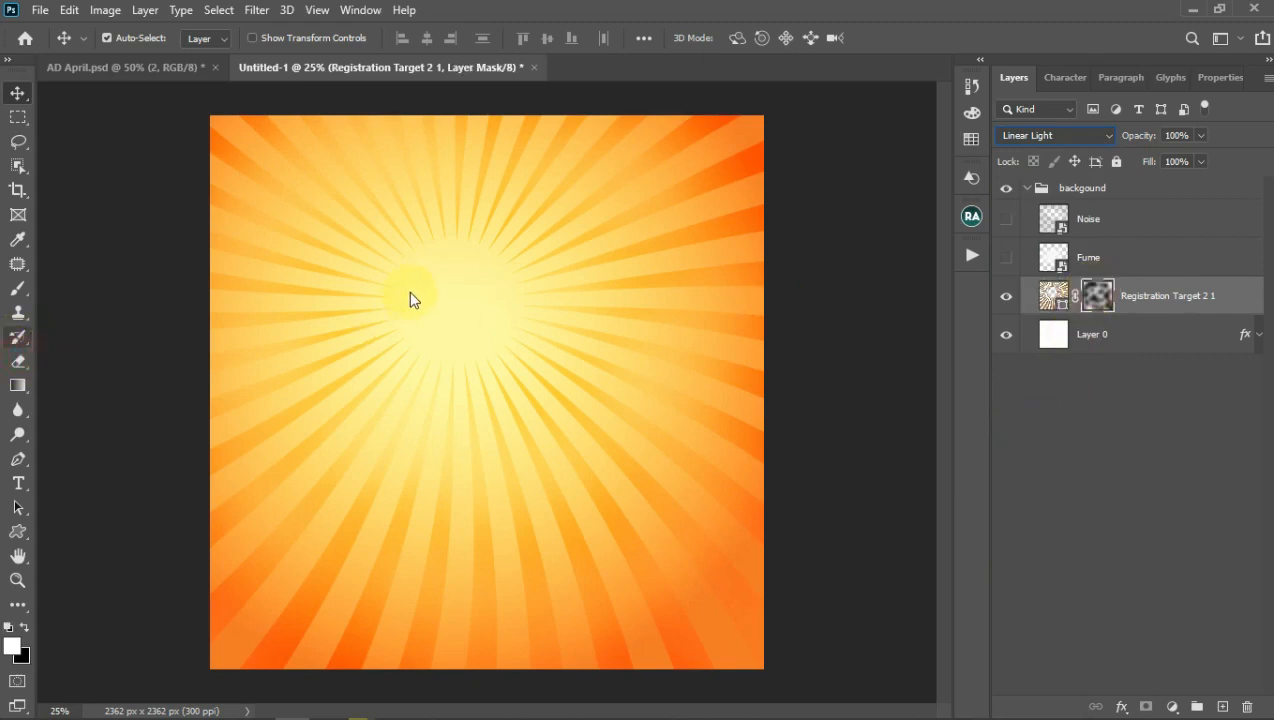
key("e")
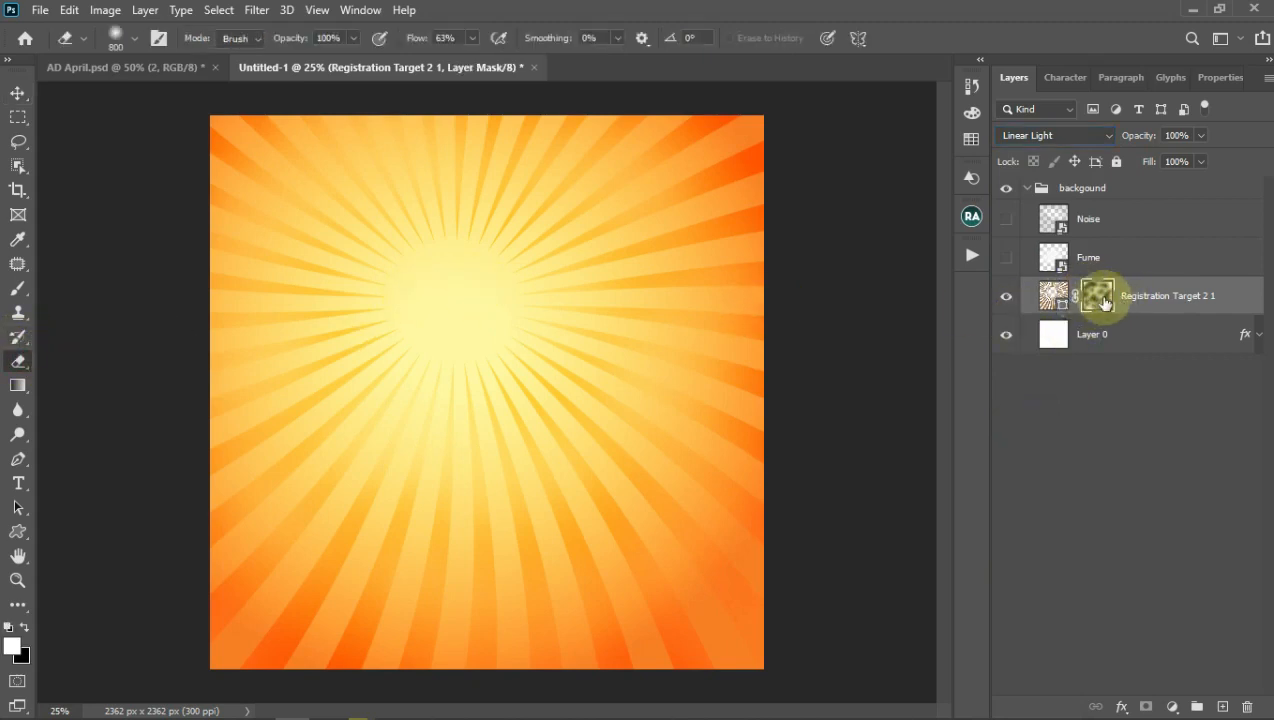
left_click(503, 289)
left_click(551, 241)
left_click(636, 235)
Step: Fade more rays on the left side, across the centre and toward the right edge
left_click(401, 262)
left_click(338, 354)
left_click(329, 395)
left_click(418, 362)
left_click(521, 397)
left_click(576, 371)
left_click(632, 363)
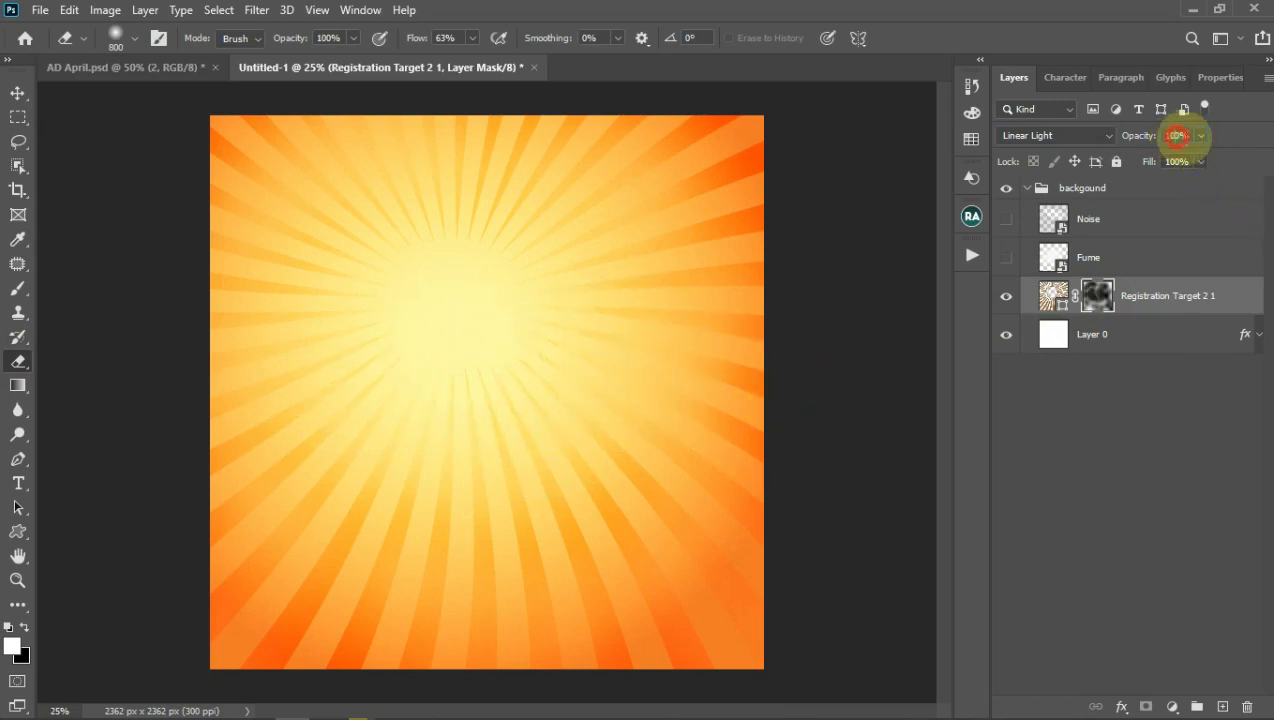
scroll(1187, 139, "down", 2)
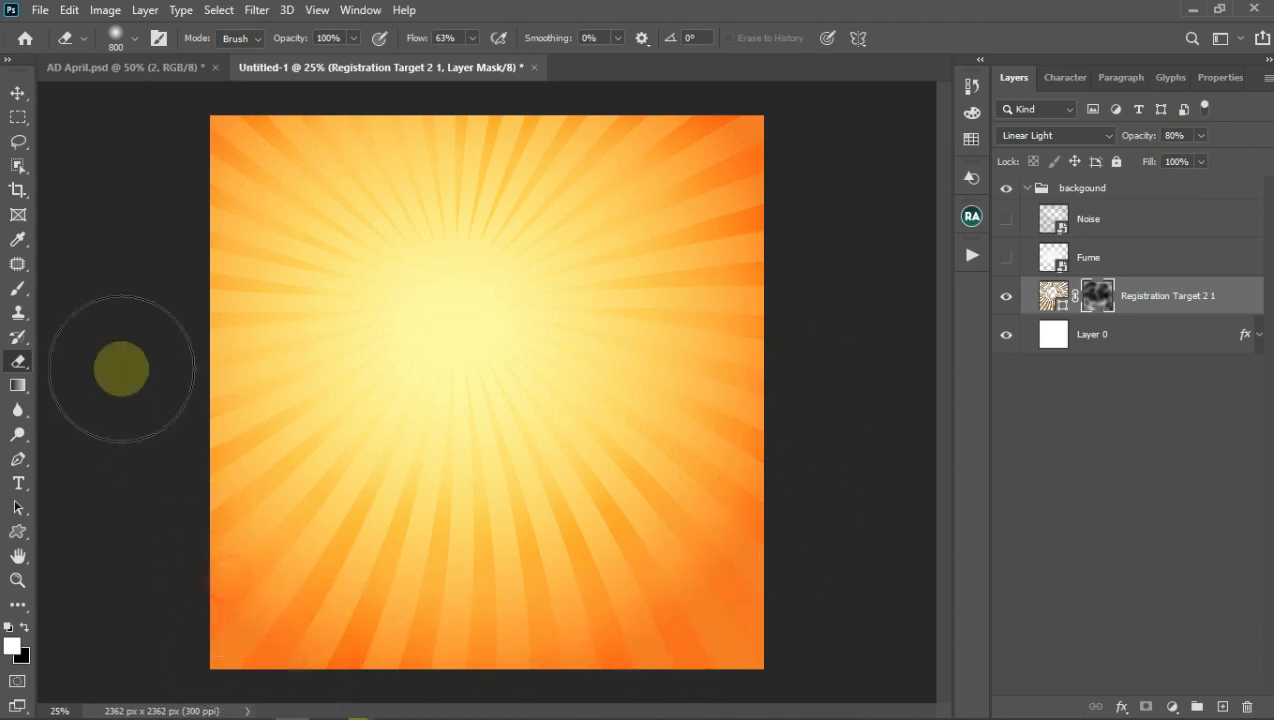
left_click(19, 93)
Step: Show the Fume and Noise layers and move the Fume glow up over the sunburst
left_click(1007, 258)
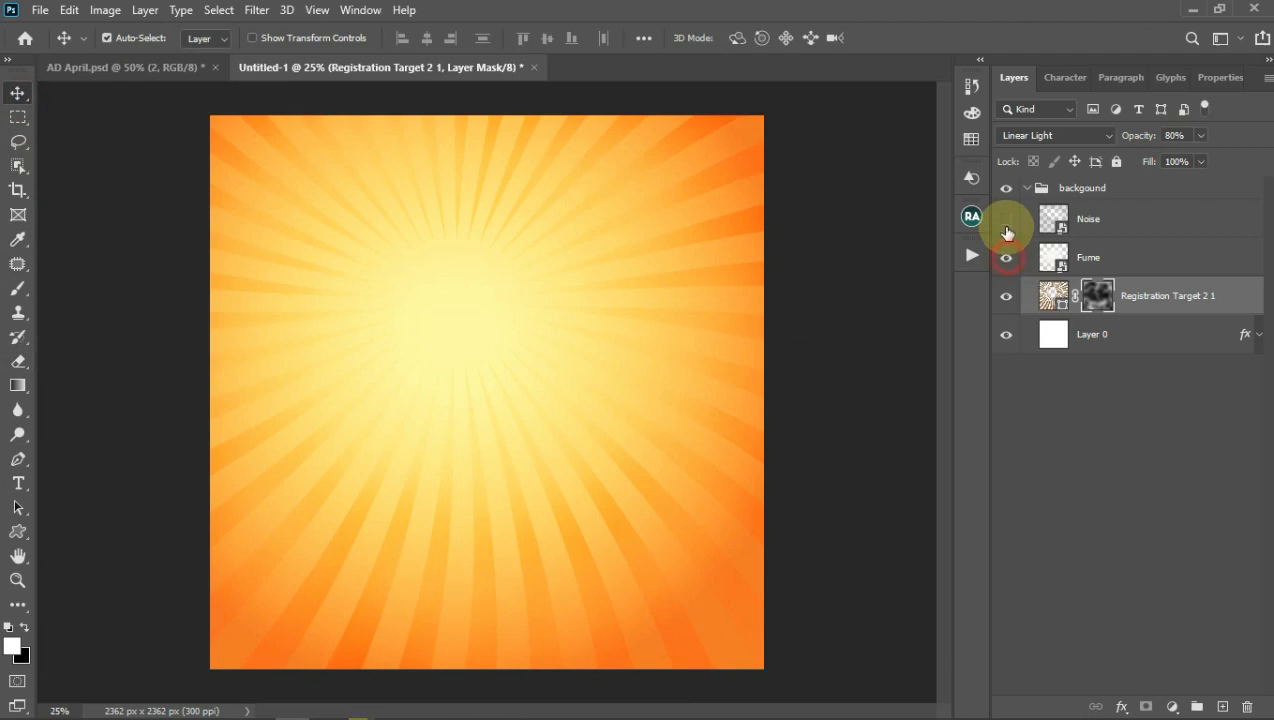
left_click(1007, 220)
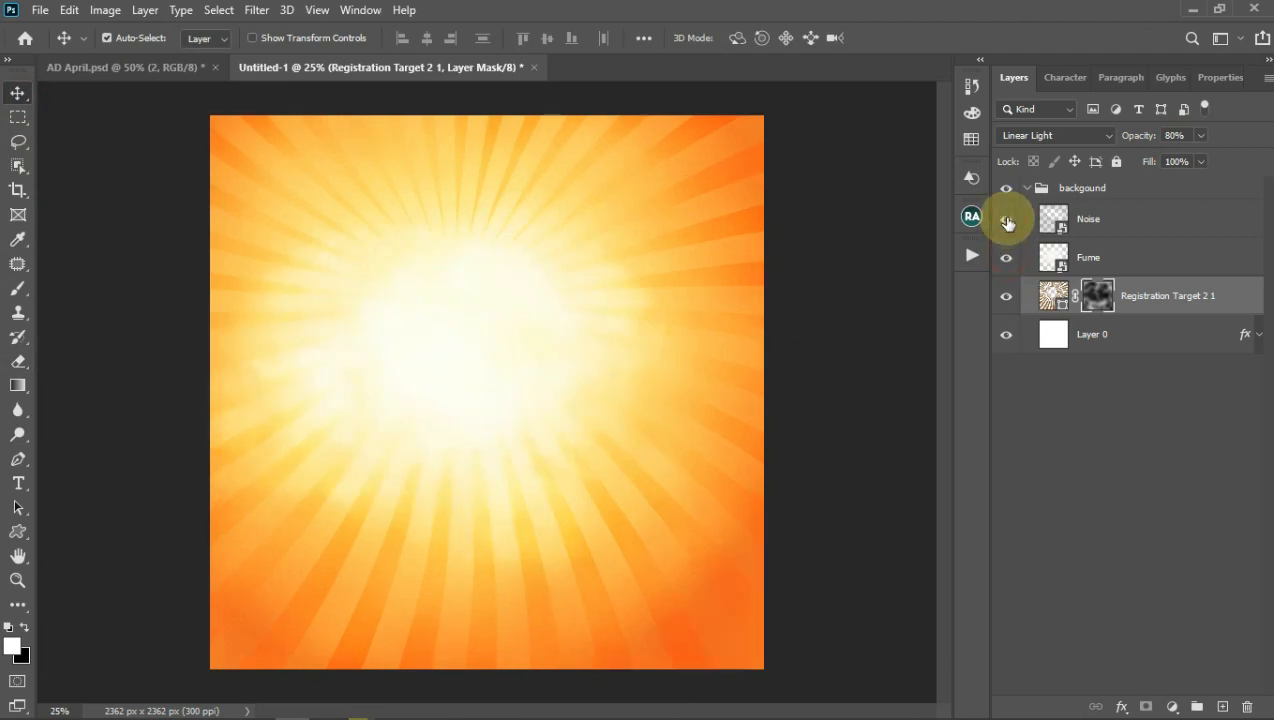
left_click(1115, 229)
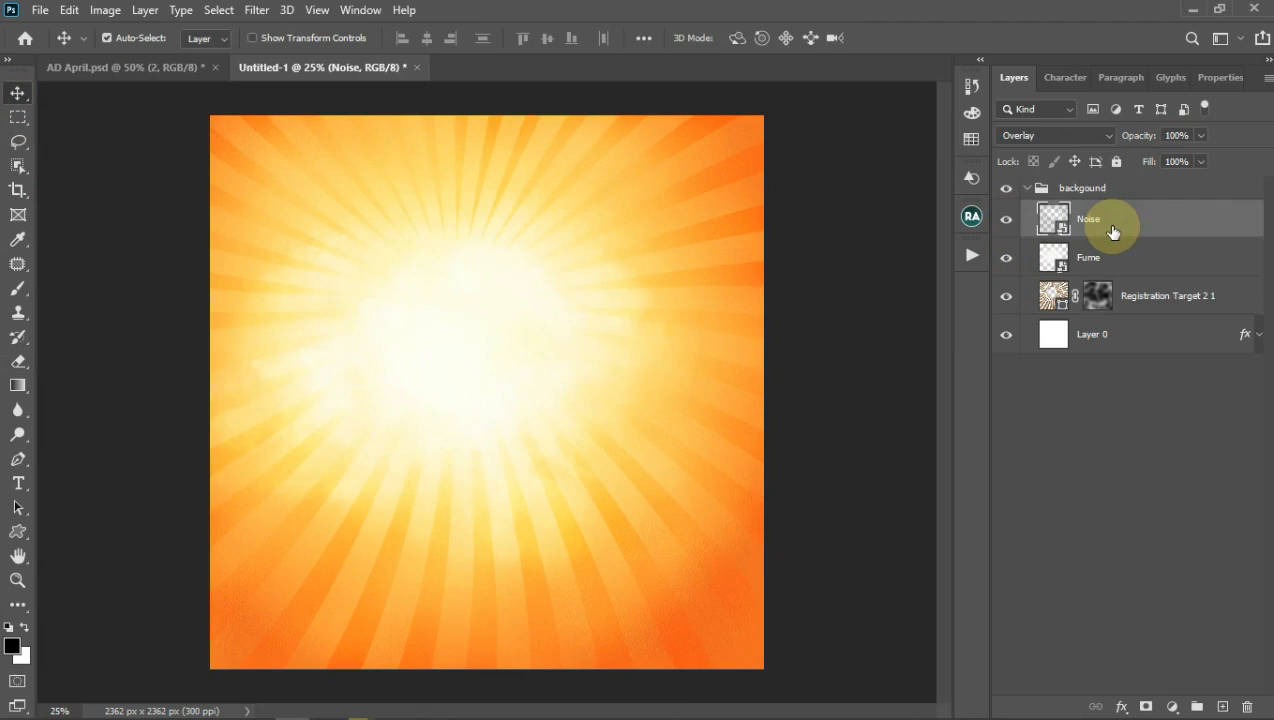
left_click(1103, 253)
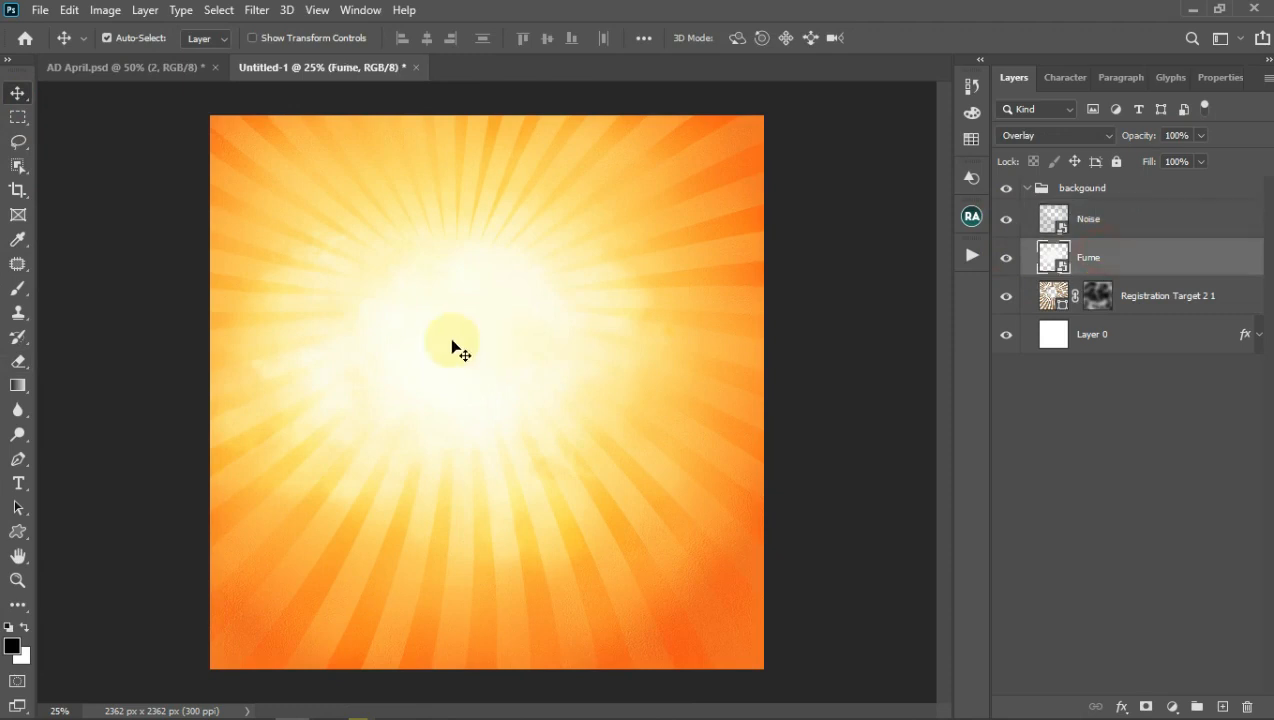
left_click_drag(468, 354, 478, 317)
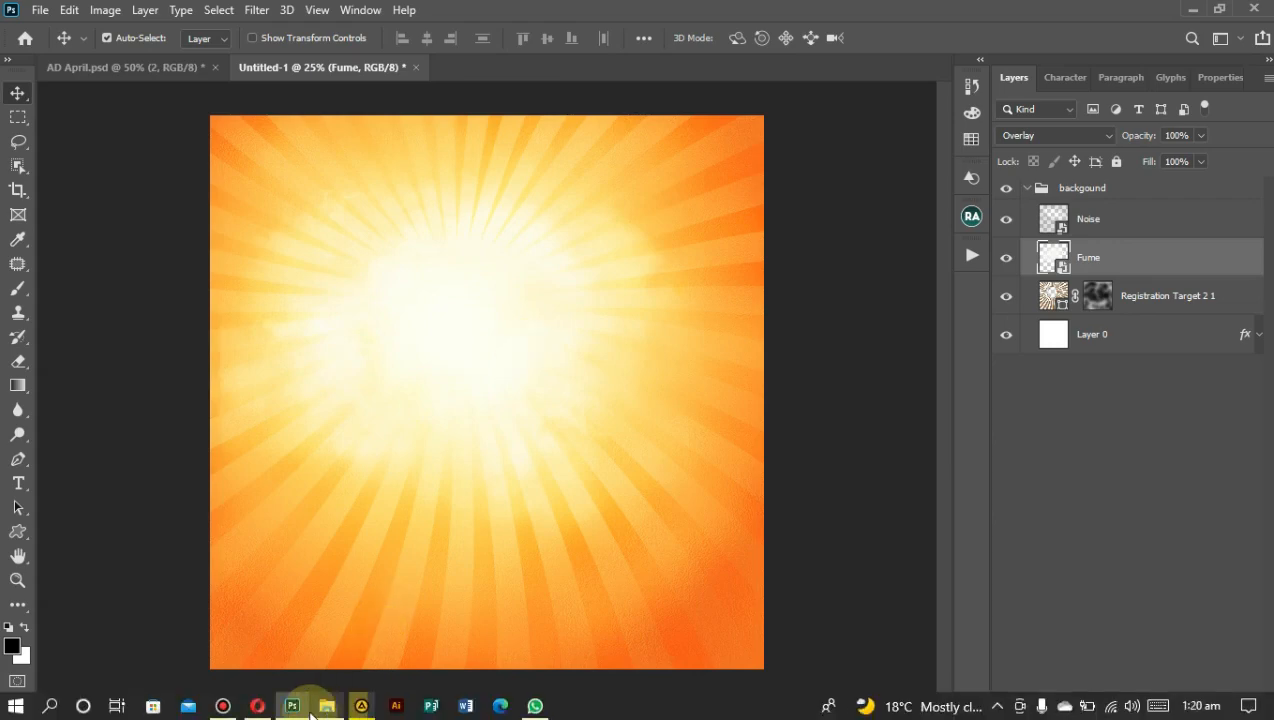
Step: Drag the woman-smiling image from File Explorer into the poster
left_click(324, 707)
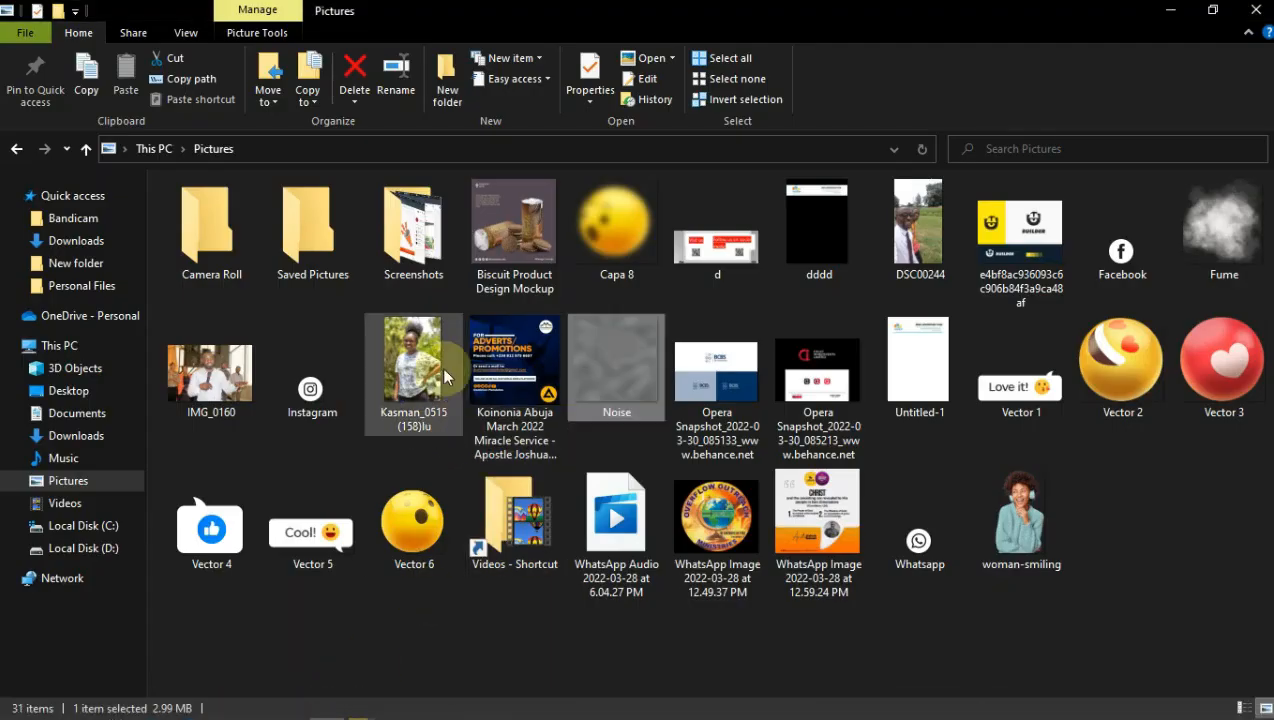
left_click(1022, 543)
left_click_drag(1022, 543, 542, 562)
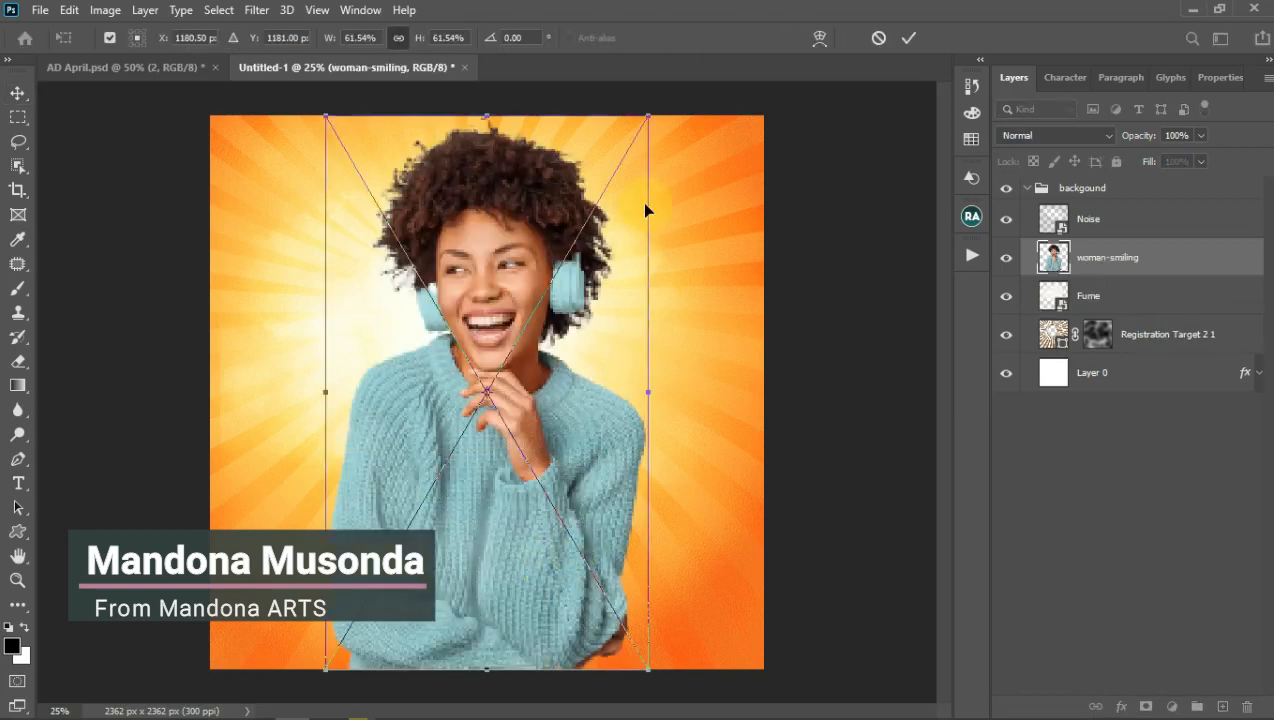
Step: Scale the woman photo to 56.67%, move it lower, and place its layer above the backgound group
left_click_drag(649, 118, 634, 140)
left_click_drag(601, 316, 603, 353)
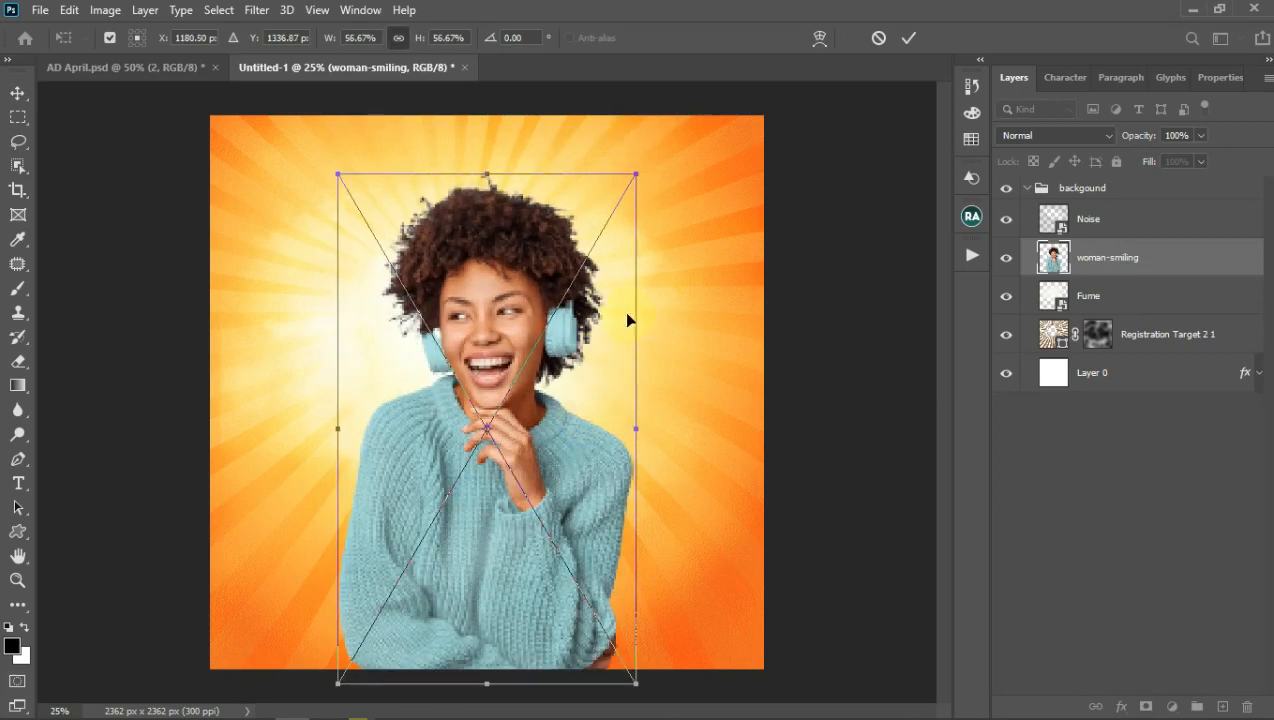
left_click(908, 38)
left_click_drag(1103, 276, 1086, 195)
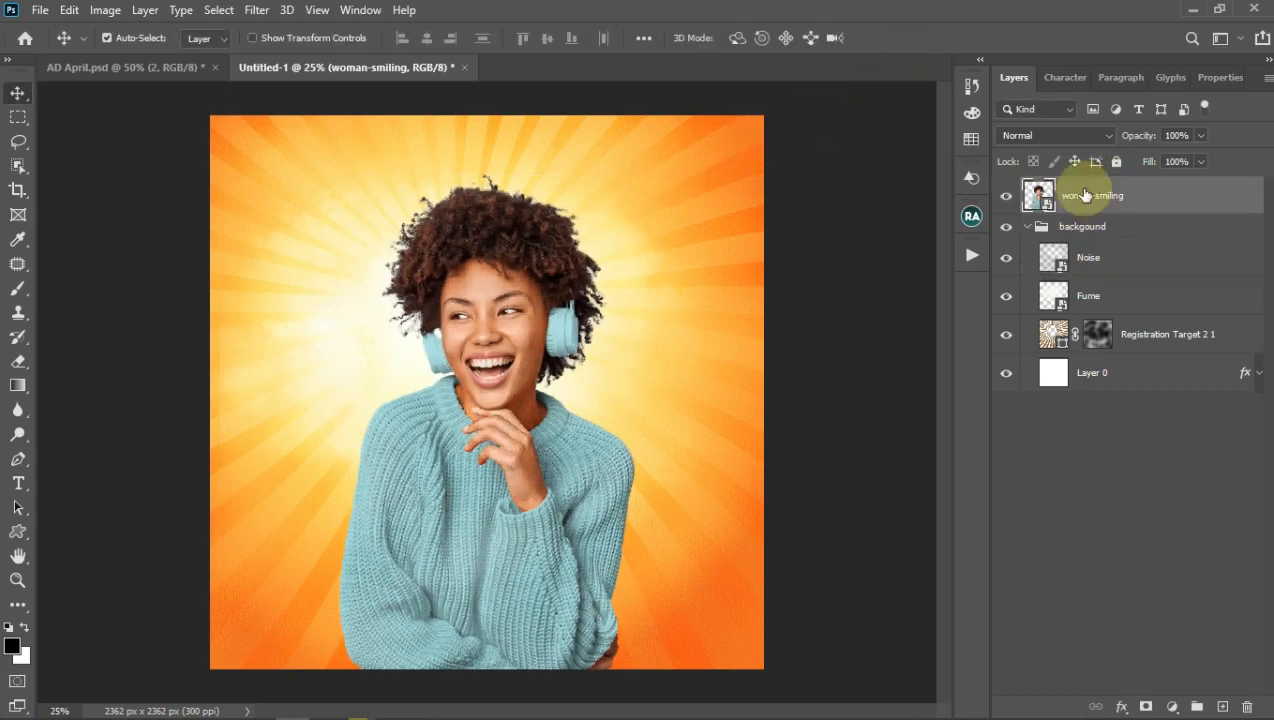
left_click(1027, 226)
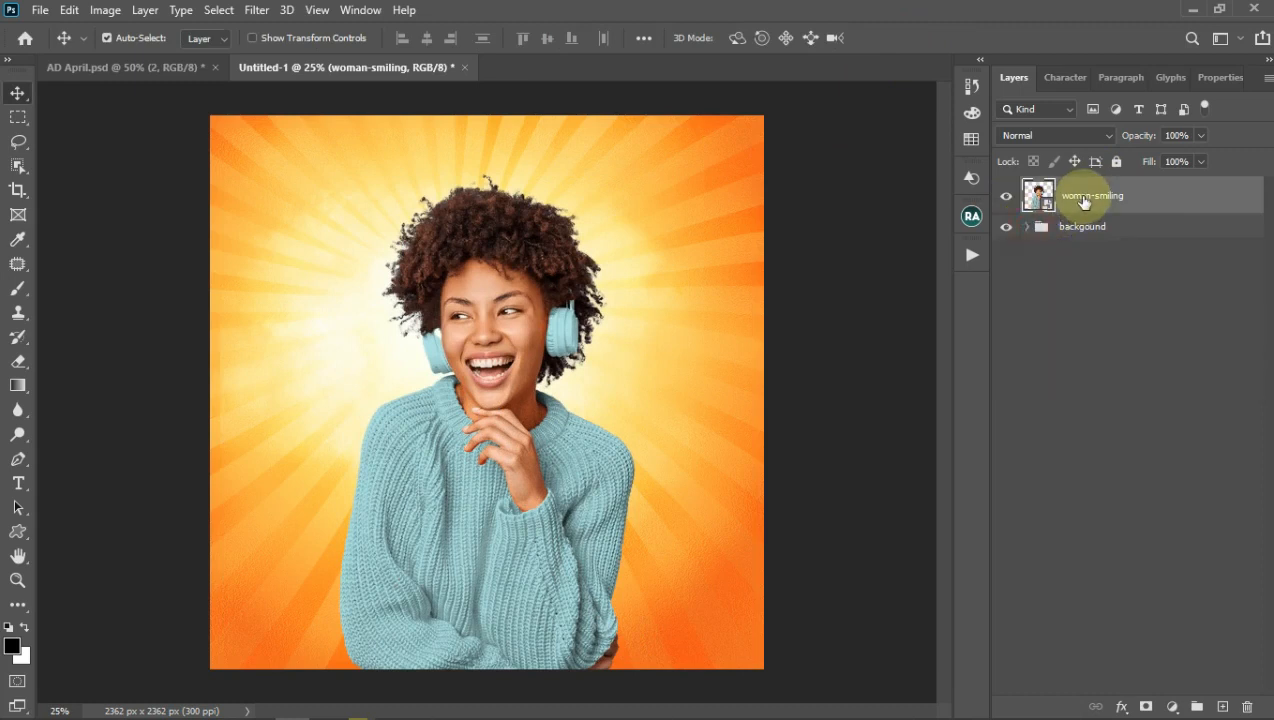
Step: Put the woman-smiling layer into a new group named 'model'
key("ctrl+g")
left_click(1078, 190)
double_click(1078, 190)
type("model")
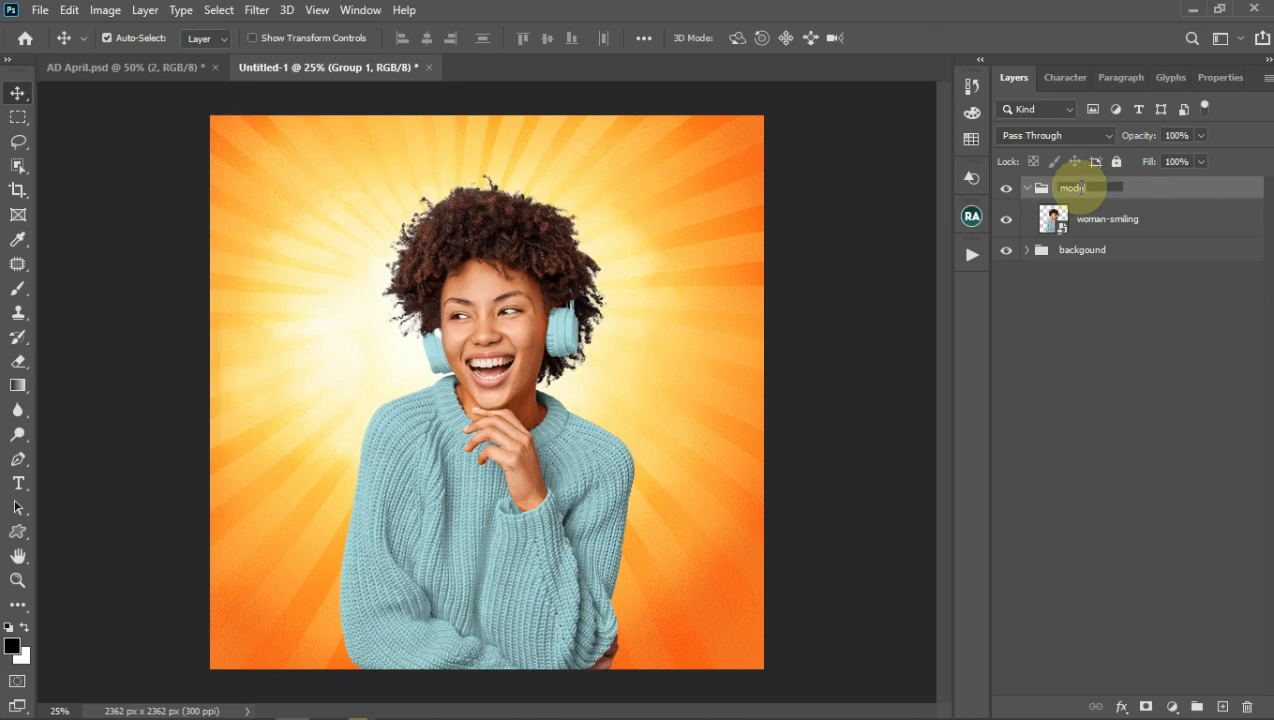
key("Return")
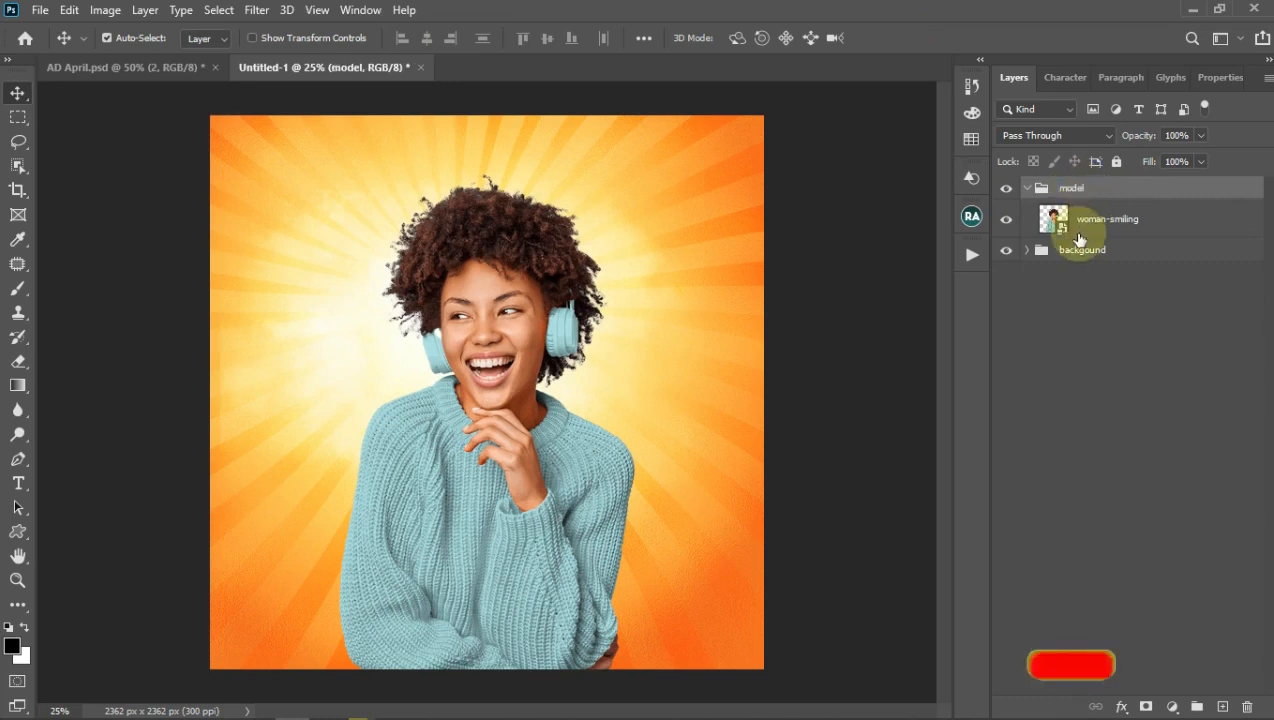
Step: Rename the 'backgound' group to 'background'
double_click(1084, 249)
type("background")
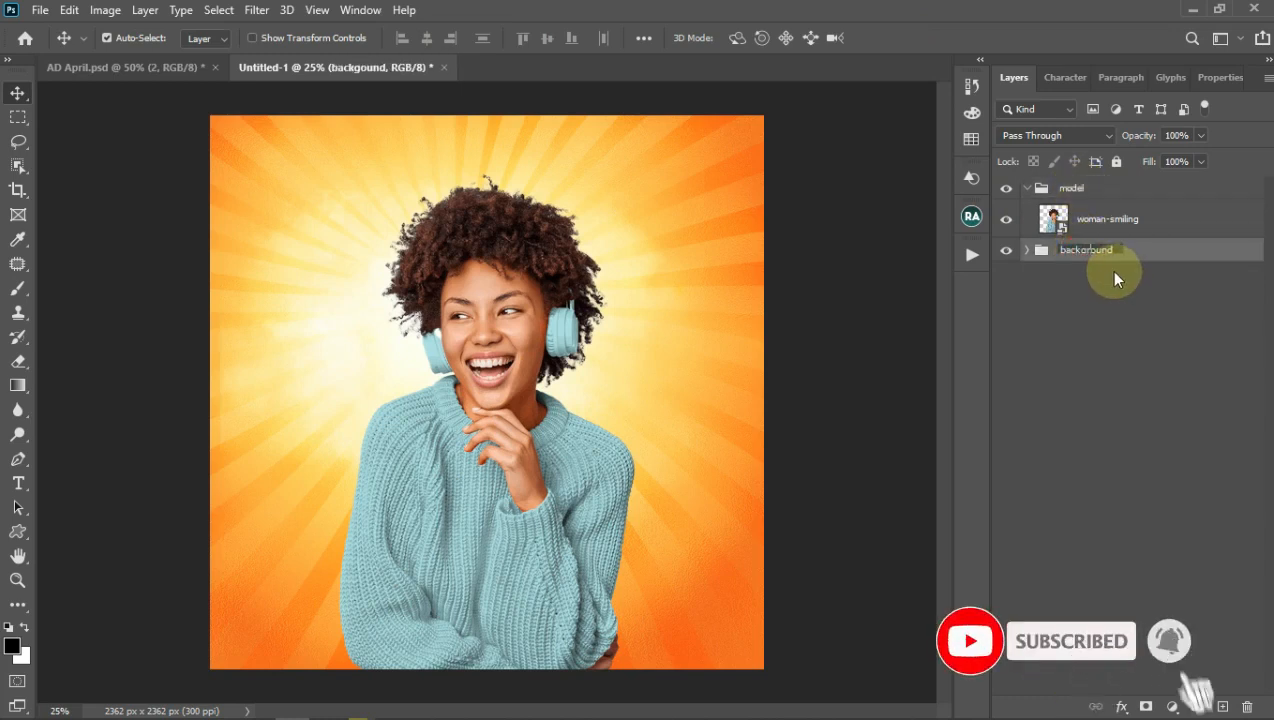
key("Return")
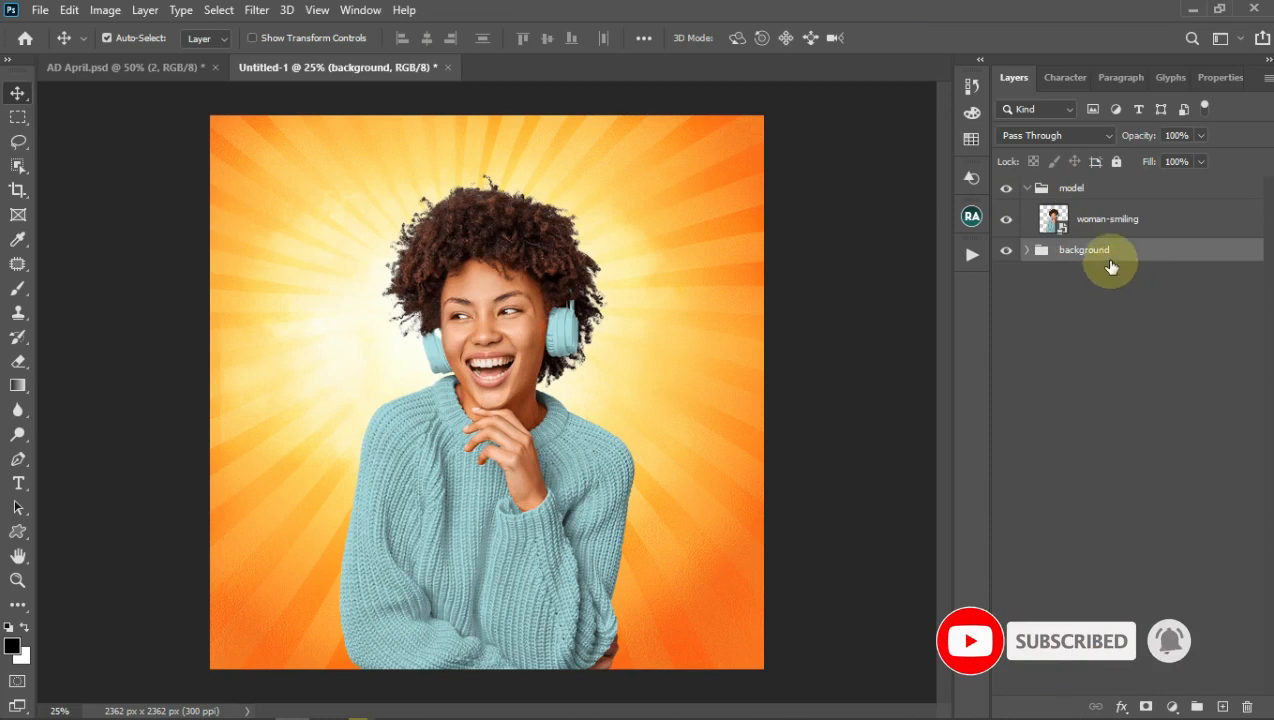
Step: Move the woman photo down and slightly to the left
left_click(1107, 222)
left_click_drag(505, 343, 512, 410)
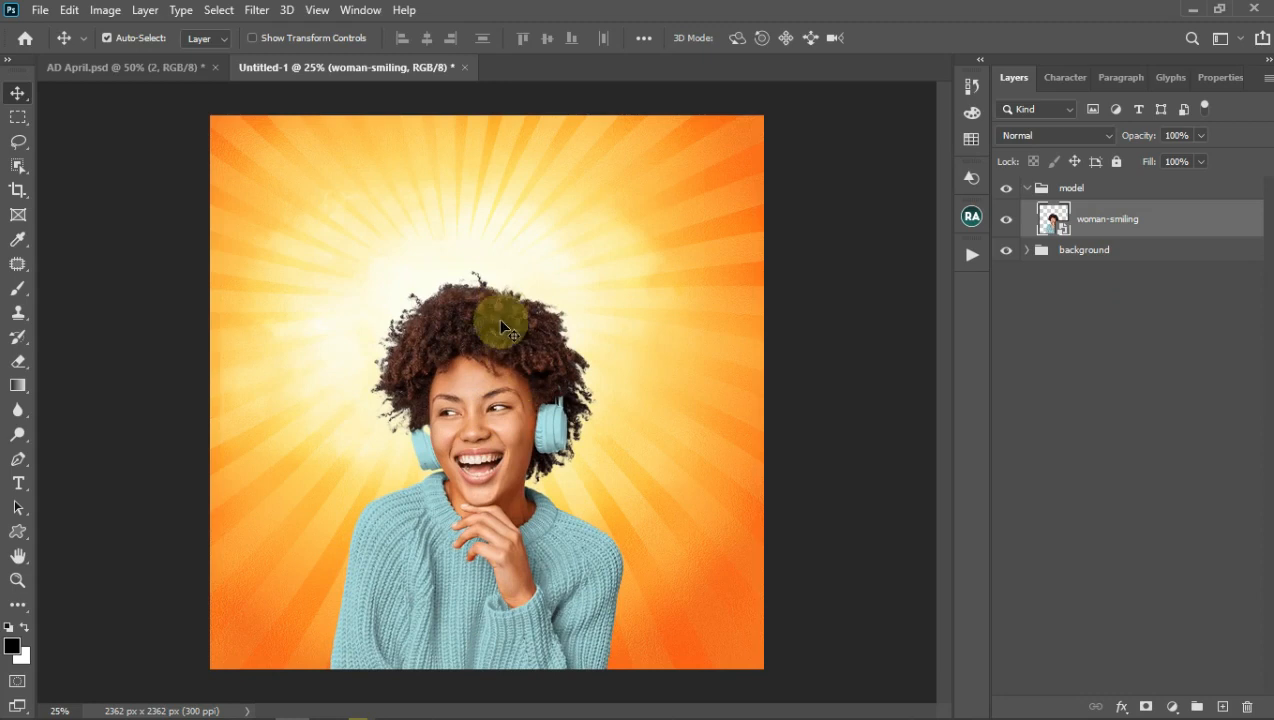
left_click_drag(492, 357, 476, 359)
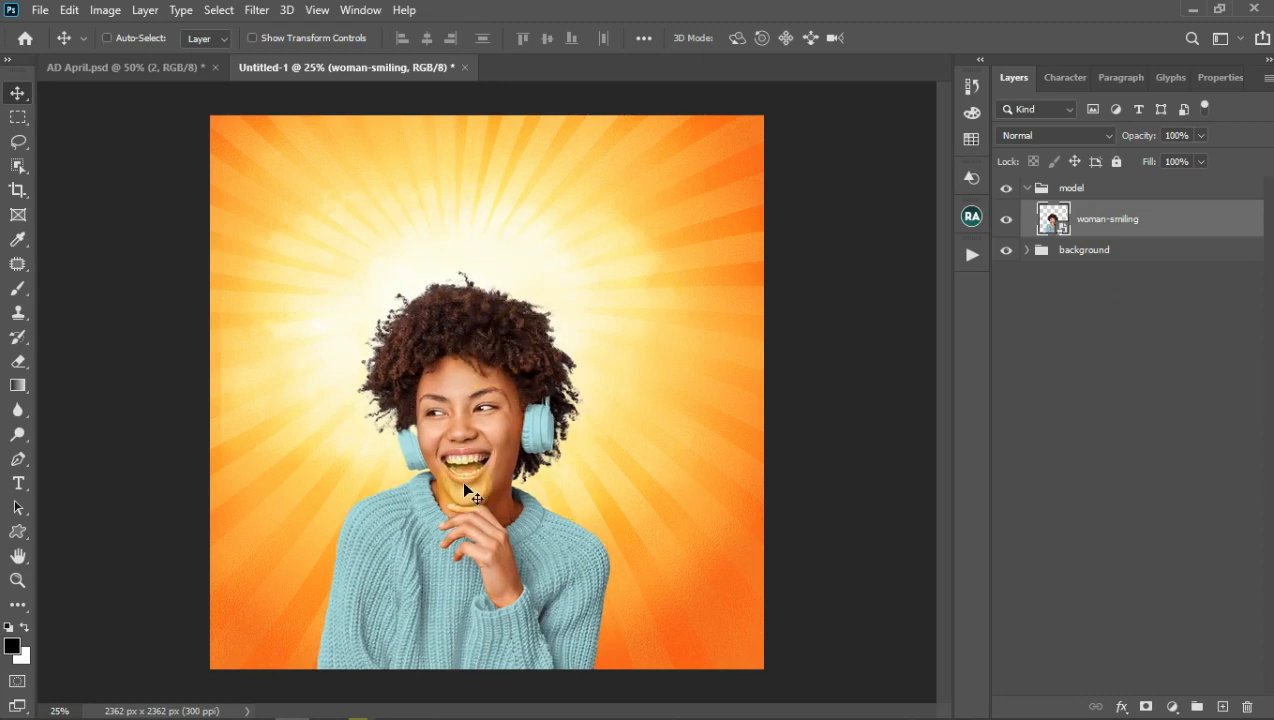
Step: Centre the woman photo on the vertical guide with her sweater at the bottom edge
key("ctrl+semicolon")
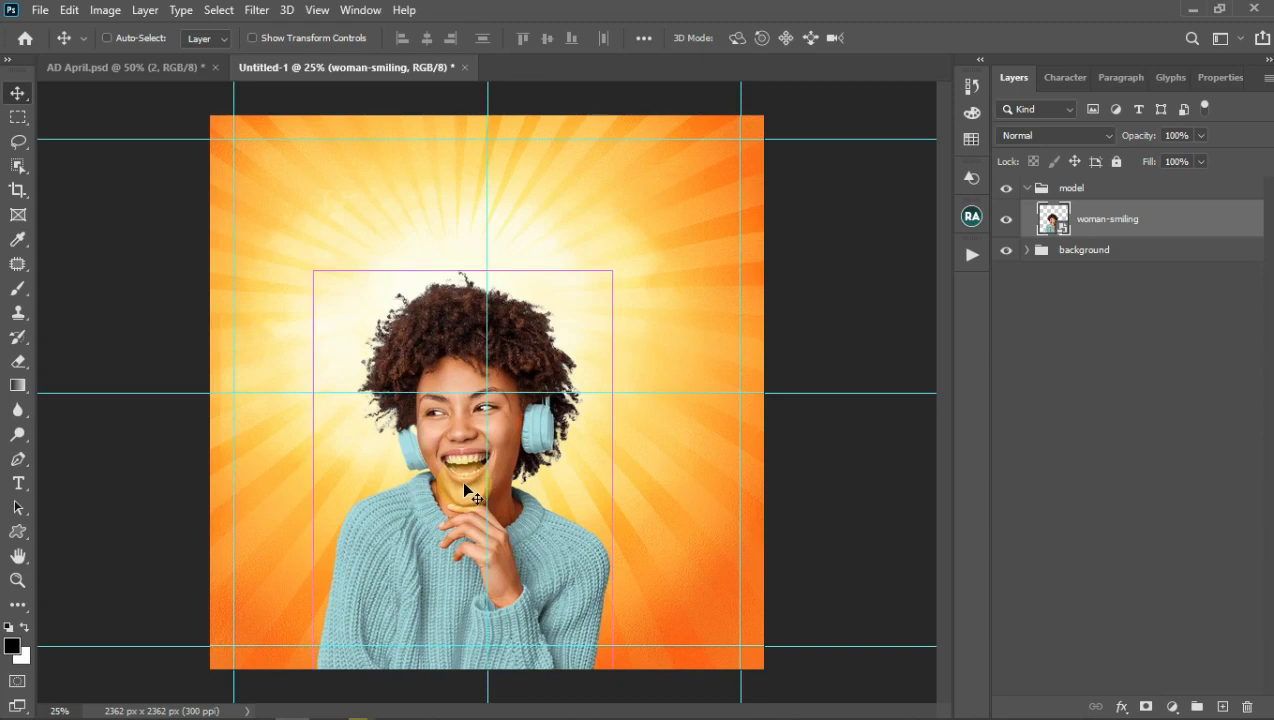
key("ctrl+t")
left_click_drag(519, 554, 537, 555)
key("Left")
key("Left")
key("Left")
key("Left")
key("Left")
key("Left")
key("Left")
key("Left")
key("Left")
key("Left")
key("Left")
key("Left")
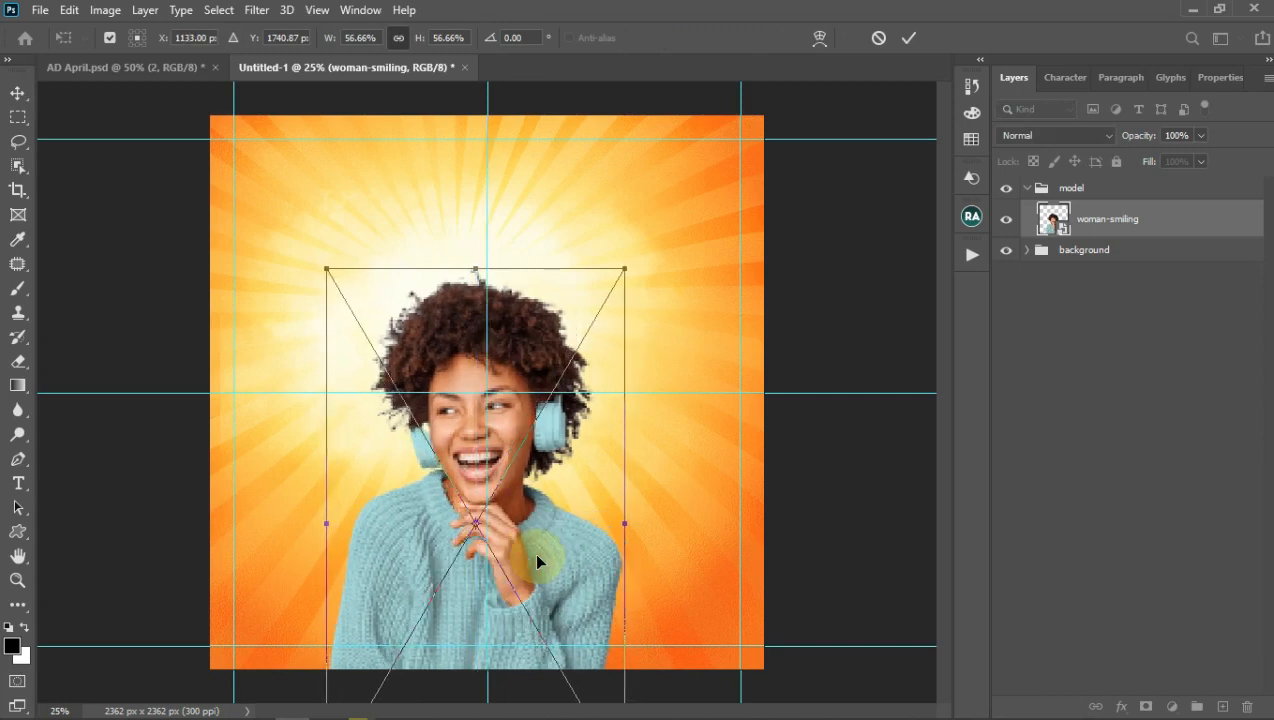
left_click(908, 38)
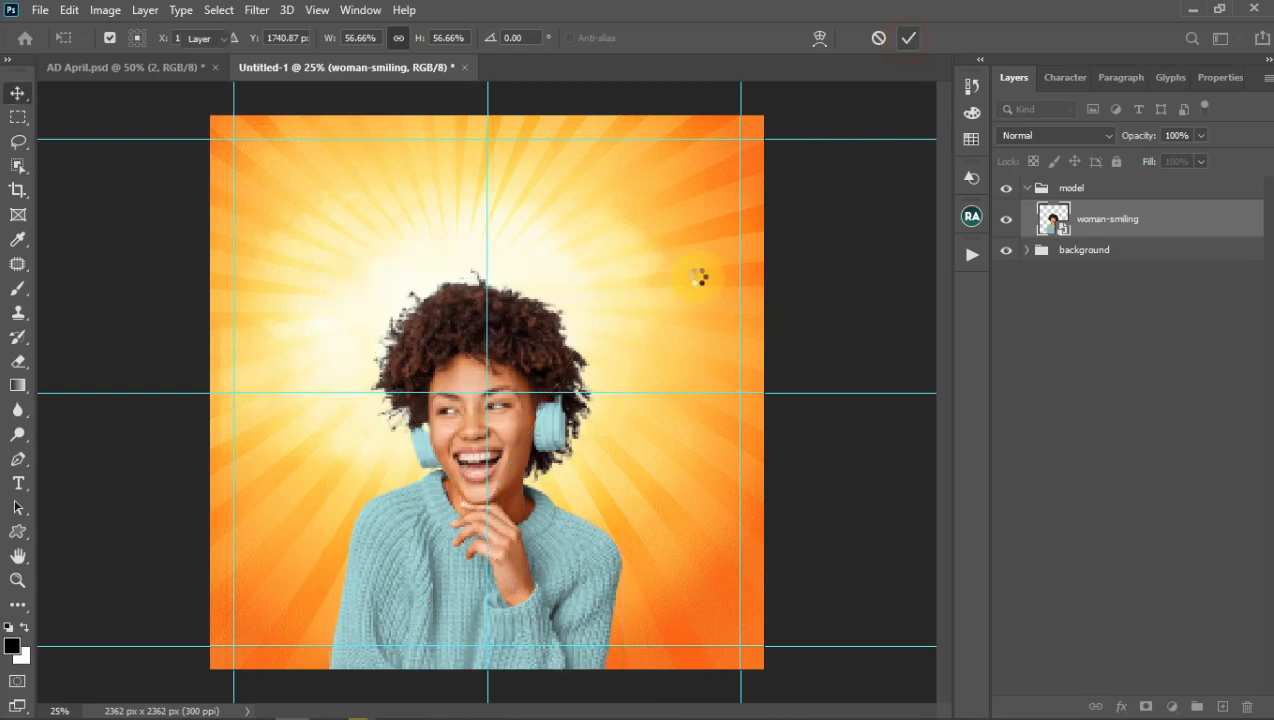
left_click(544, 352)
key("ctrl+h")
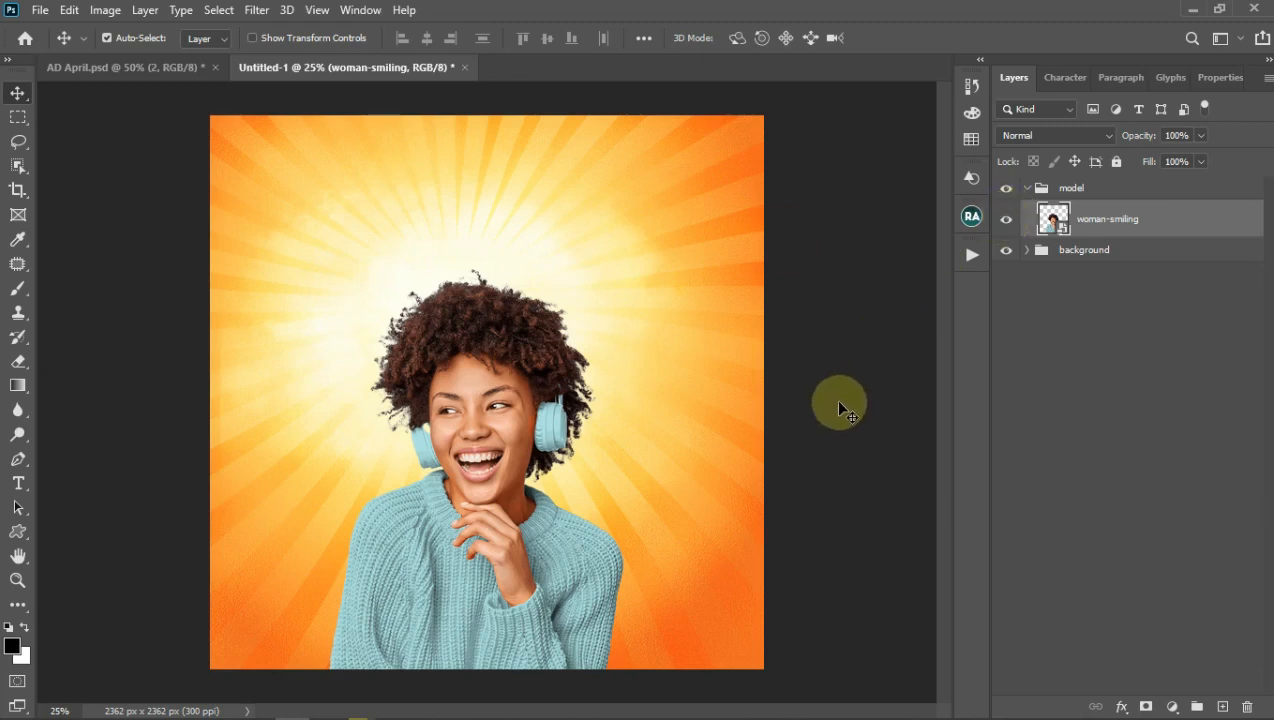
left_click(17, 487)
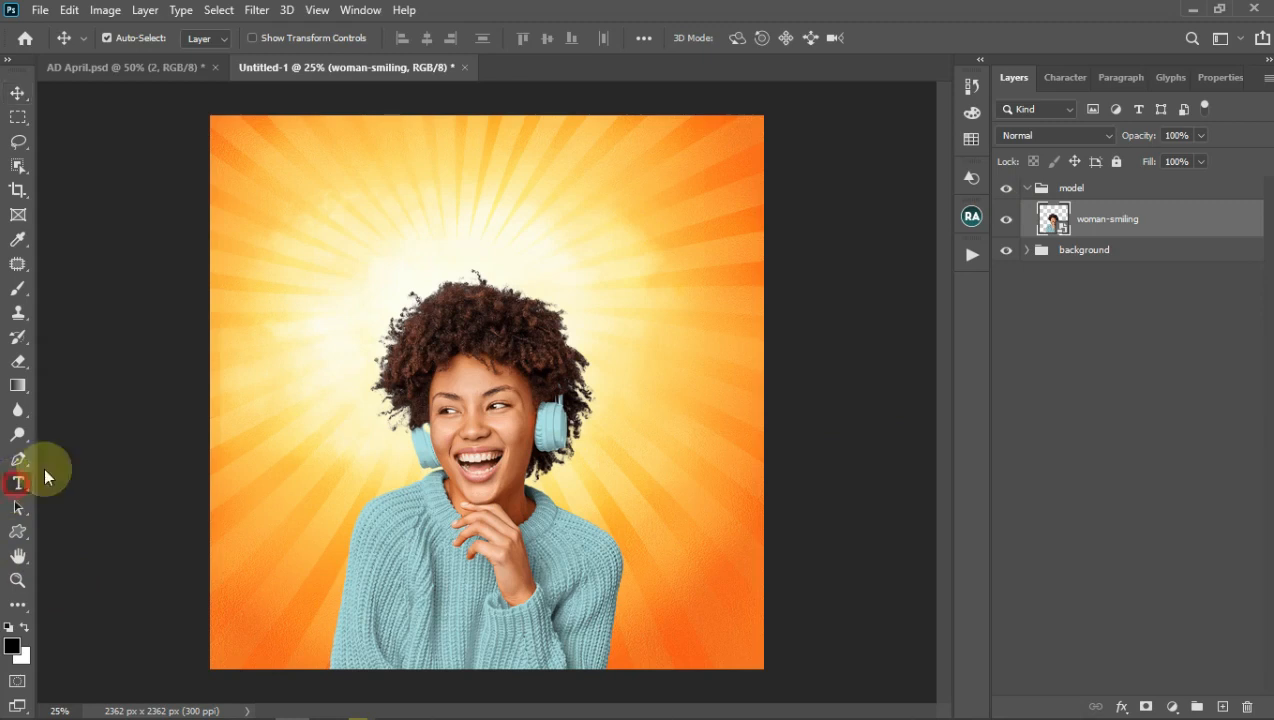
Step: Create a new group named 'text' and keep the model group above it
left_click(1098, 190)
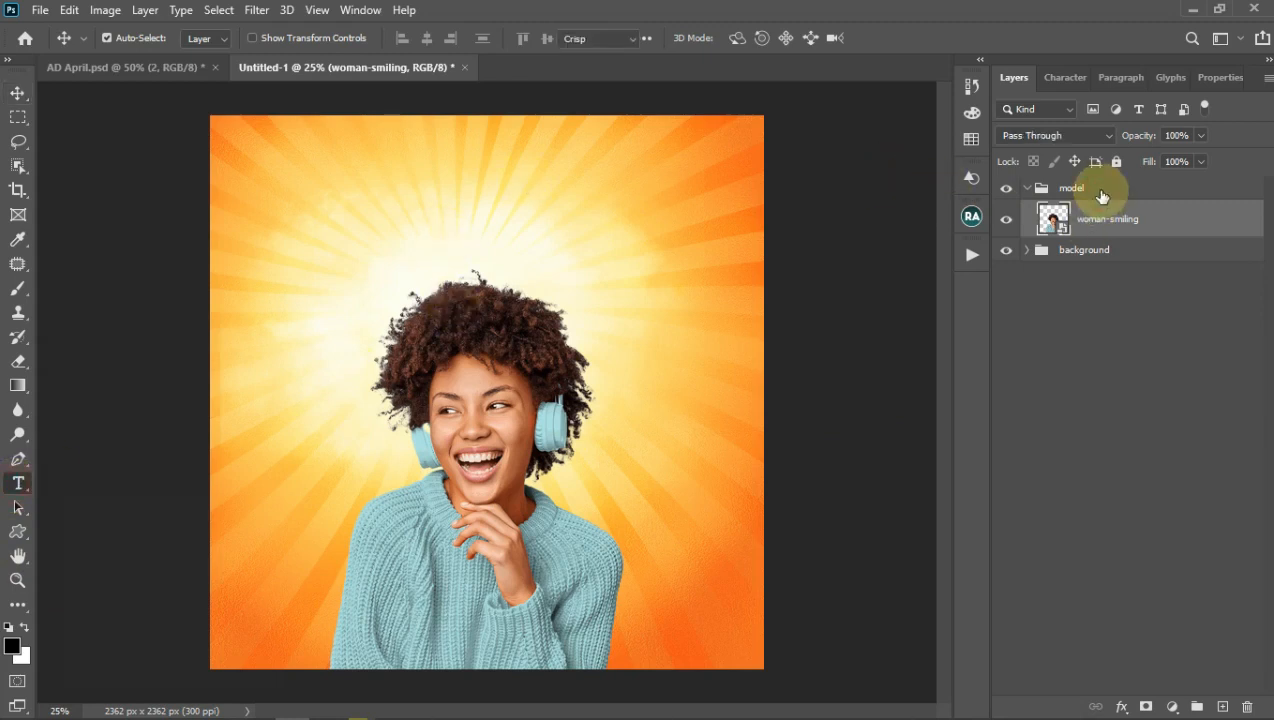
left_click(1197, 705)
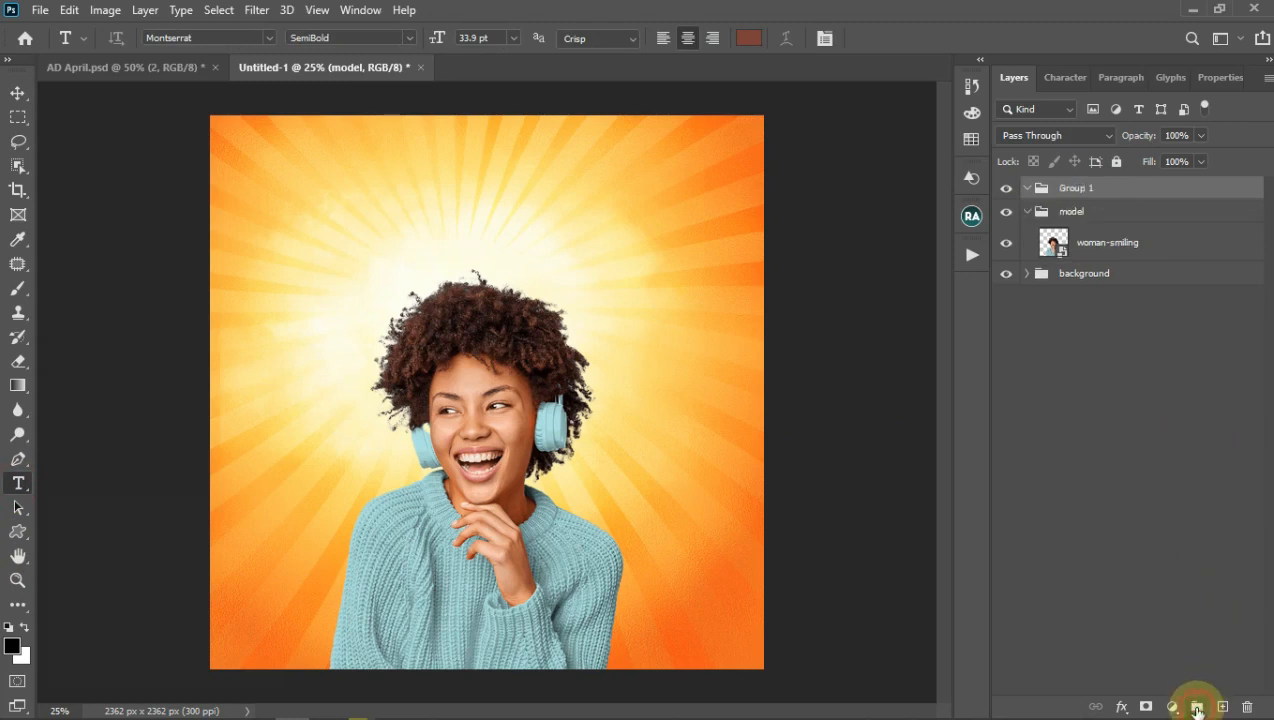
double_click(1077, 188)
type("text")
key("Return")
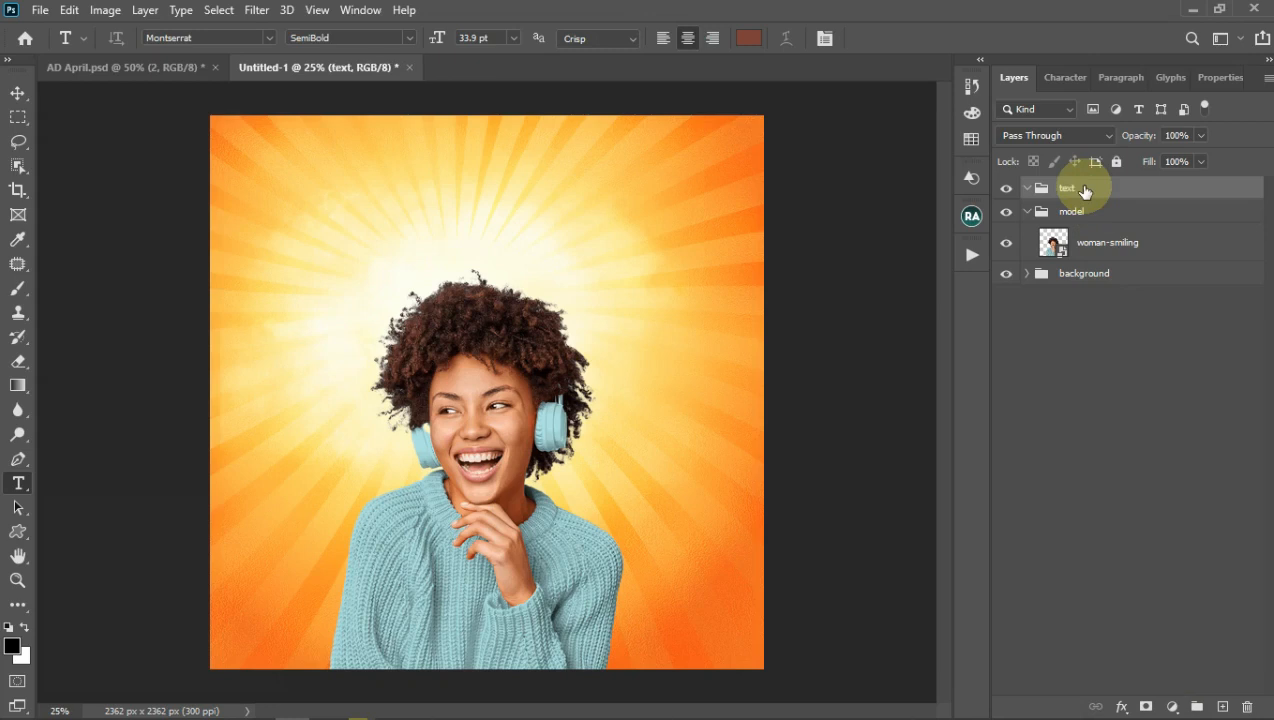
left_click(1029, 212)
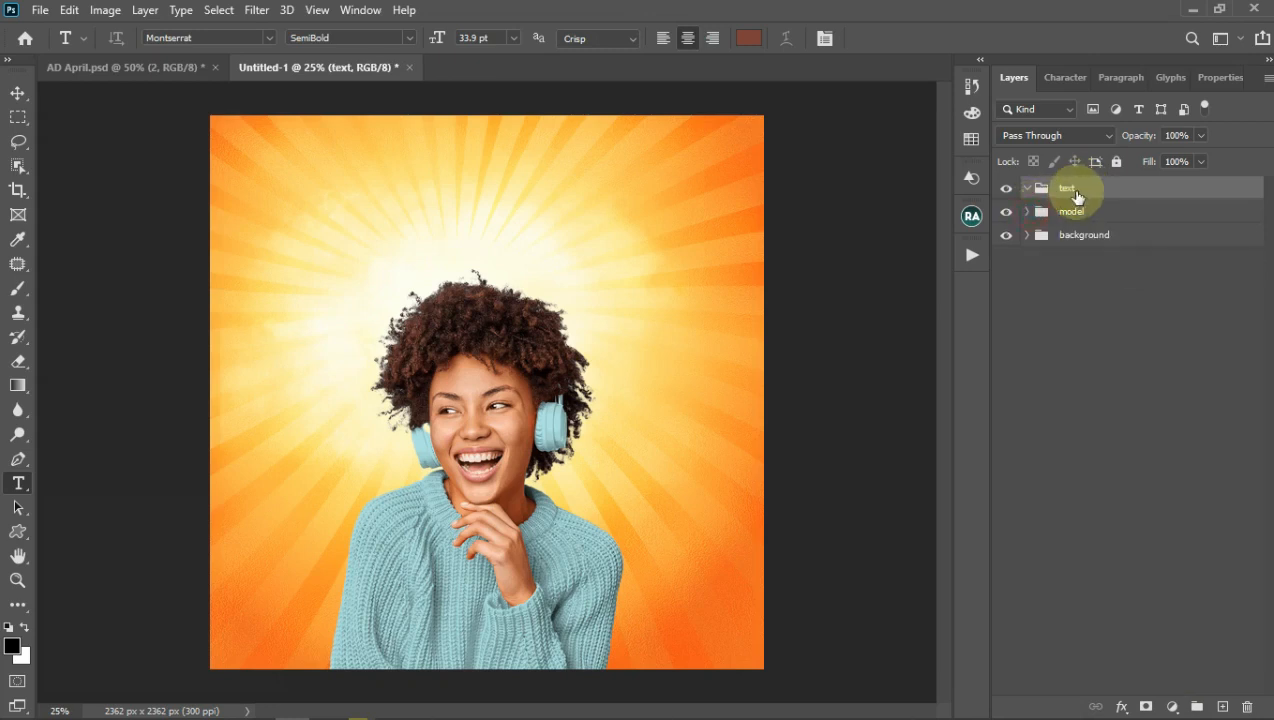
left_click_drag(1081, 215, 1081, 222)
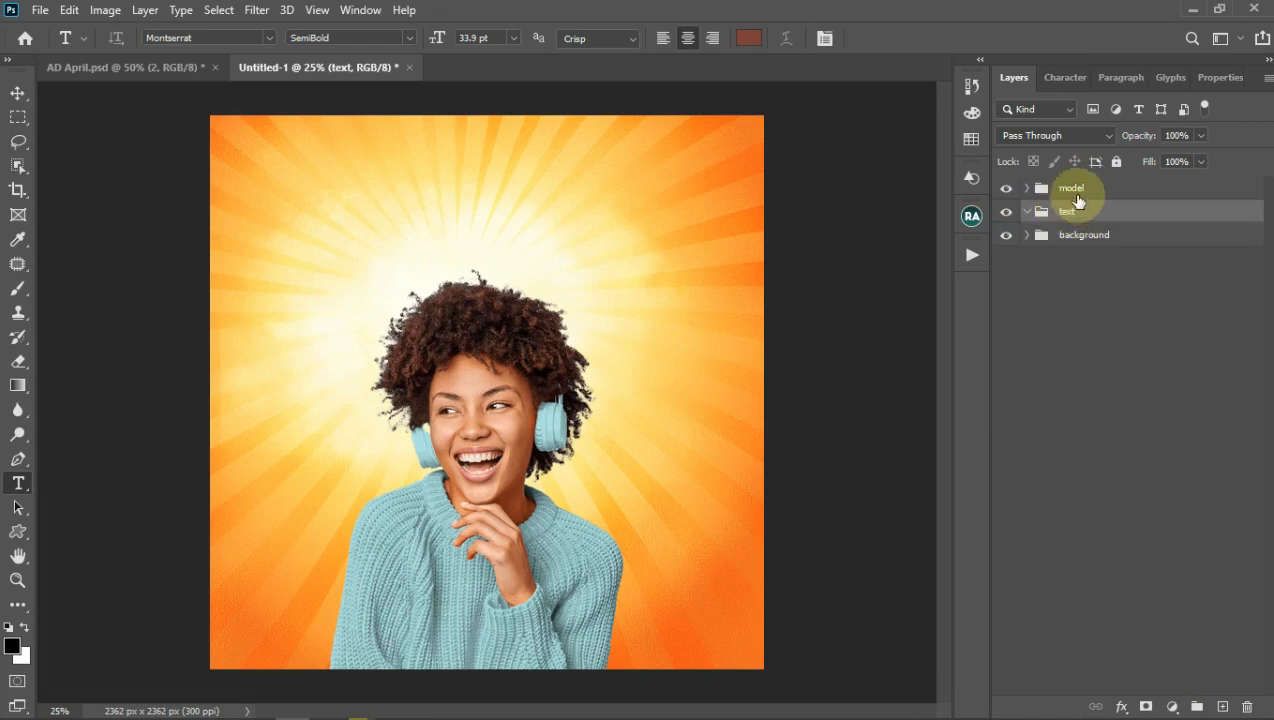
key("ctrl+semicolon")
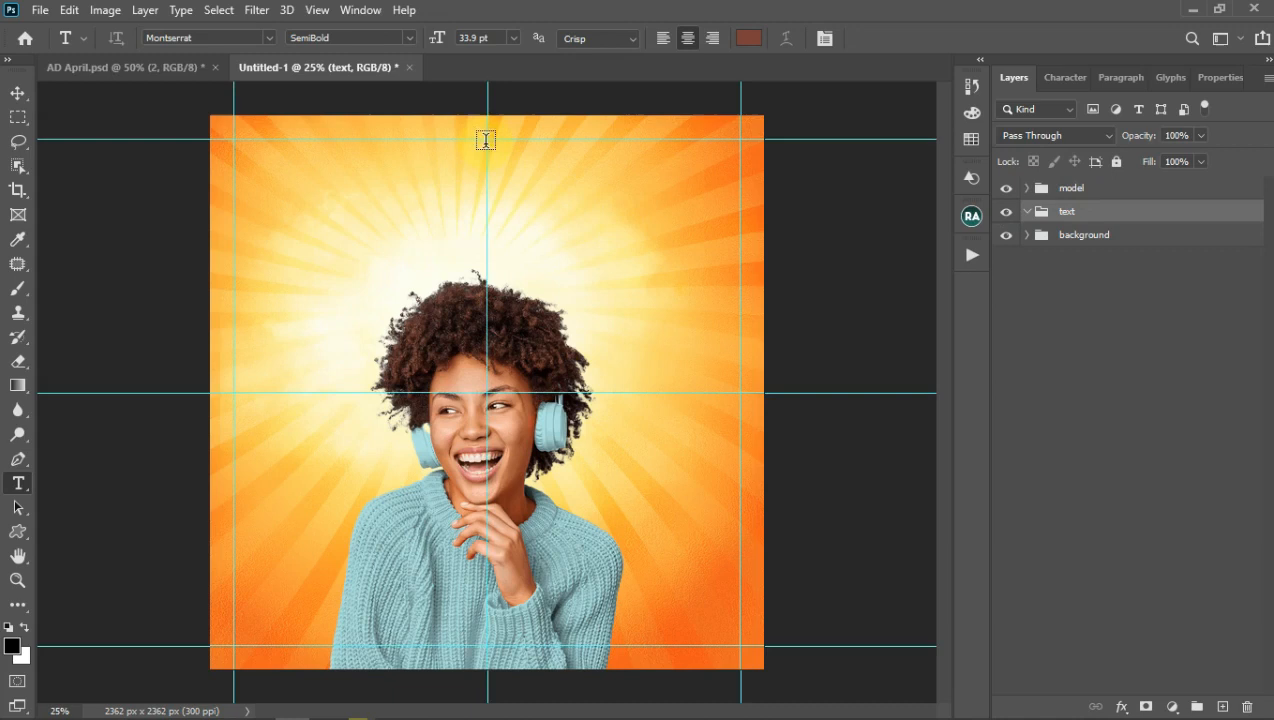
Step: Type 'Hello' and 'April' as two text lines at the top centre of the poster
left_click(552, 198)
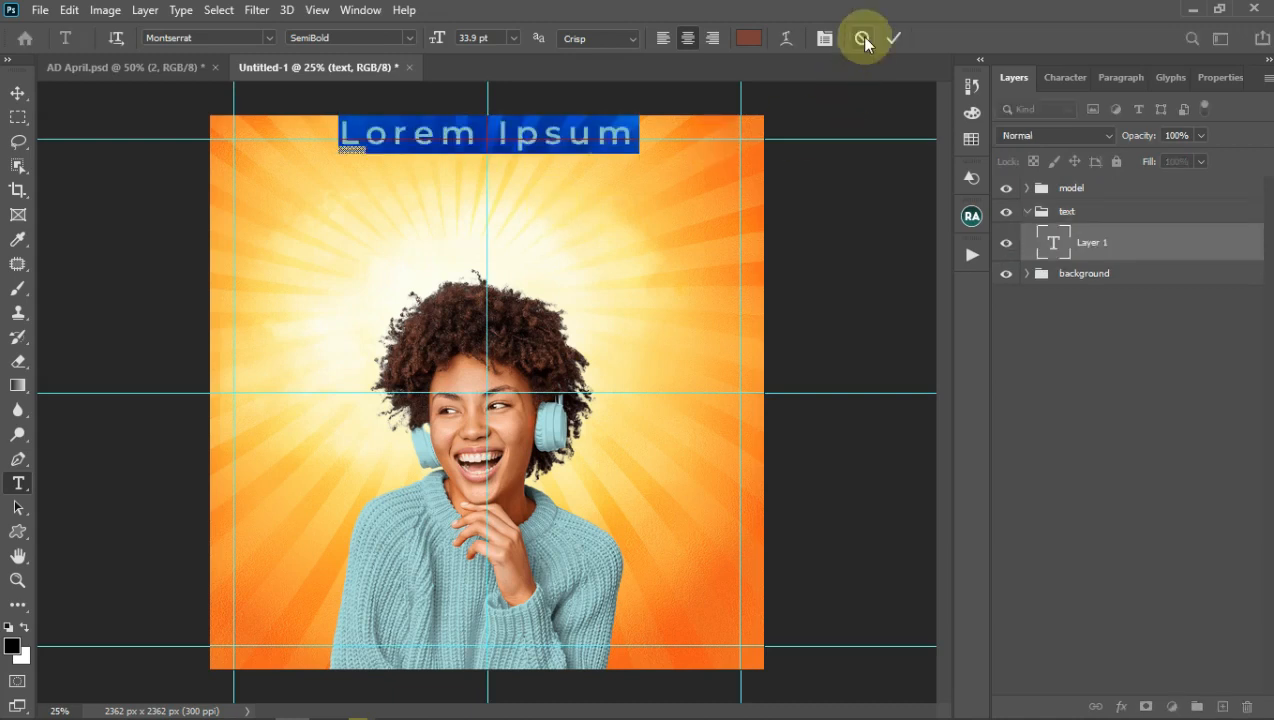
type("Hello")
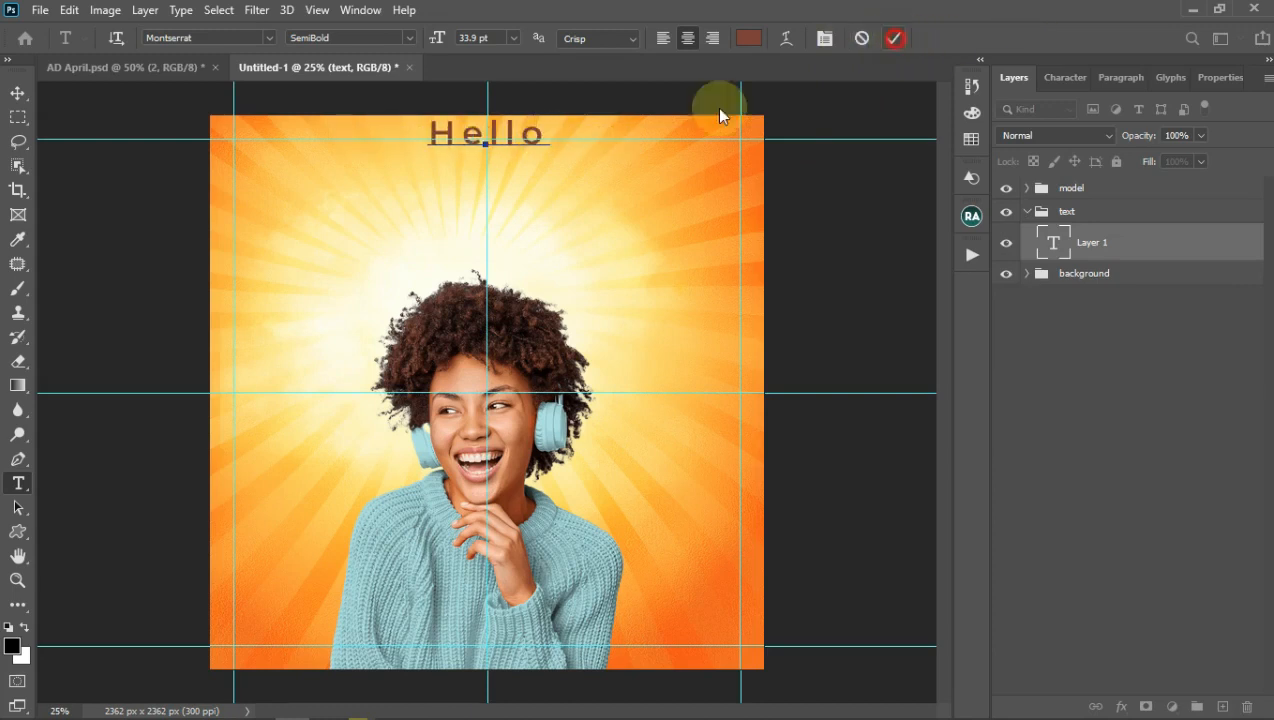
left_click(487, 192)
type("APRIL")
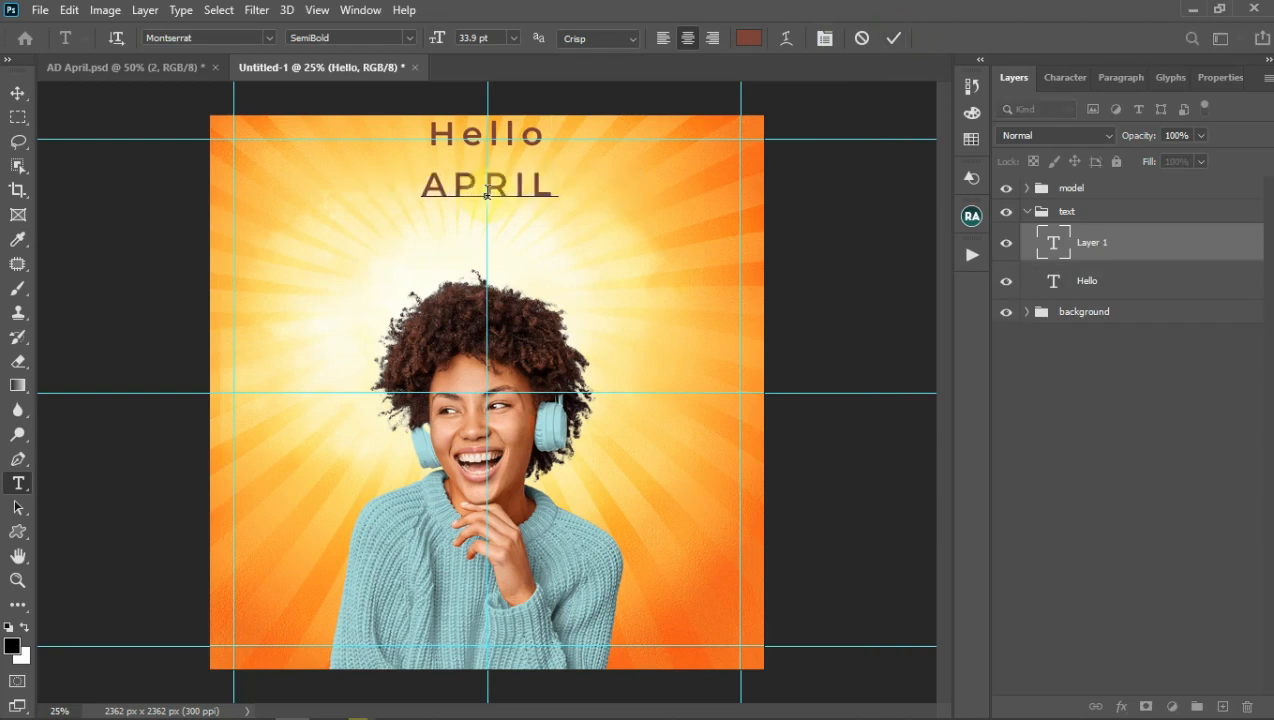
key("ctrl+z")
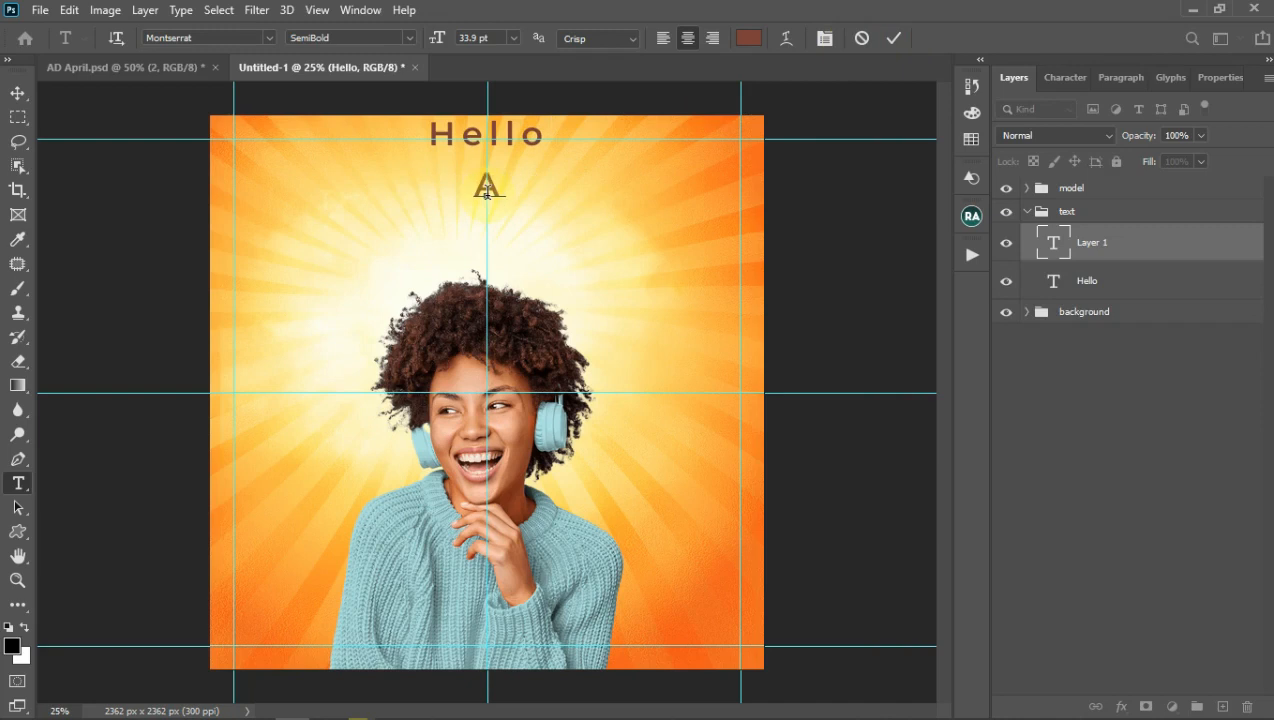
type("pril")
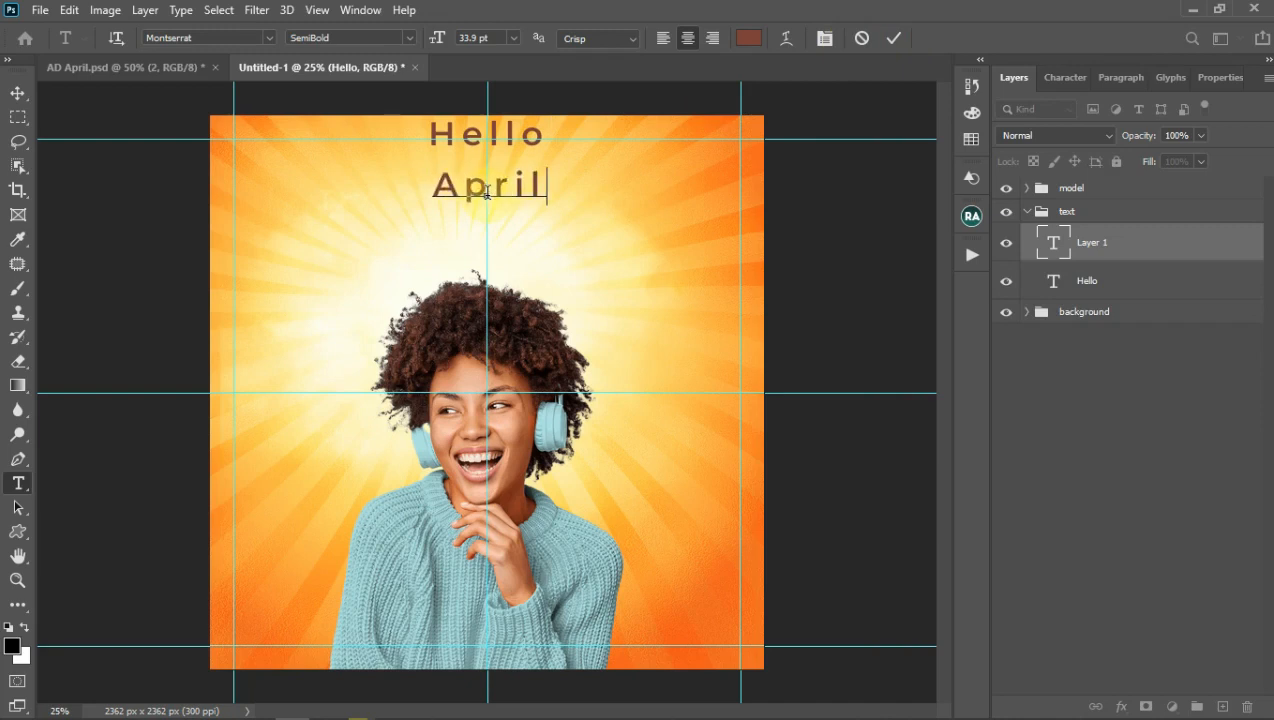
left_click(894, 40)
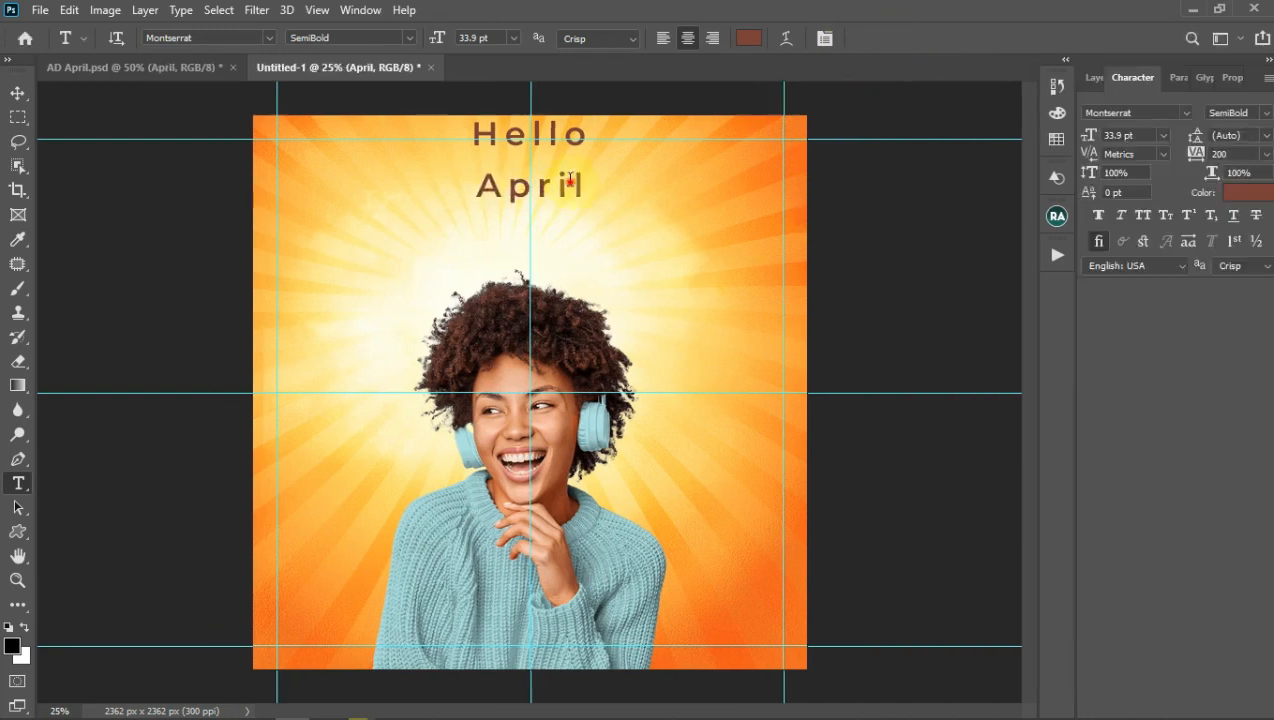
Step: Set April to Michella Regular, enlarge it, and set its tracking to 0
left_click(1158, 112)
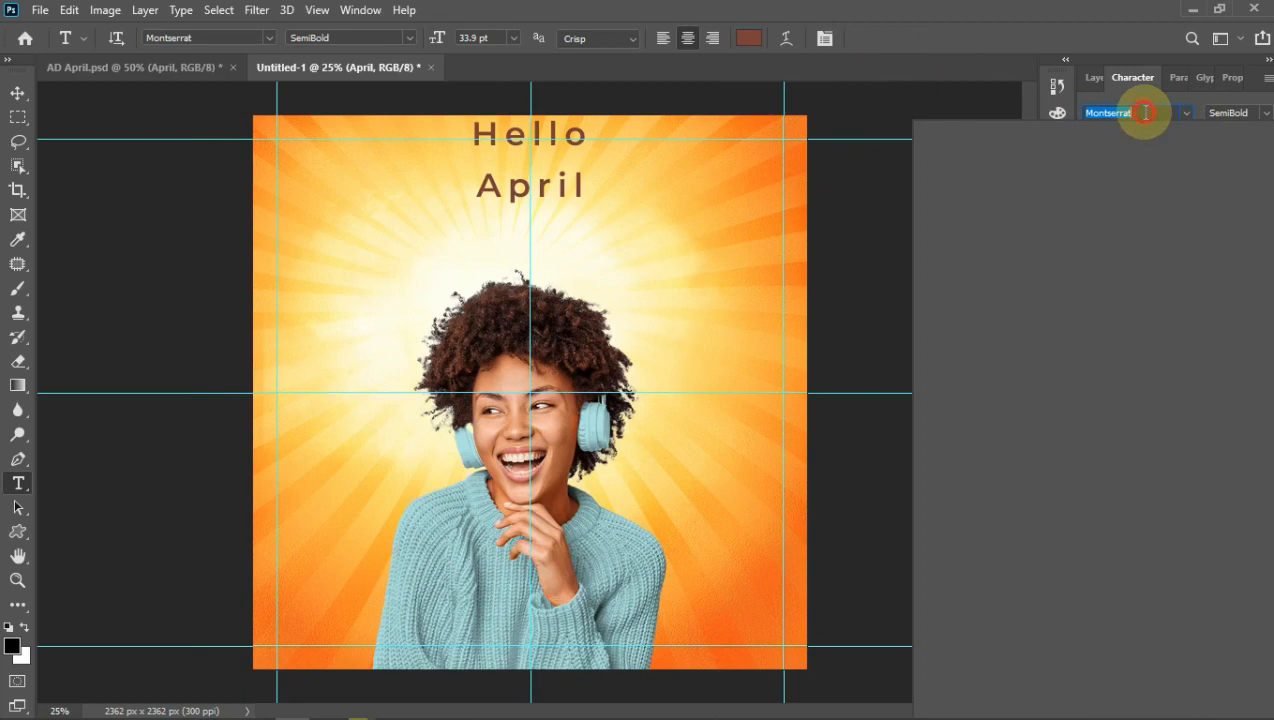
type("Michella")
left_click(1038, 172)
left_click(1162, 134)
left_click(1132, 360)
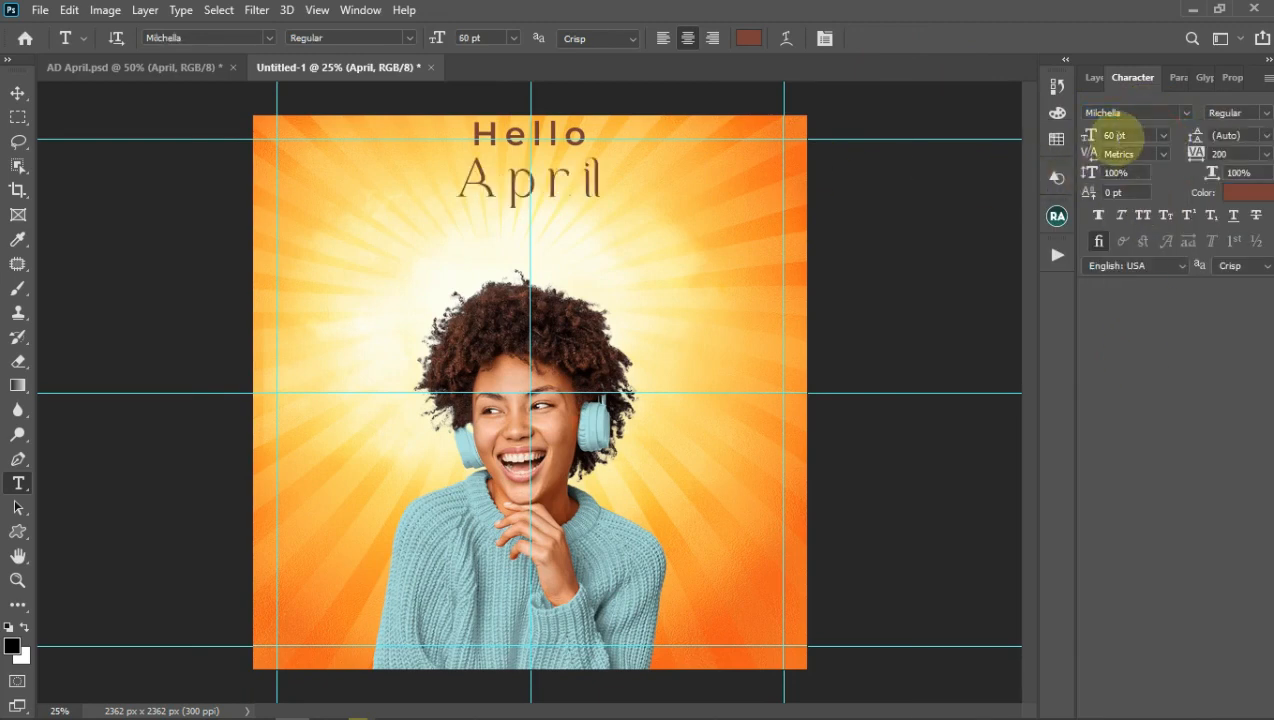
left_click_drag(1088, 133, 1112, 130)
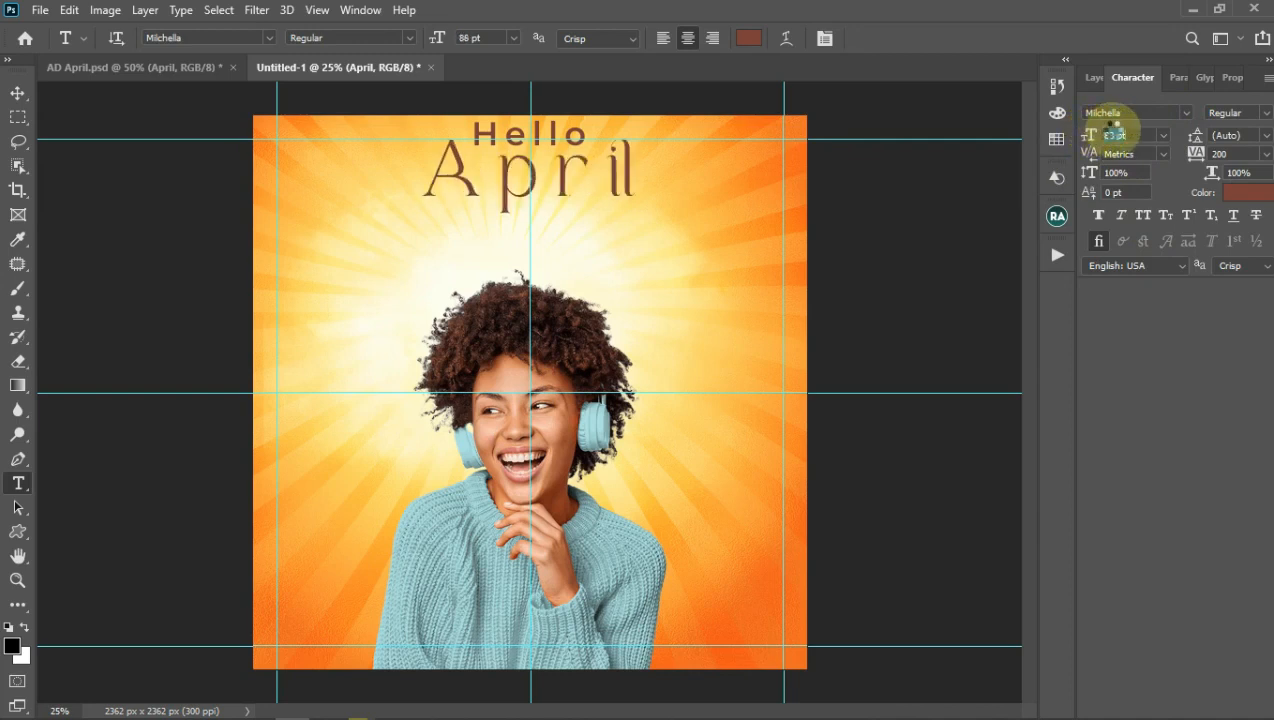
left_click(1200, 155)
type("50")
key("Return")
left_click_drag(1223, 154, 1194, 155)
type("0")
key("Return")
Step: Move April lower and adjust its size, settling on 120 pt
left_click(560, 188)
left_click_drag(566, 224, 566, 260)
left_click(894, 38)
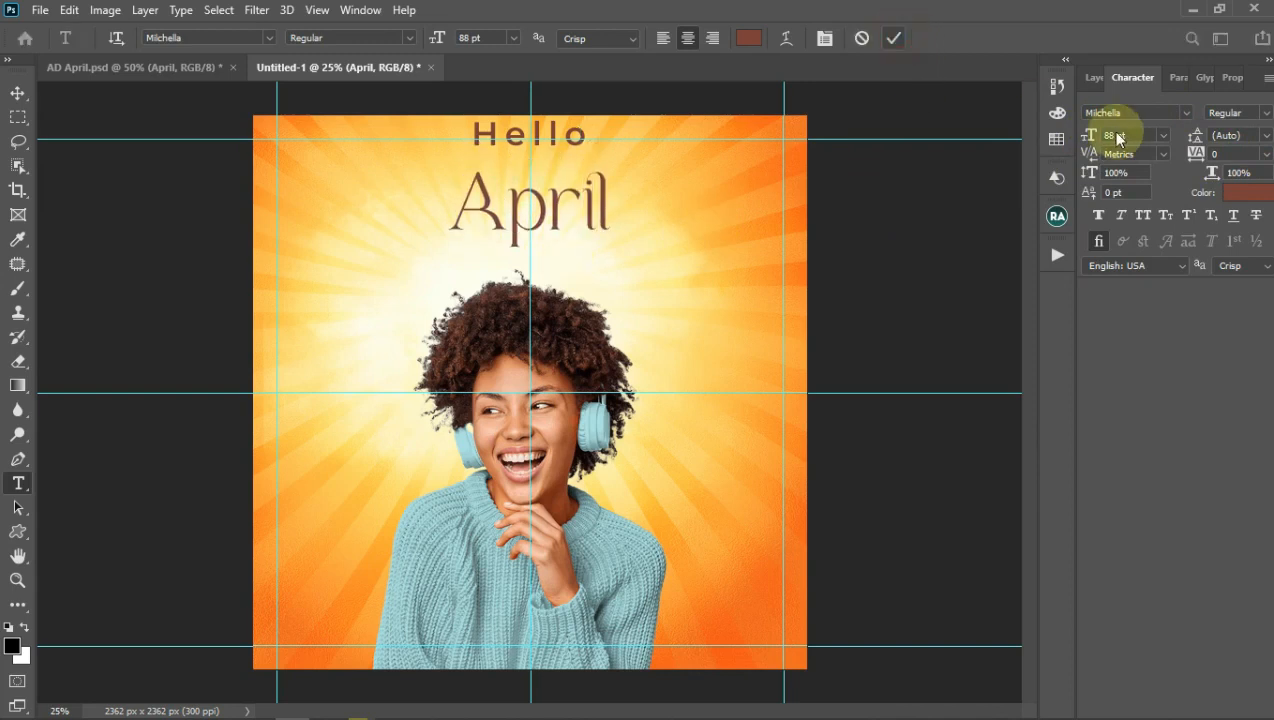
left_click(1098, 136)
type("150")
key("Return")
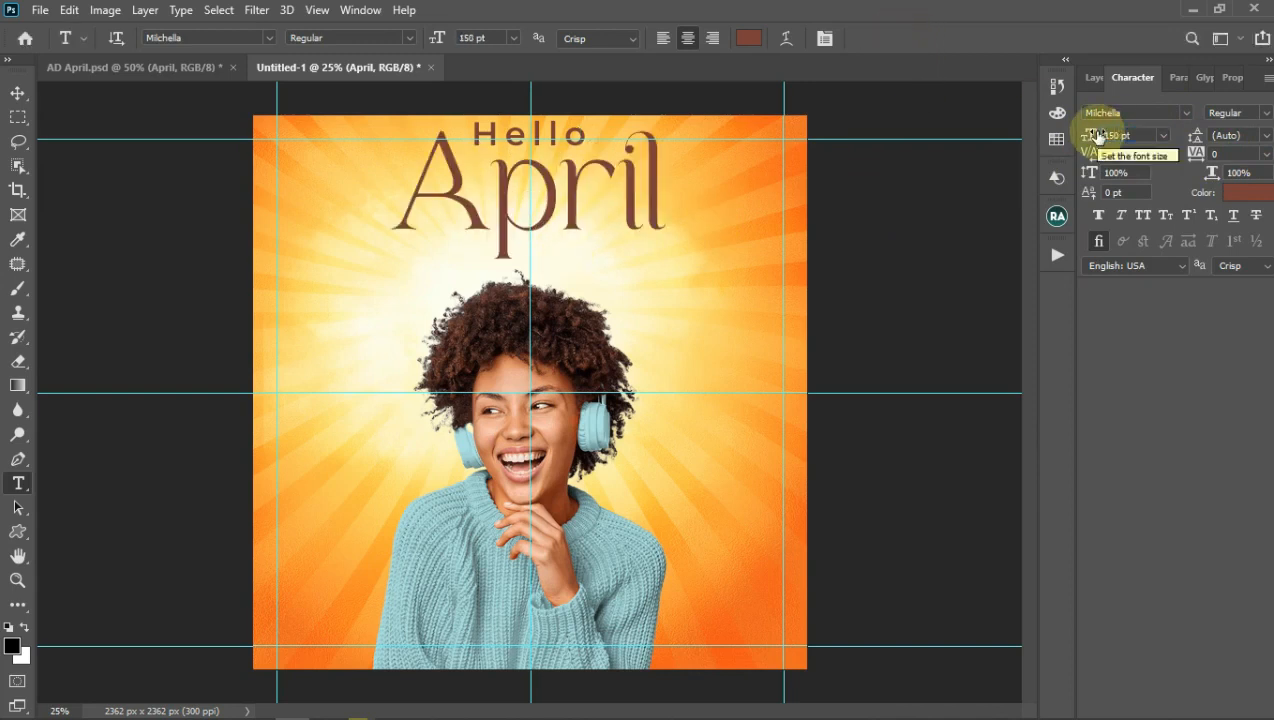
left_click(604, 212)
left_click_drag(608, 281, 609, 313)
left_click(889, 44)
left_click(1117, 136)
type("120")
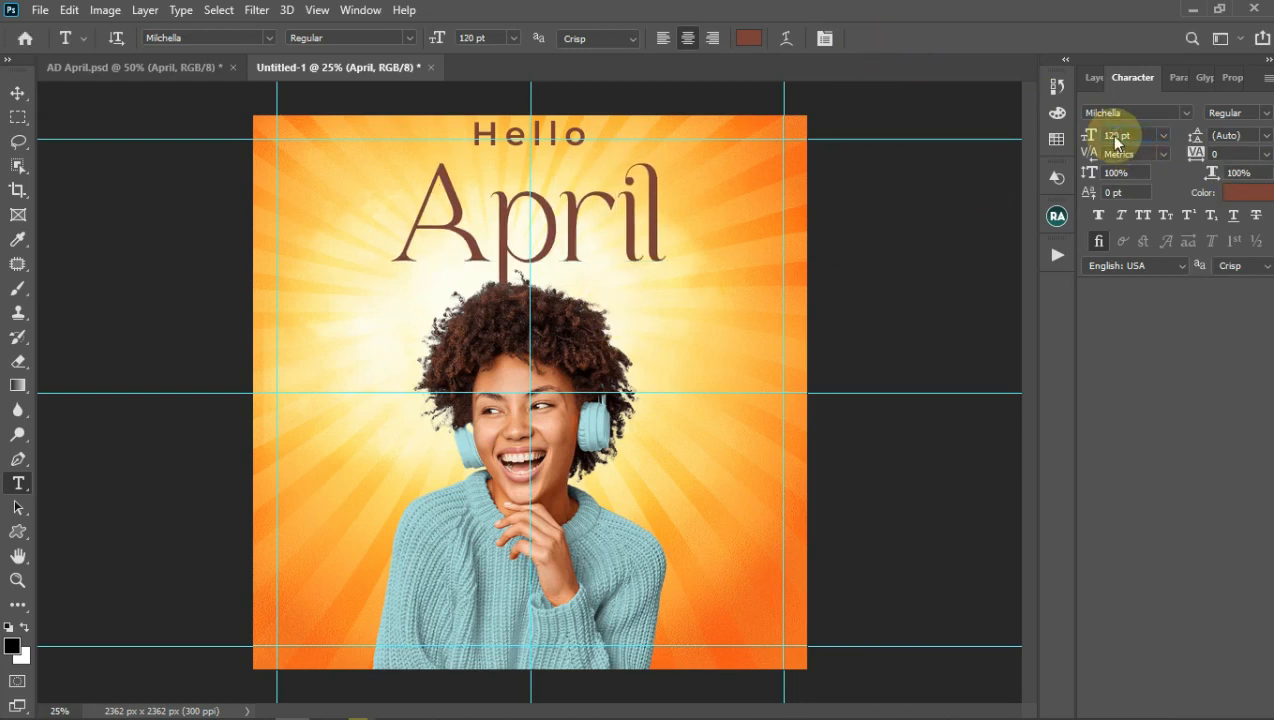
key("Return")
Step: Skew April with the transform handles so it slants upward to the right
left_click(611, 250)
left_click_drag(640, 228, 661, 200)
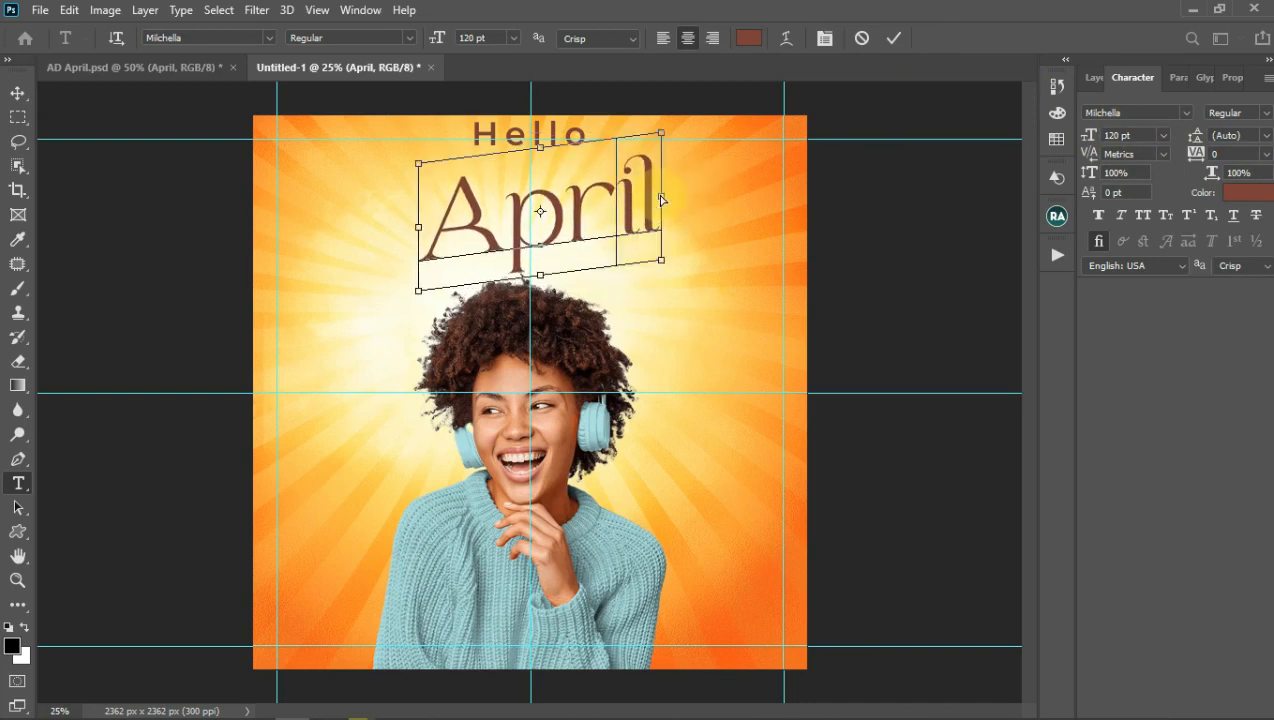
left_click_drag(418, 228, 399, 242)
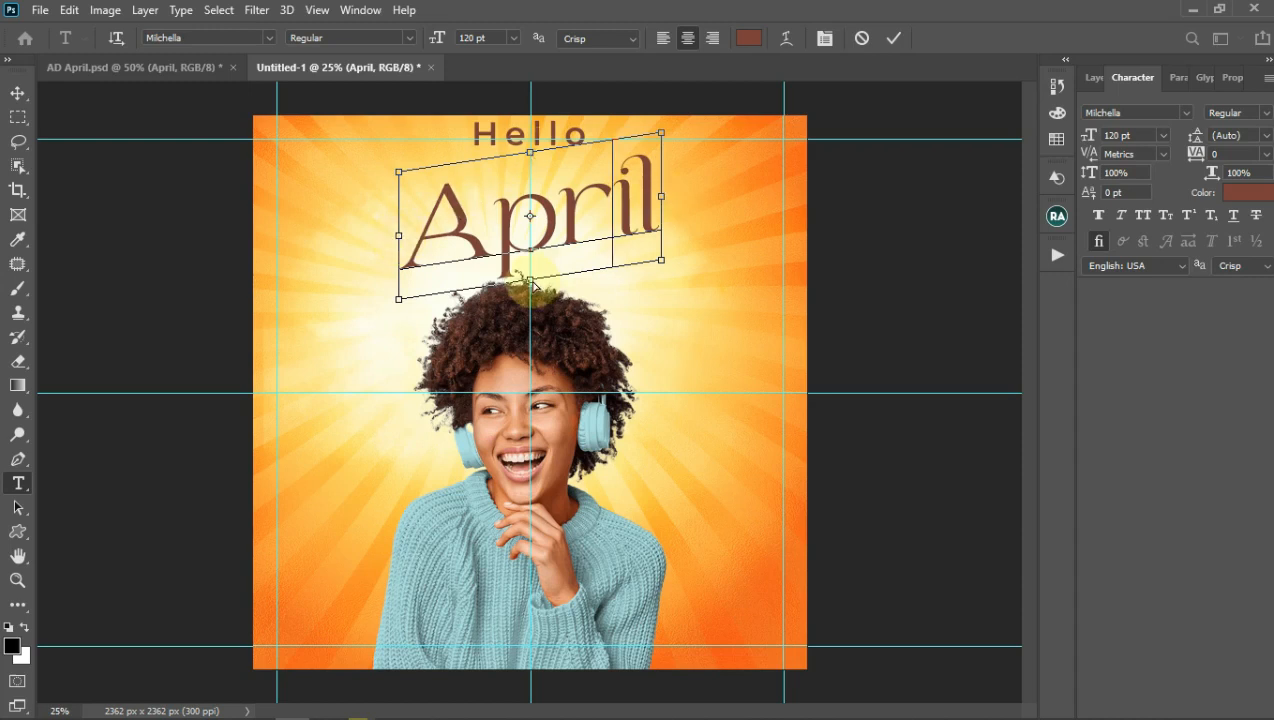
mouse_move(532, 284)
left_mouse_down()
mouse_move(527, 268)
mouse_move(529, 296)
left_mouse_up()
left_click_drag(661, 203, 668, 203)
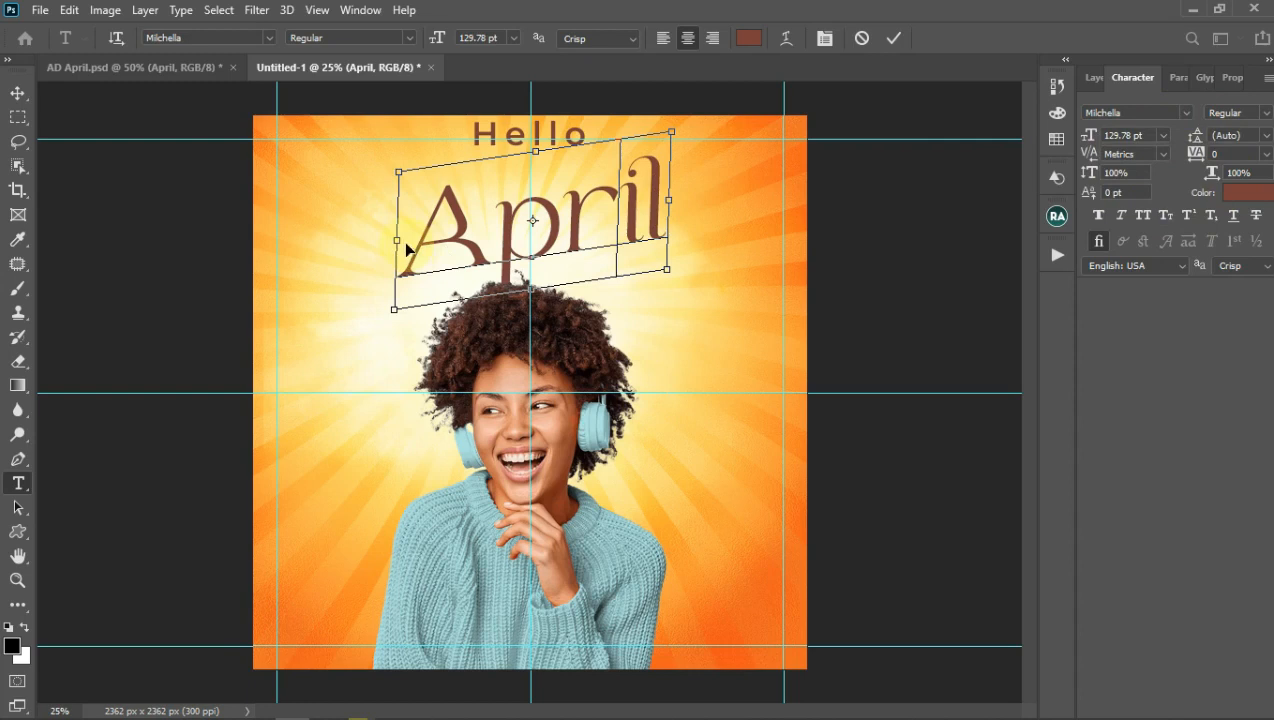
left_click_drag(396, 241, 389, 247)
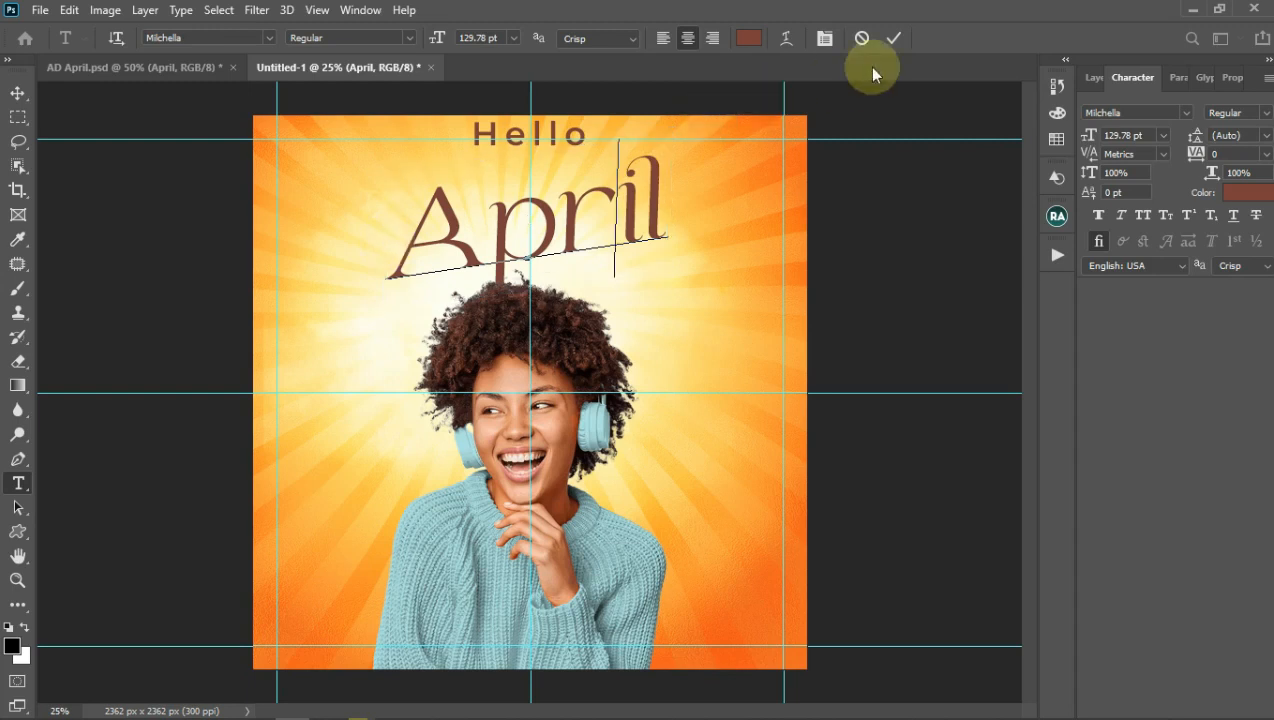
left_click(893, 40)
Step: Set the text colour to black in the Color Picker
left_click(749, 40)
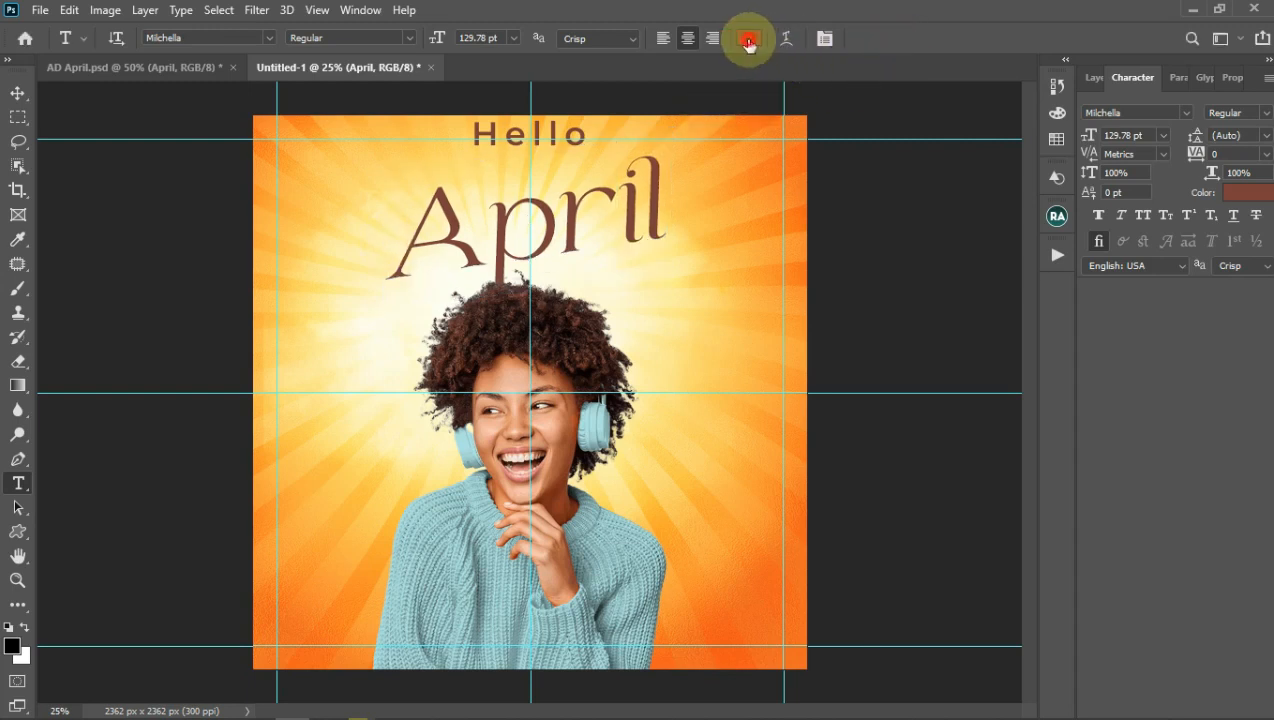
left_click(785, 360)
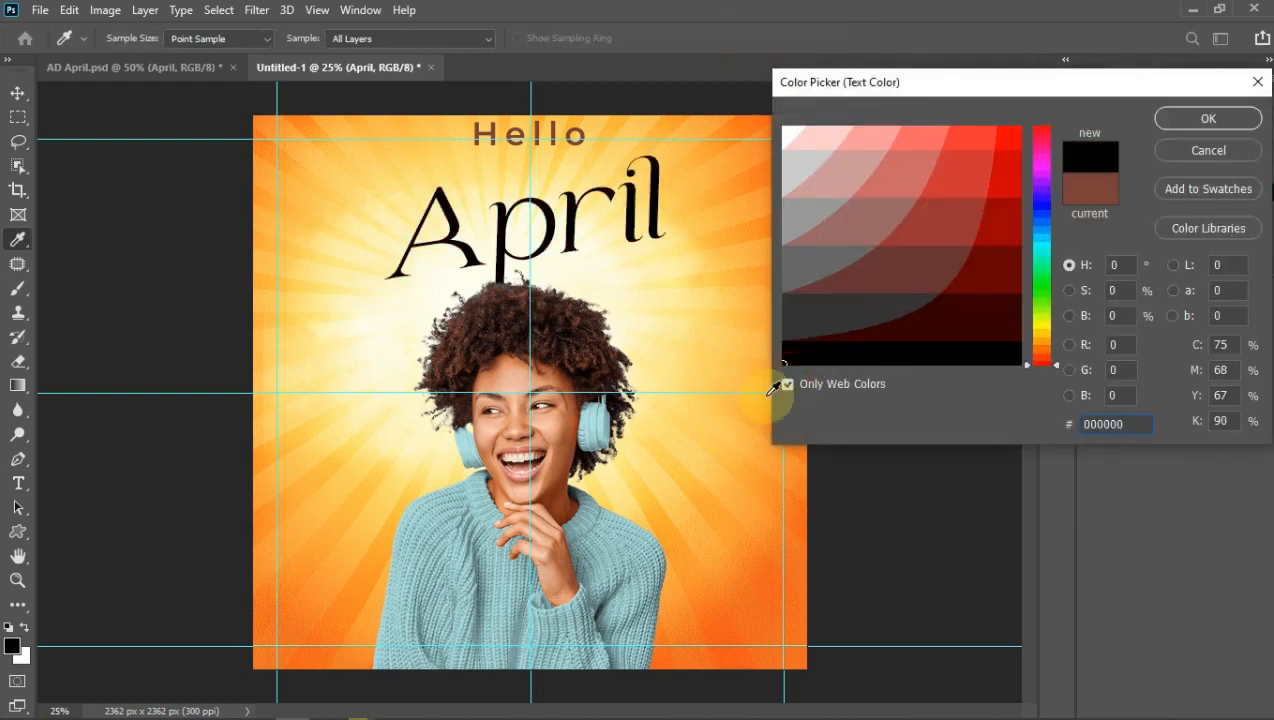
left_click(1179, 121)
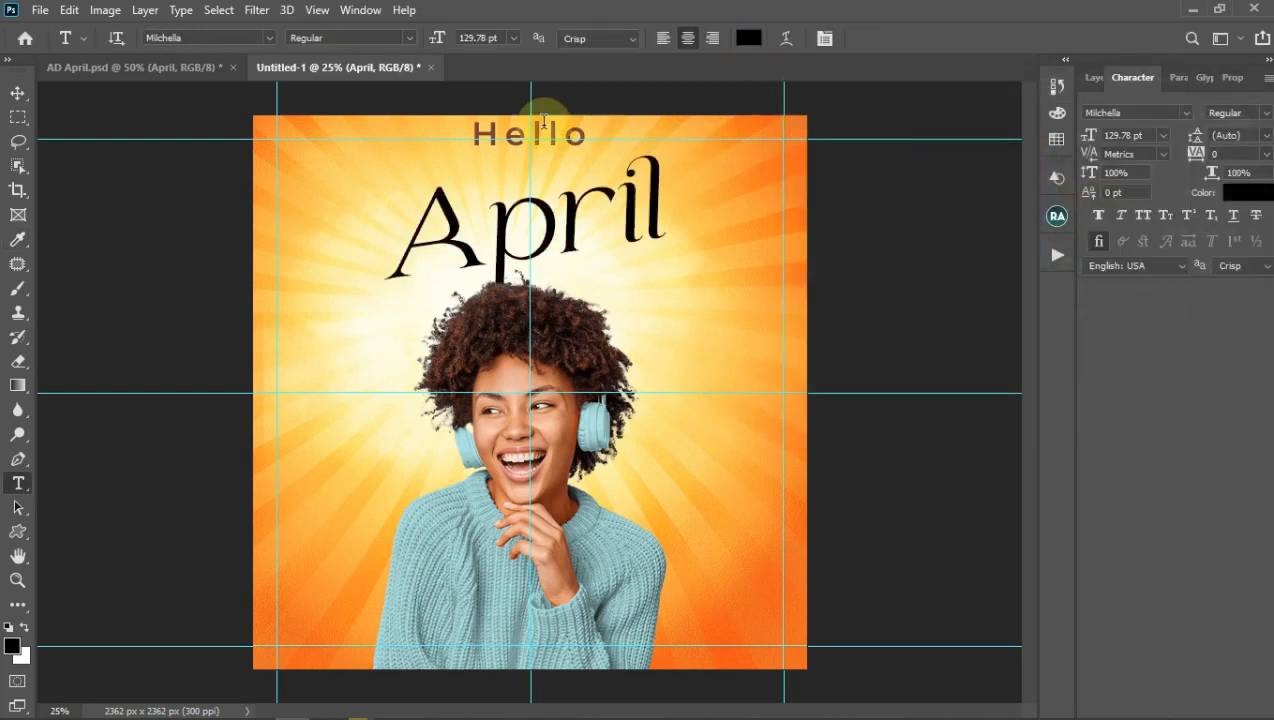
Step: Change the Hello text to Michella Regular at 30 pt
left_click(565, 132)
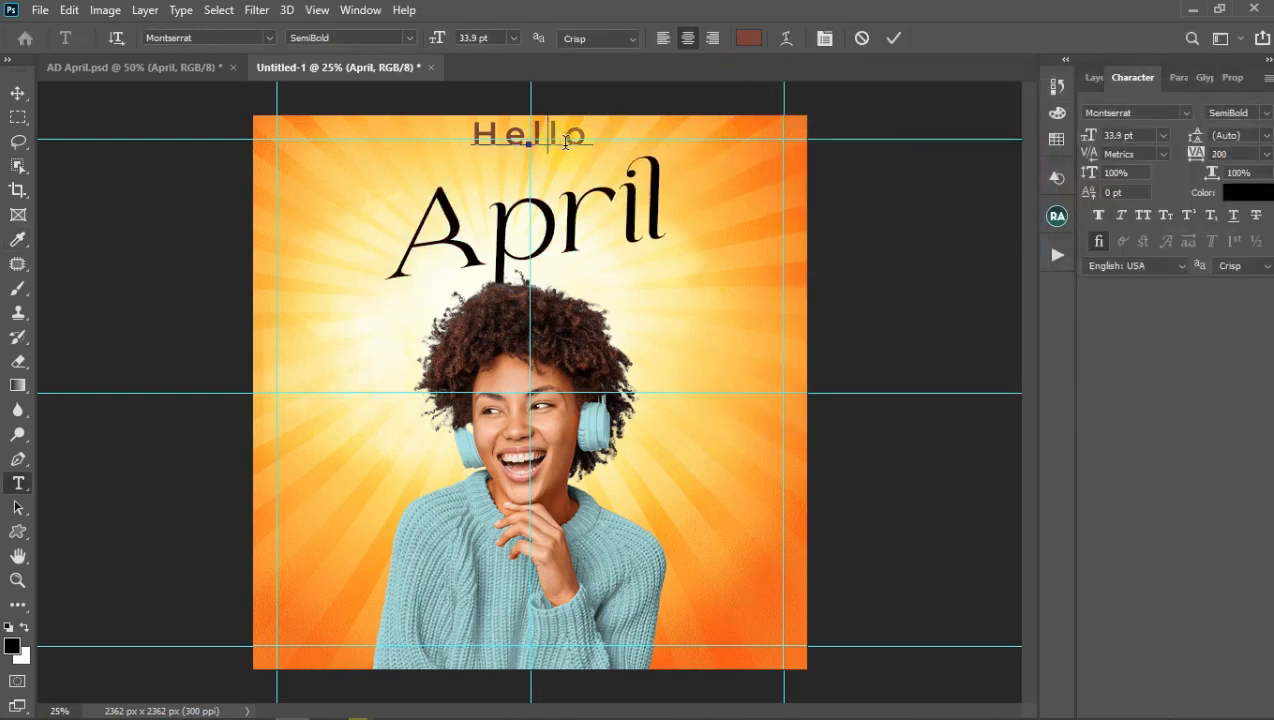
left_click(893, 42)
left_click(1154, 112)
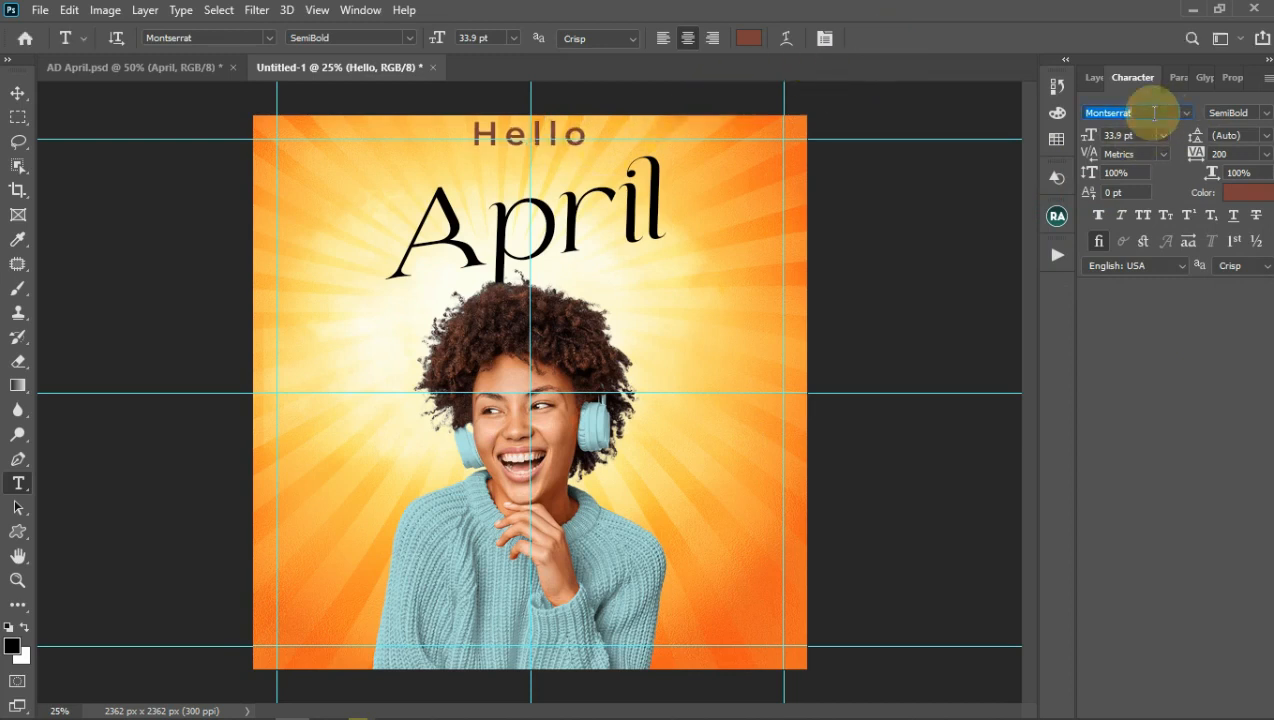
type("Milchella")
left_click(1146, 169)
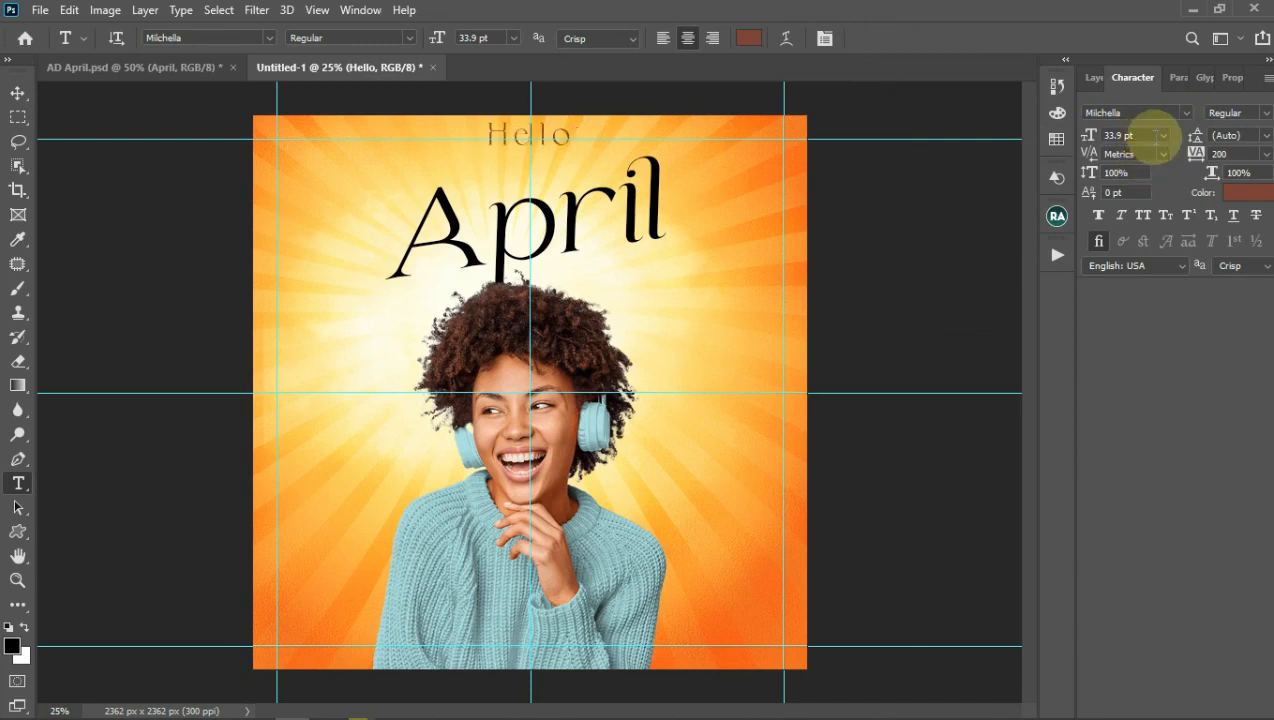
left_click(1160, 140)
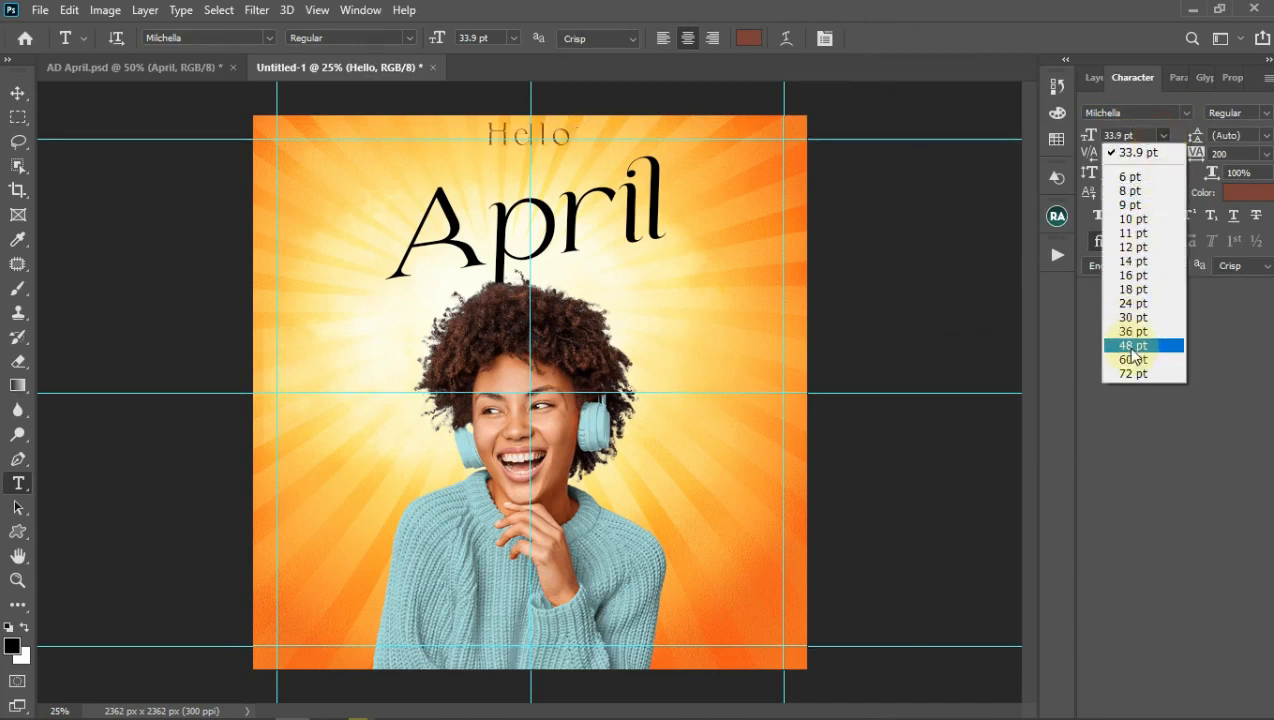
left_click(1128, 317)
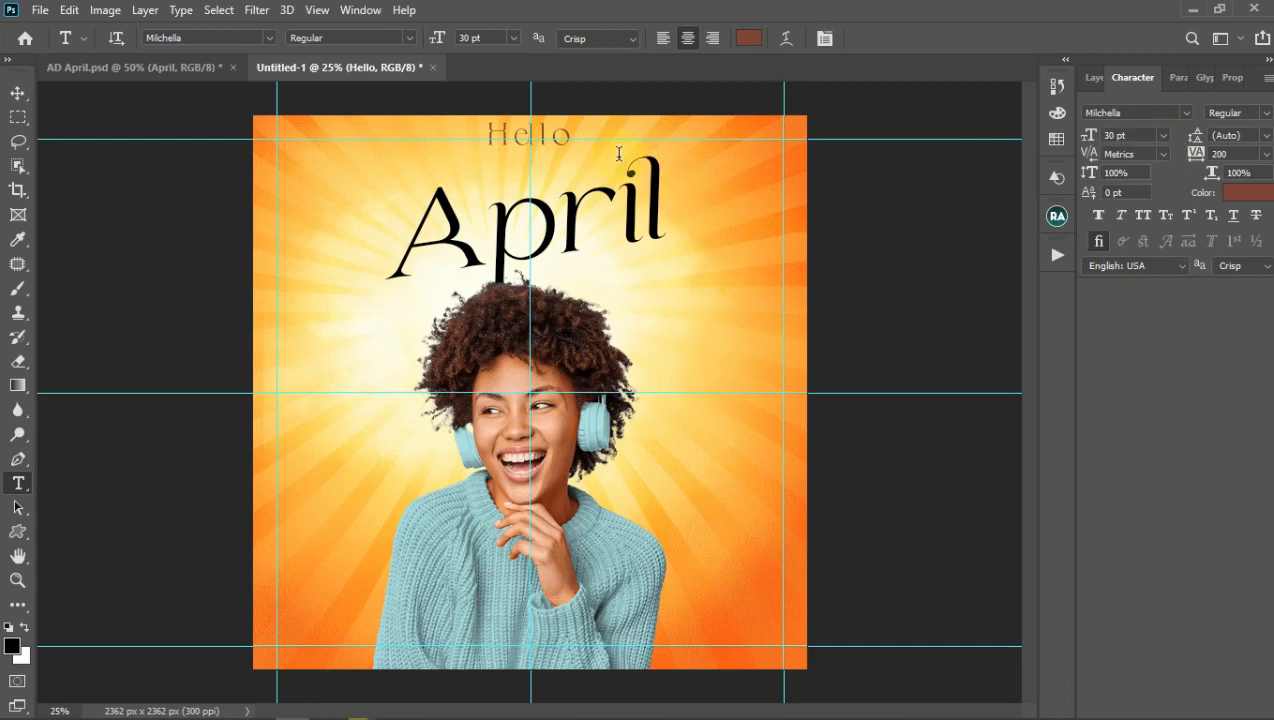
Step: Move Hello down slightly and tilt it to match the April slant
left_click(548, 139)
left_click_drag(552, 182, 553, 218)
left_click_drag(575, 172, 566, 198)
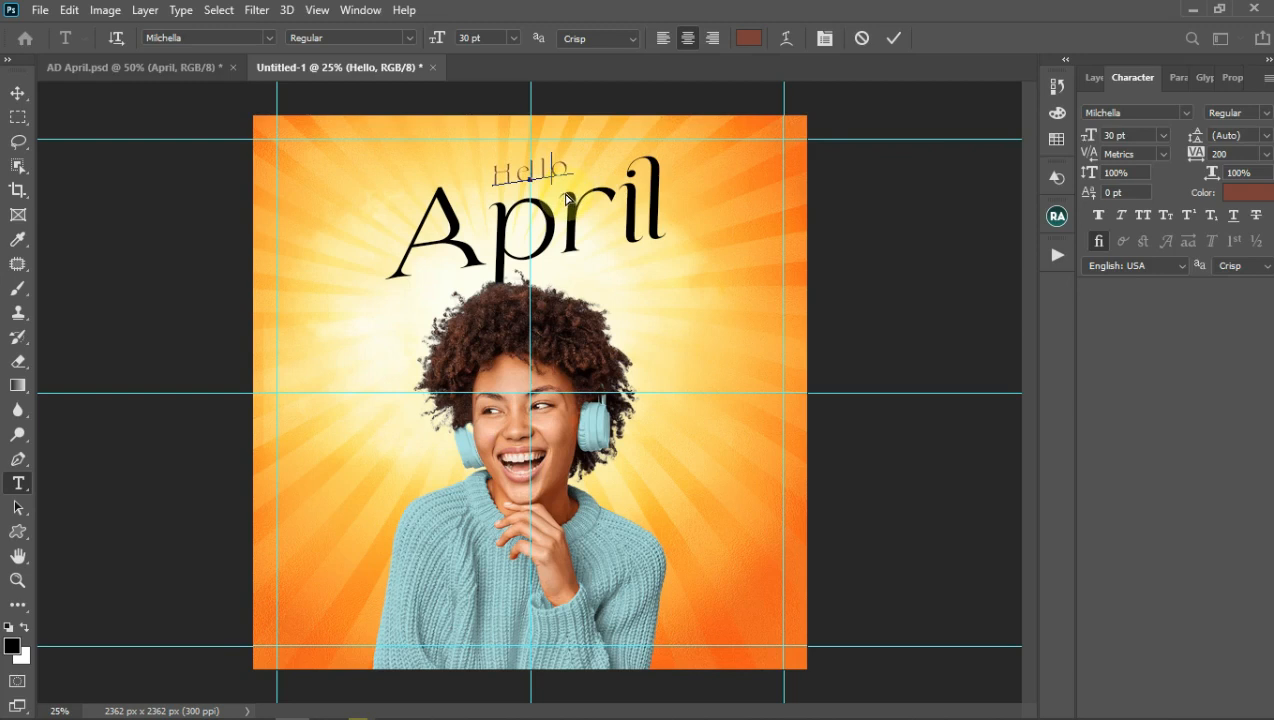
left_click(895, 40)
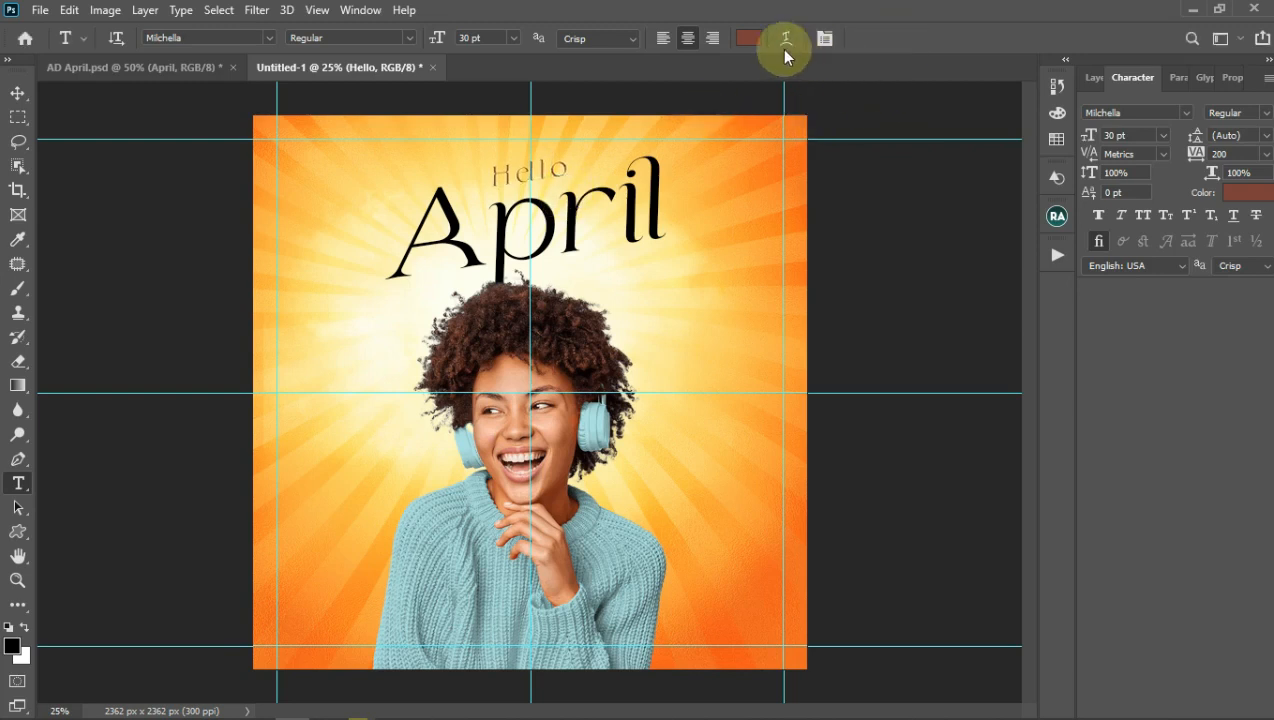
Step: Make the Hello text black (#000000) and bring up the Layers list
left_click(759, 46)
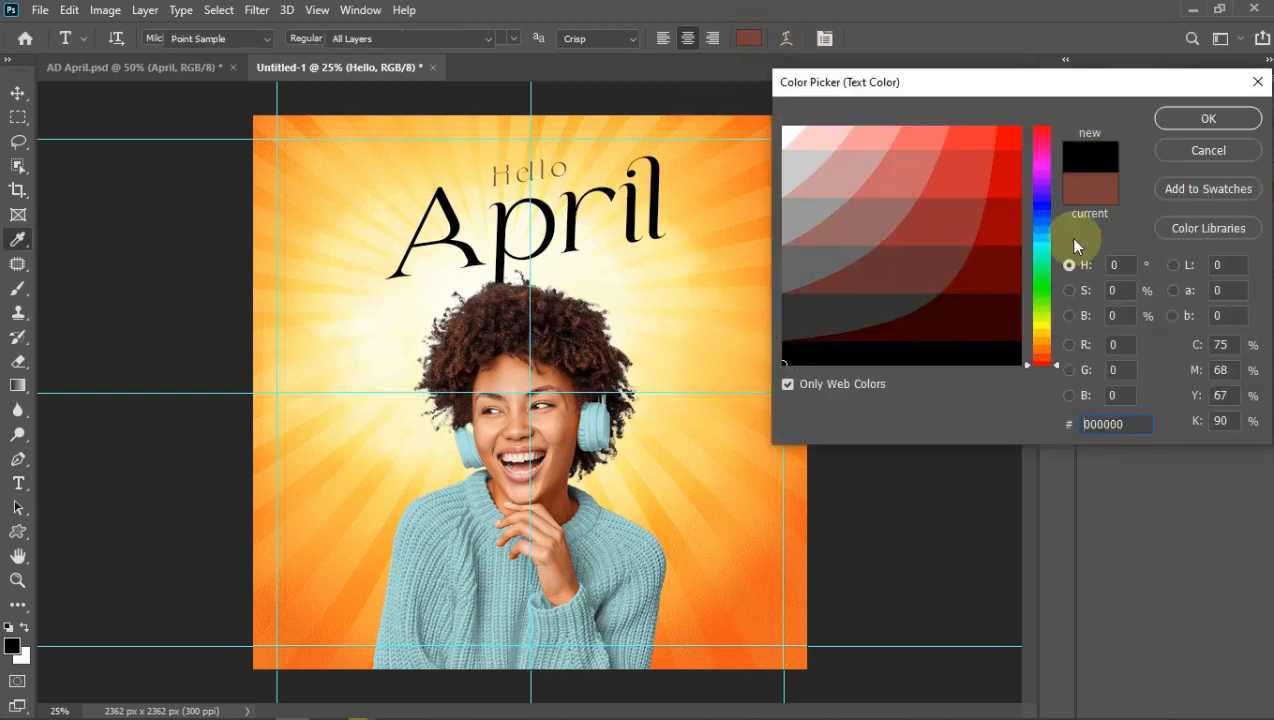
left_click(1186, 120)
left_click(18, 93)
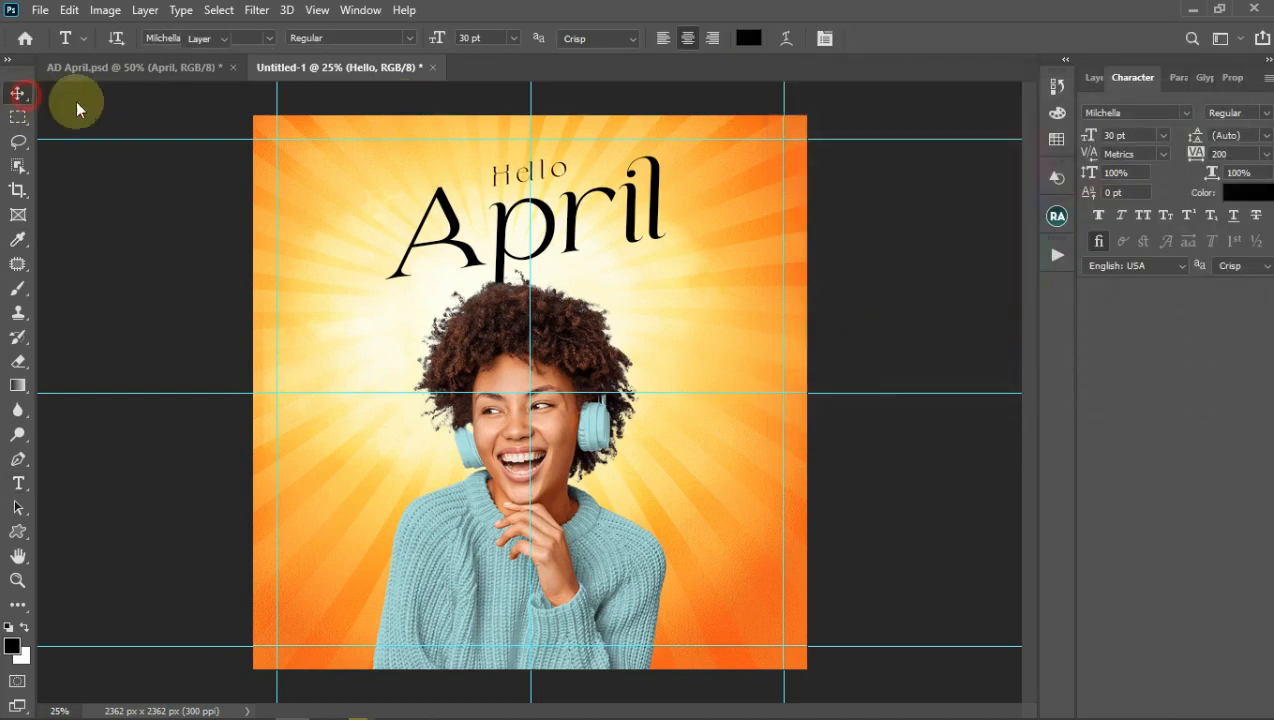
left_click(1094, 78)
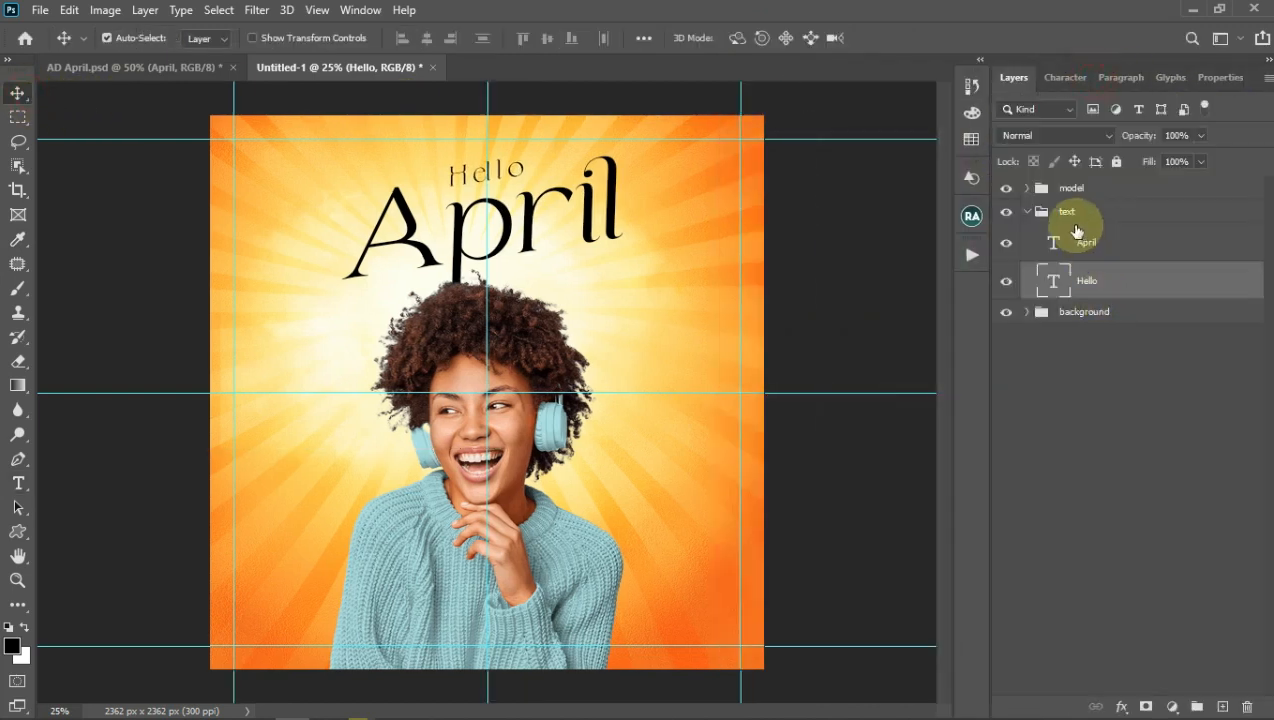
Step: Nudge the Hello April text group up two pixels
left_click(1087, 210)
key("Up")
key("Up")
key("Up")
key("Up")
key("Up")
key("Up")
key("Up")
key("Up")
key("Up")
key("Up")
key("Up")
key("Up")
key("Up")
key("Up")
key("Up")
key("Up")
key("Up")
key("Up")
key("Up")
key("Up")
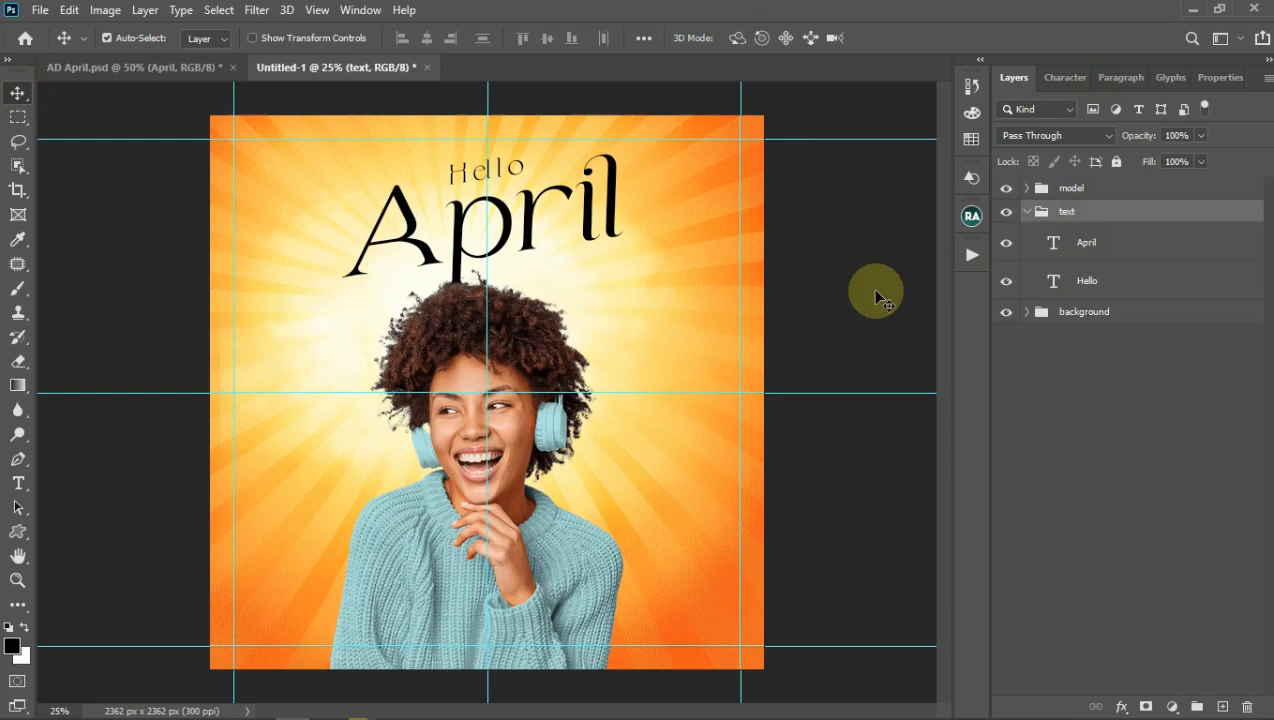
key("Up")
key("Up")
key("Up")
key("Up")
key("Up")
key("Up")
key("Up")
key("Up")
key("Up")
key("Up")
key("Up")
key("Up")
key("Up")
key("Up")
key("Up")
key("Up")
key("Up")
key("Up")
key("Up")
key("Up")
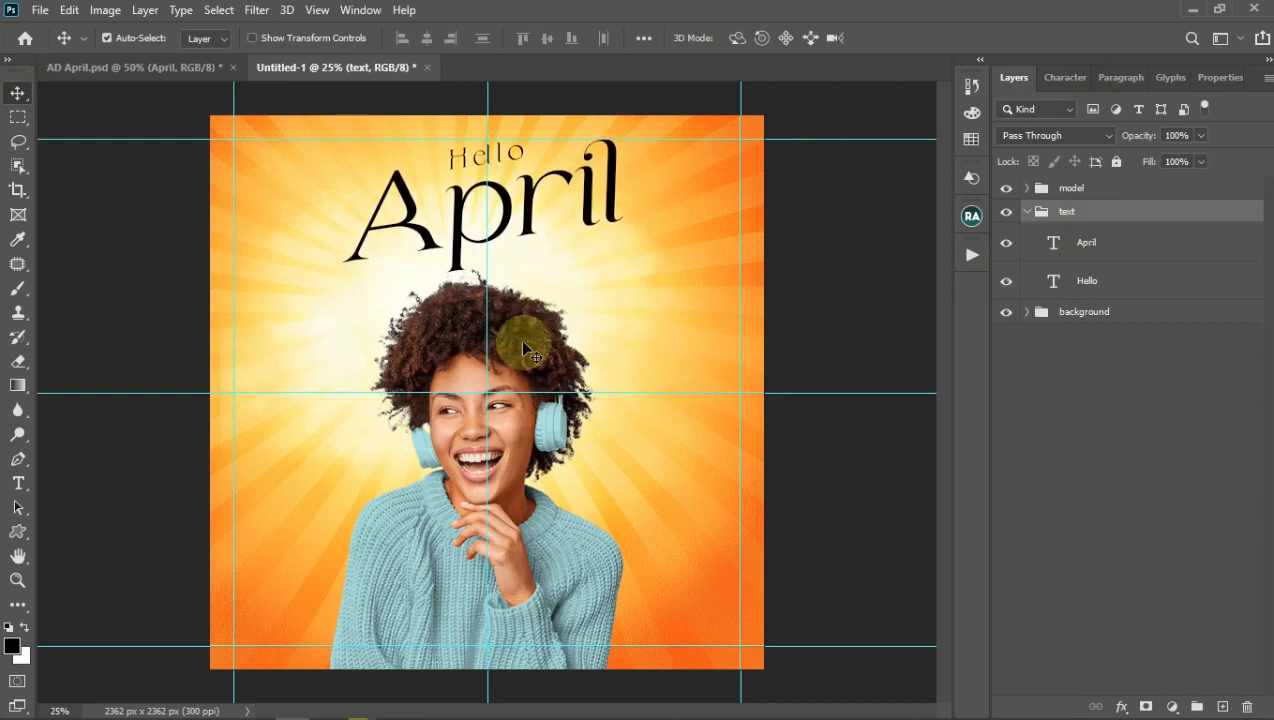
Step: Nudge the smiling woman up three pixels and check the layout without guides
left_click(522, 343)
key("Up")
key("Up")
key("Up")
key("Up")
key("Up")
key("Up")
key("Up")
key("Up")
key("Up")
key("Up")
key("Up")
key("Up")
key("Up")
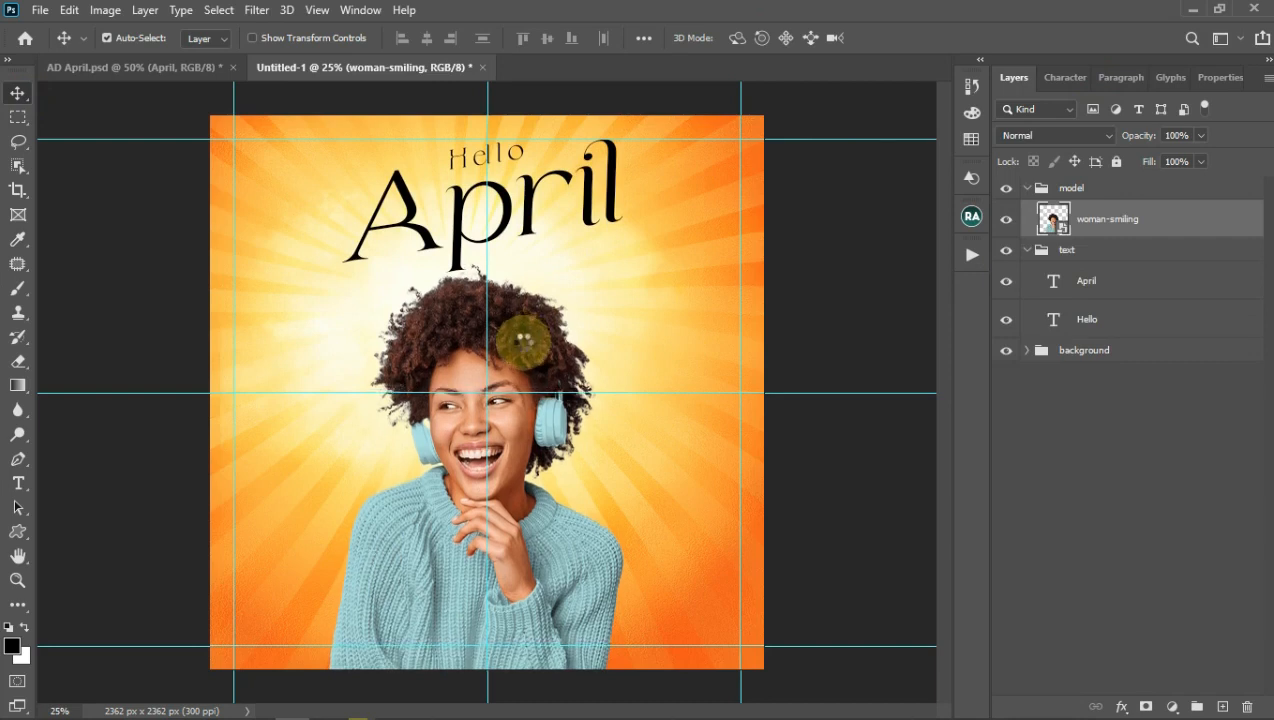
key("Up")
key("Up")
key("Up")
key("Up")
key("Up")
key("Up")
key("Up")
key("Up")
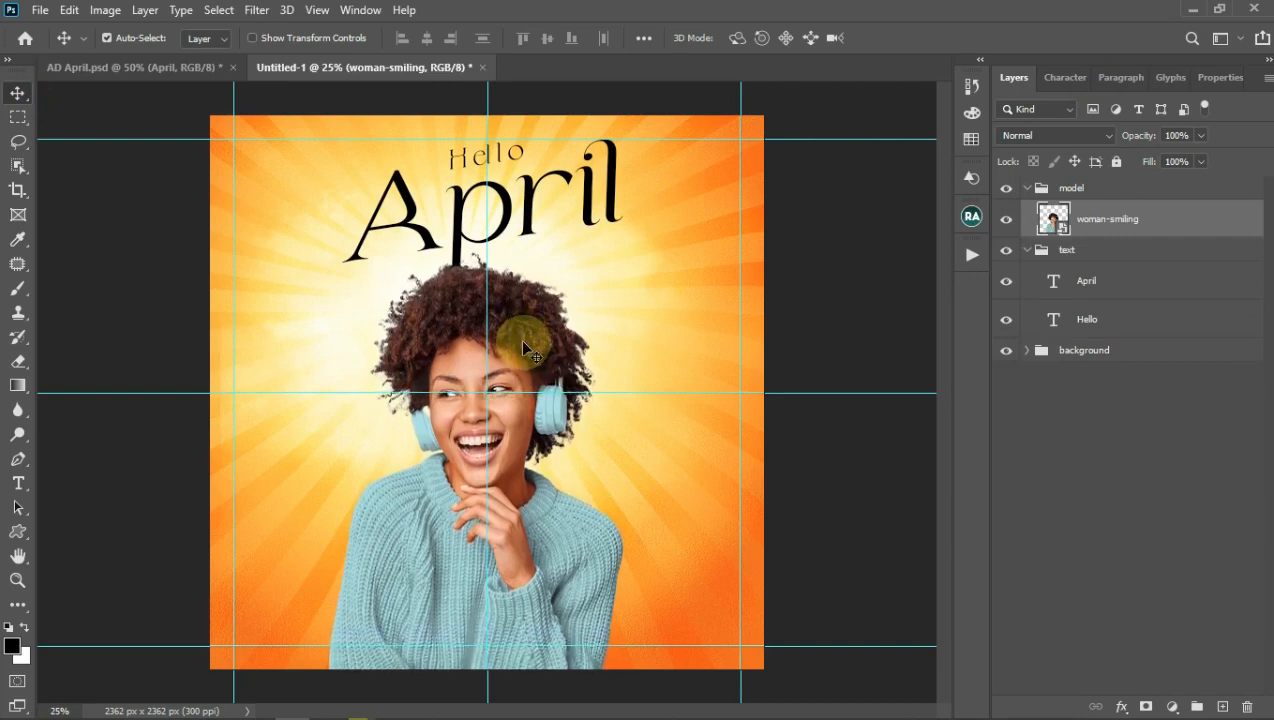
key("Up")
key("Up")
key("Up")
key("Up")
key("Up")
key("Up")
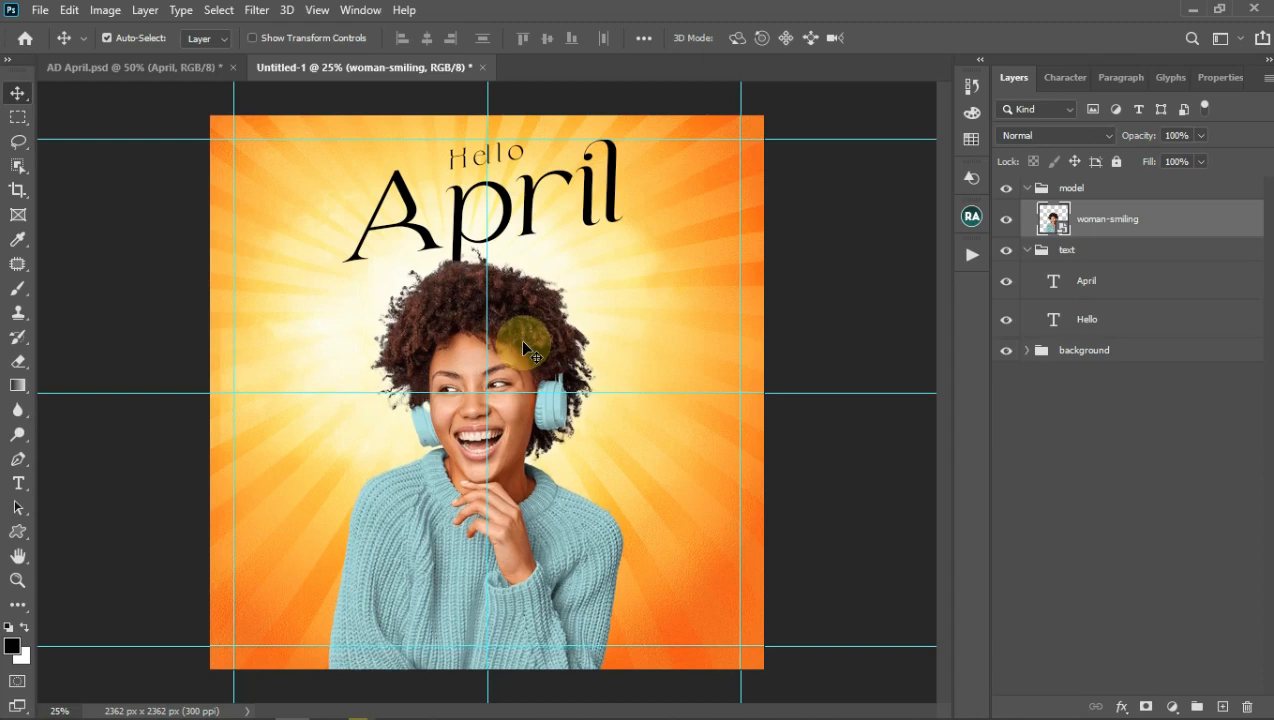
key("ctrl+semicolon")
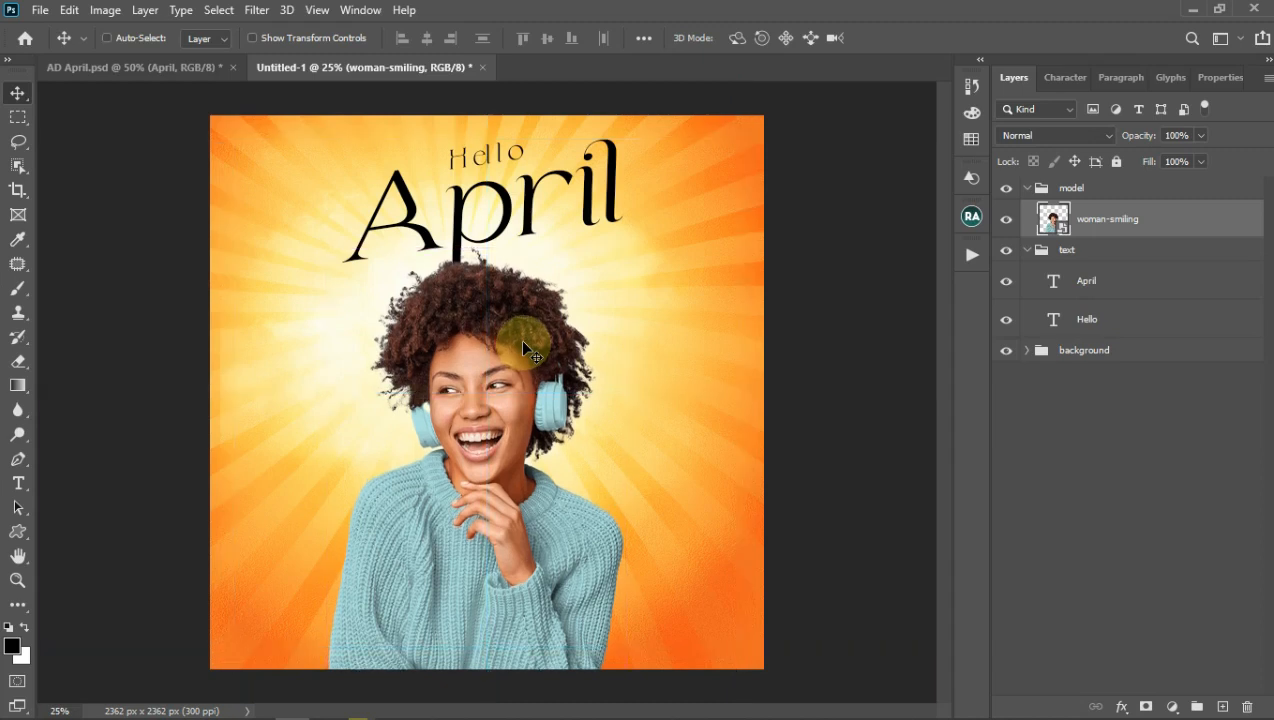
key("ctrl+semicolon")
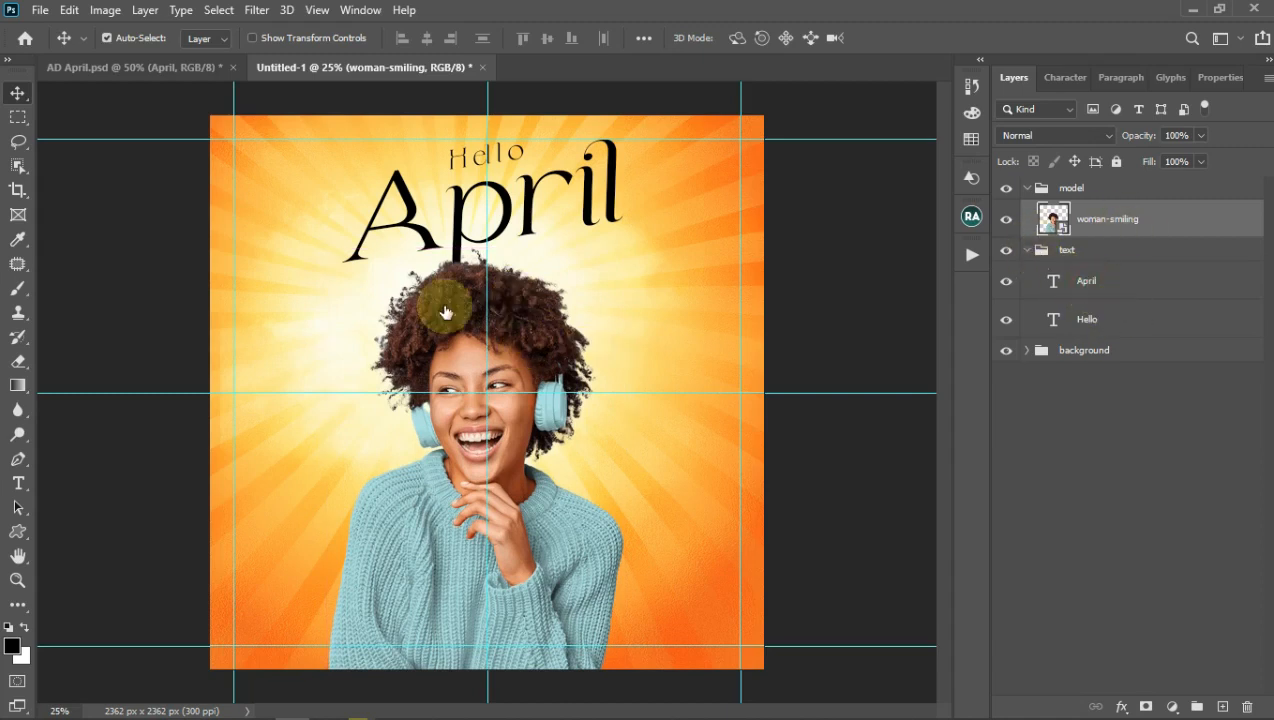
left_click(18, 532)
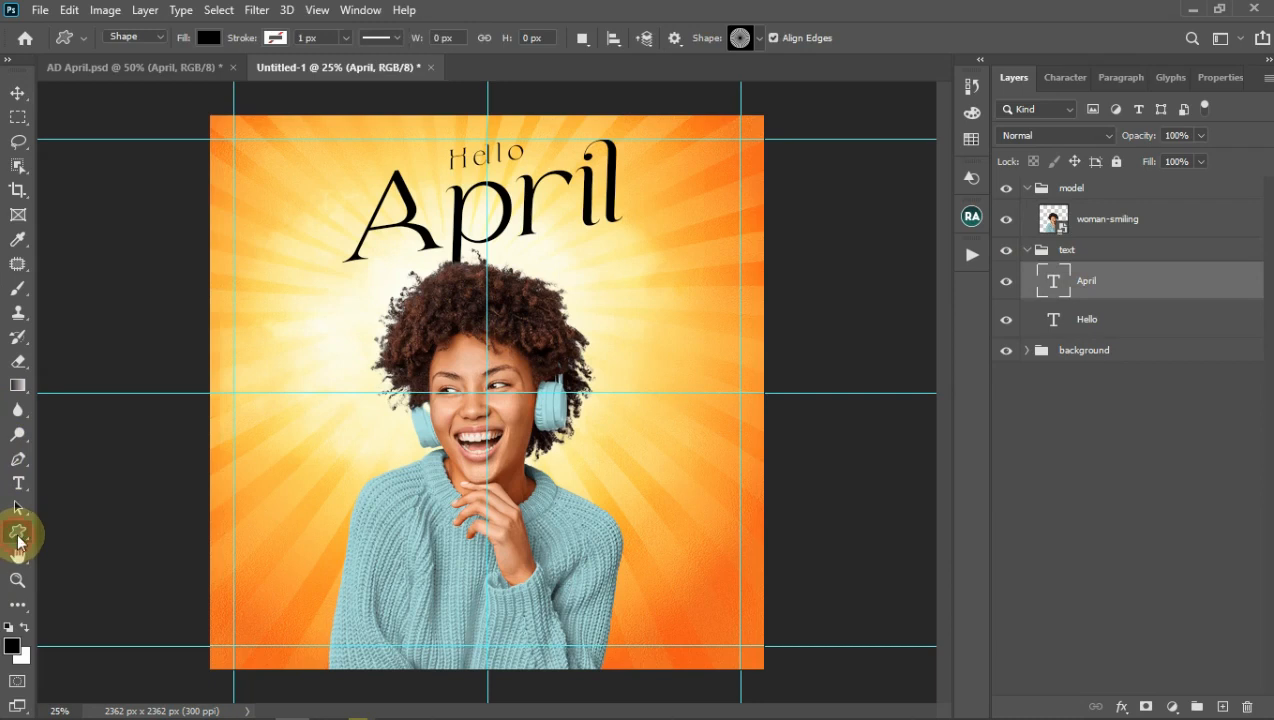
Step: Draw a black rectangle bar below the right end of April
right_click(18, 532)
left_click(120, 528)
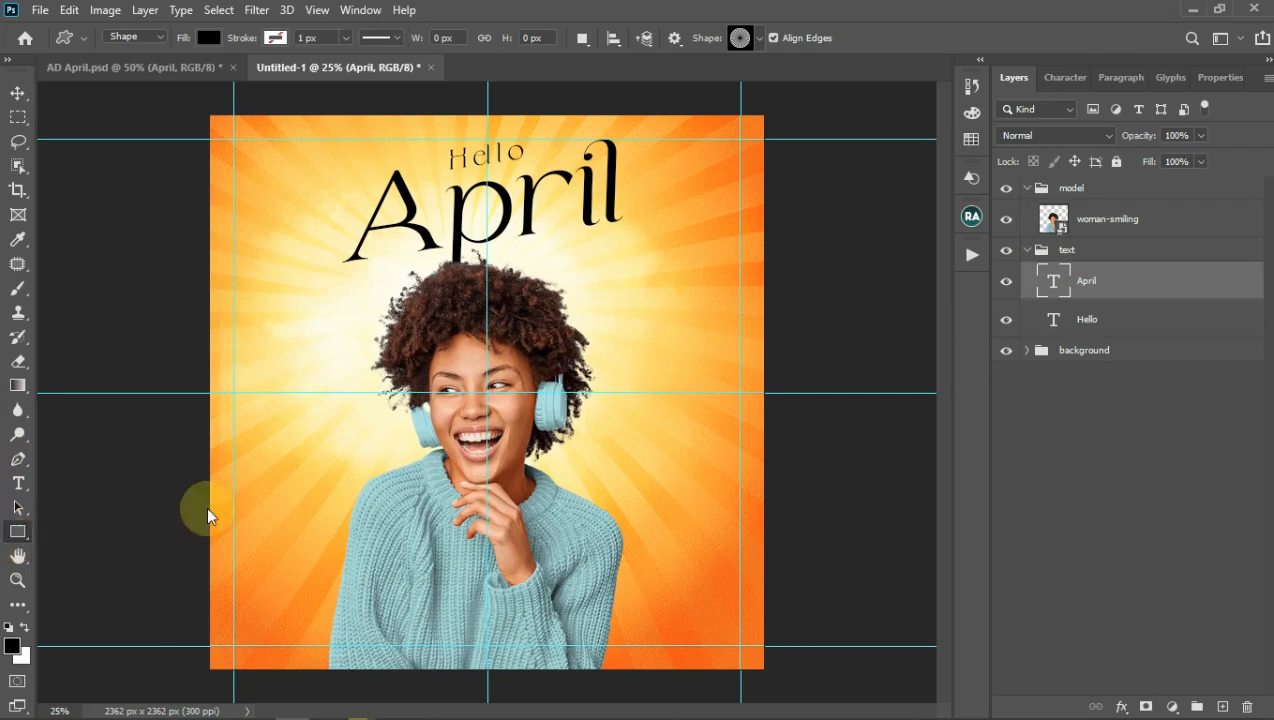
left_click_drag(567, 272, 710, 292)
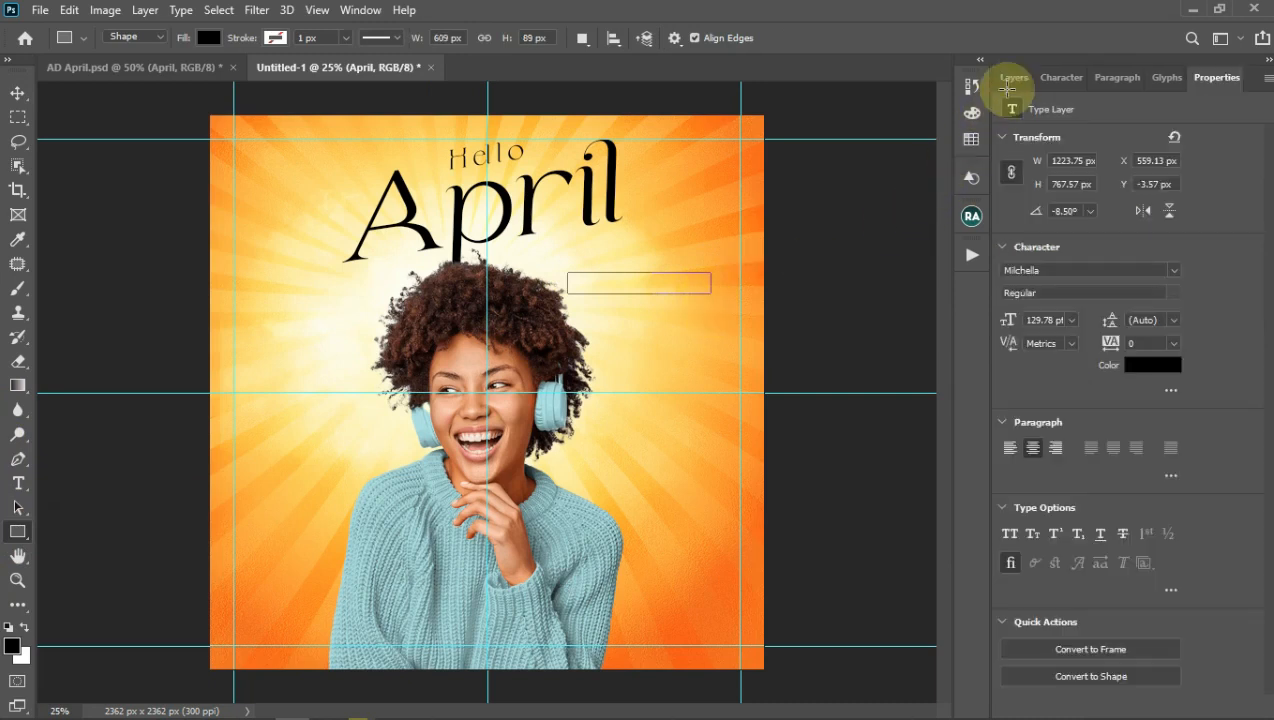
left_click(1012, 79)
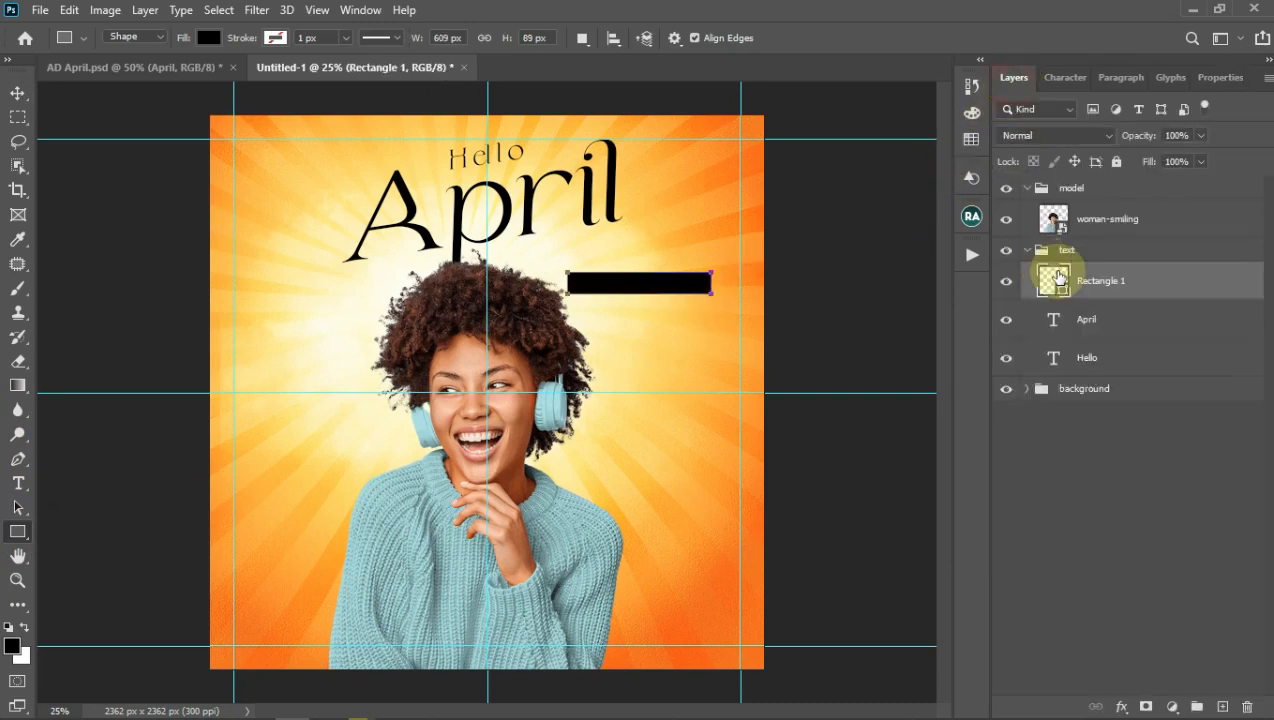
Step: Skew the bar into a slant and stretch its left end further left
key("ctrl+t")
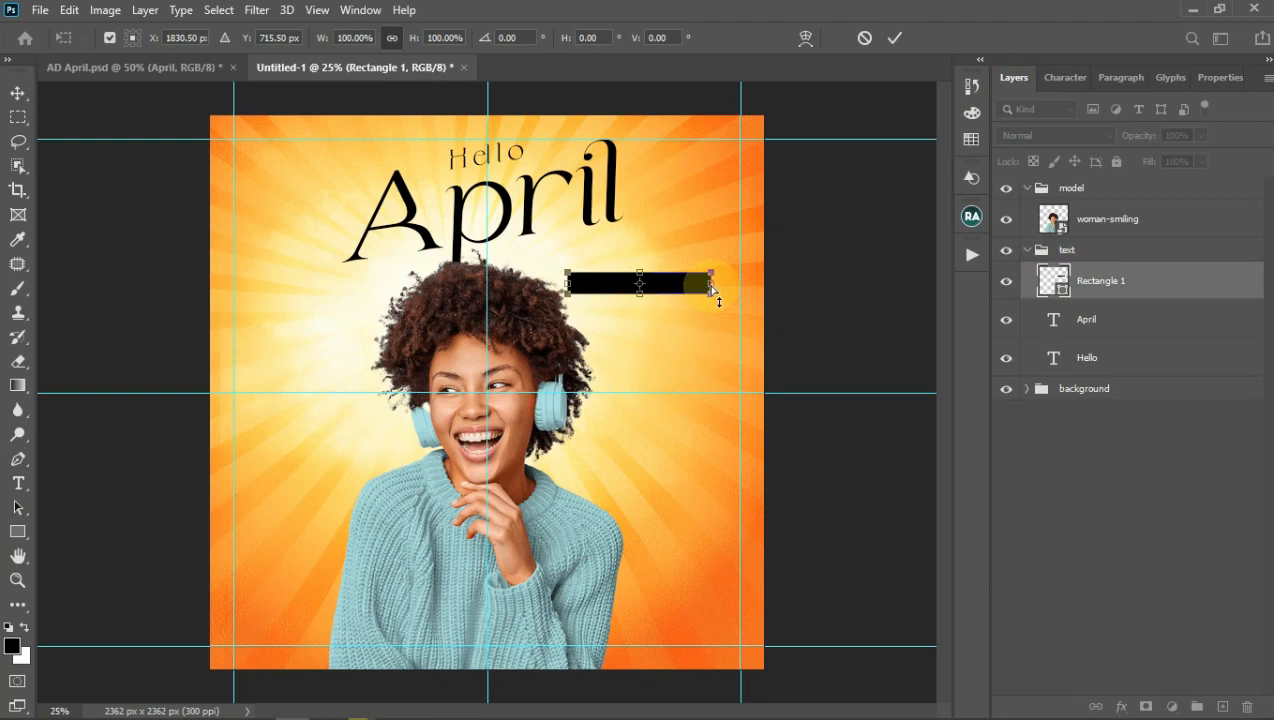
left_click_drag(710, 287, 562, 275)
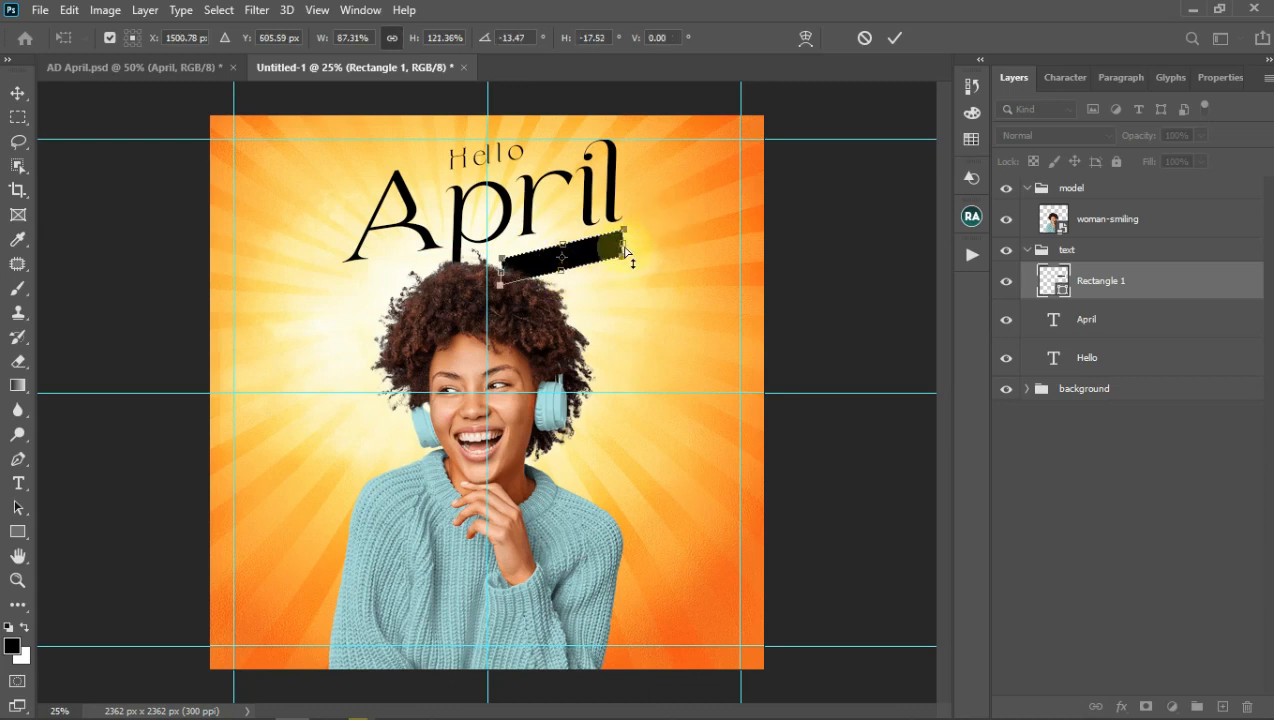
left_click_drag(624, 247, 624, 253)
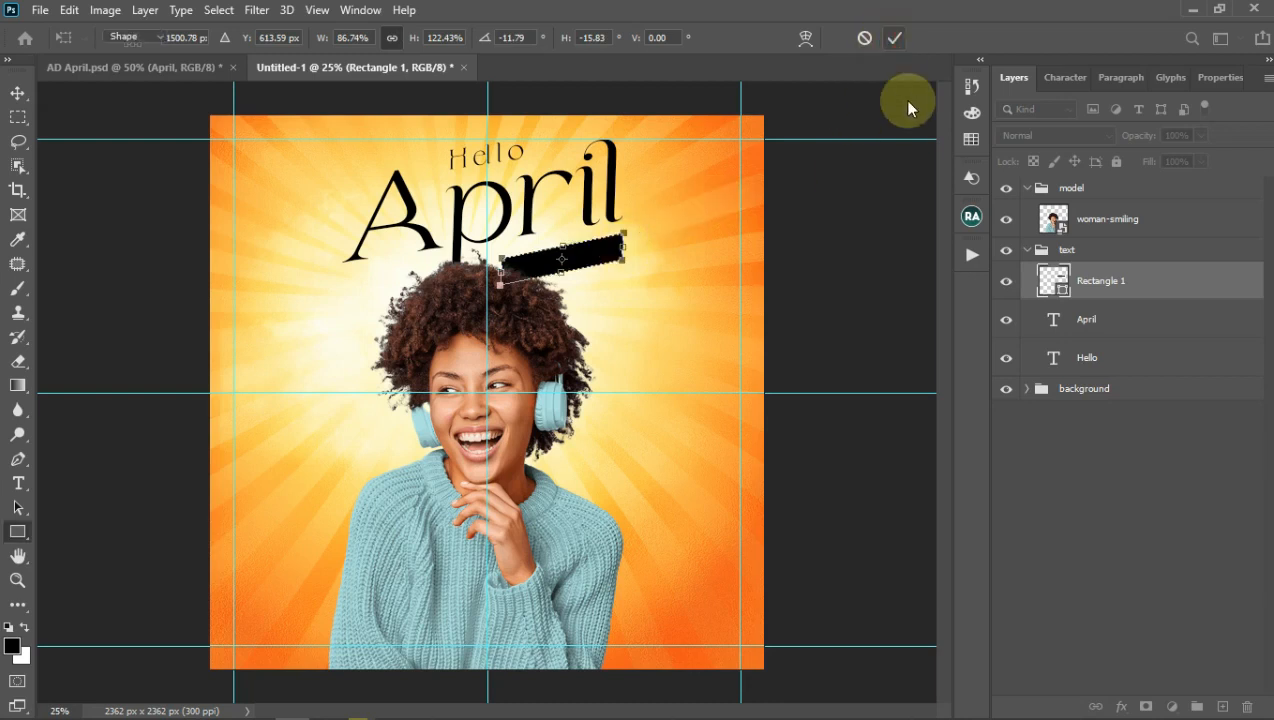
key("Return")
left_click(648, 282)
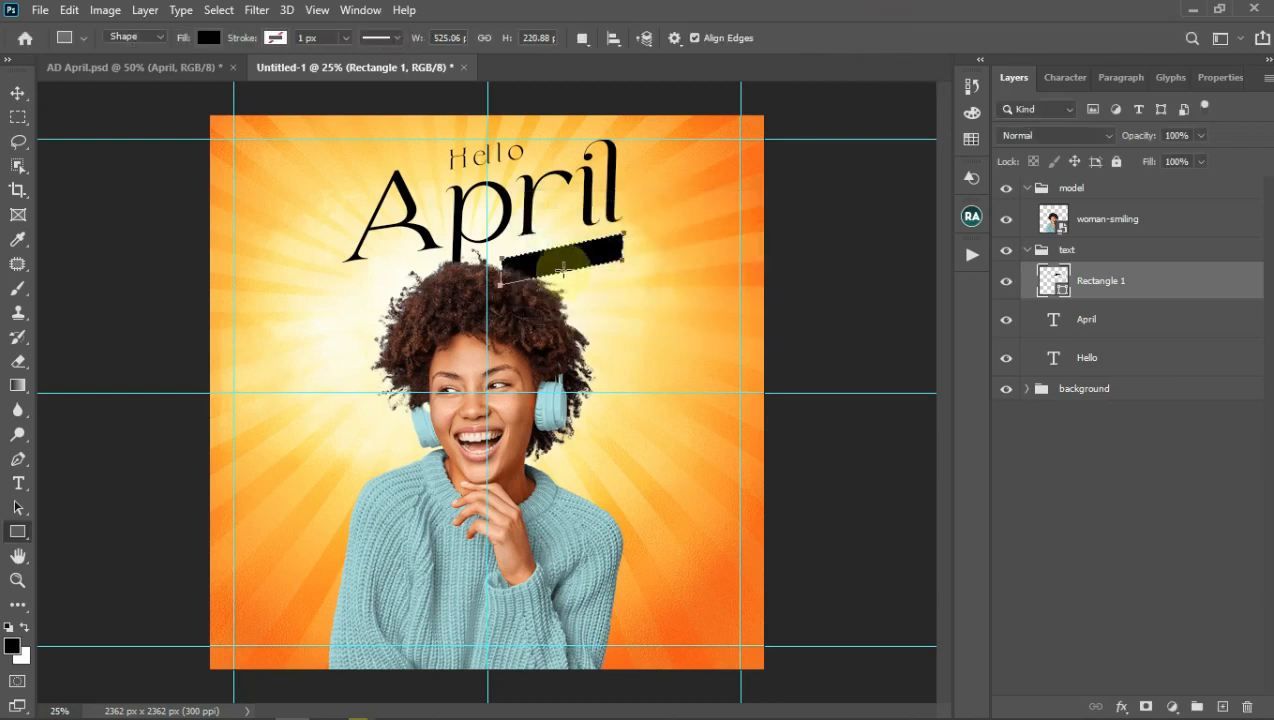
key("ctrl+t")
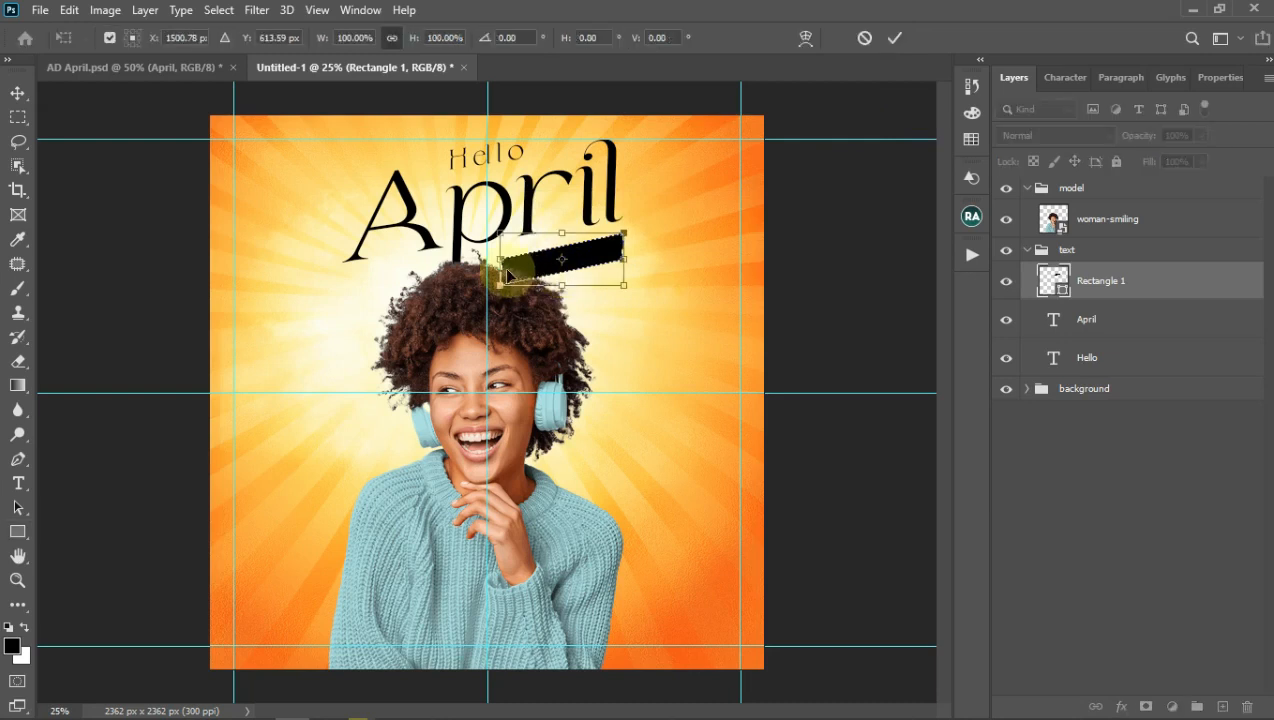
left_click_drag(506, 274, 476, 274)
left_click(904, 40)
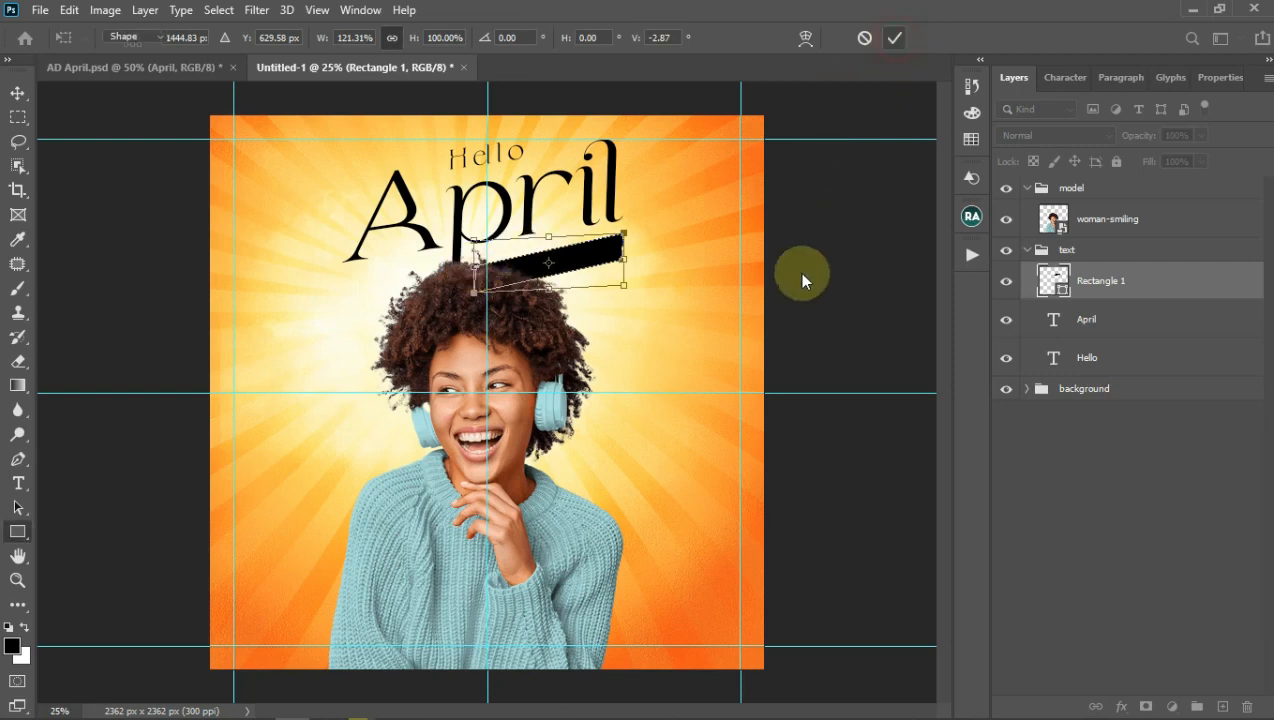
left_click(1094, 252)
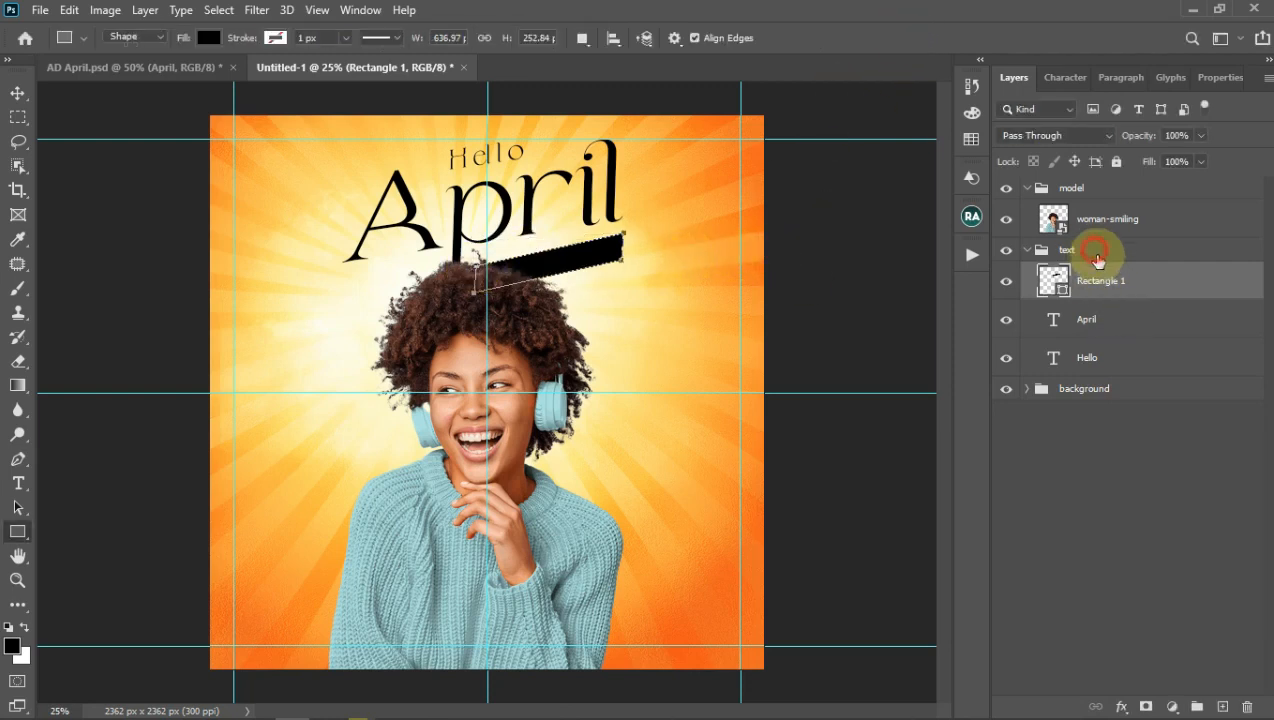
Step: Type the date 01-04-2022 as a new text line beside the hair
key("t")
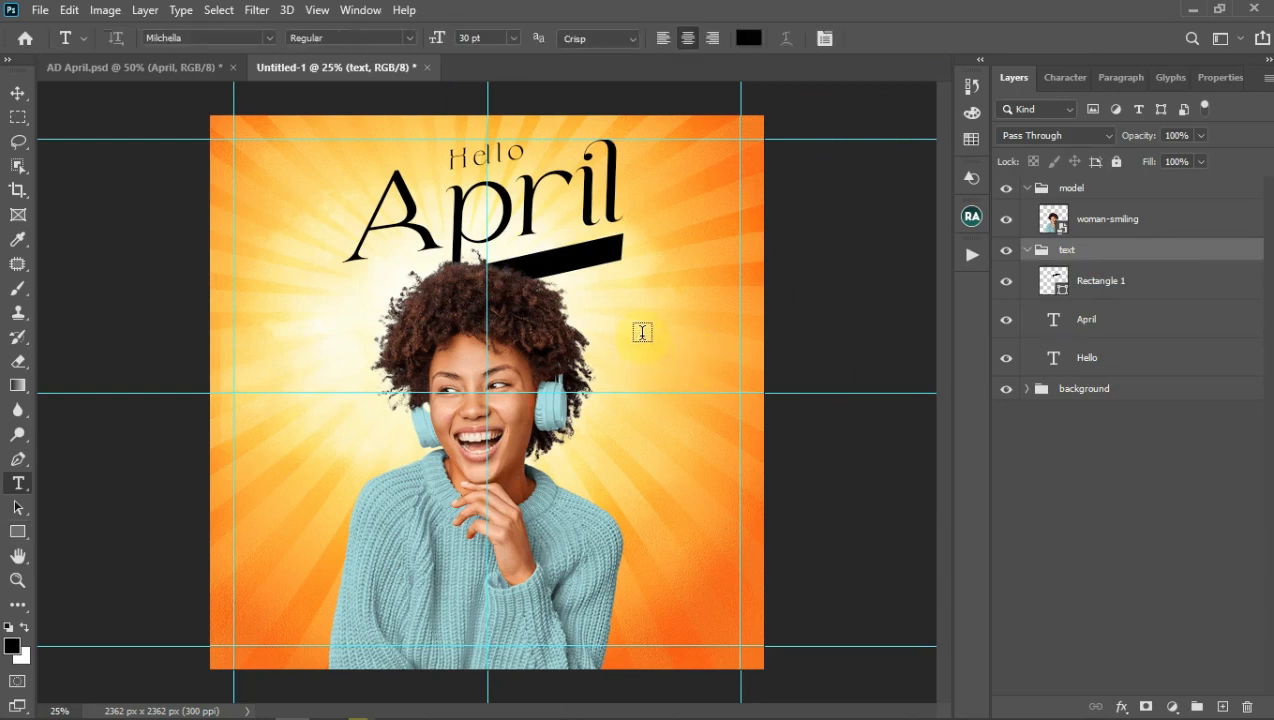
left_click(688, 332)
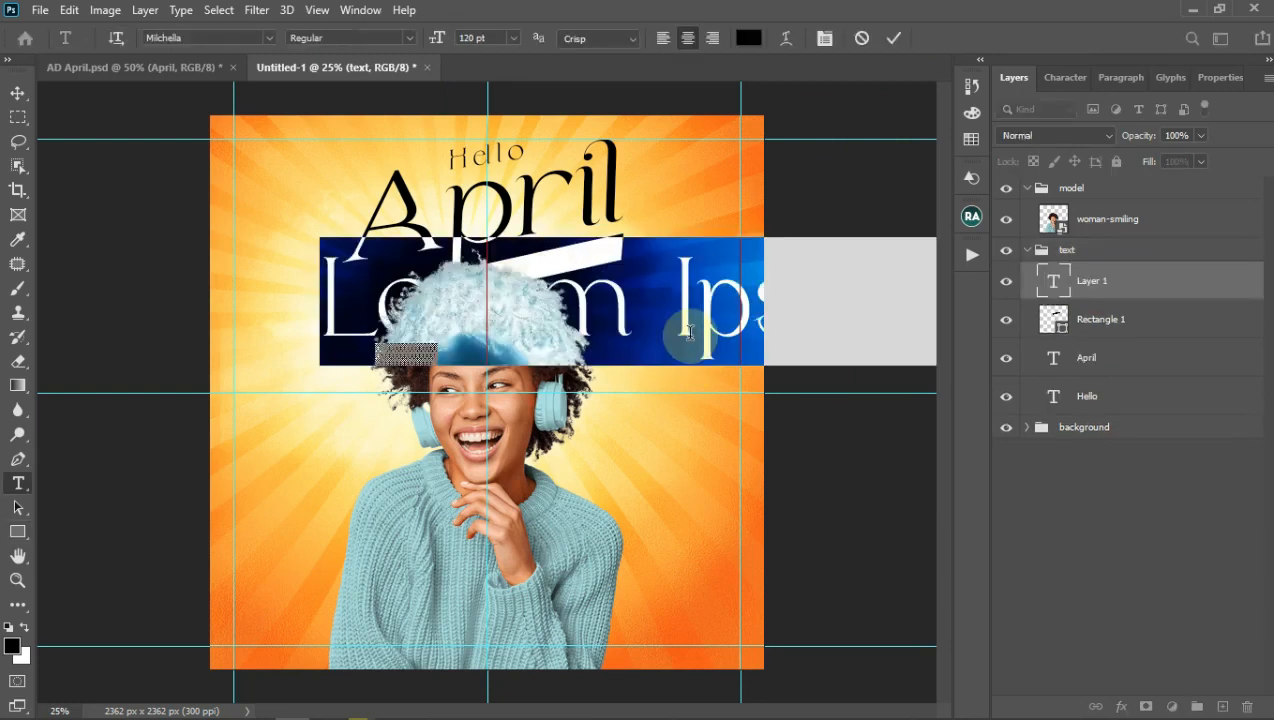
type("0")
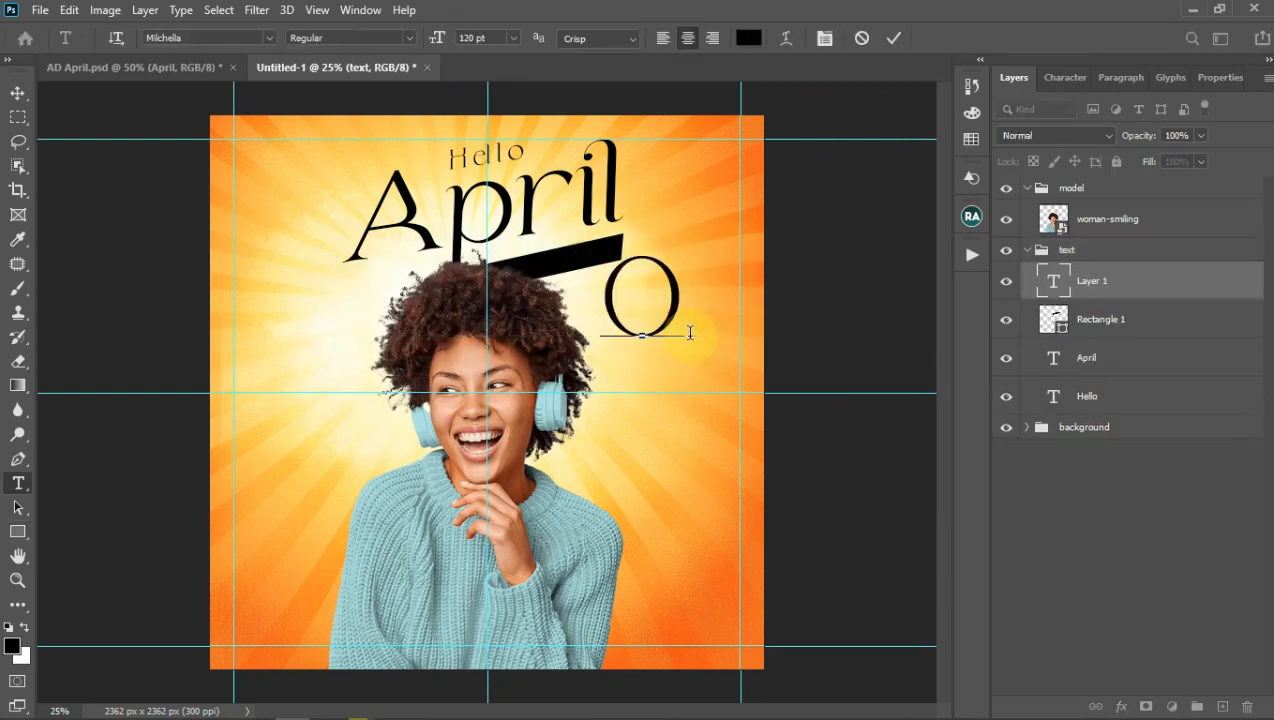
type("1.")
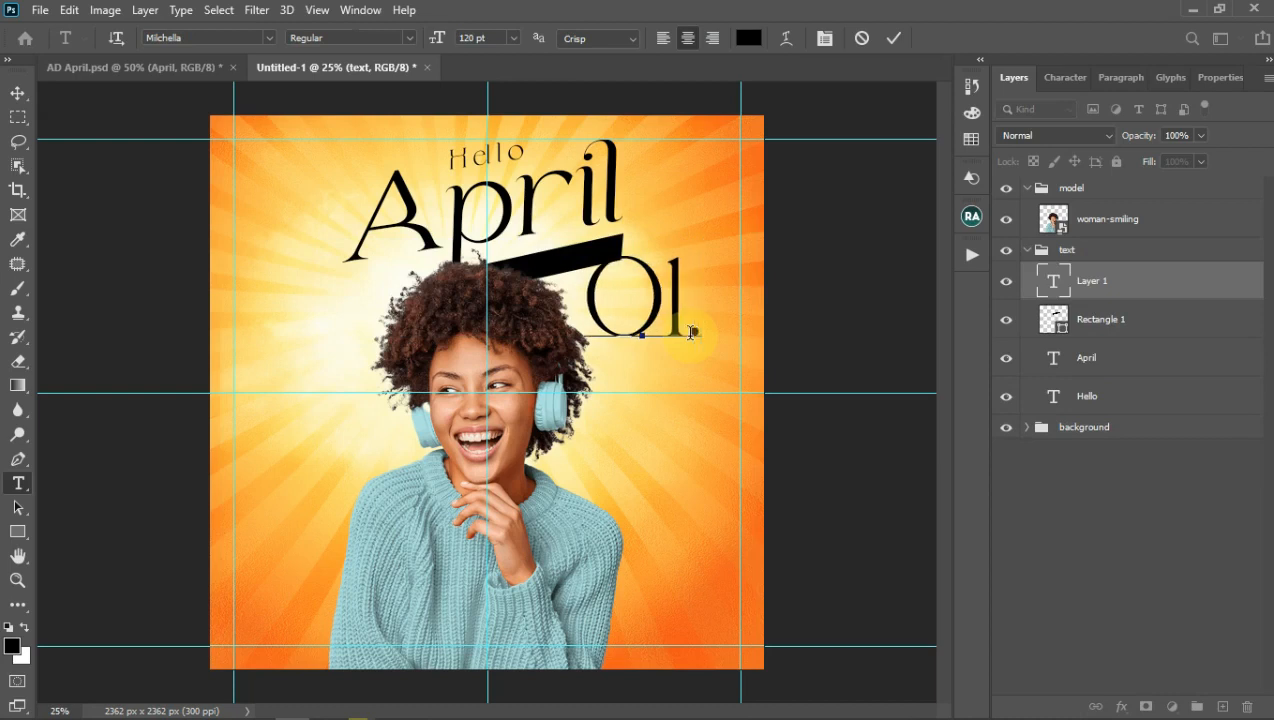
key("BackSpace")
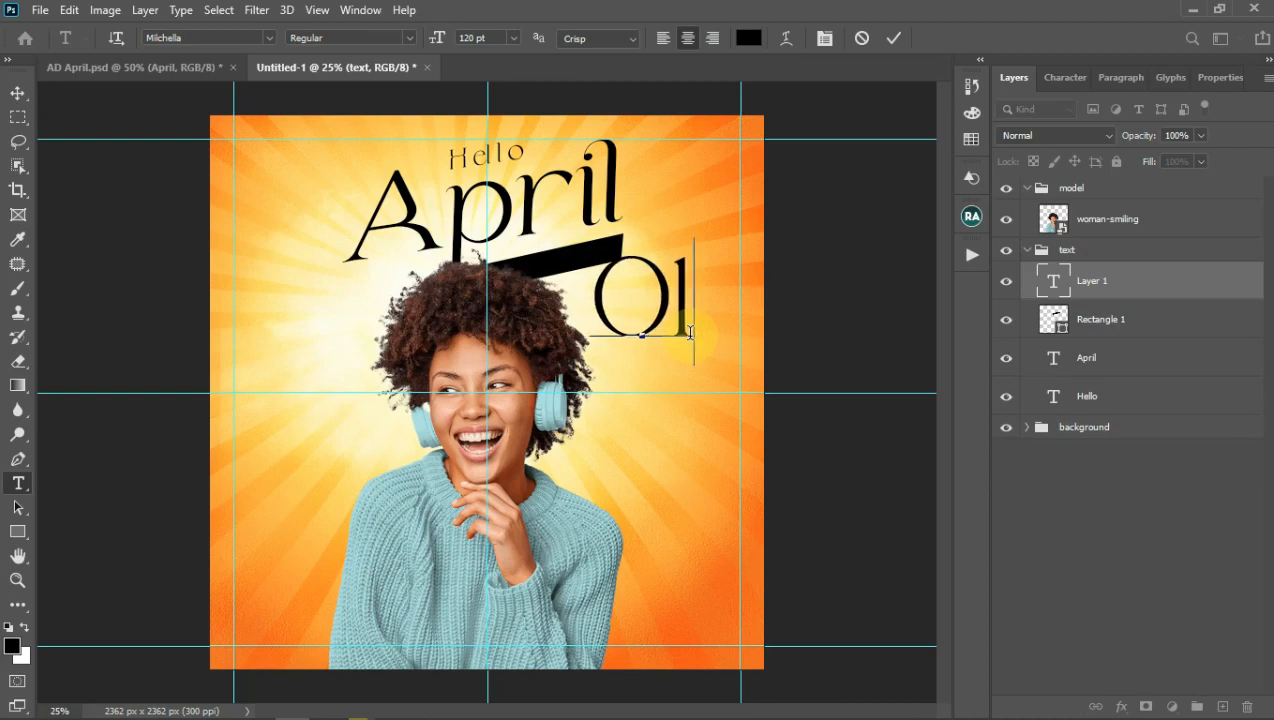
type("-0")
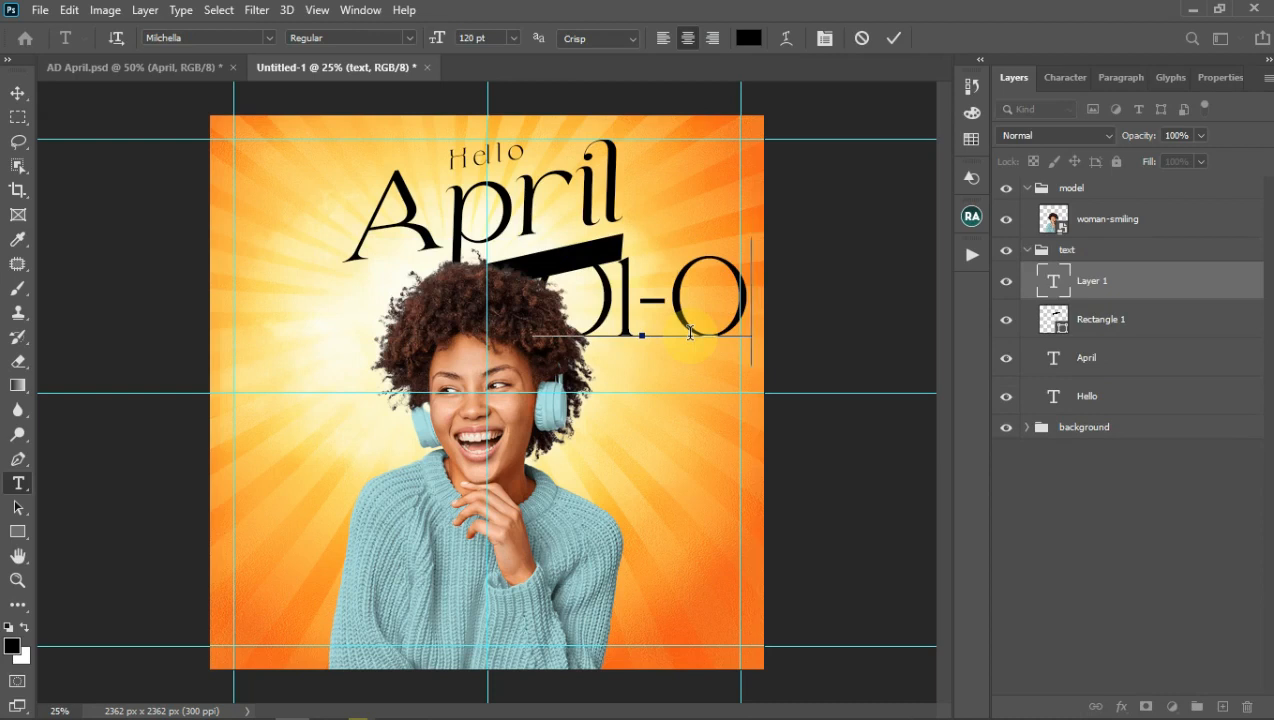
type("4-202")
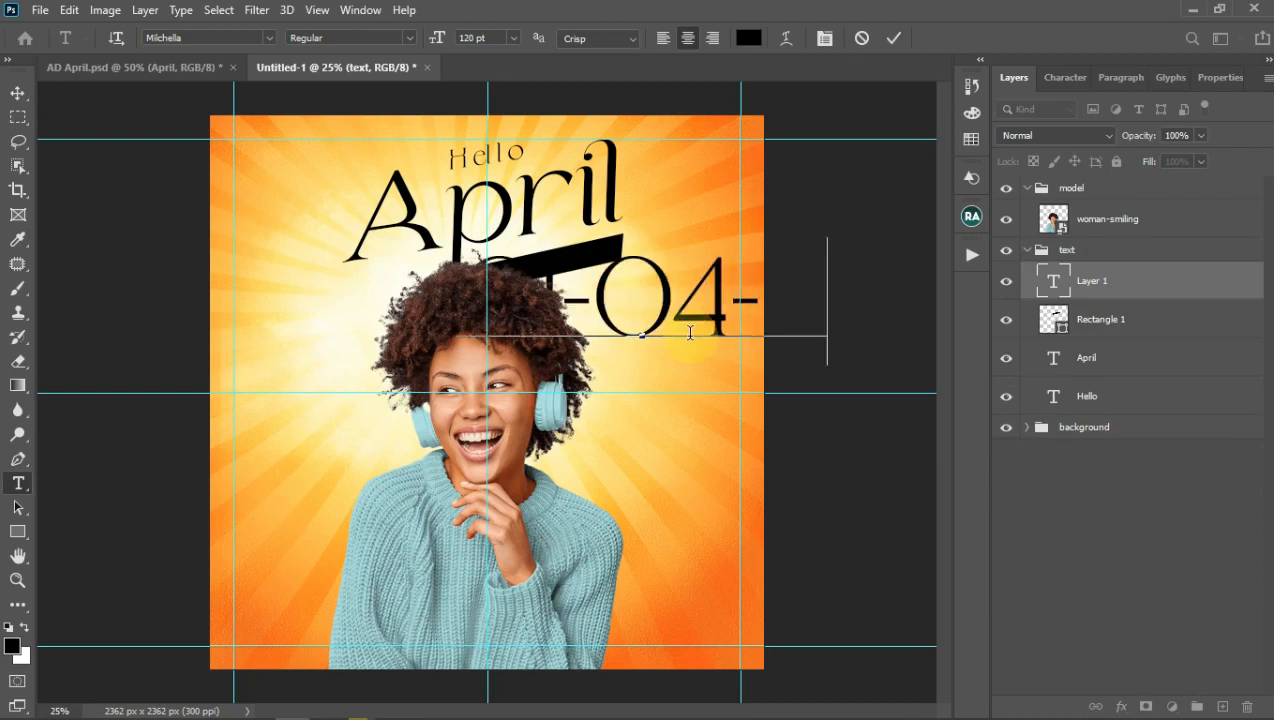
left_click(898, 40)
Step: Style the date as Montserrat Regular, 18 pt, in white (#ffffff)
left_click(1064, 77)
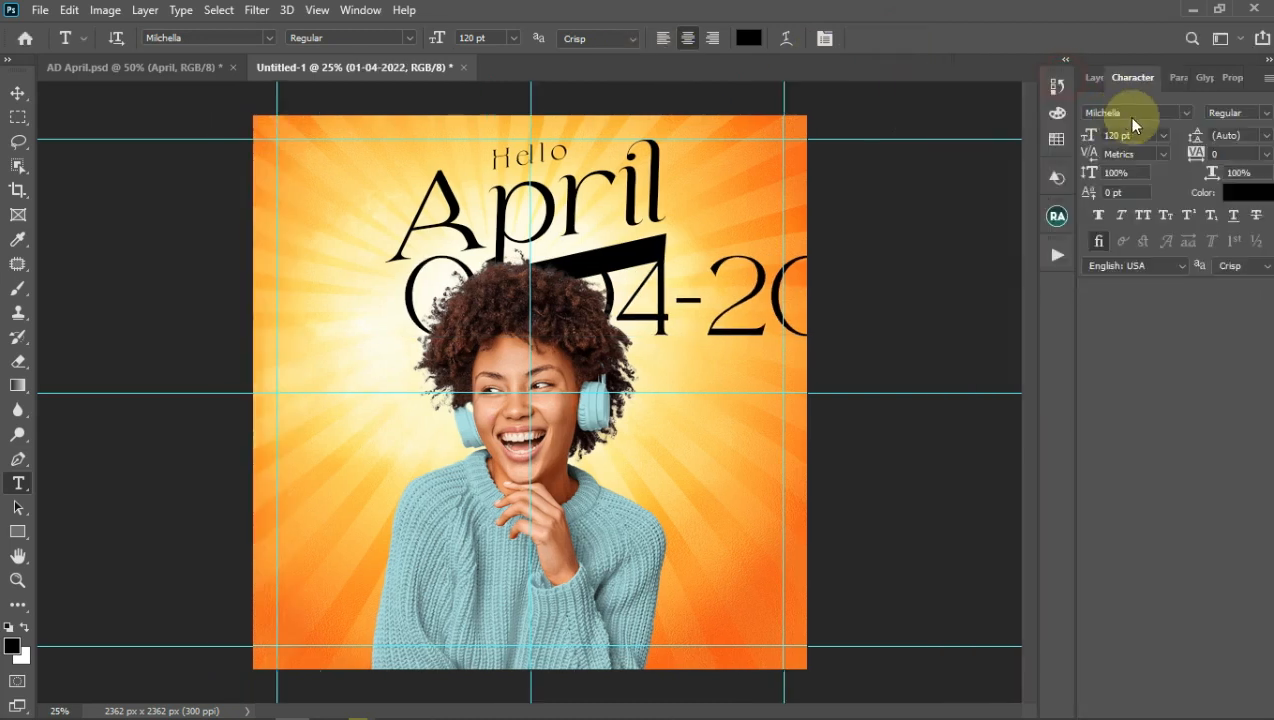
left_click(1185, 114)
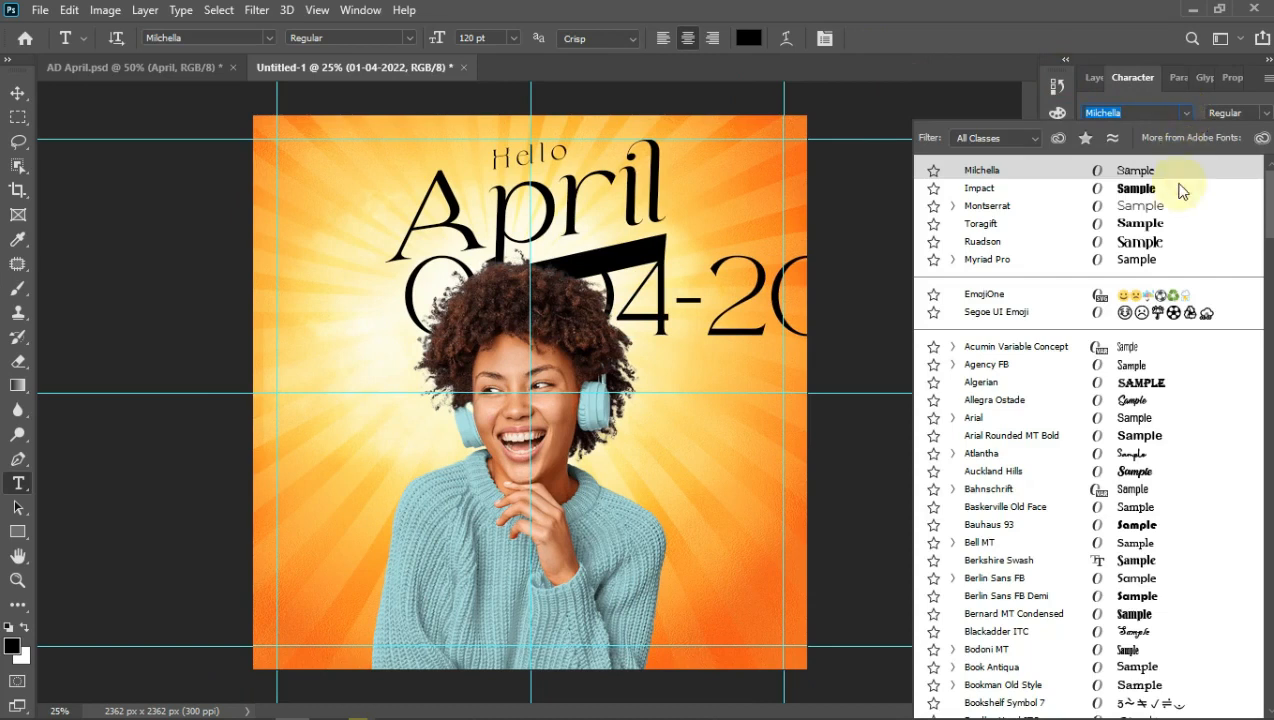
left_click(1135, 206)
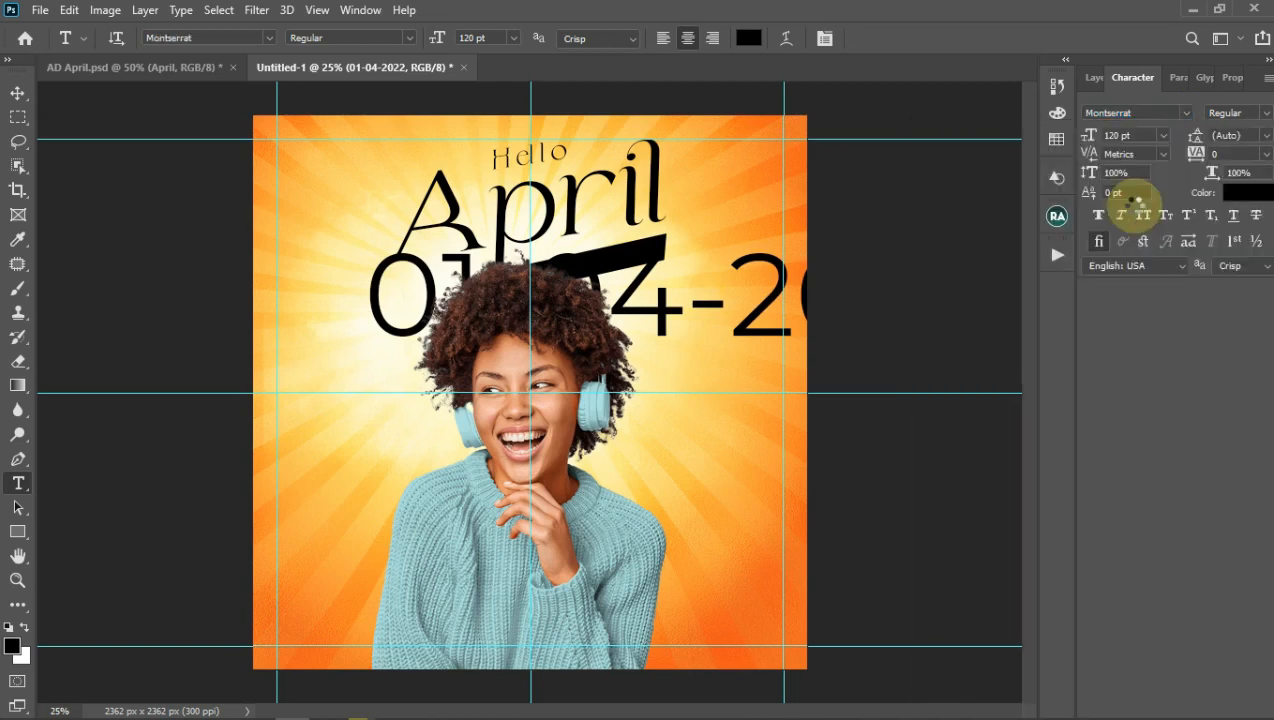
left_click(1163, 135)
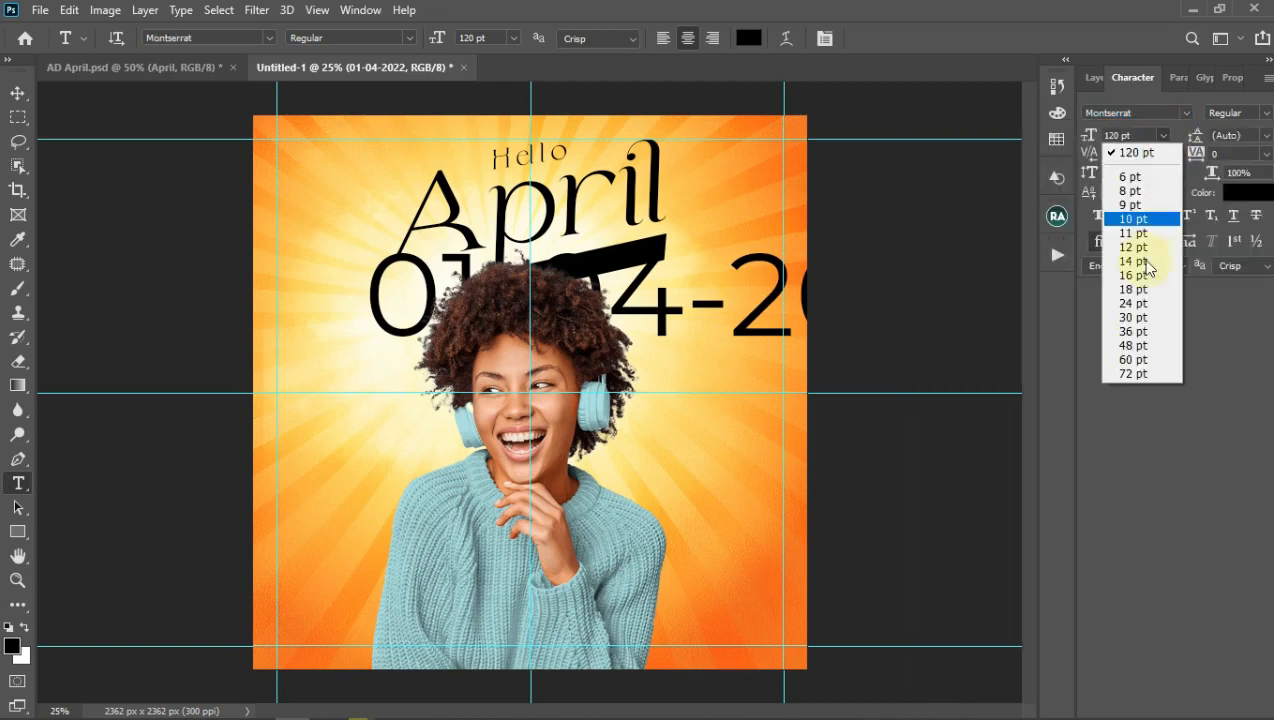
left_click(1133, 316)
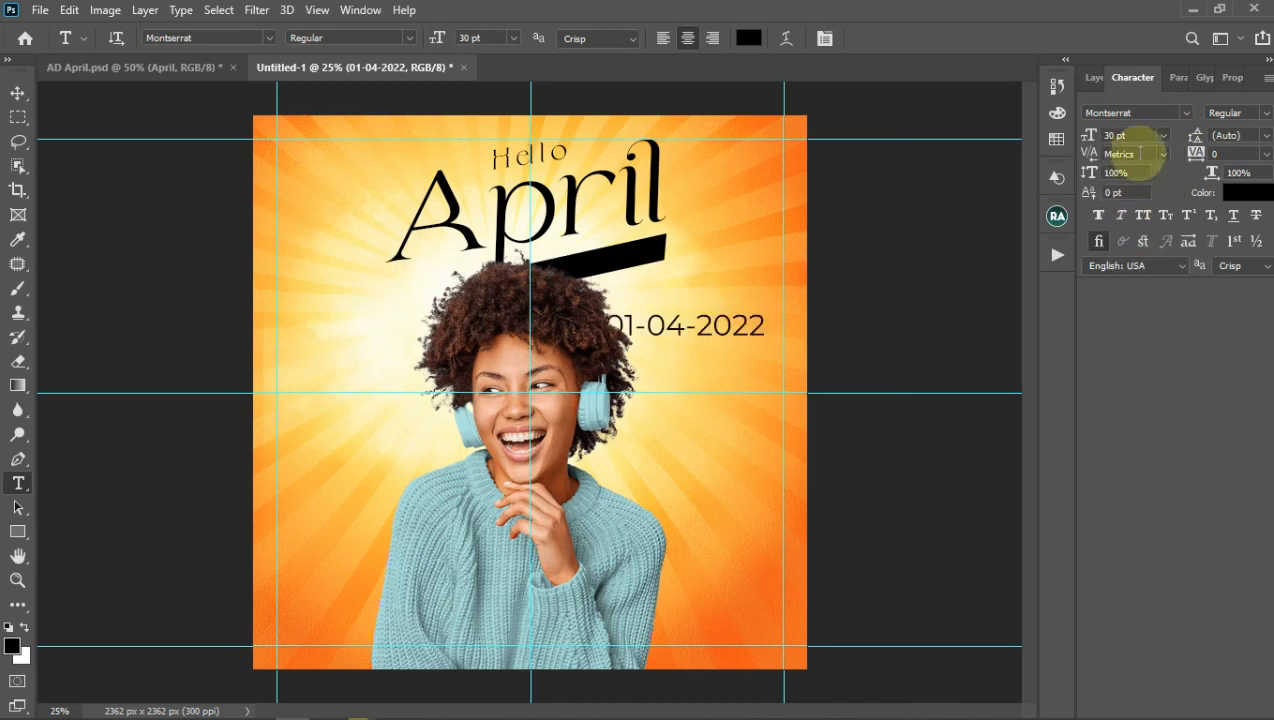
left_click(1163, 135)
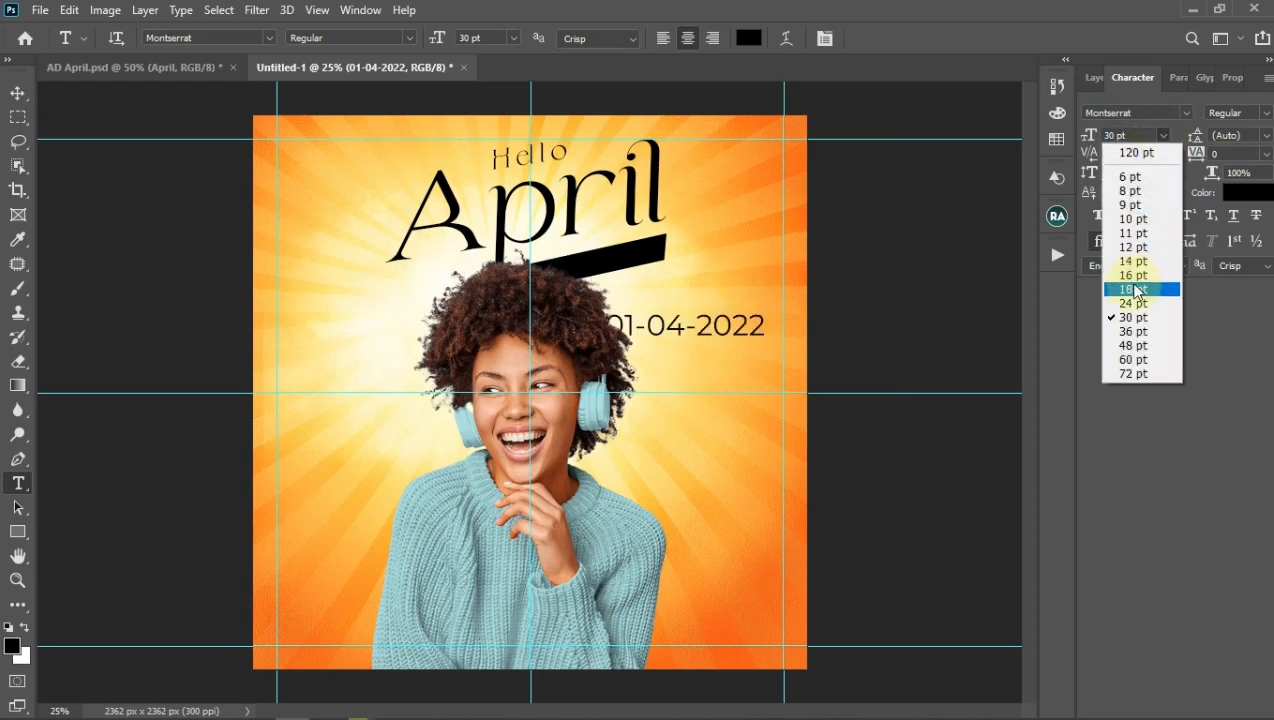
left_click(1133, 288)
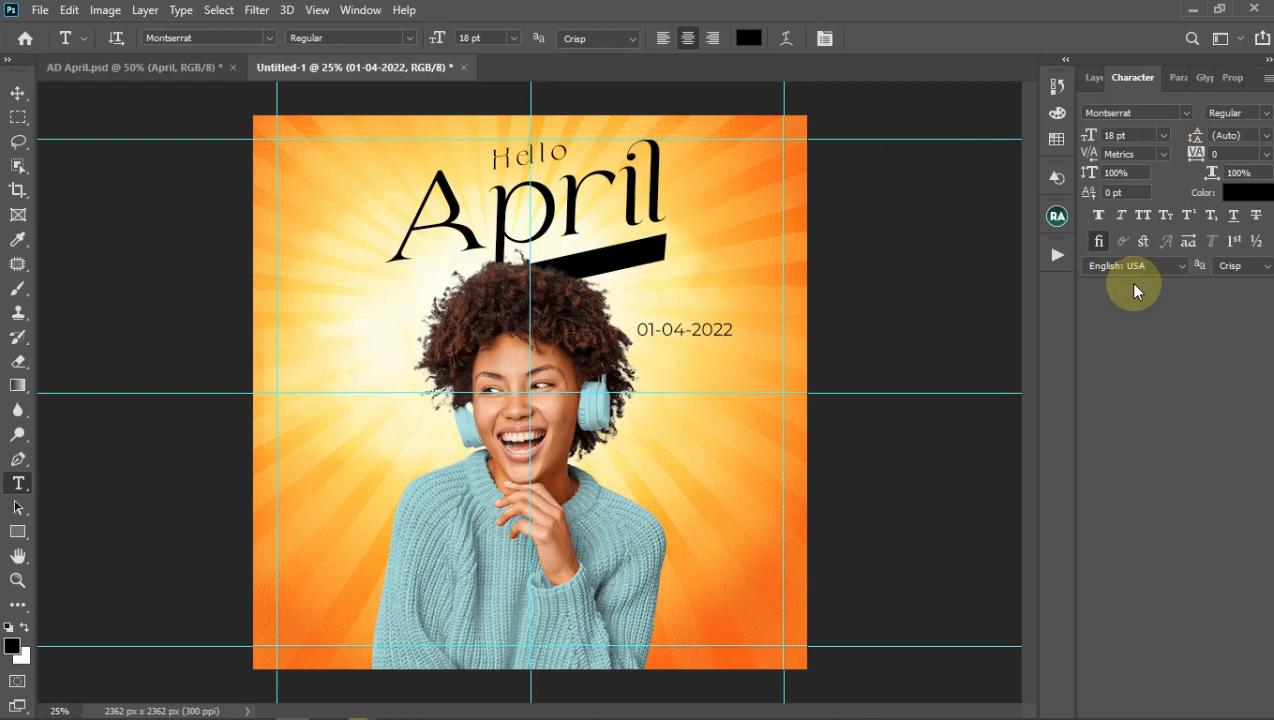
left_click(1246, 192)
left_click(597, 38)
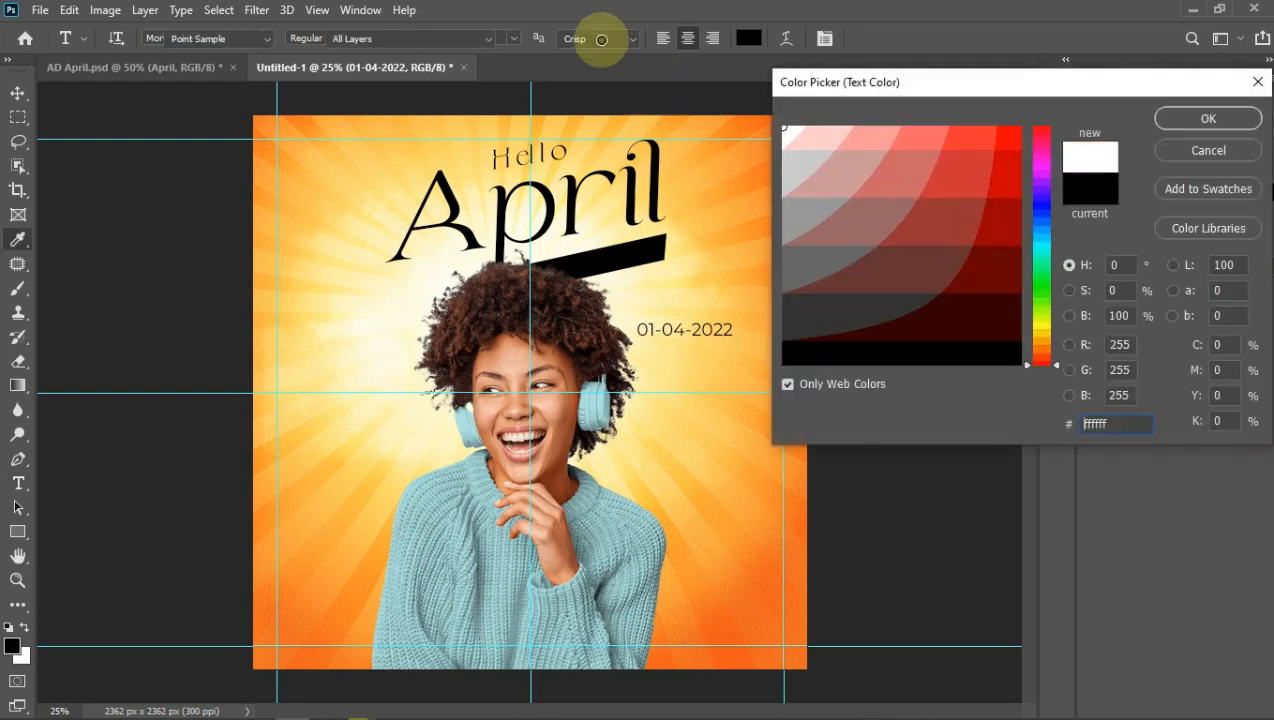
left_click(1192, 118)
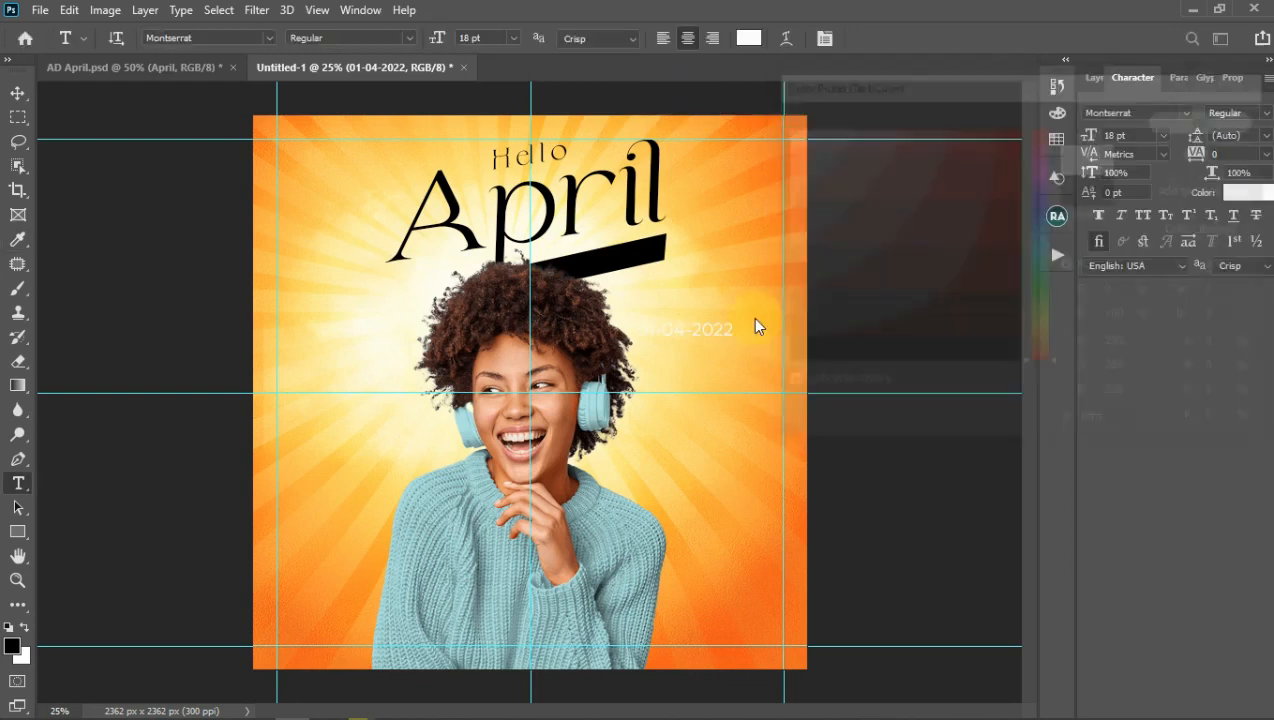
left_click(696, 329)
Step: Place the date on the black bar, rotate it to about -13°, and hide guides
left_click_drag(692, 366, 624, 307)
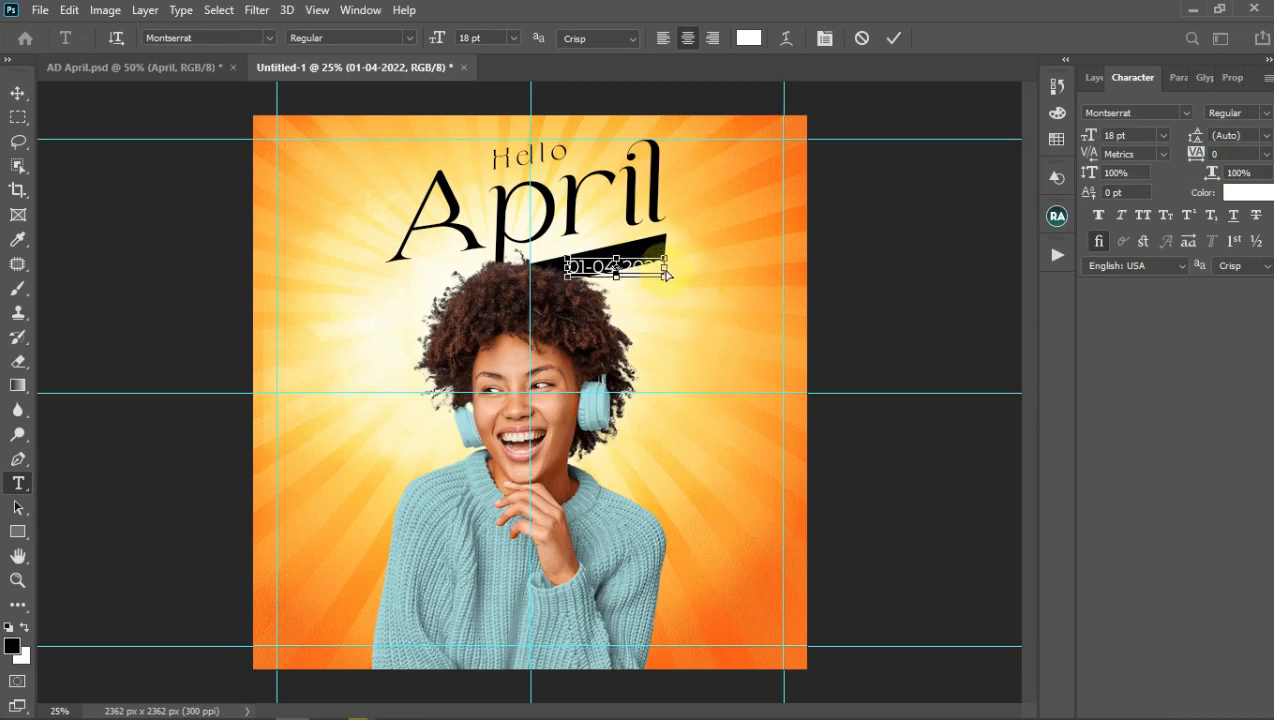
left_click_drag(666, 273, 666, 253)
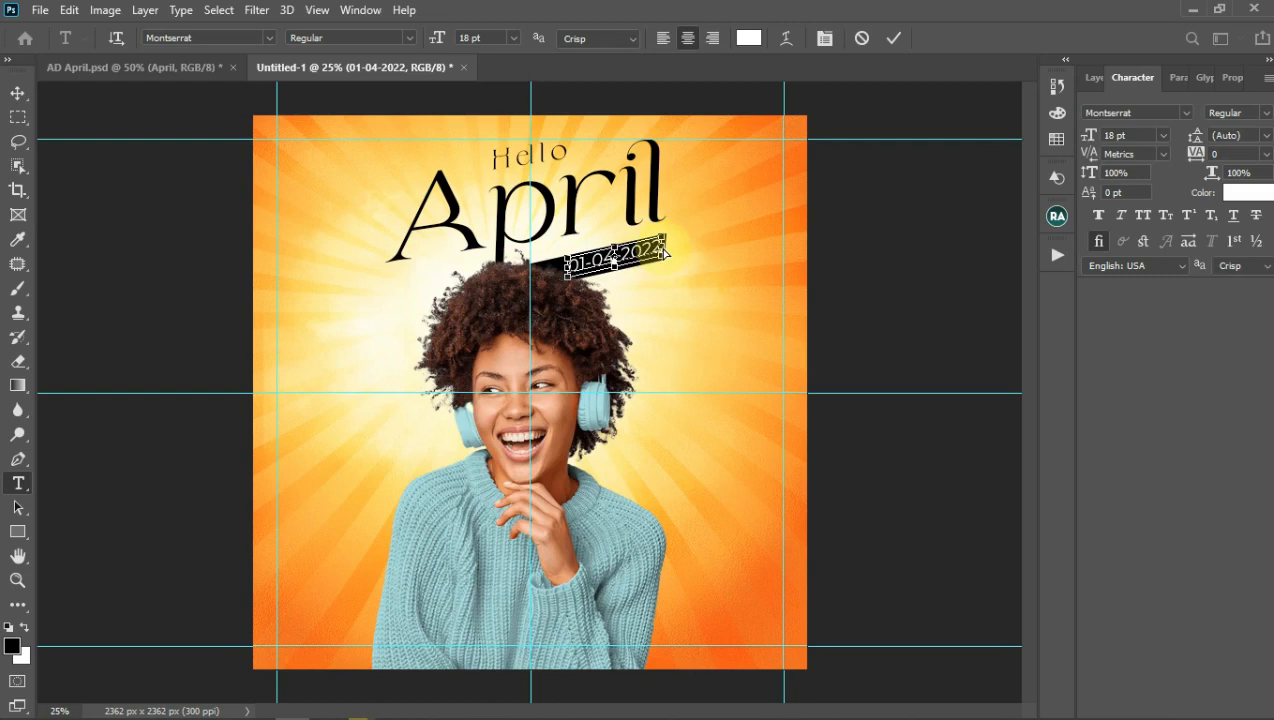
left_click(893, 39)
key("v")
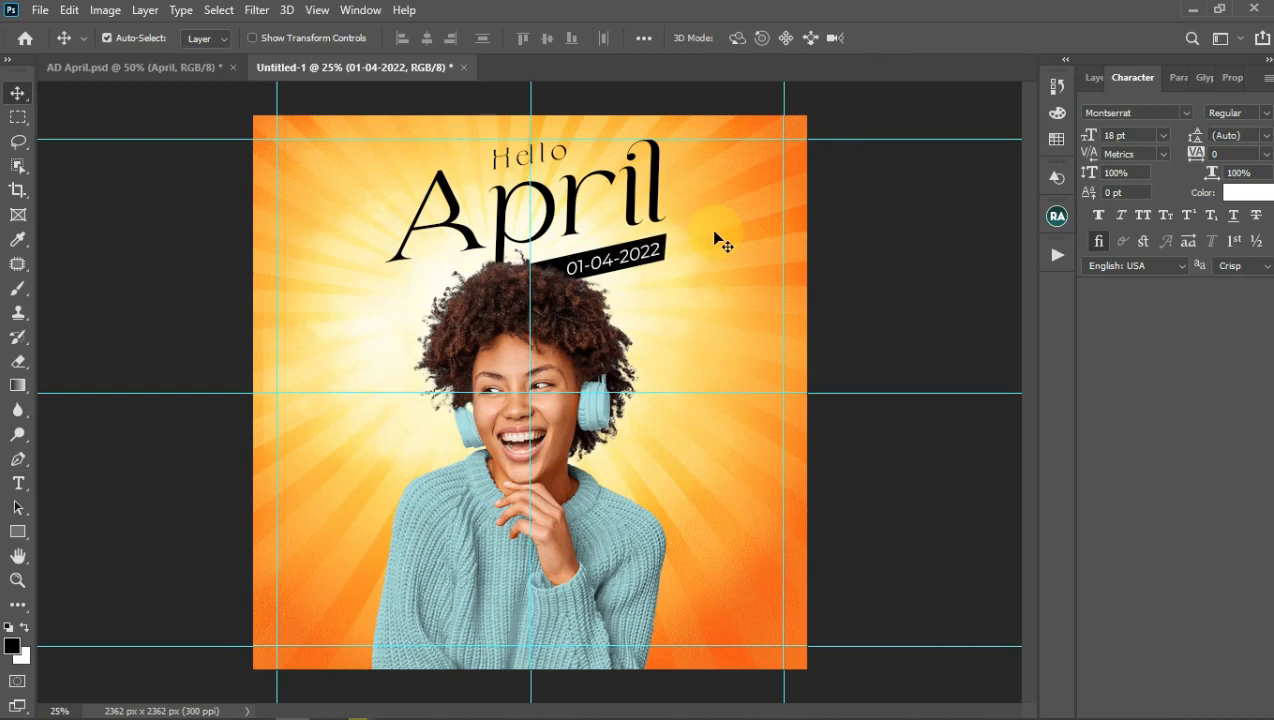
left_click(1093, 80)
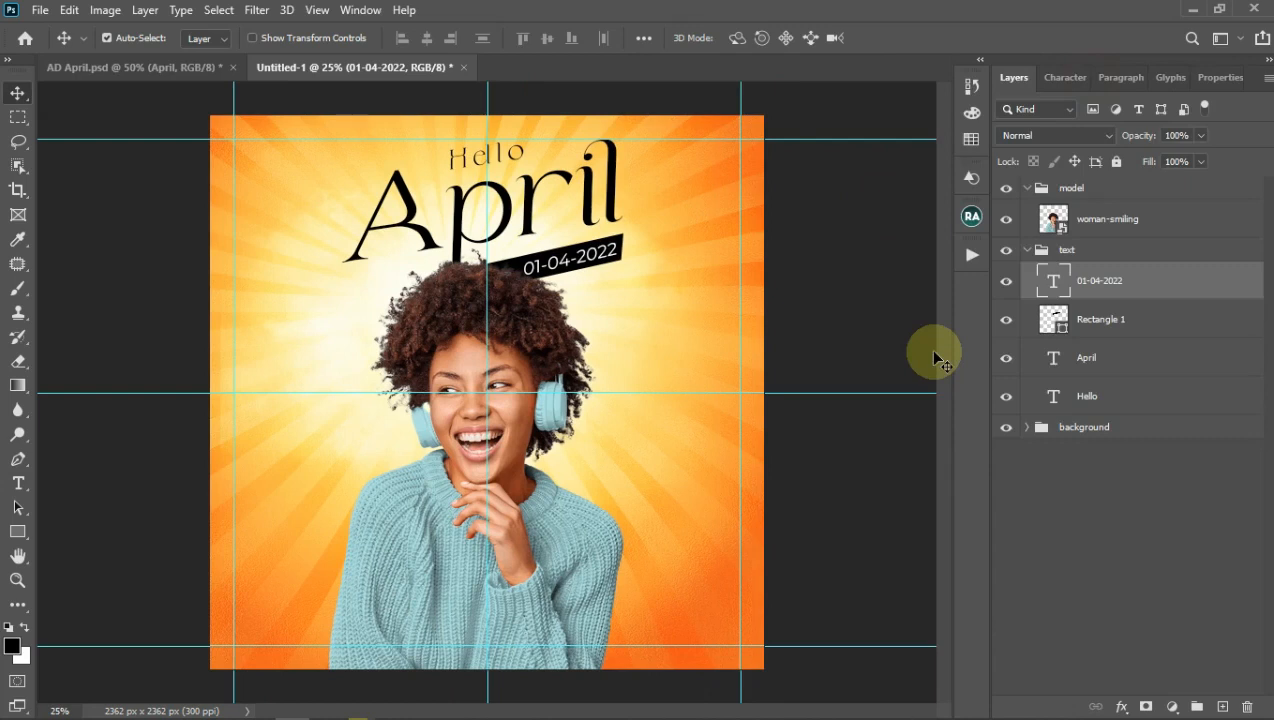
key("ctrl+semicolon")
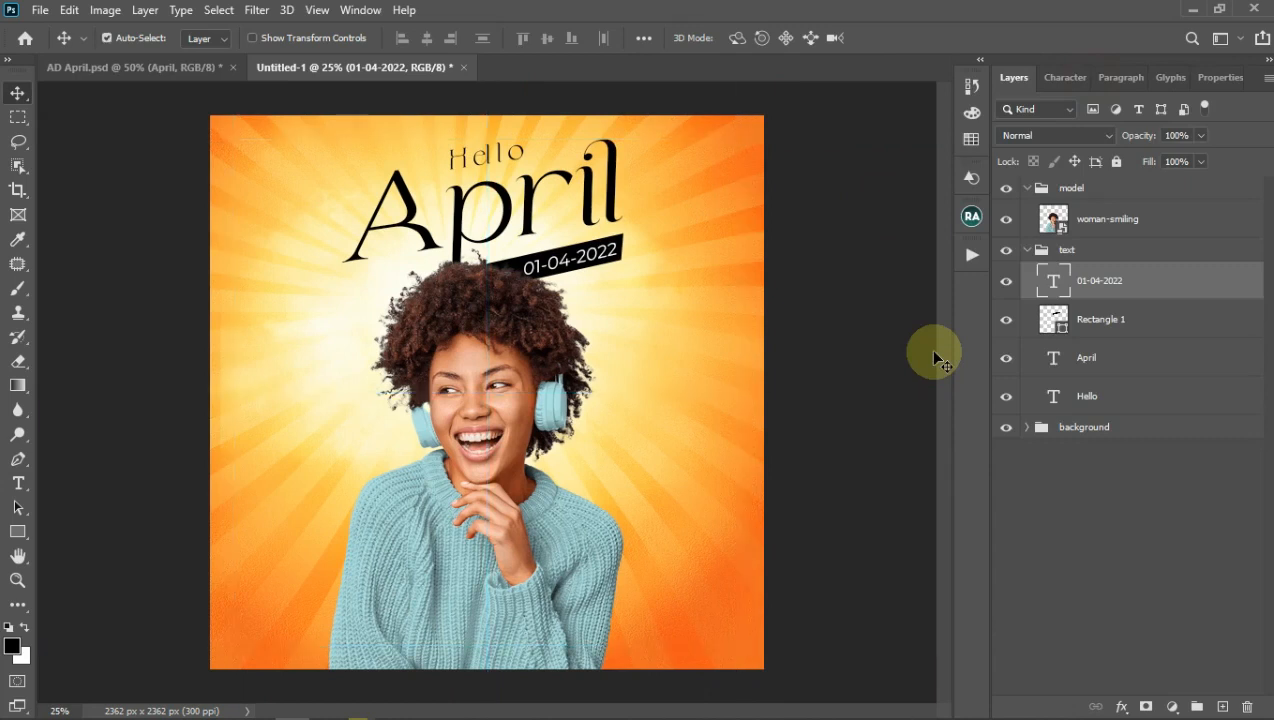
Step: Collapse text and model groups, then add flares and emojils groups above model
left_click(1028, 249)
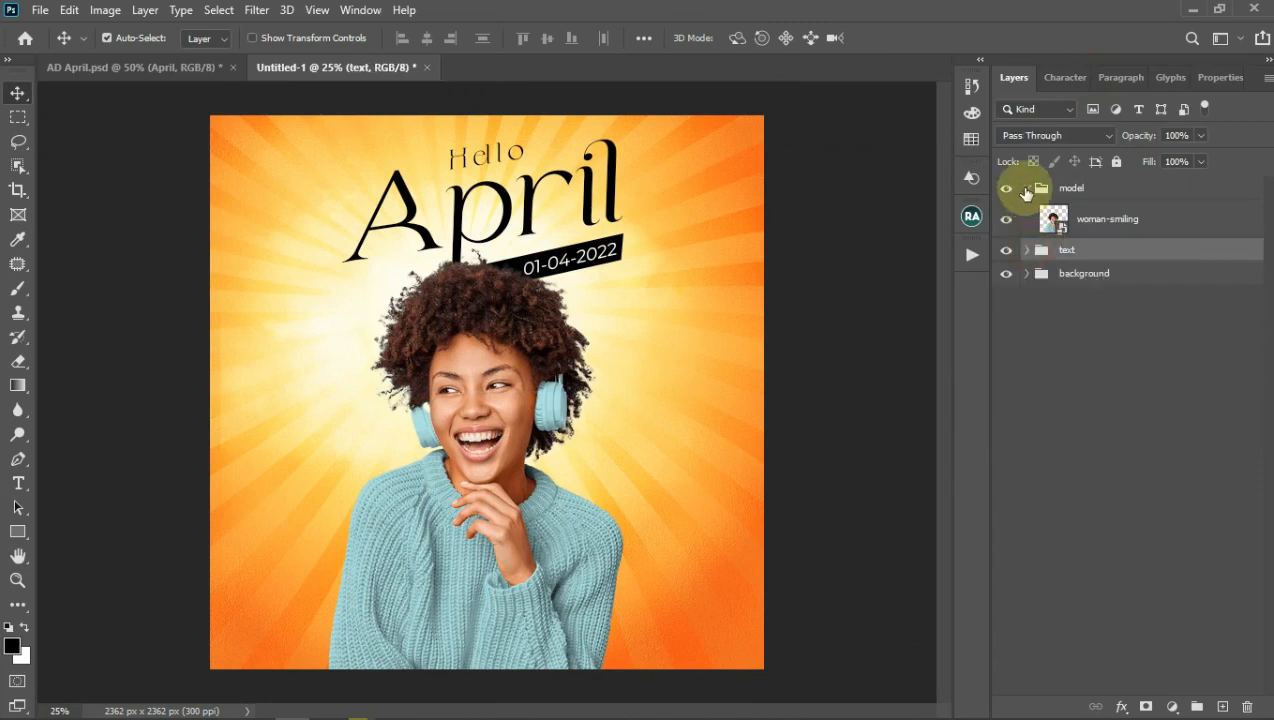
left_click(1027, 187)
left_click(1062, 188)
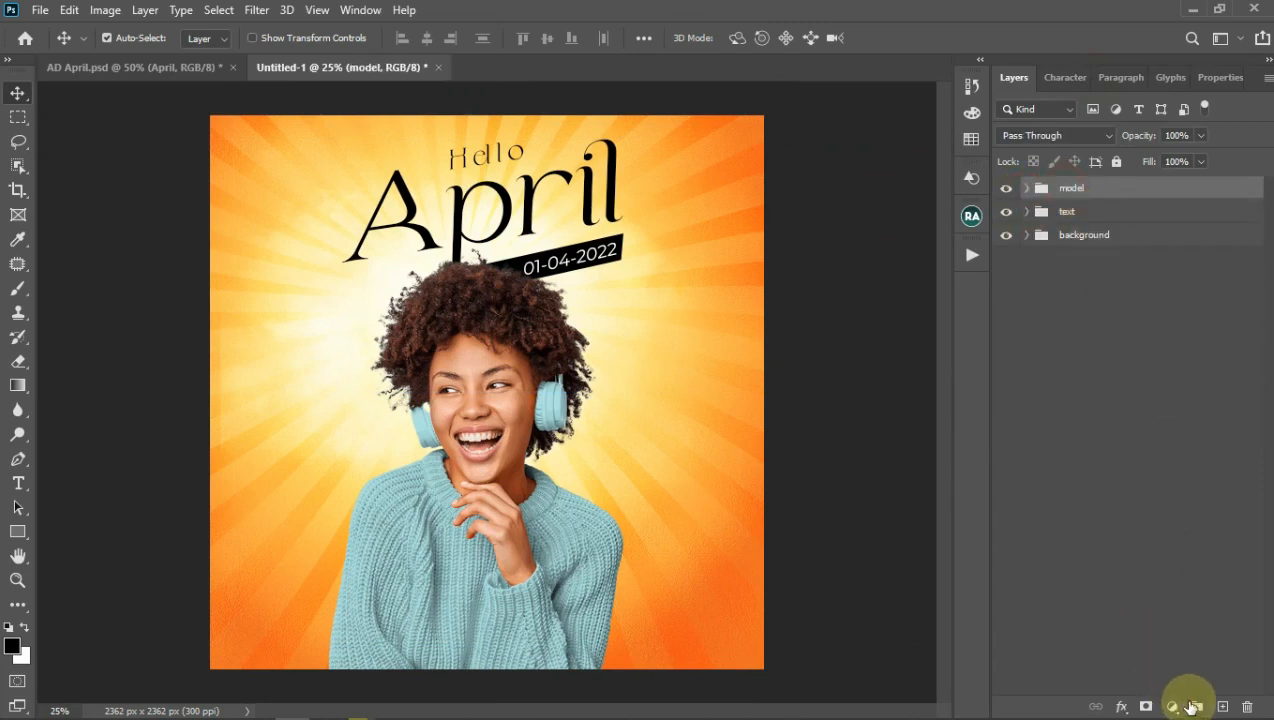
left_click(1196, 706)
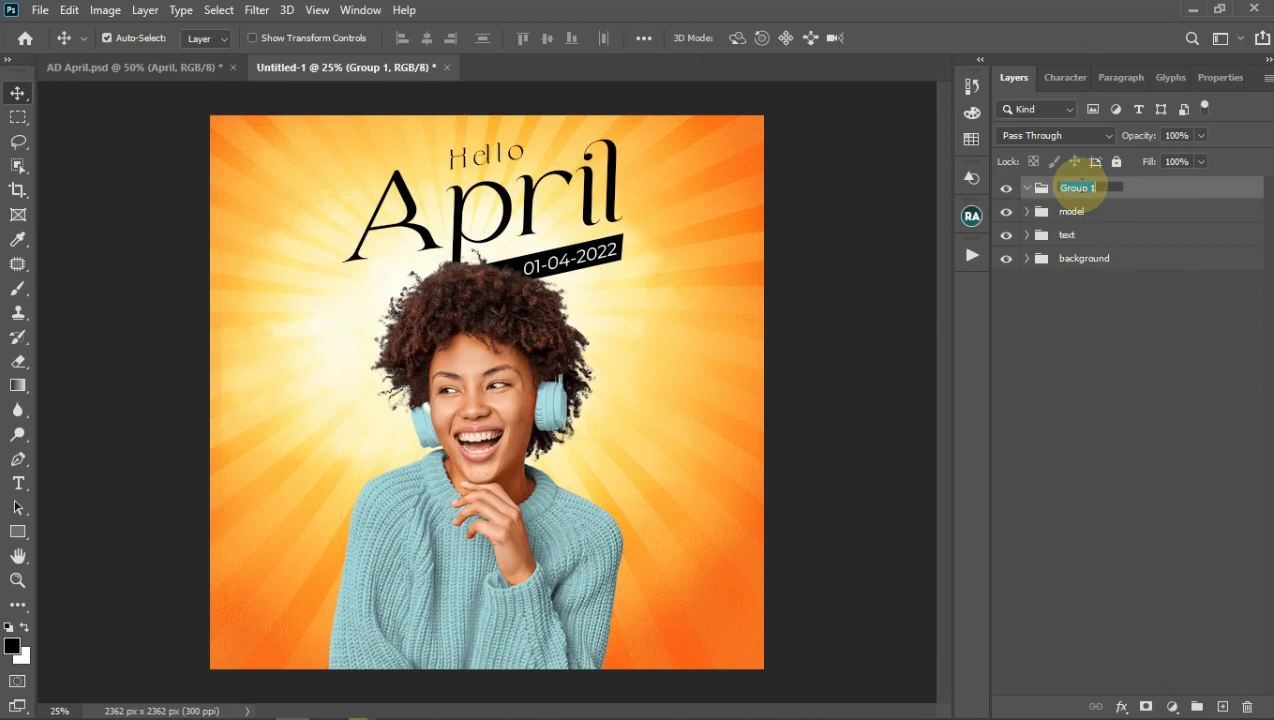
left_click(1082, 187)
type("flares")
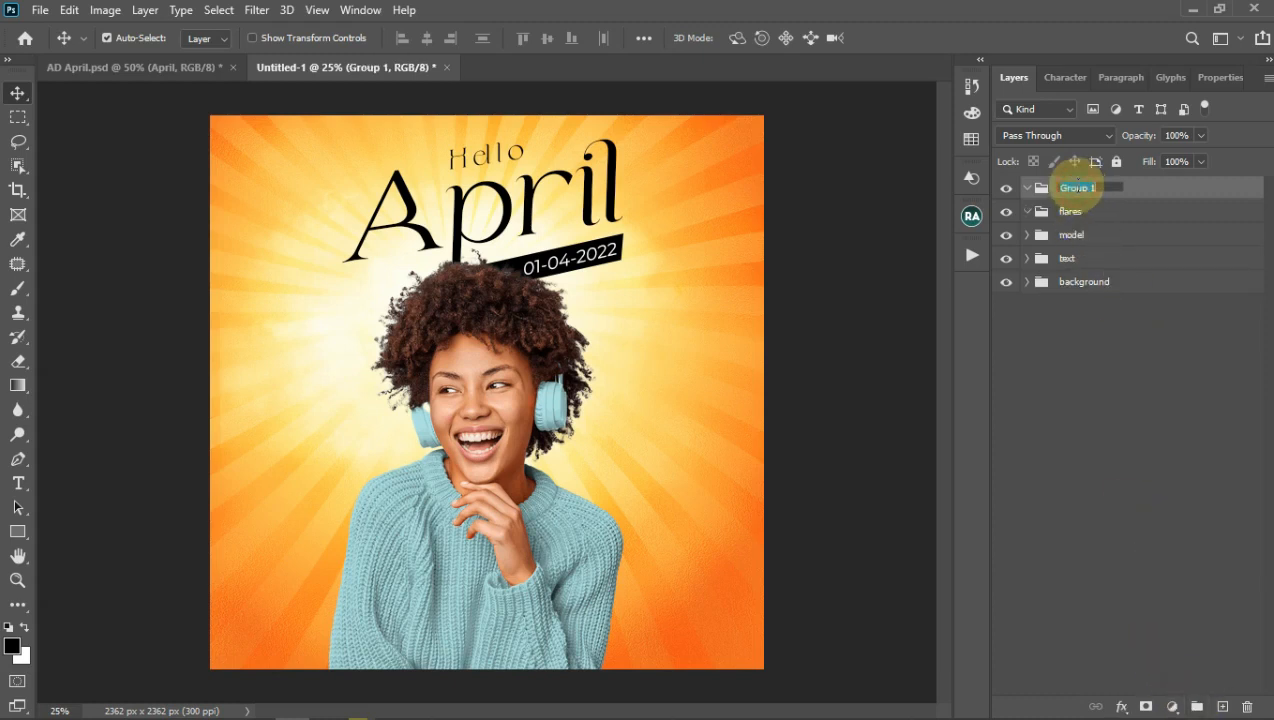
type("emojils")
left_click_drag(1075, 192, 1077, 228)
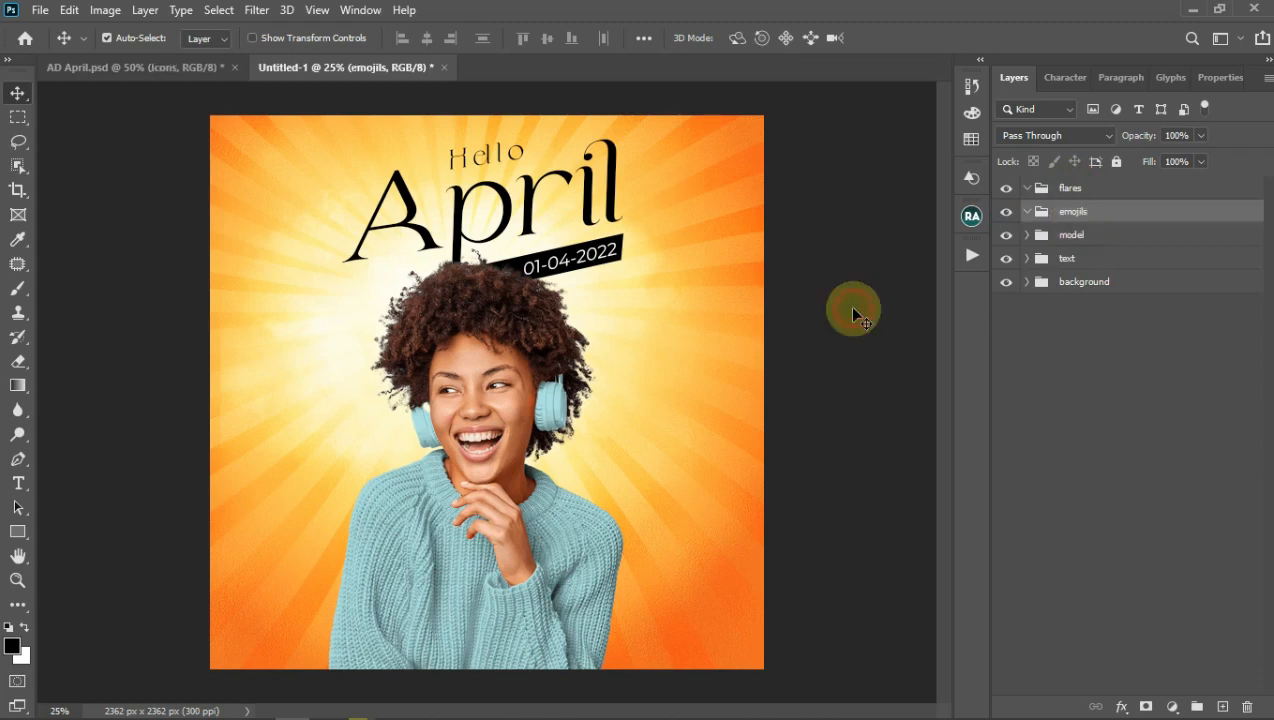
left_click(521, 268)
Step: Fill the Rectangle 1 date bar white and turn the 01-04-2022 text black
double_click(1053, 320)
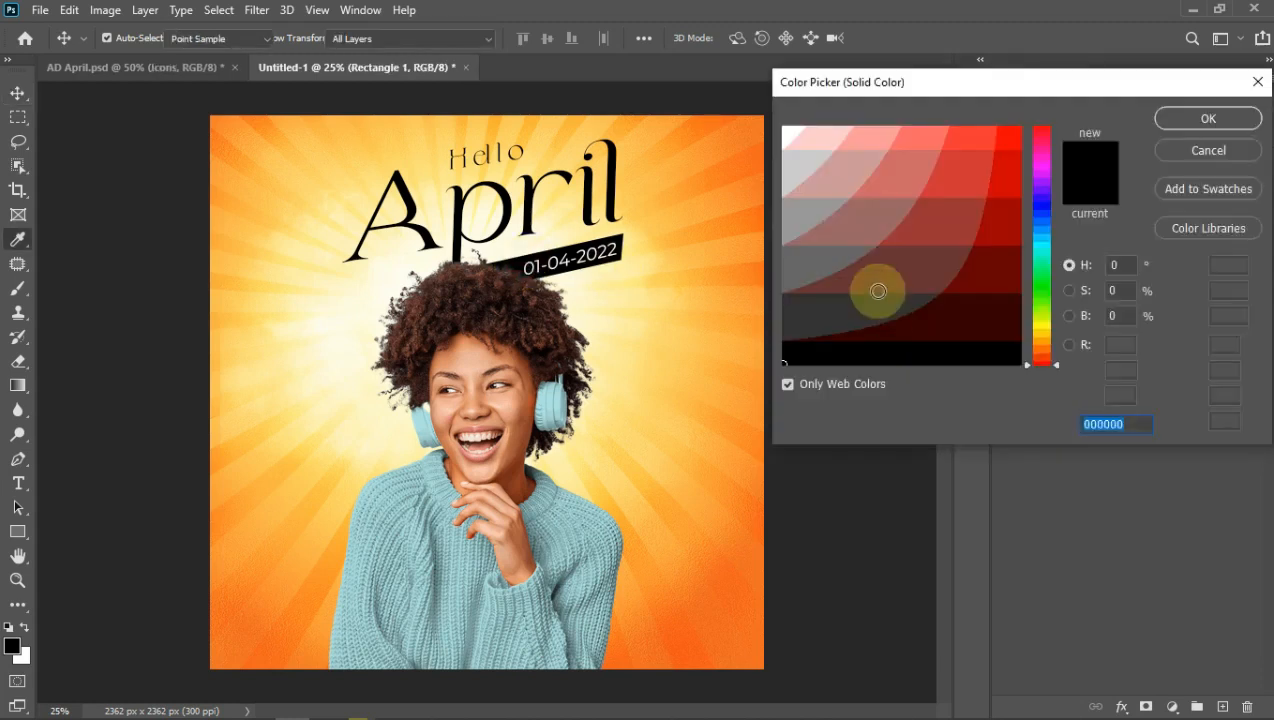
left_click_drag(873, 290, 1012, 124)
left_click(1196, 130)
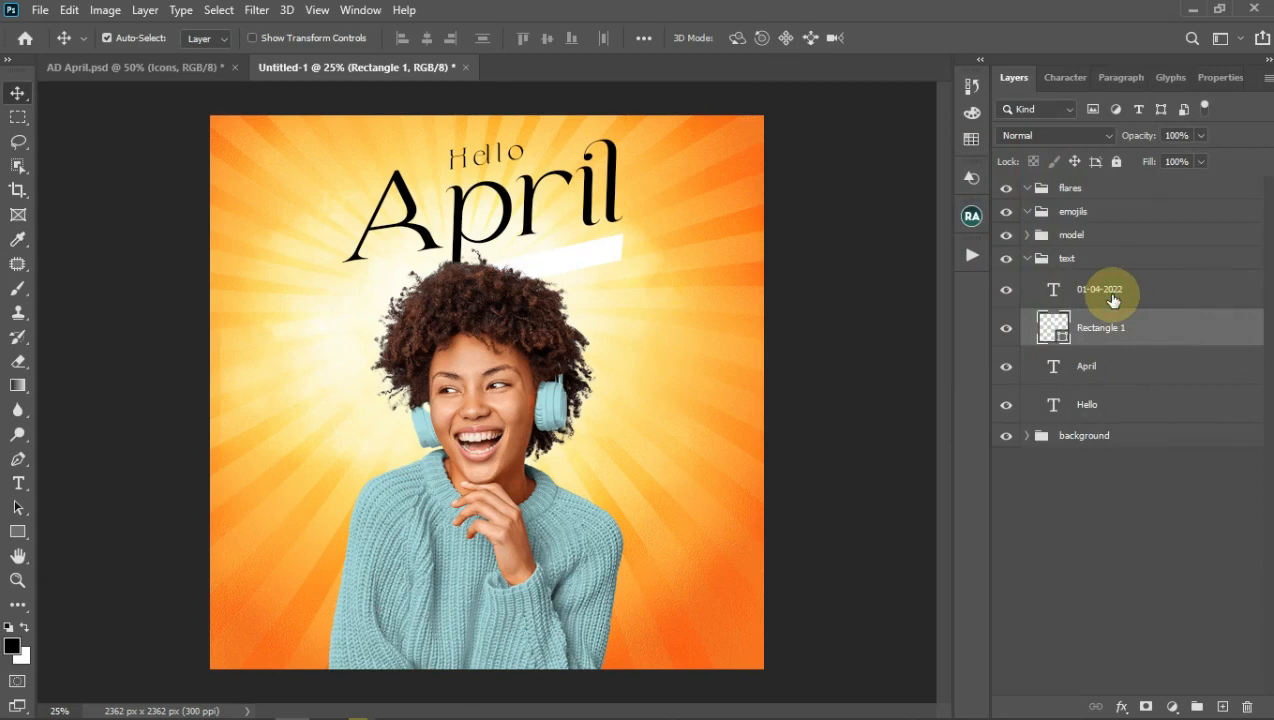
left_click(1113, 295)
key("t")
left_click(749, 38)
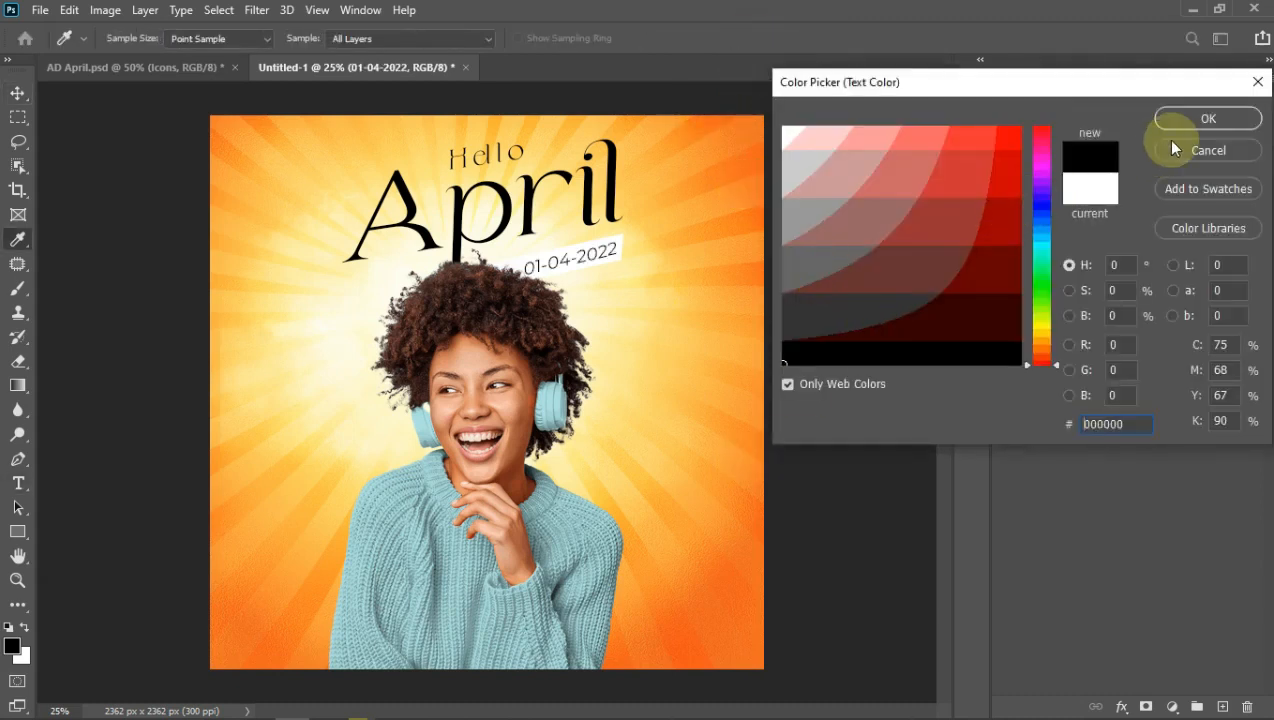
left_click(1200, 120)
key("v")
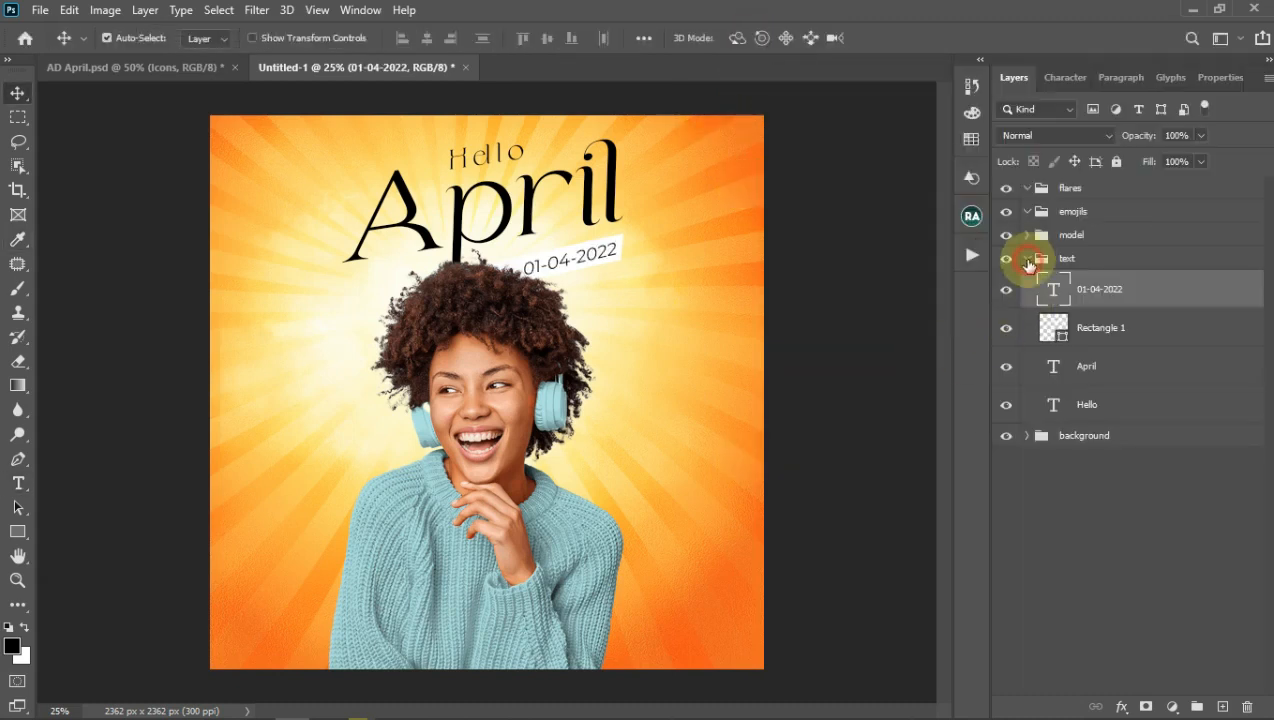
Step: Select the emojils group and pick Capa 8 and Vector 2 in the Pictures folder
left_click(1027, 258)
left_click(1041, 211)
mouse_move(697, 708)
left_click(327, 707)
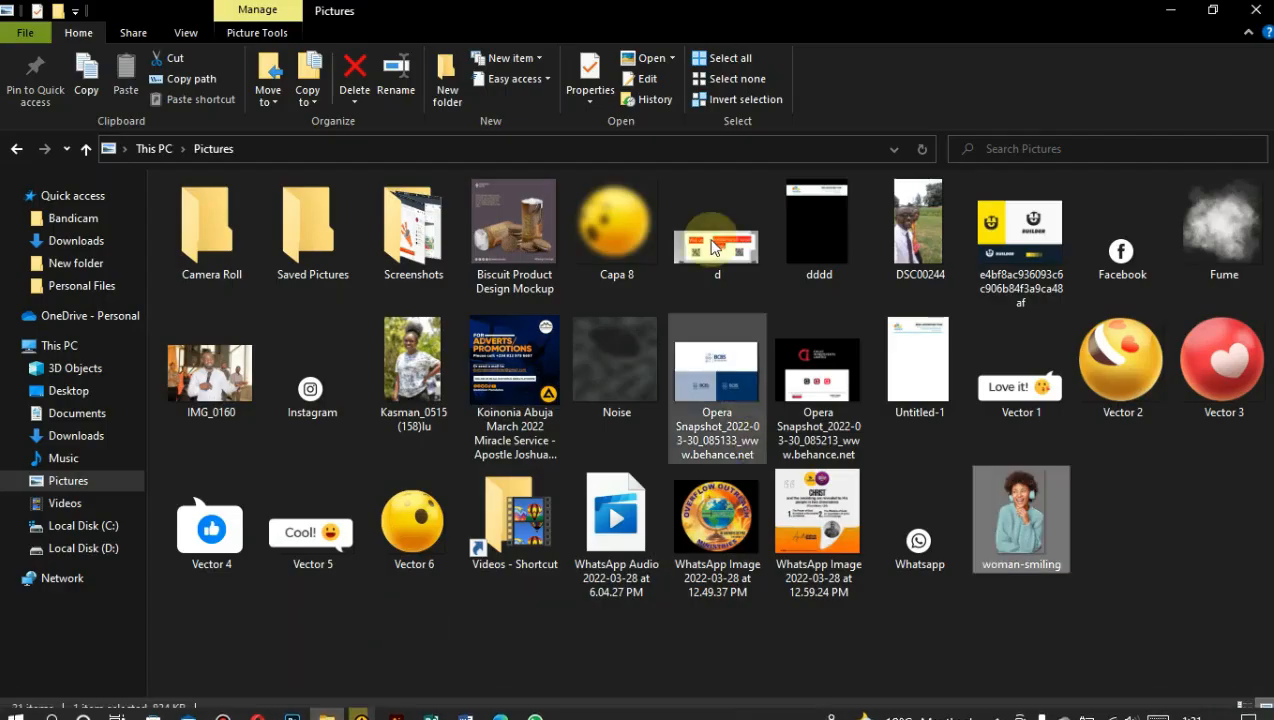
left_click(615, 225)
left_click(1122, 380, "ctrl")
Step: Bring Capa 8, Vector 2 and Vector 6 into the poster, shrinking Vector 2 at lower left
left_click(403, 530, "ctrl")
left_click_drag(403, 530, 506, 519)
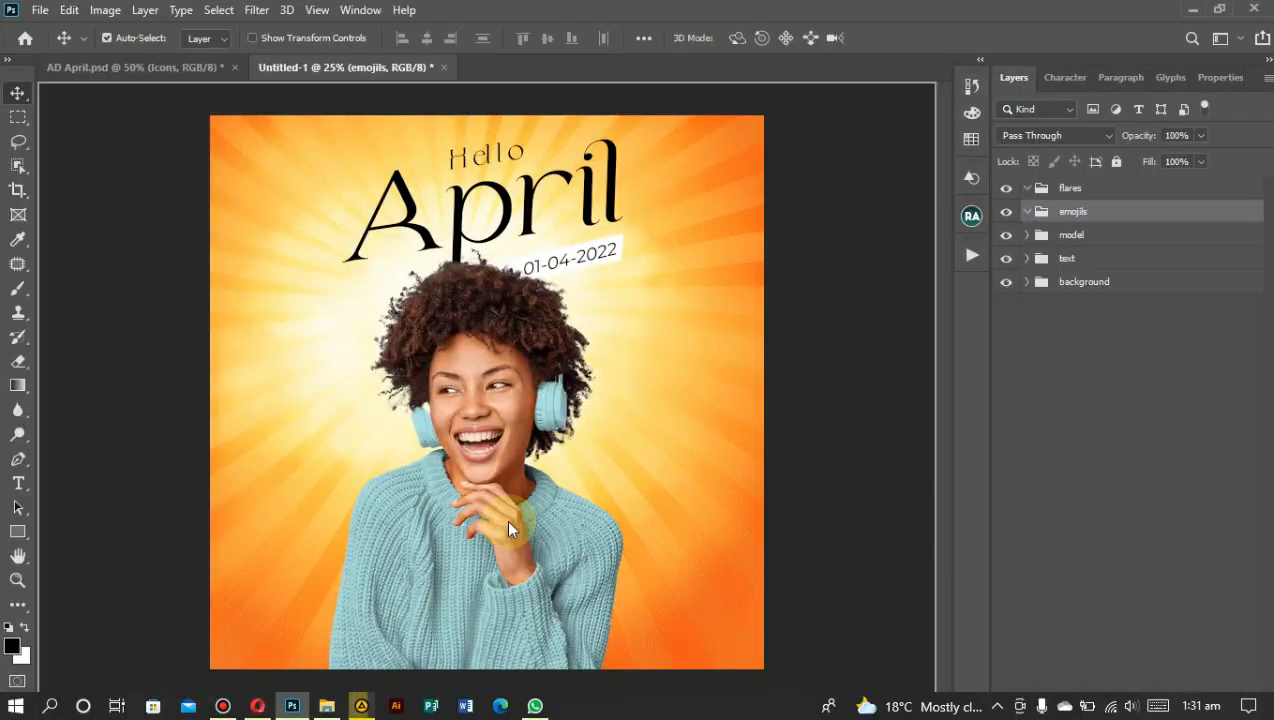
left_click_drag(529, 404, 333, 506)
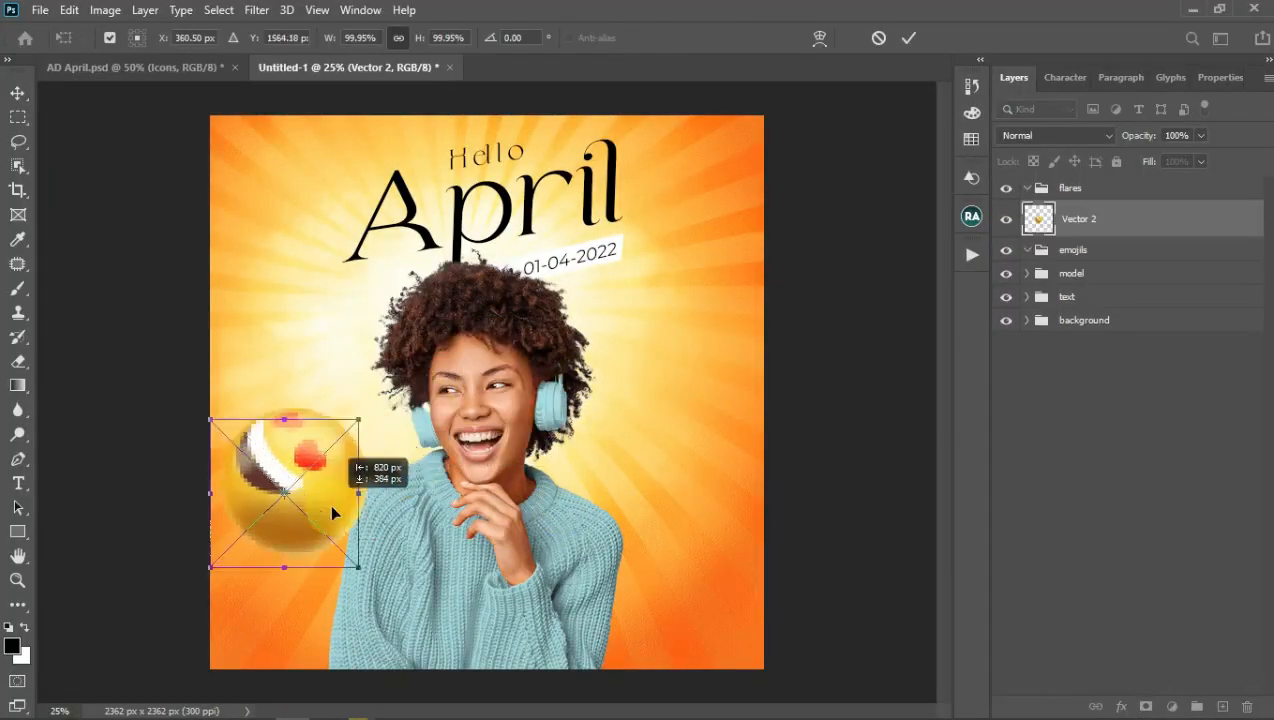
left_click_drag(355, 421, 283, 505)
left_click_drag(281, 555, 317, 533)
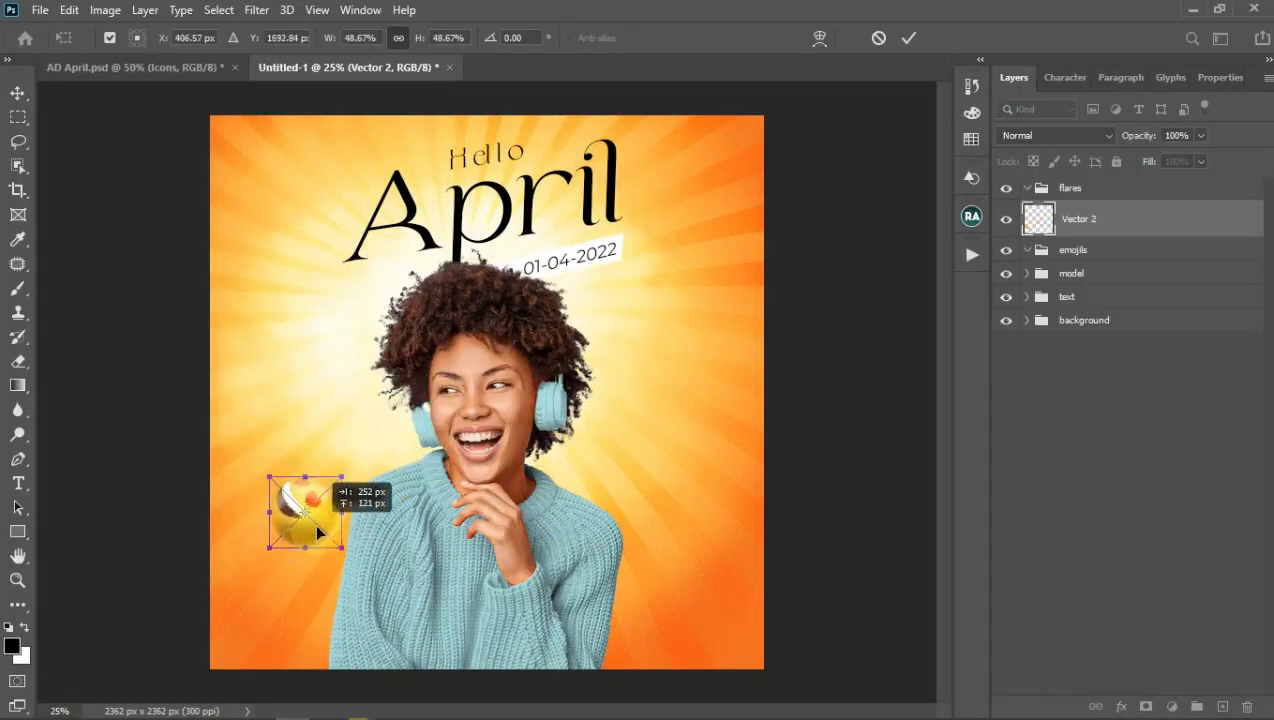
left_click(893, 44)
Step: Enlarge Vector 6 past the top-right edge and scale Capa 8 to about 130%
left_click_drag(519, 358, 724, 158)
left_click_drag(670, 342, 839, 284)
left_click(908, 38)
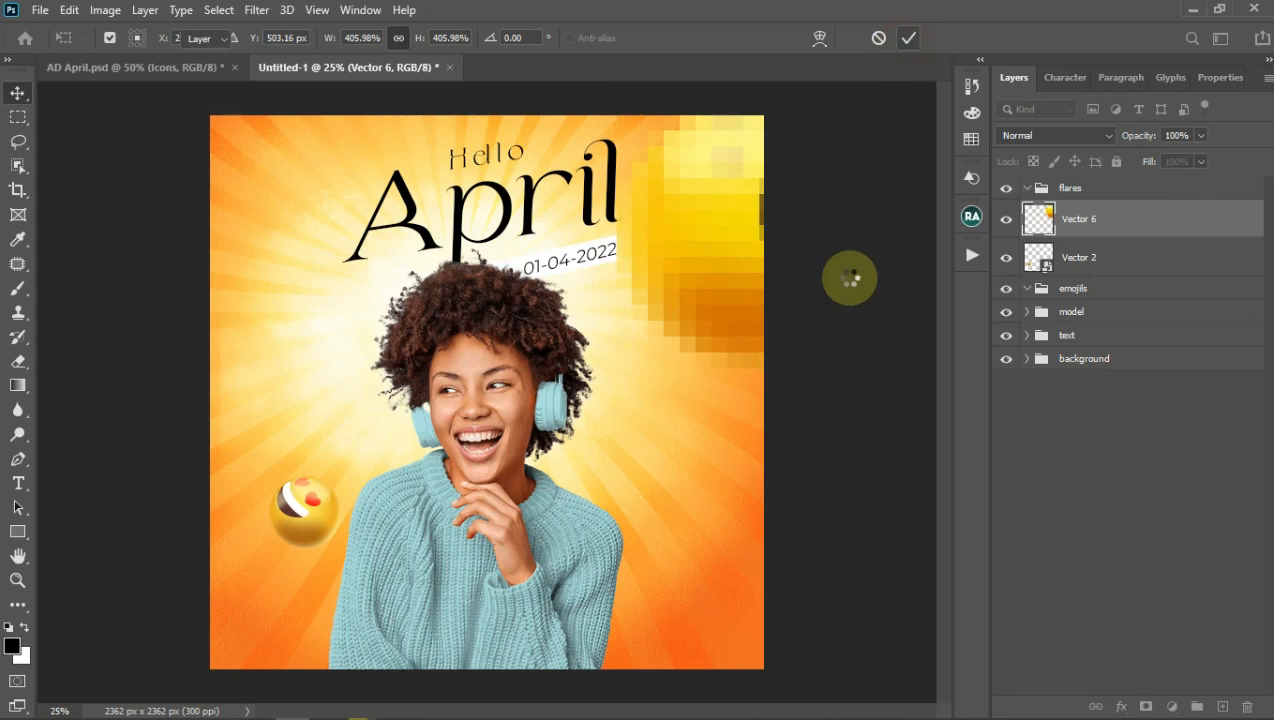
left_click_drag(550, 331, 598, 287)
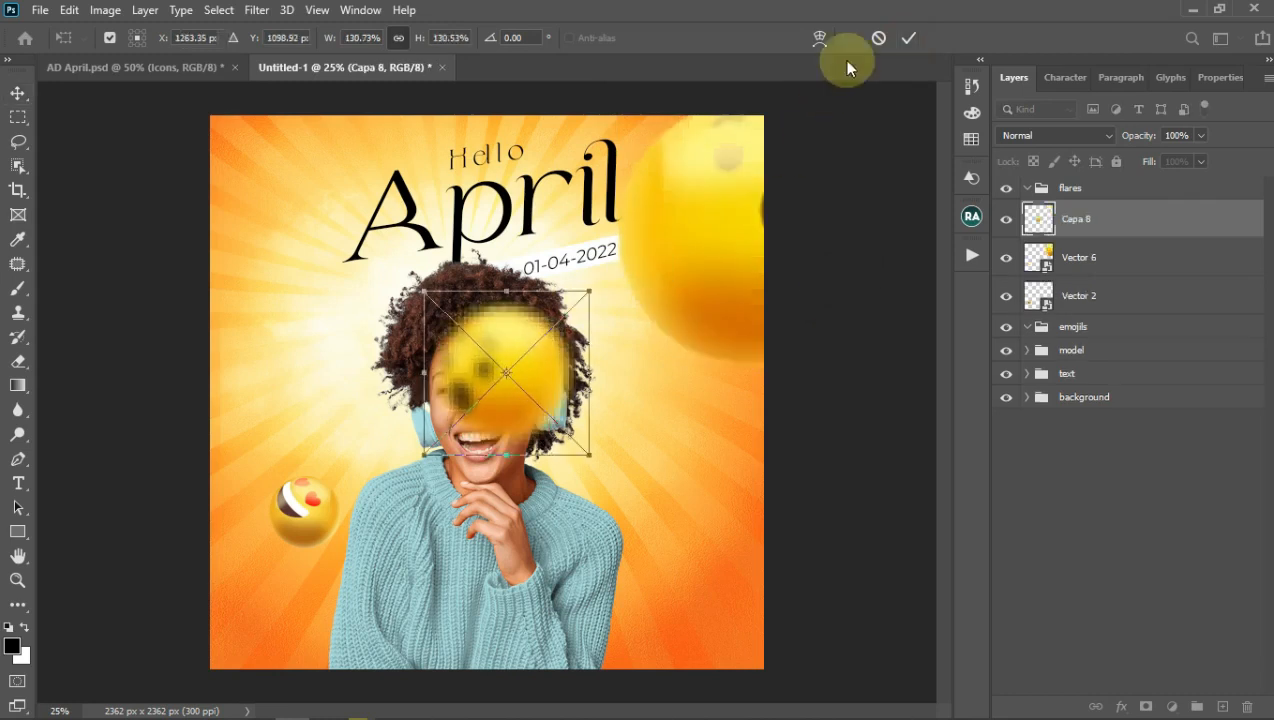
left_click(907, 38)
left_click_drag(704, 294, 716, 291)
Step: Enlarge the Capa 8 ball to about 265% and move it to the left edge
left_click(506, 376)
key("ctrl+t")
left_click_drag(584, 454, 745, 642)
left_click_drag(722, 532, 313, 449)
left_click(908, 38)
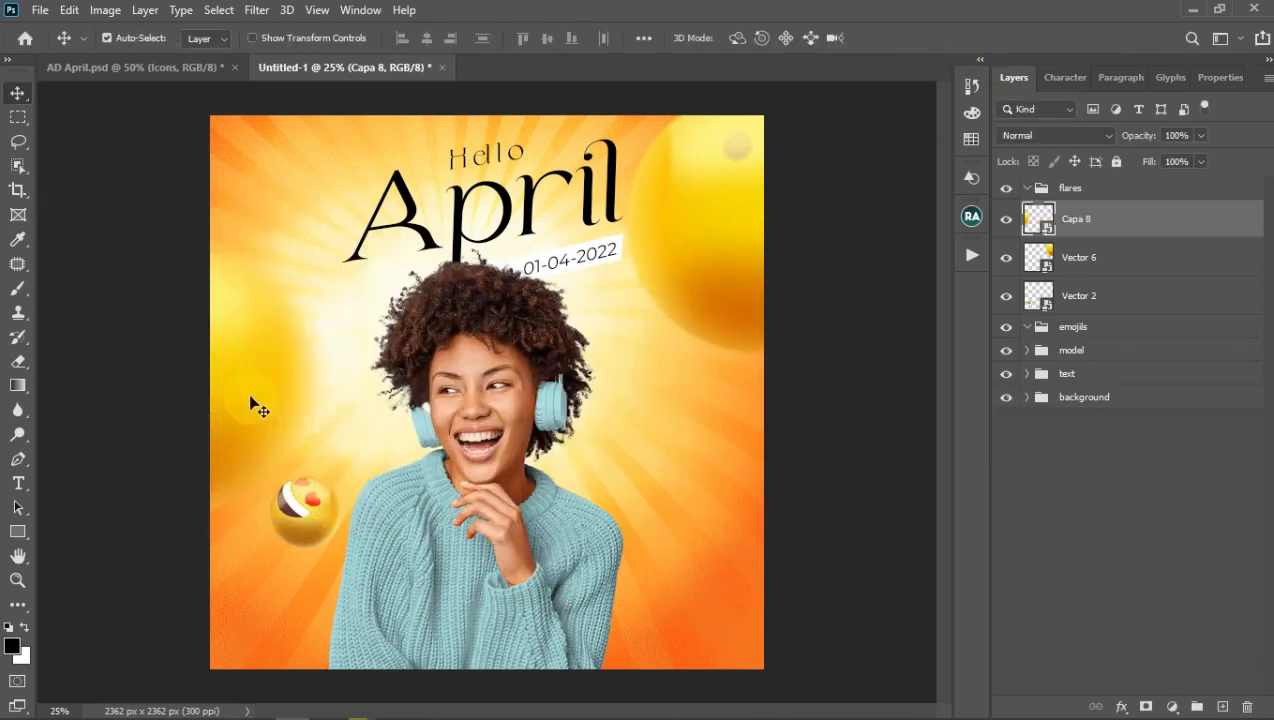
left_click_drag(250, 408, 250, 388)
left_click(355, 705)
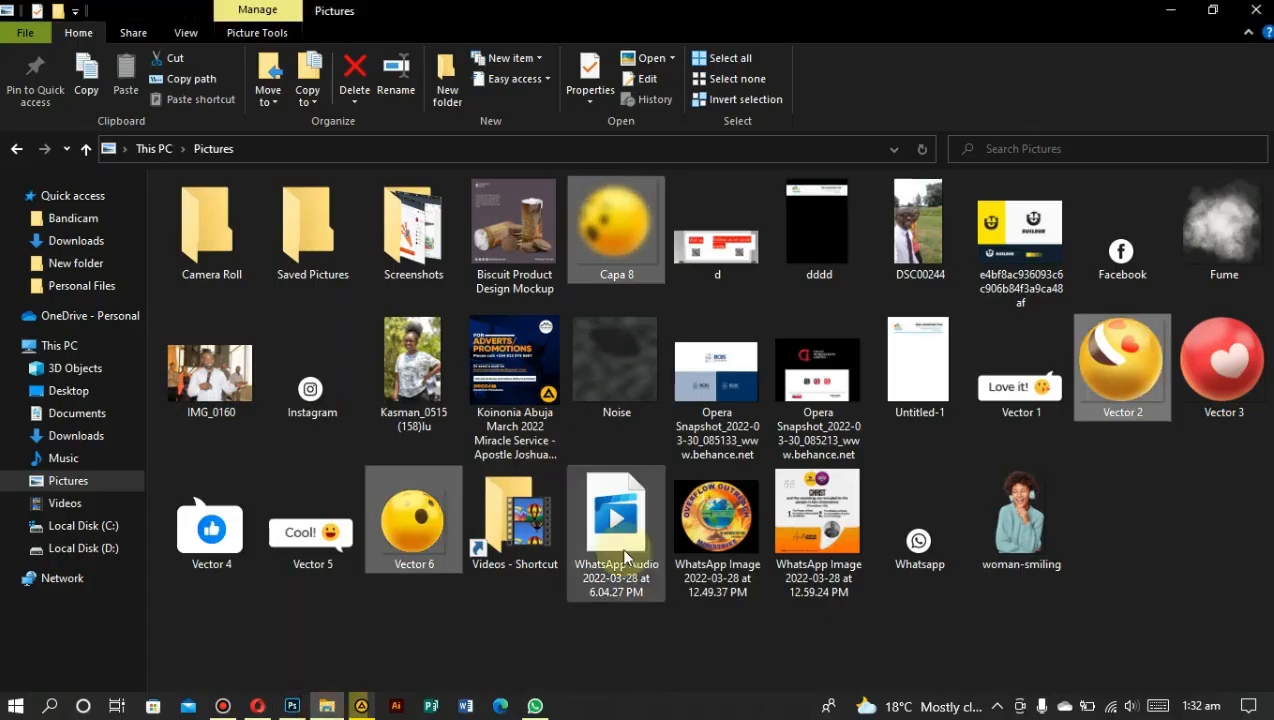
Step: Add the Vector 3 heart ball, shrunk and placed at the poster's lower right
left_click_drag(1228, 381, 691, 519)
left_click_drag(416, 320, 482, 388)
left_click_drag(540, 446, 698, 577)
left_click(908, 37)
Step: Move all four emoji layers into the emojils group
left_click(1089, 333, "shift")
left_click_drag(1089, 333, 1075, 366)
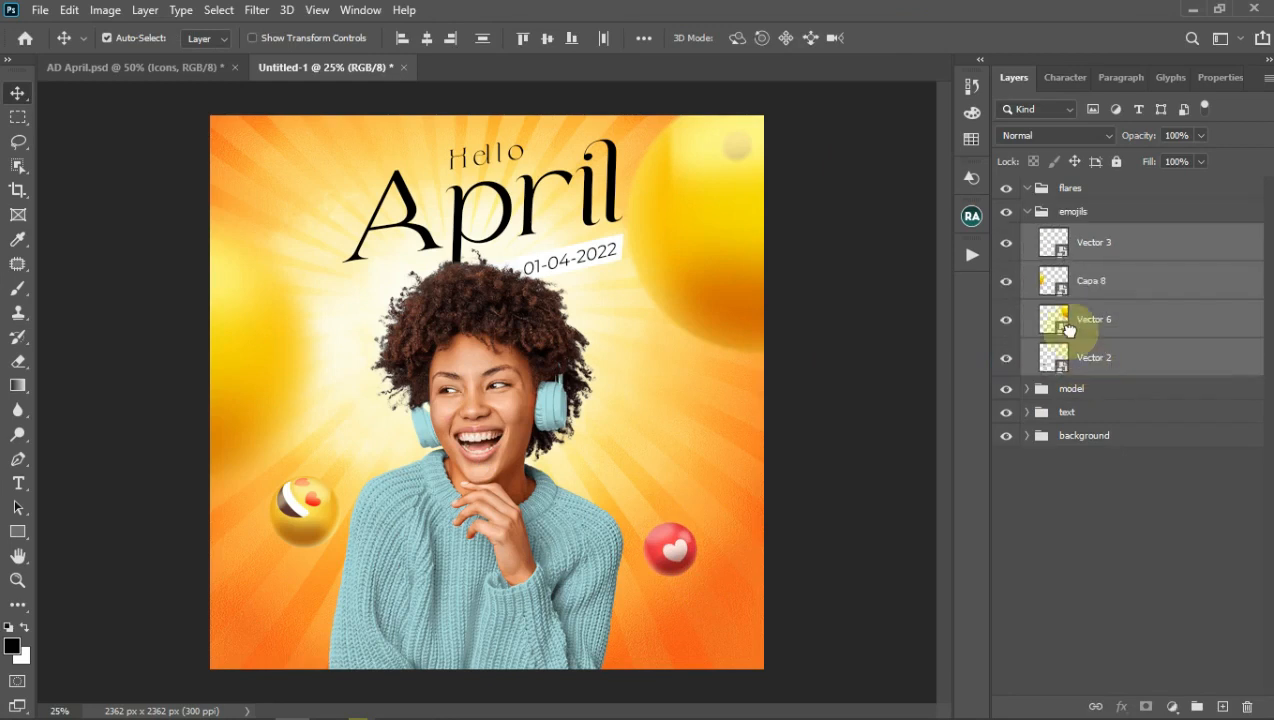
left_click(1032, 215)
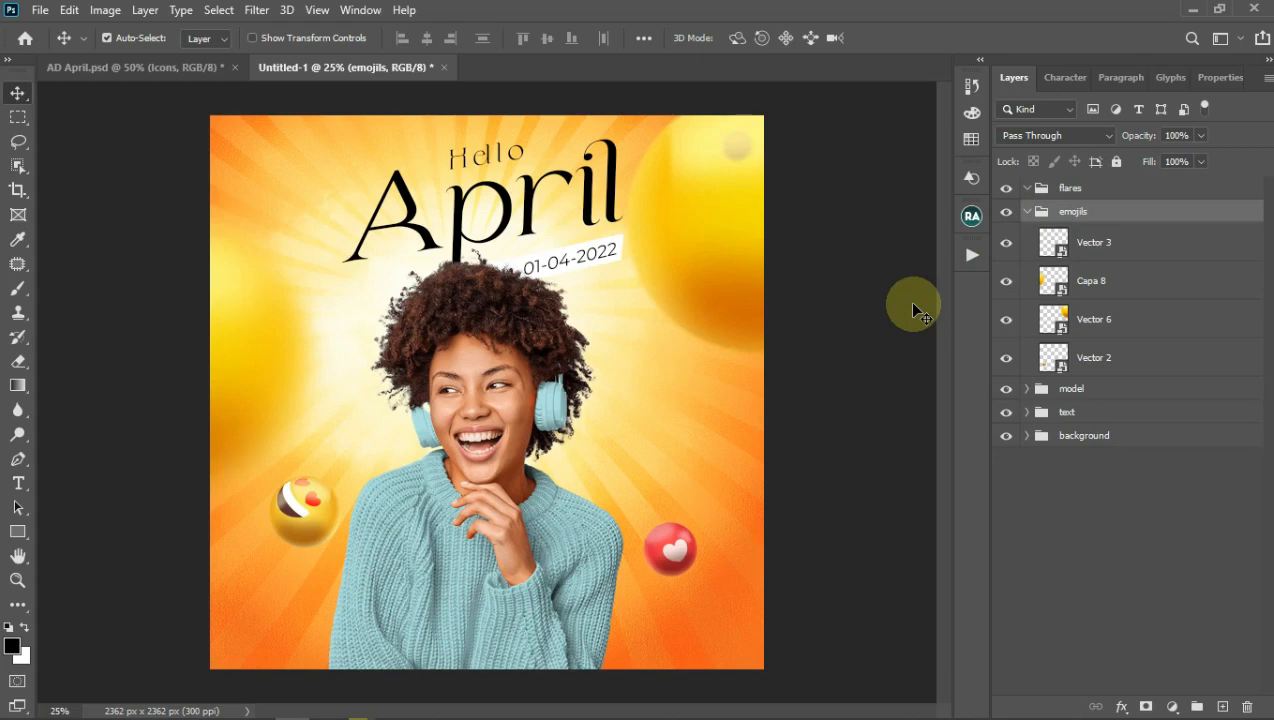
Step: Create a new group named emojils and move it above flares
left_click(1085, 218)
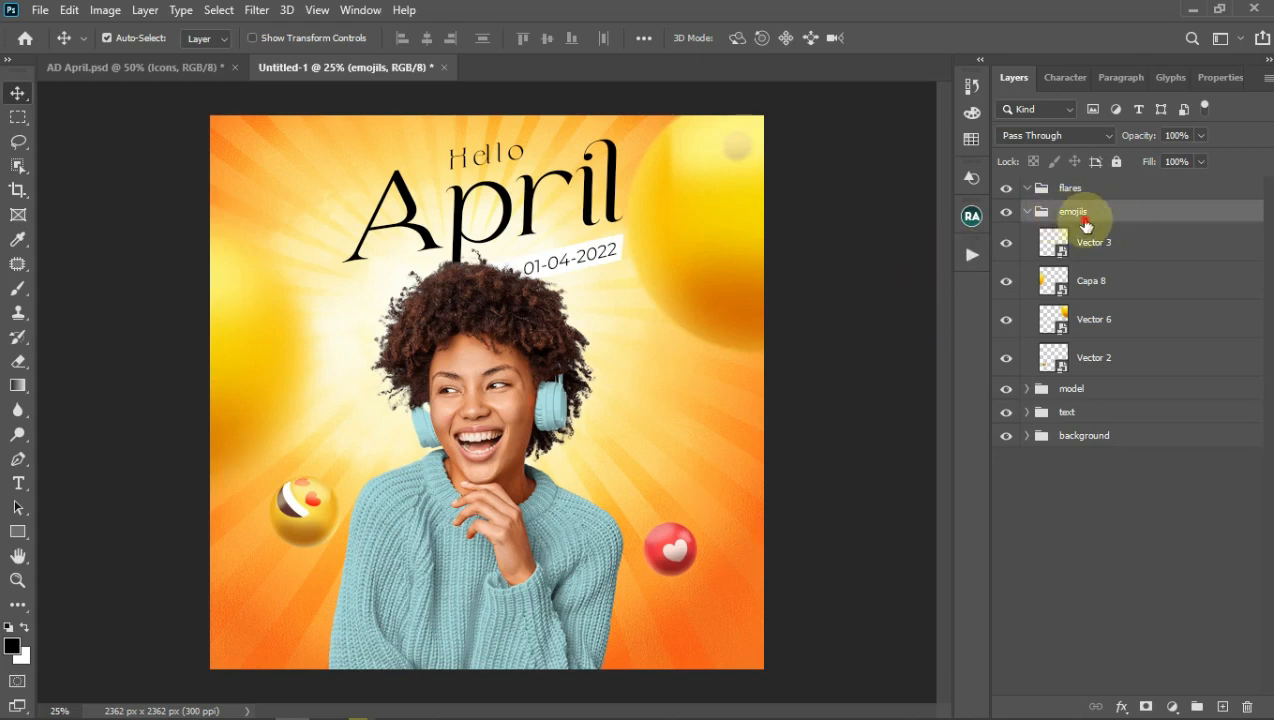
left_click(1197, 706)
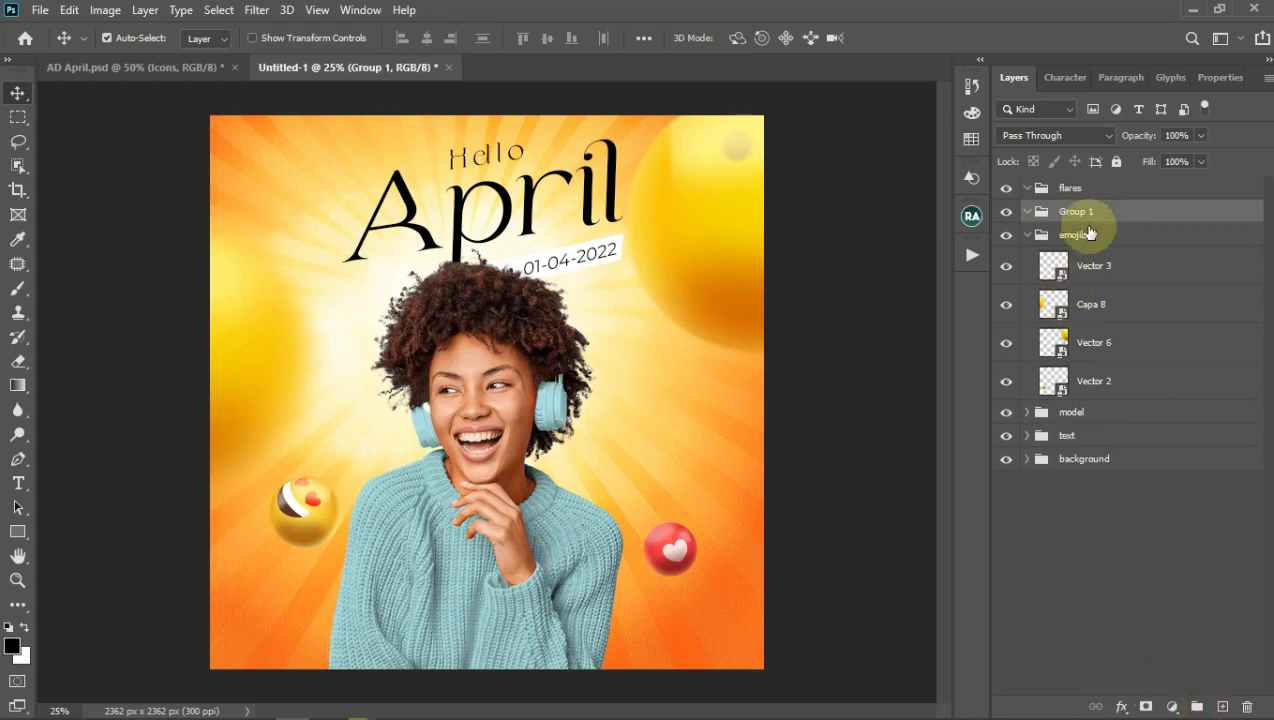
left_click(1090, 213)
type("emojils")
key("Return")
left_click_drag(1090, 213, 1079, 178)
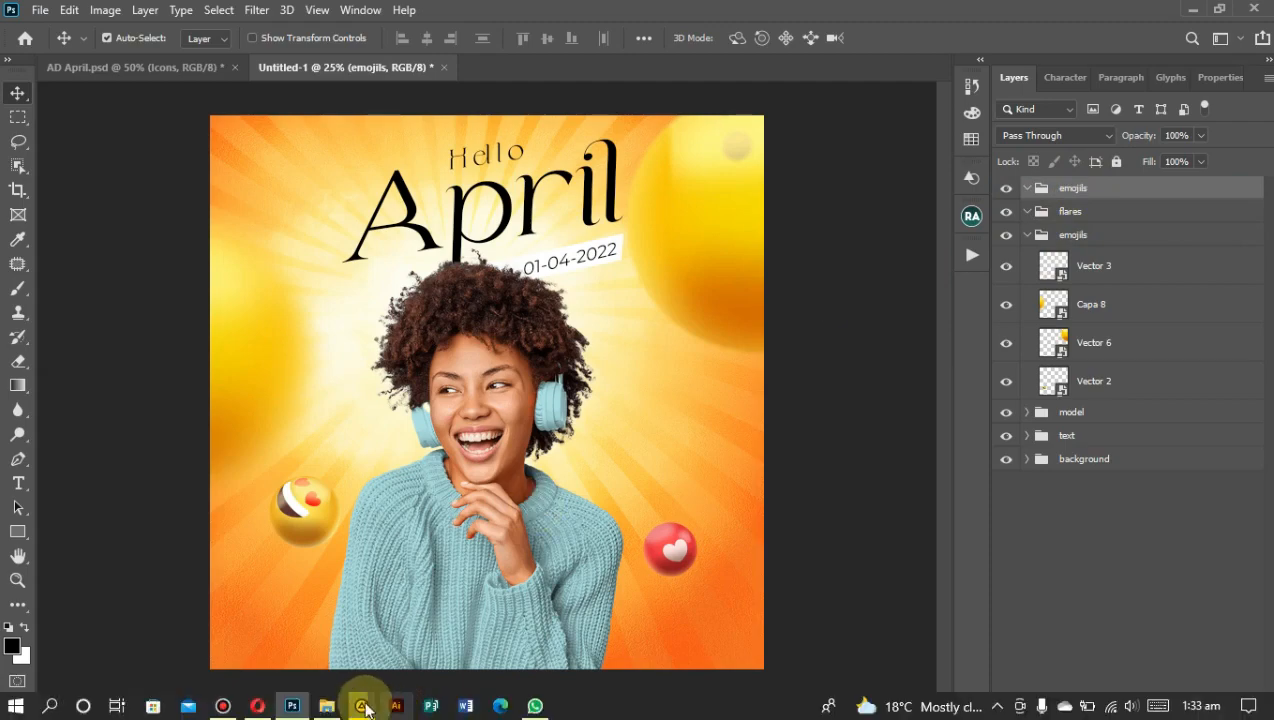
Step: Select Vector 1, Vector 5 and Vector 4 in Pictures and drag them into the poster
left_click(338, 698)
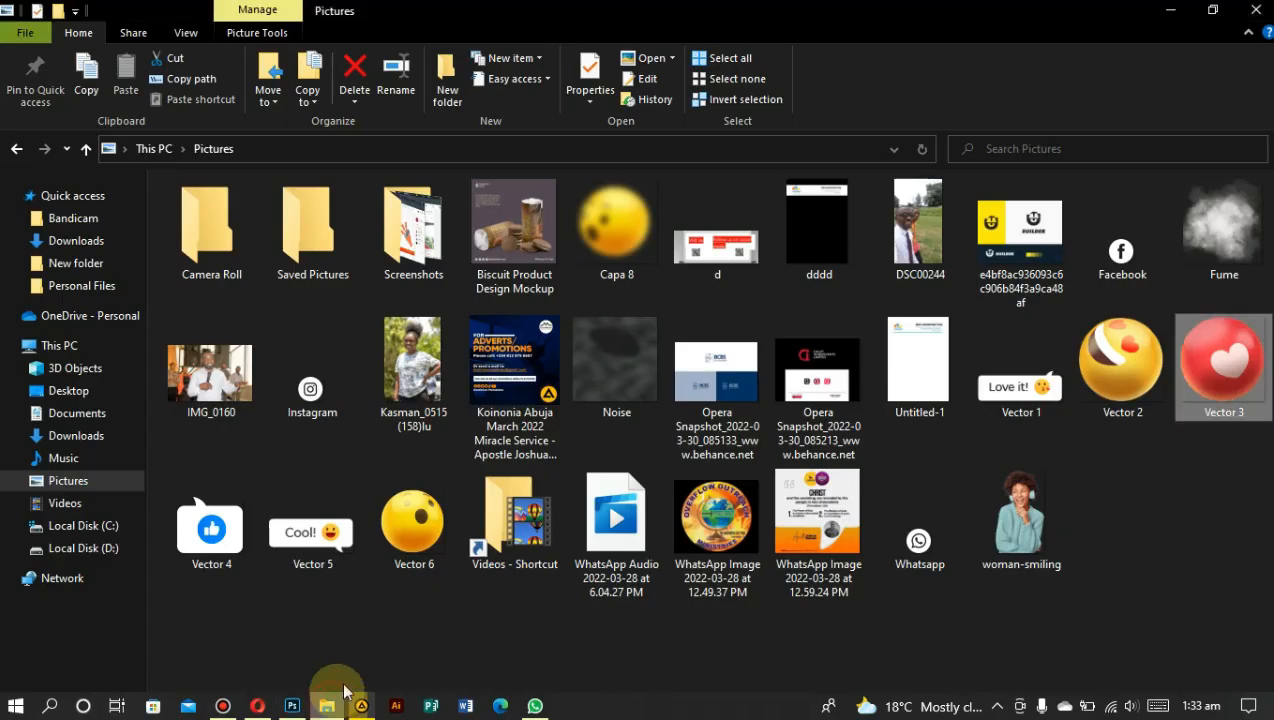
left_click(1135, 255)
left_click(1006, 405)
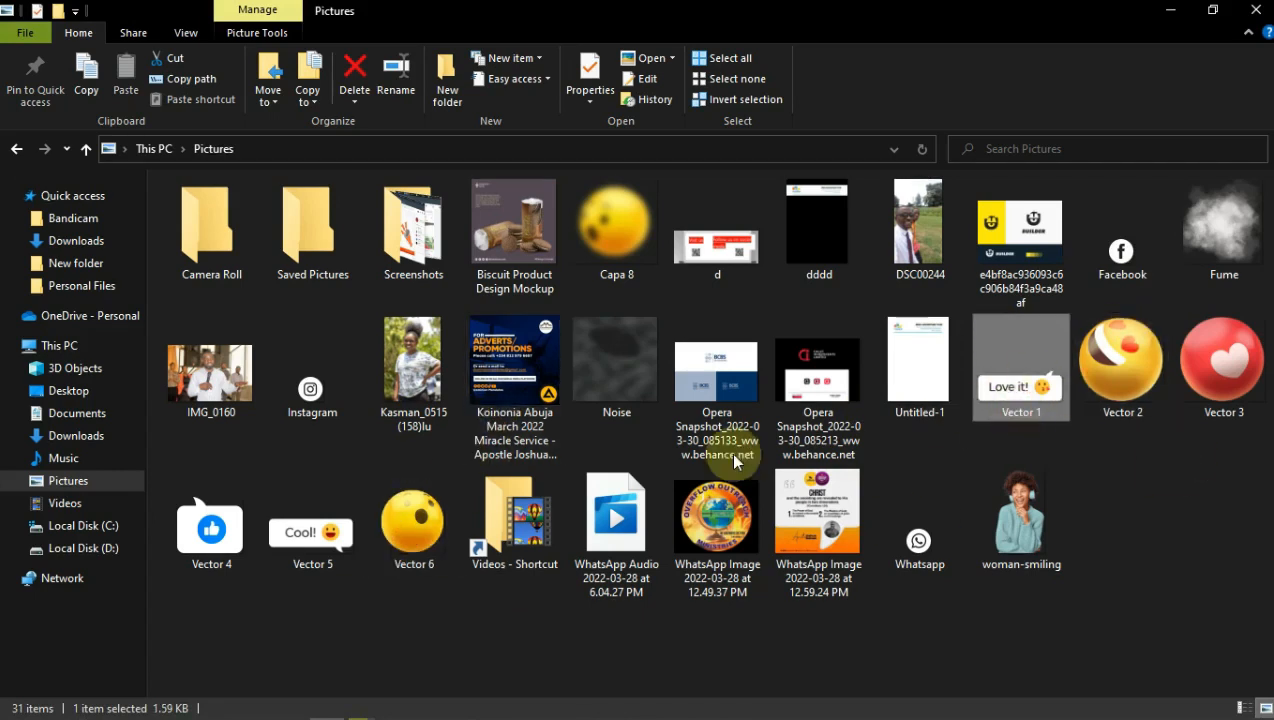
left_click(298, 543, "ctrl")
left_click(225, 543, "ctrl")
left_click_drag(330, 540, 491, 498)
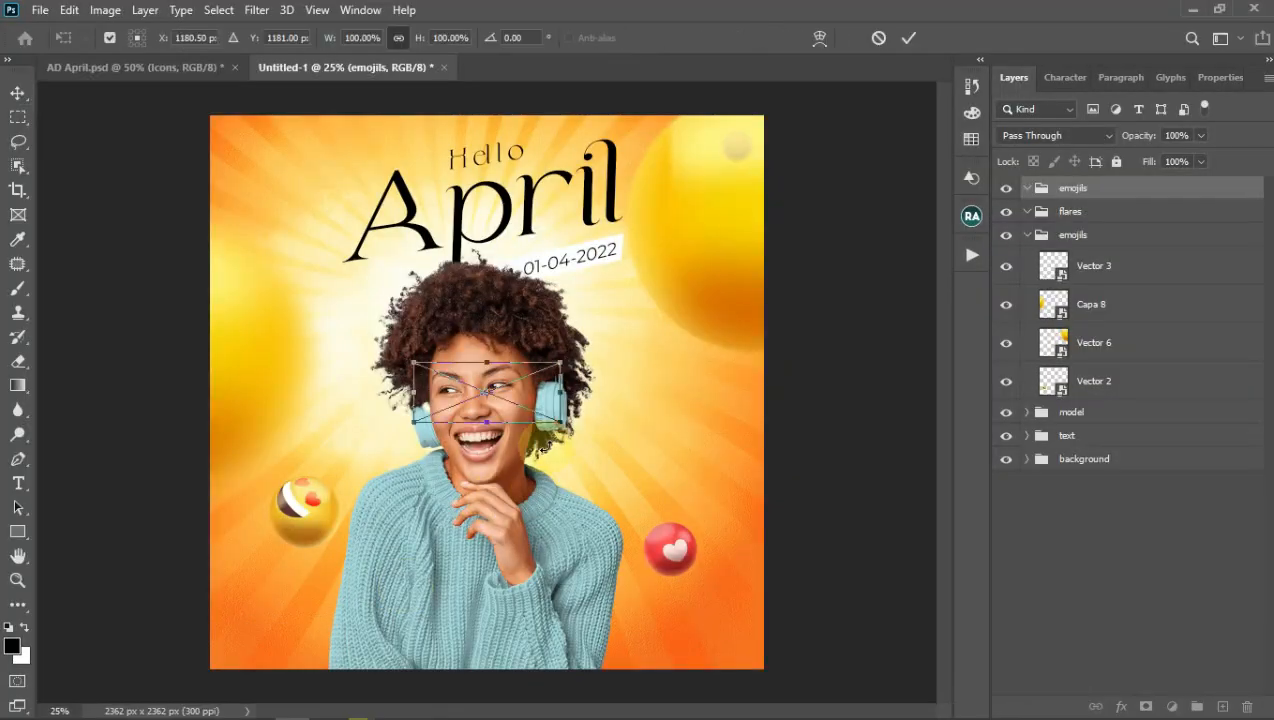
Step: Place the Cool! badge down-left beside the woman and the Love it! badge at the top-left
left_click_drag(465, 410, 393, 475)
left_click(908, 37)
left_click_drag(466, 378, 285, 158)
left_click(908, 37)
Step: Shrink the thumbs-up badge to about half size right of the face, then move the badges into the emojils group
left_click_drag(452, 364, 600, 451)
left_click(907, 38)
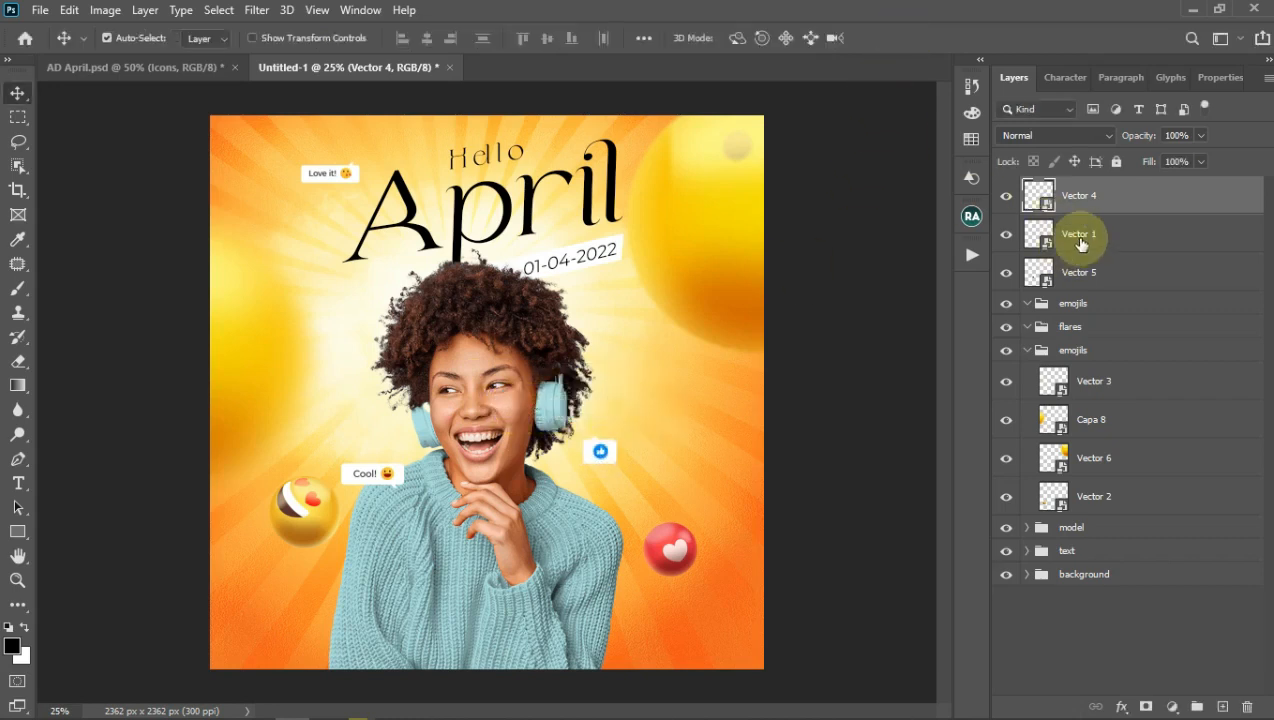
left_click(1083, 272, "shift")
left_click_drag(1083, 272, 1078, 303)
Step: Duplicate the Vector 6 emoji to the top of emojils, shrunk small beside the woman's face
left_click(1169, 457)
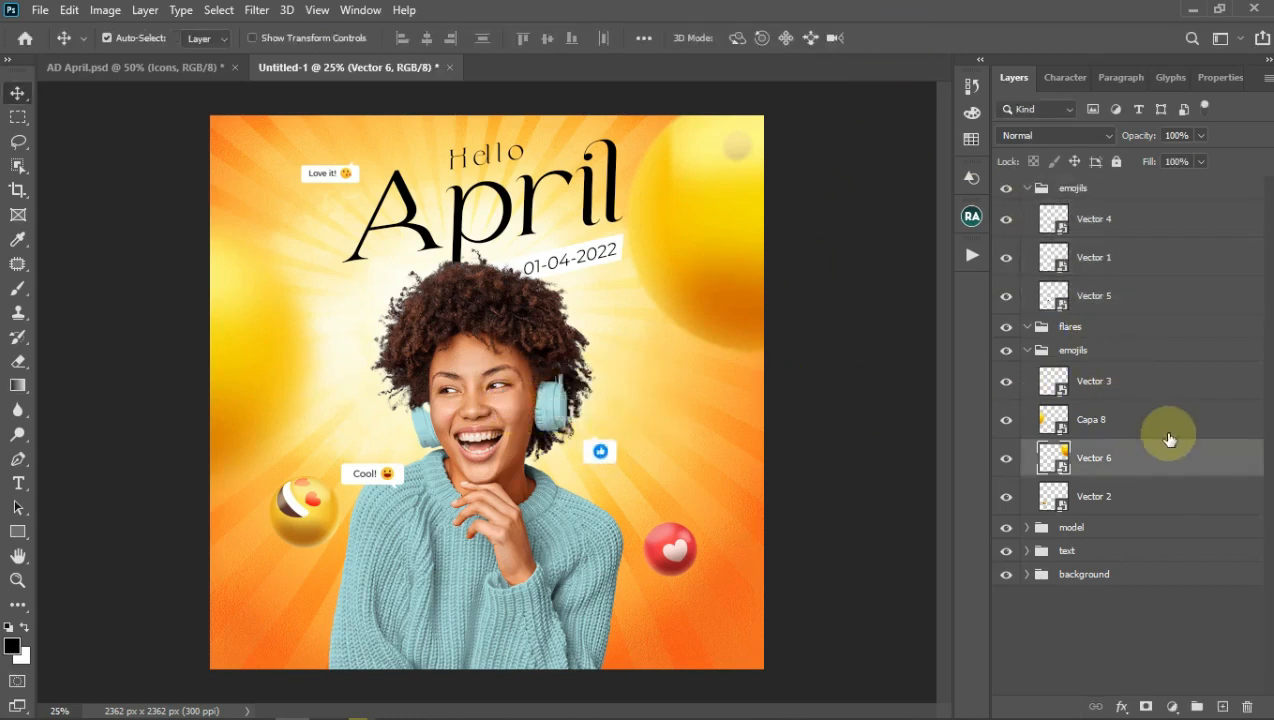
left_click_drag(1162, 443, 1110, 268)
key("ctrl+t")
left_click_drag(887, 94, 700, 282)
left_click_drag(690, 345, 699, 422)
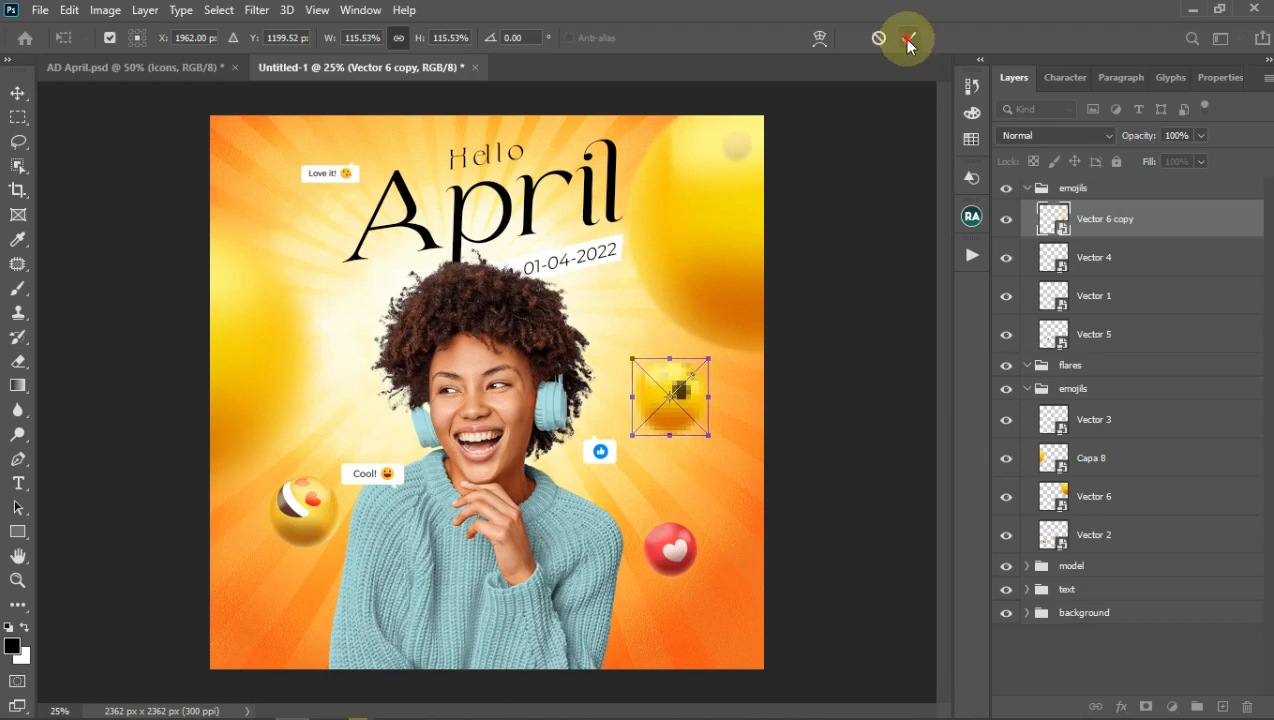
left_click(908, 37)
Step: Copy the red heart to the upper left and duplicate the Capa 8 glow emoji into the top emojils group
left_click(669, 549)
left_click_drag(670, 548, 335, 337)
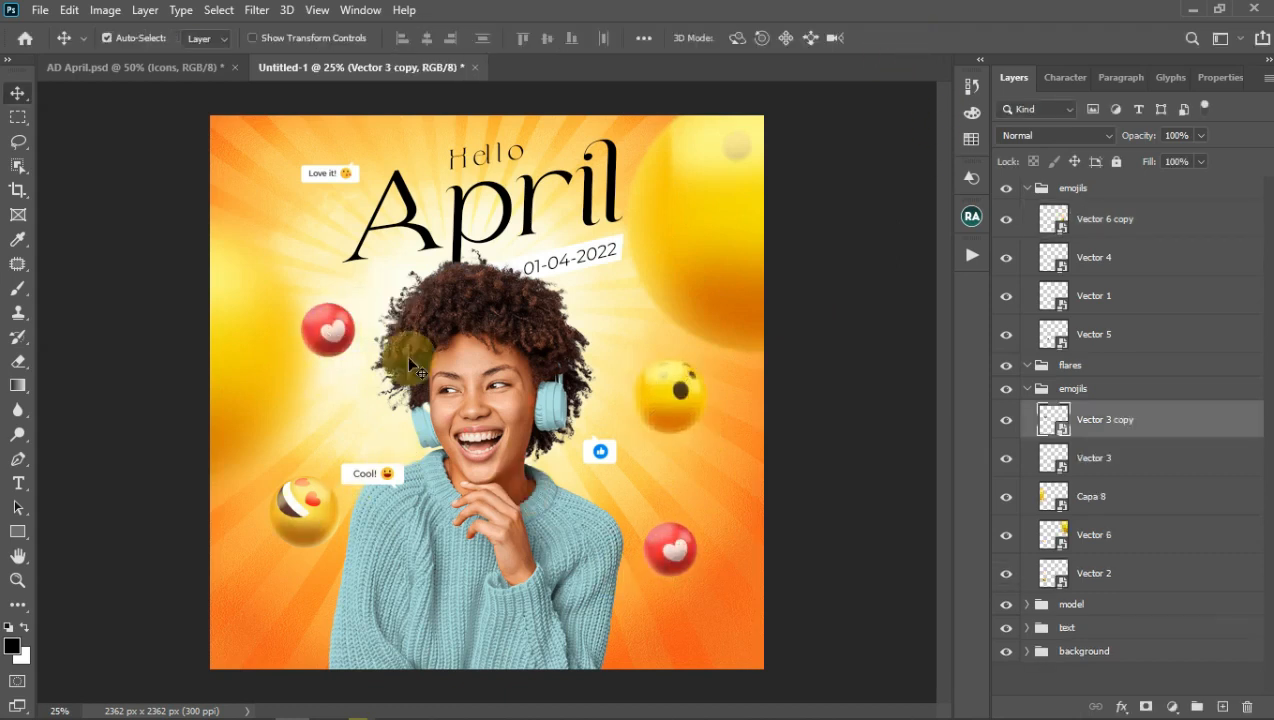
left_click(321, 515)
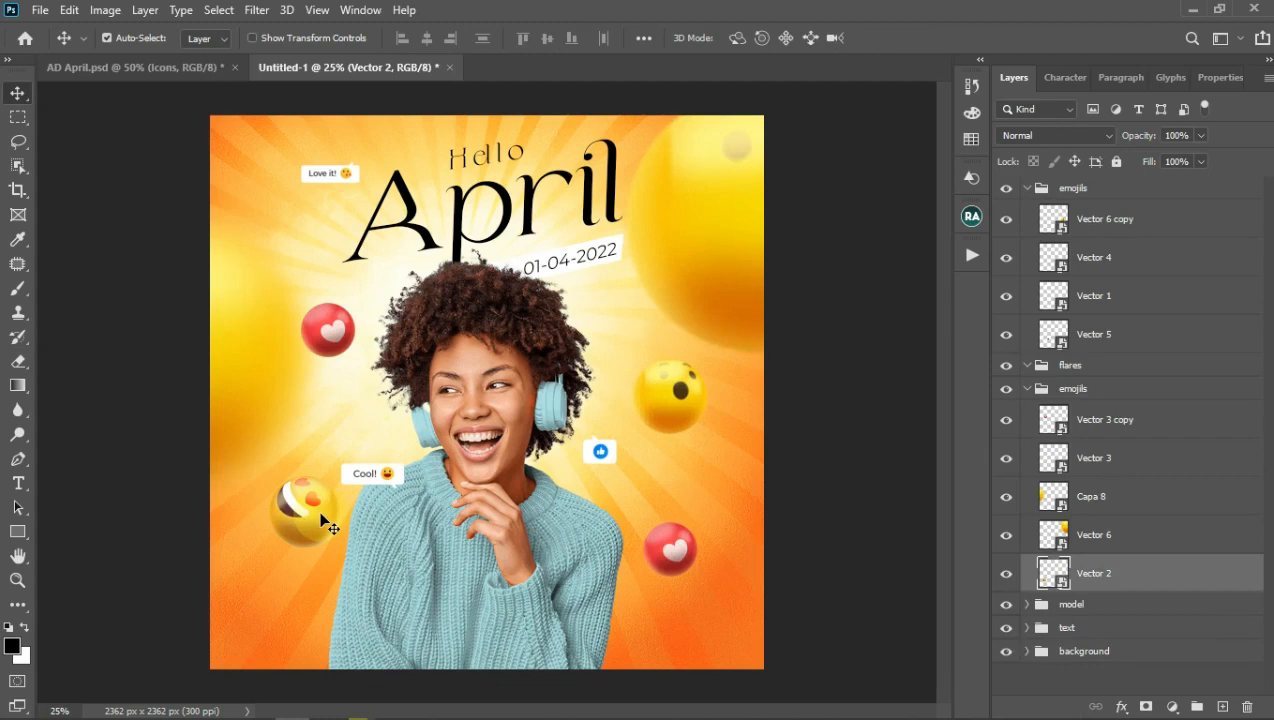
left_click(262, 373)
key("ctrl+j")
left_click_drag(1124, 488, 1095, 208)
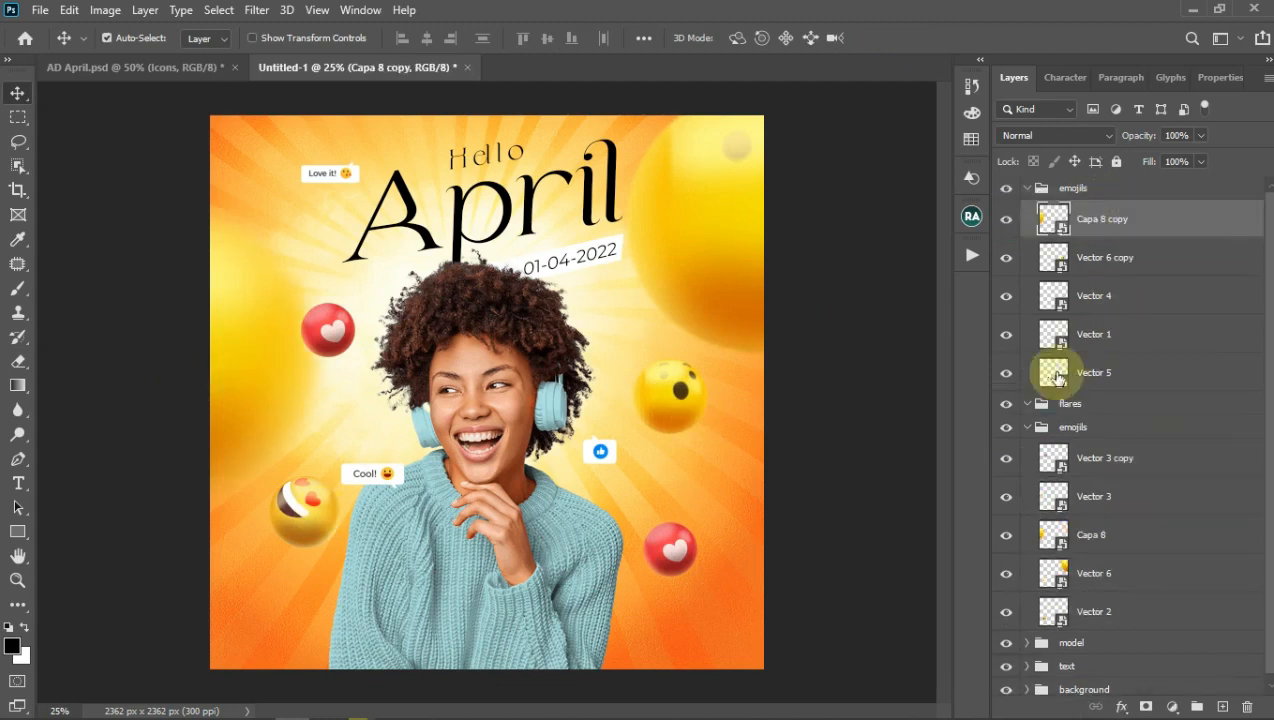
Step: Put the Capa 8 copy beneath the woman layer, scaled to about 75%, flipped vertically at lower right
left_click(1027, 427)
left_click(529, 570)
left_click_drag(1107, 321, 1098, 489)
key("ctrl+t")
left_click_drag(344, 188, 222, 308)
left_click_drag(207, 388, 630, 631)
left_click(69, 9)
mouse_move(250, 438)
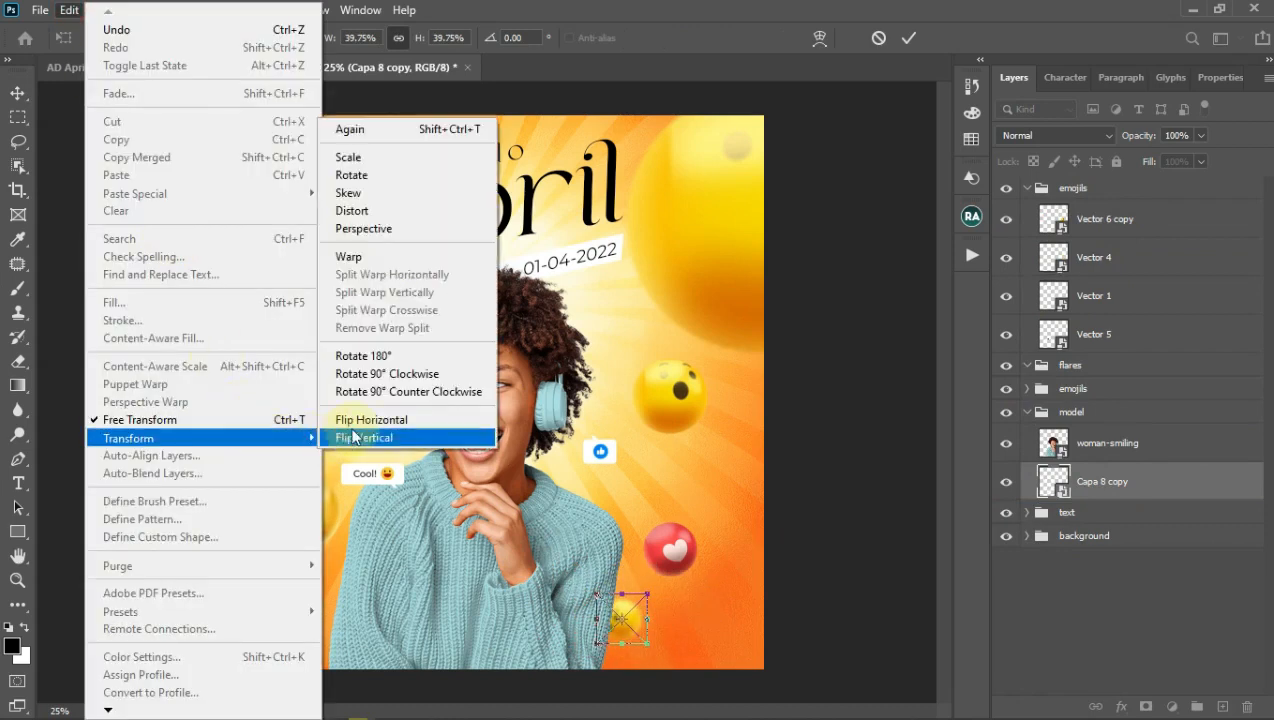
left_click(353, 437)
left_click(908, 38)
Step: Nudge the red heart up and add a small copy of the yellow Vector 6 emoji at the lower left
left_click_drag(670, 540, 679, 522)
left_click(624, 612)
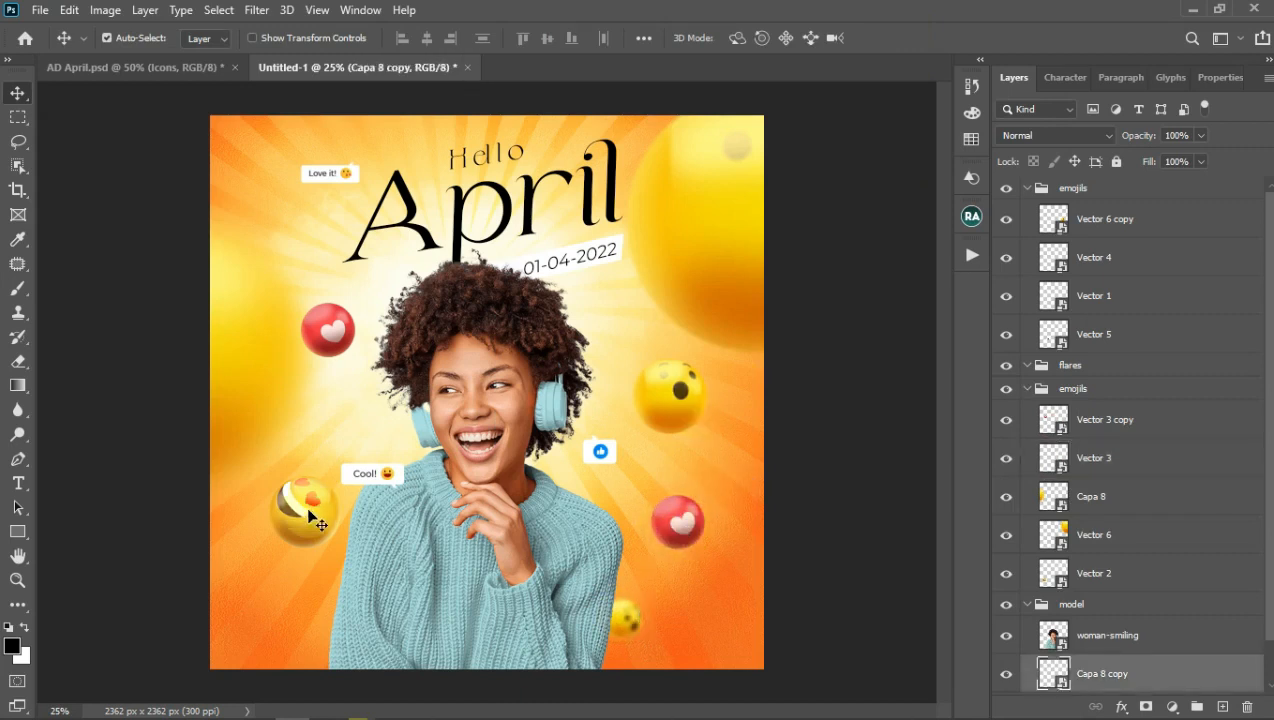
left_click(714, 264)
key("ctrl+j")
key("ctrl+t")
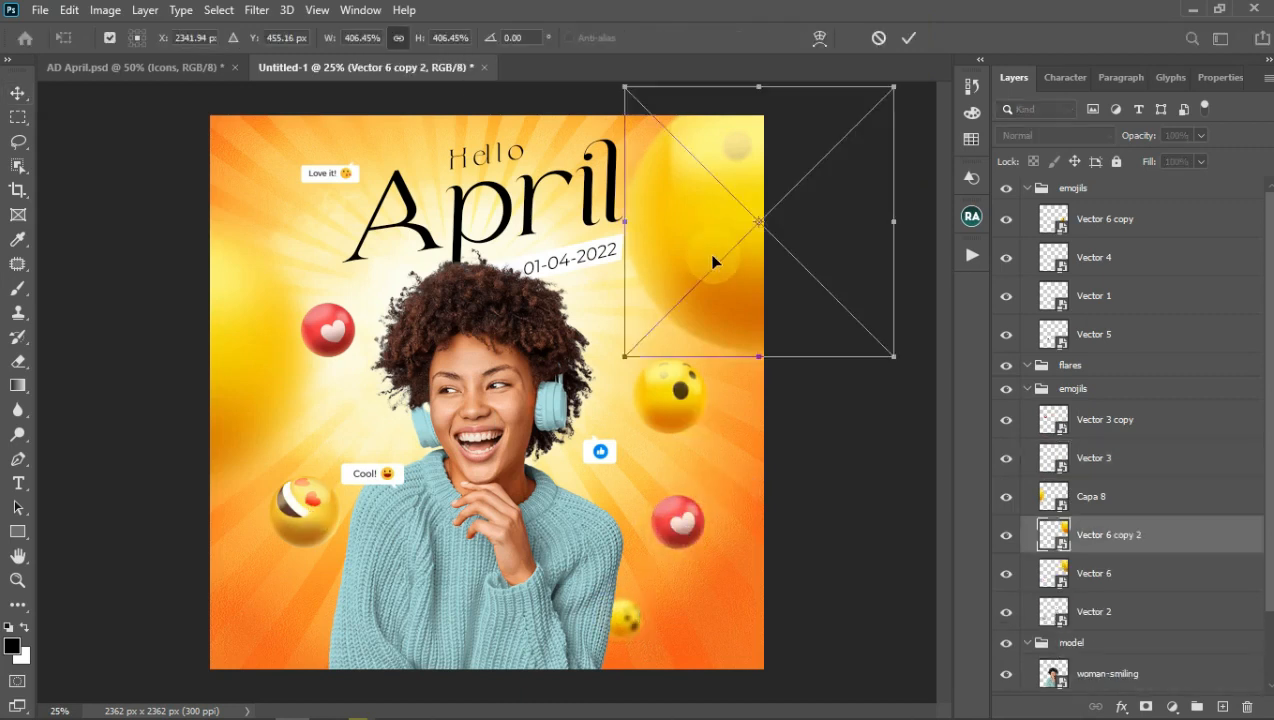
left_click_drag(624, 356, 361, 636)
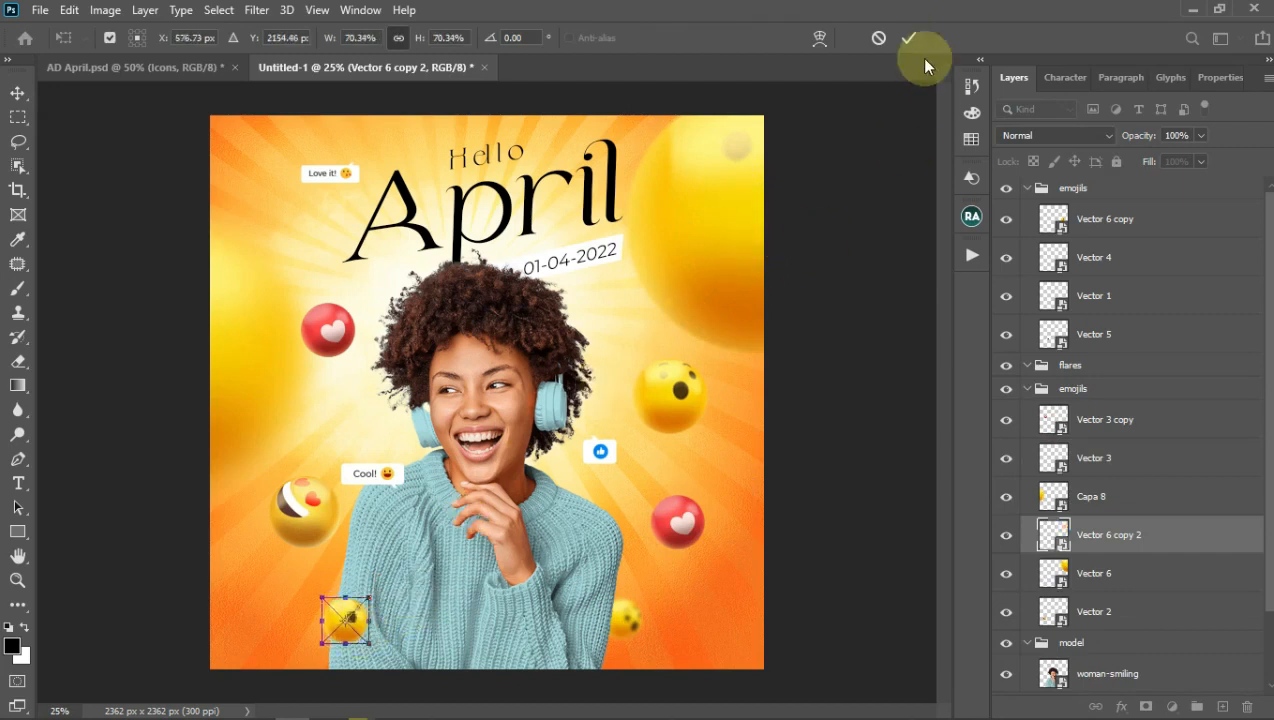
left_click(908, 38)
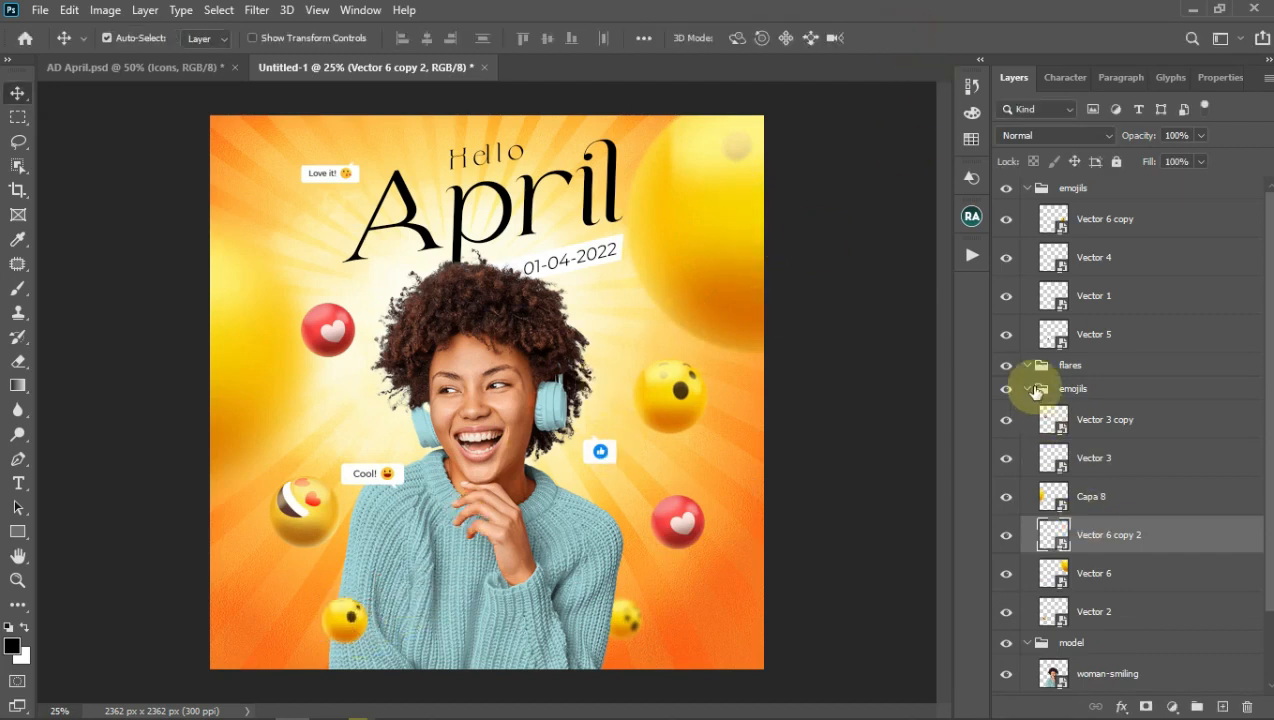
Step: Move Vector 6 copy 2 to the top of emojils and collapse the emojils and model groups
left_click_drag(1145, 540, 1106, 205)
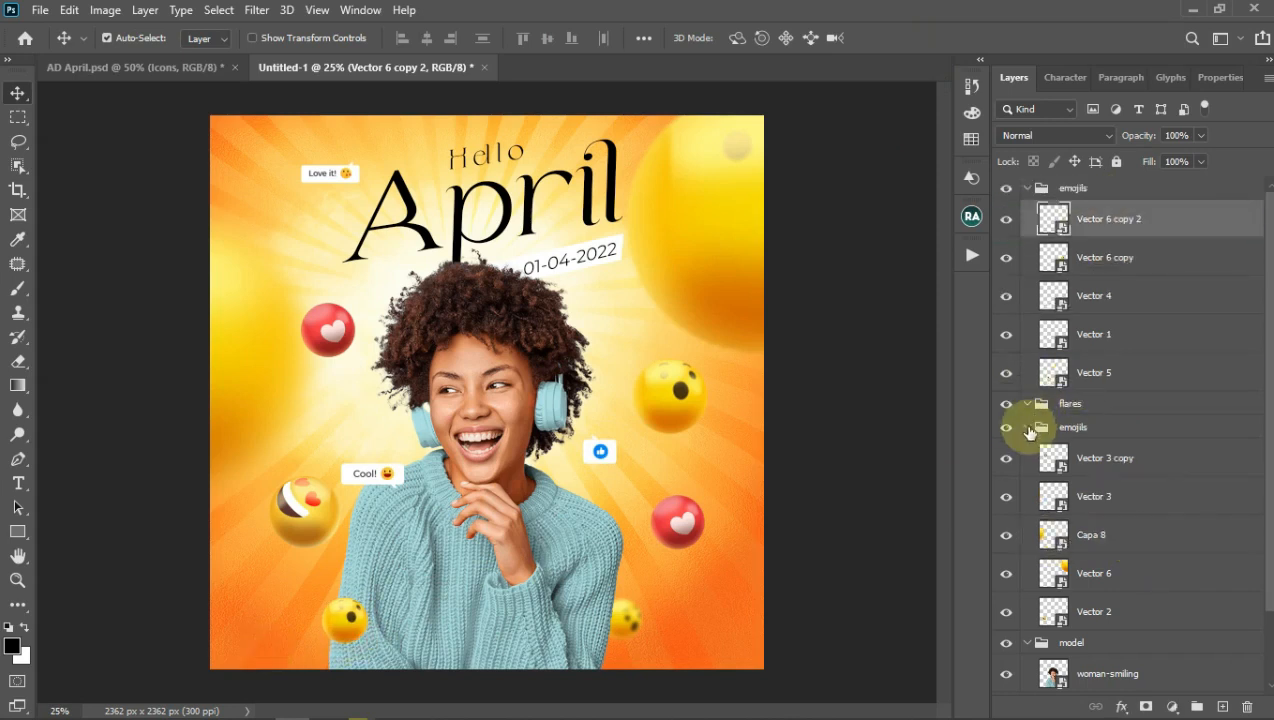
left_click(1027, 427)
left_click(1027, 450)
left_click(1030, 188)
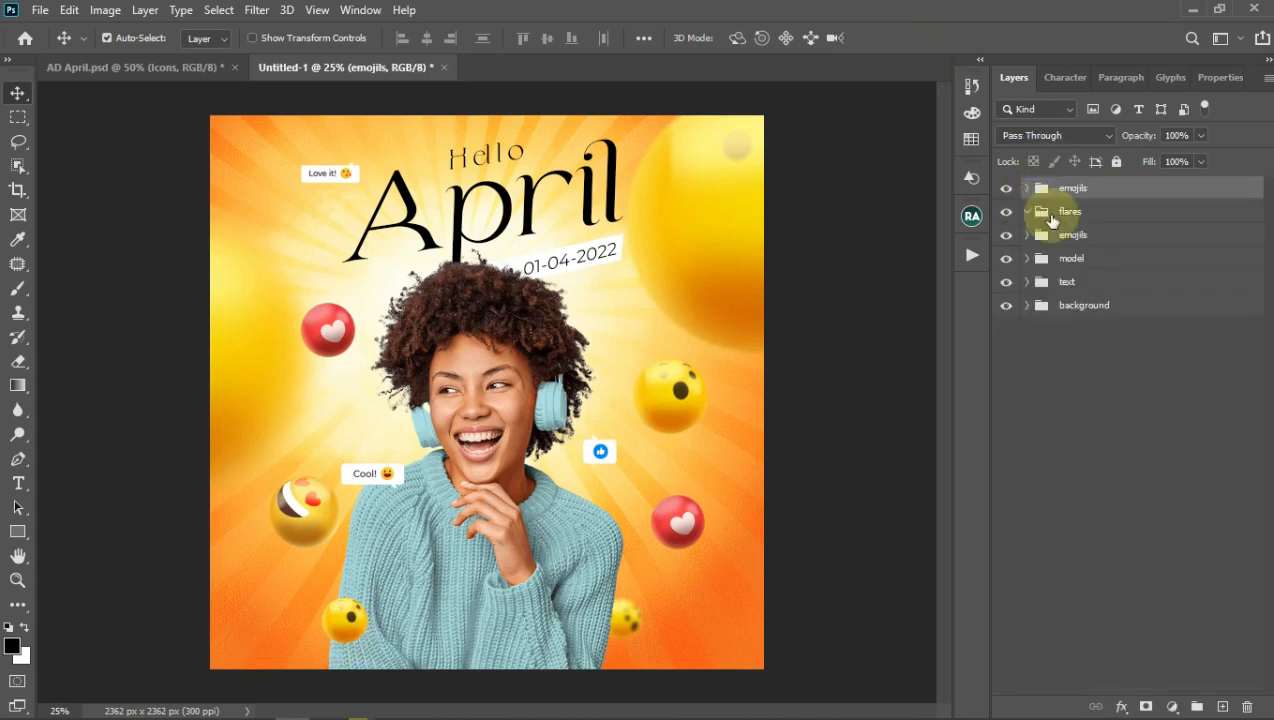
Step: Move a light flare beside the red heart and reposition the Capa 8 and wow emojis
left_click(1034, 214)
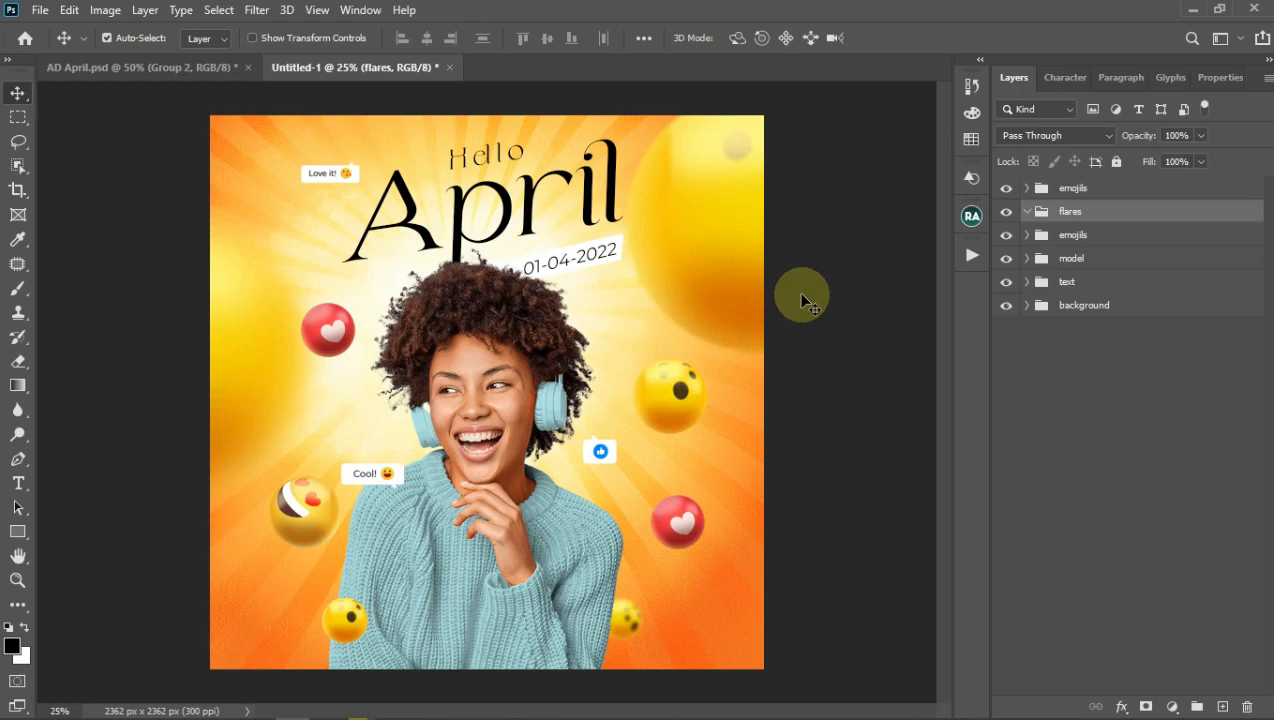
left_click_drag(397, 310, 699, 307)
left_click_drag(700, 309, 339, 394)
left_click(265, 380)
mouse_move(252, 377)
left_mouse_down()
mouse_move(237, 370)
mouse_move(240, 385)
left_mouse_up()
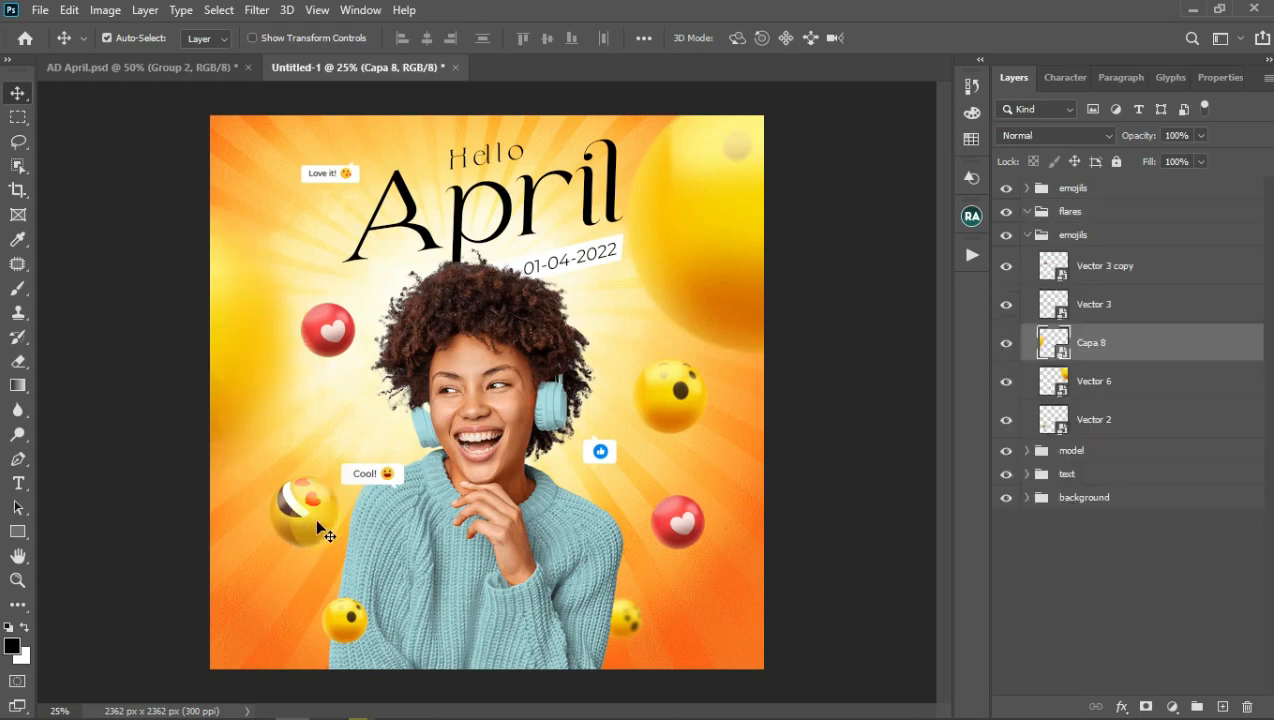
left_click_drag(676, 404, 607, 398)
left_click_drag(616, 397, 627, 384)
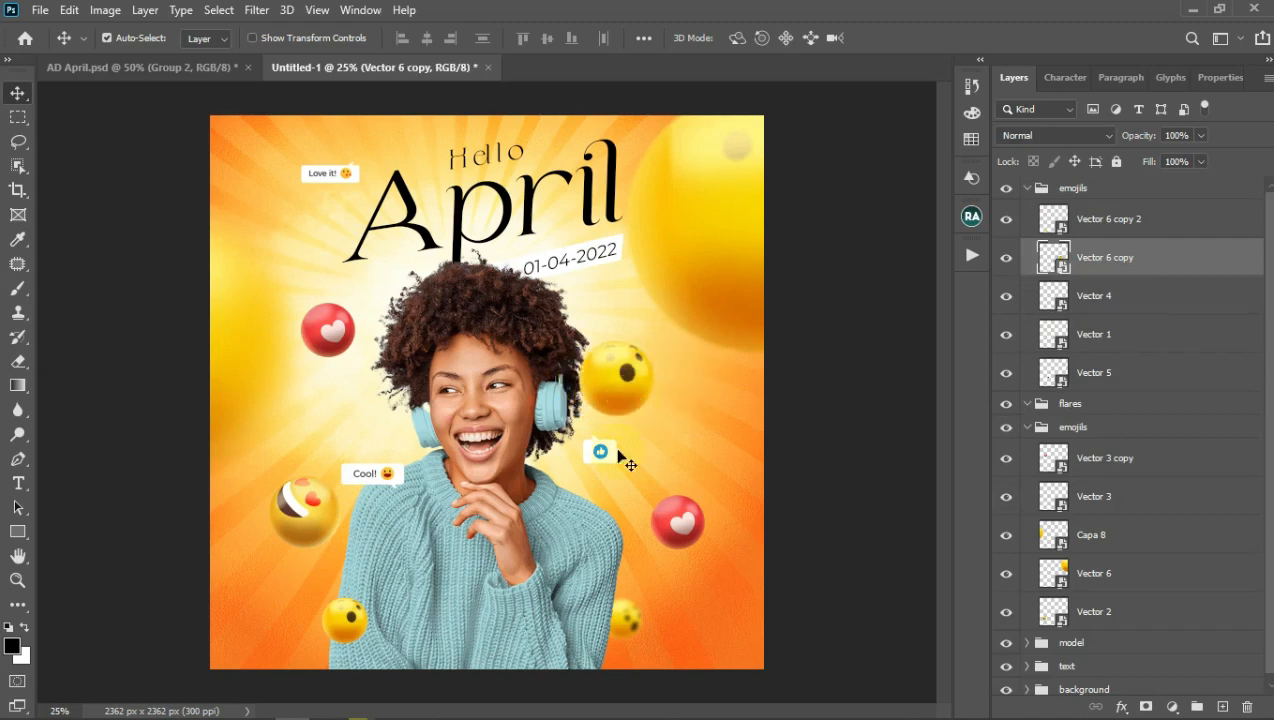
Step: Shrink the heart-eyes emoji to about 31% and tuck it beside the A of April
left_click(308, 516)
left_click_drag(309, 513, 341, 229)
key("ctrl+t")
left_click_drag(378, 186, 348, 212)
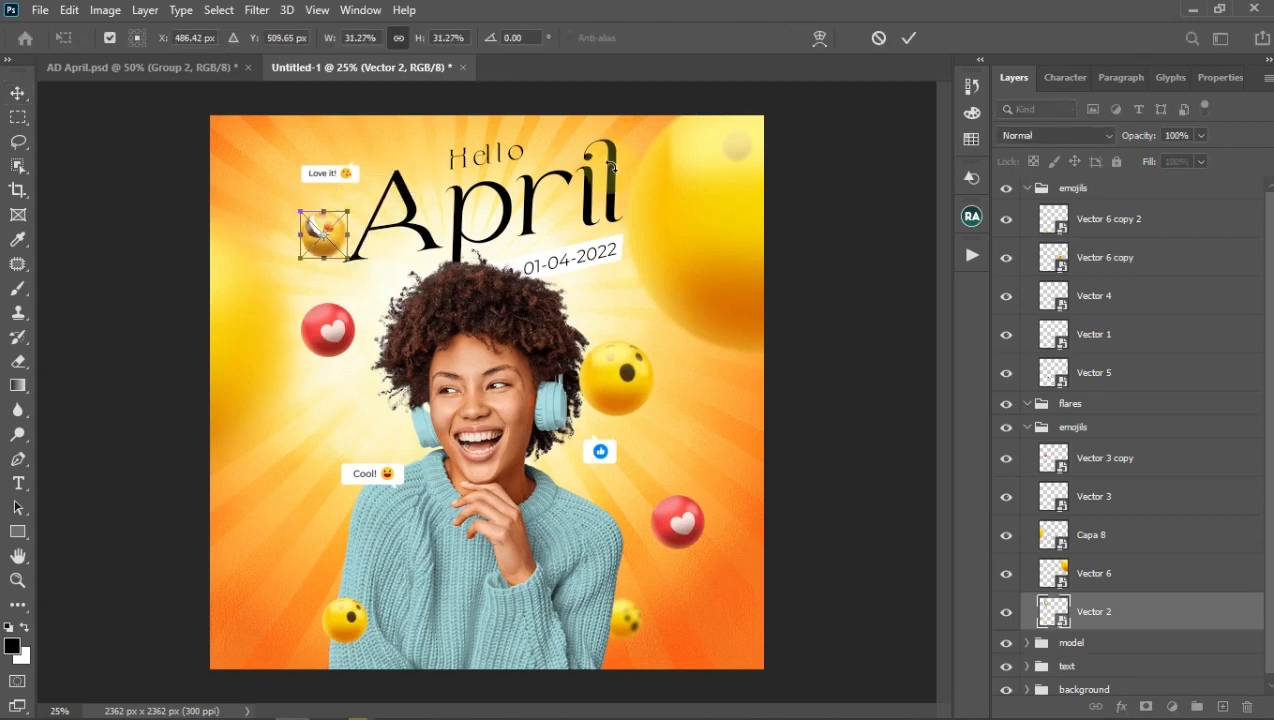
left_click(907, 38)
left_click_drag(331, 243, 352, 232)
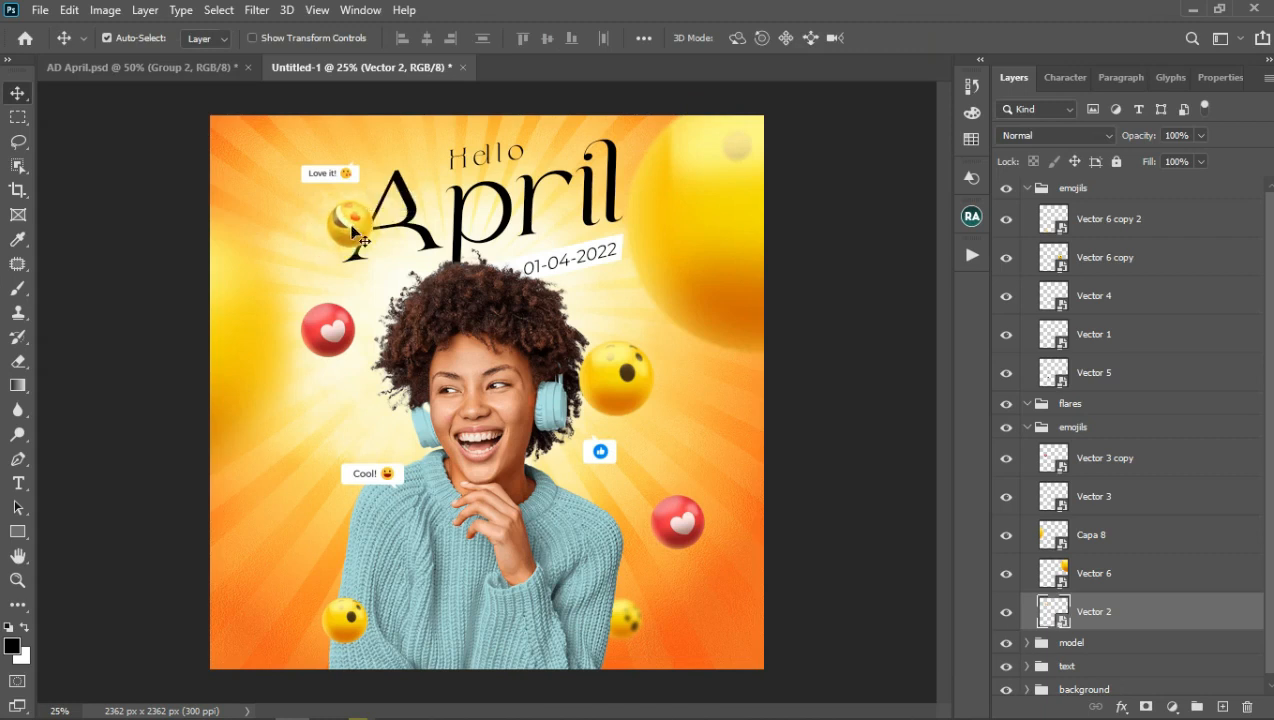
Step: Enlarge the red heart copy at the lower left edge and the Cool! badge to about 57%
left_click_drag(329, 332, 266, 465)
key("ctrl+t")
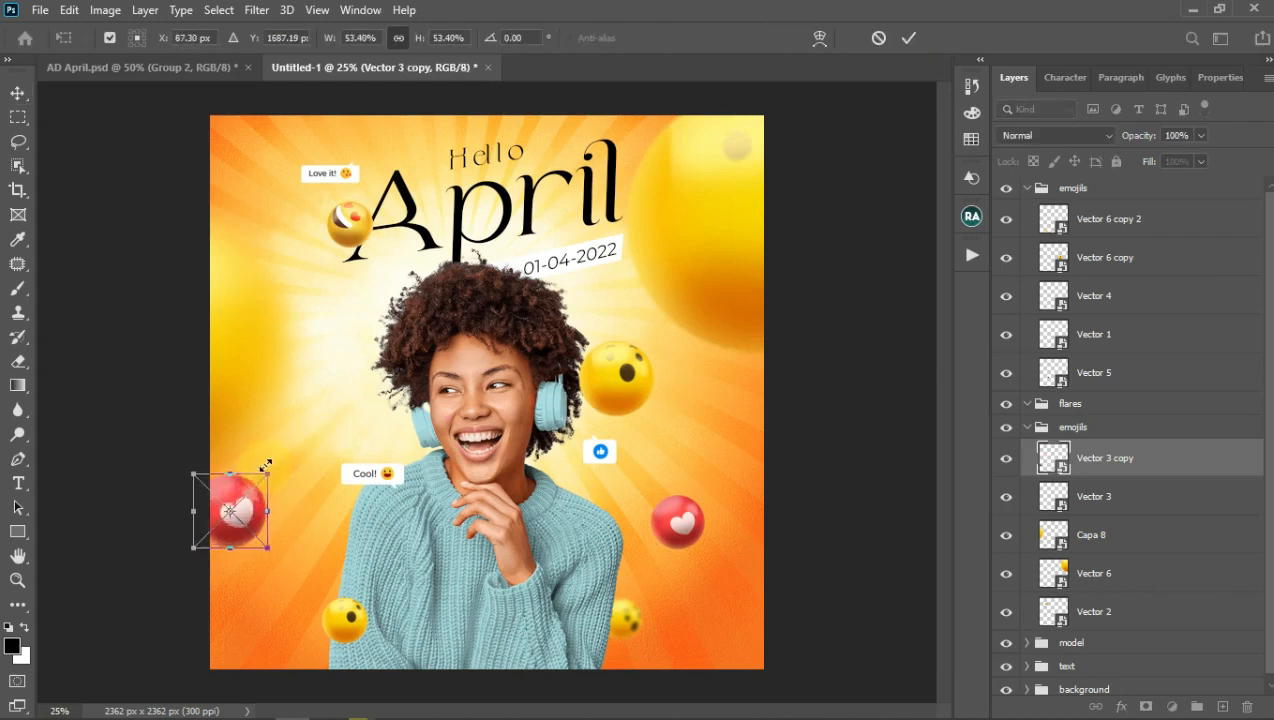
left_click(903, 40)
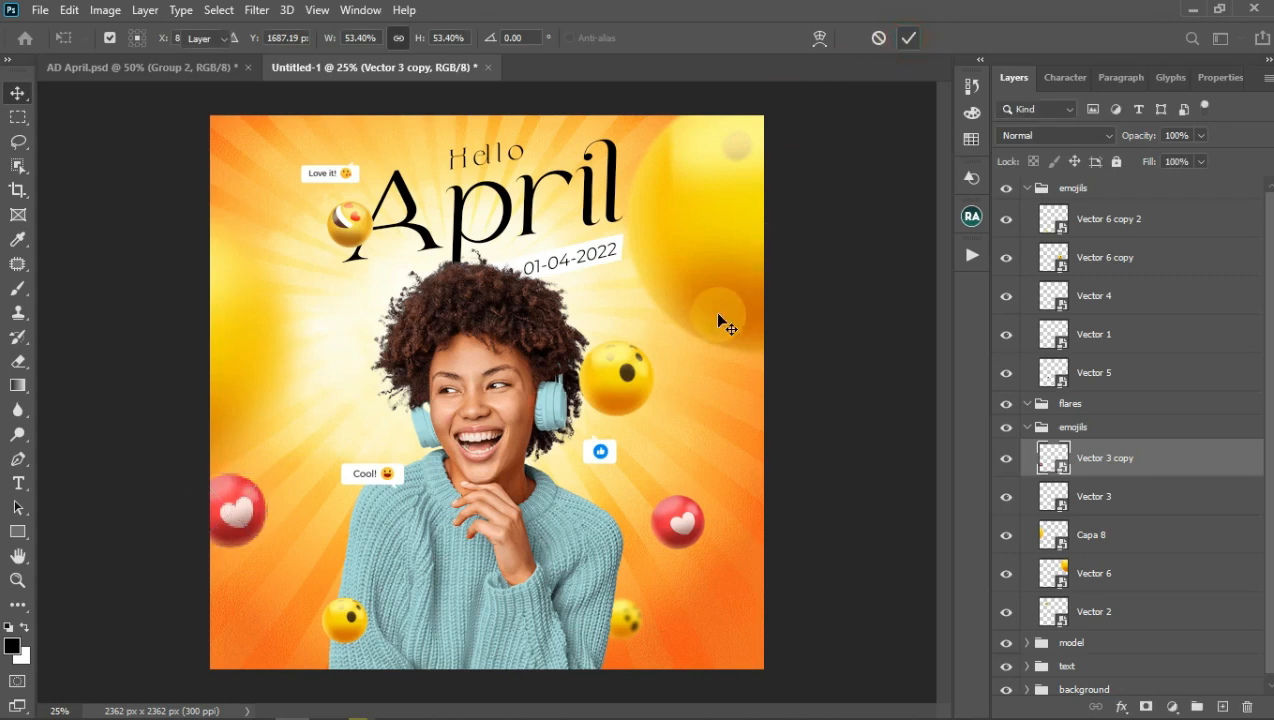
left_click(383, 487)
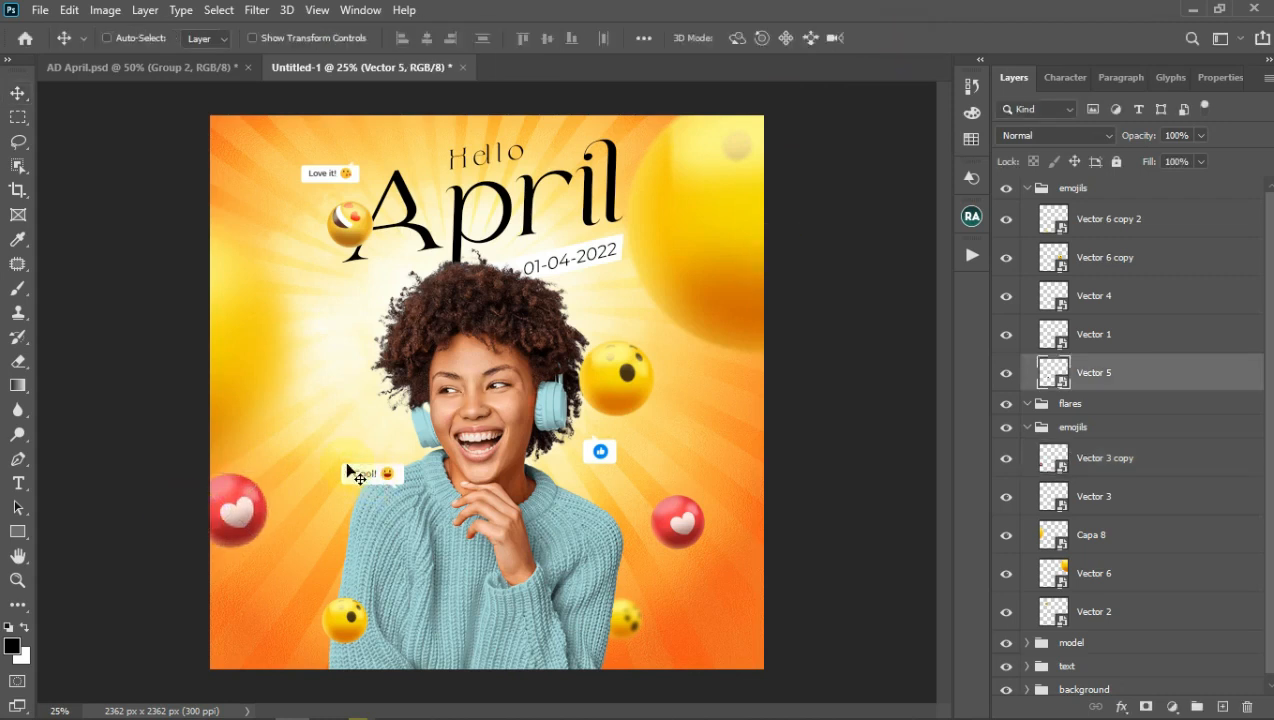
key("ctrl+t")
left_click_drag(333, 455, 321, 457)
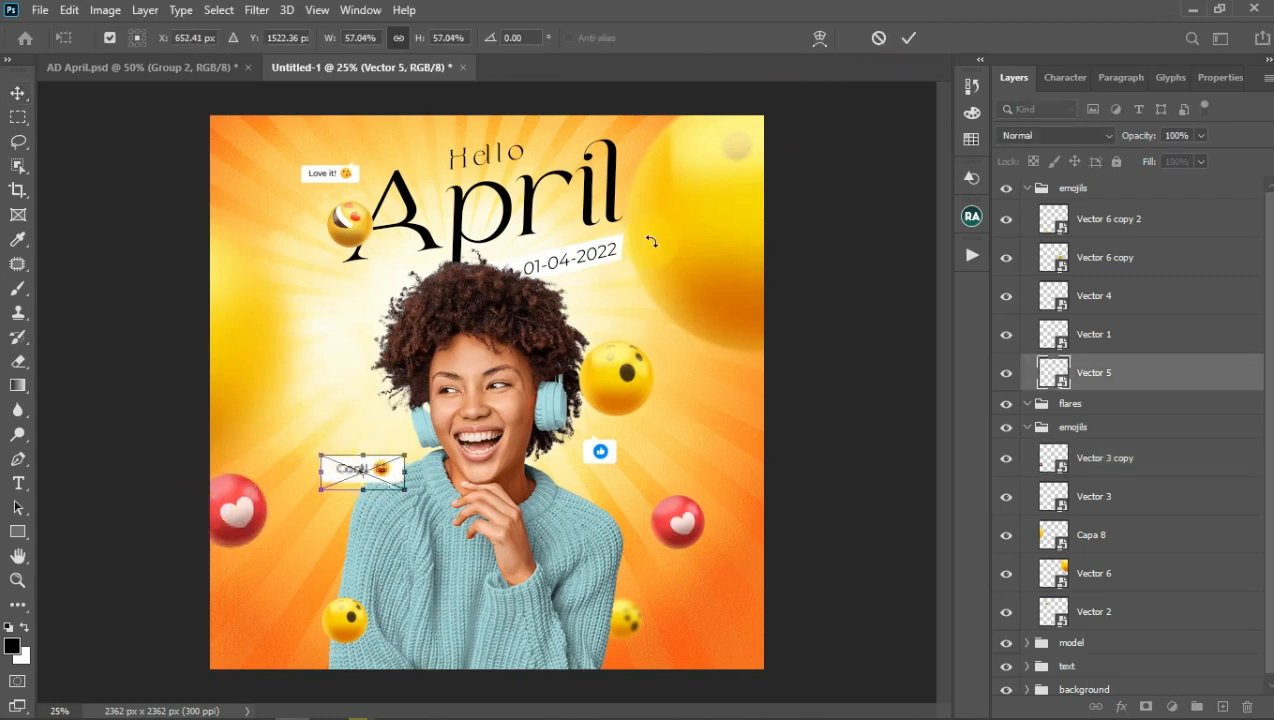
left_click(900, 38)
Step: Nudge the right-hand red heart and shrink the wow emoji slightly
left_click_drag(663, 523, 692, 519)
left_click(626, 382)
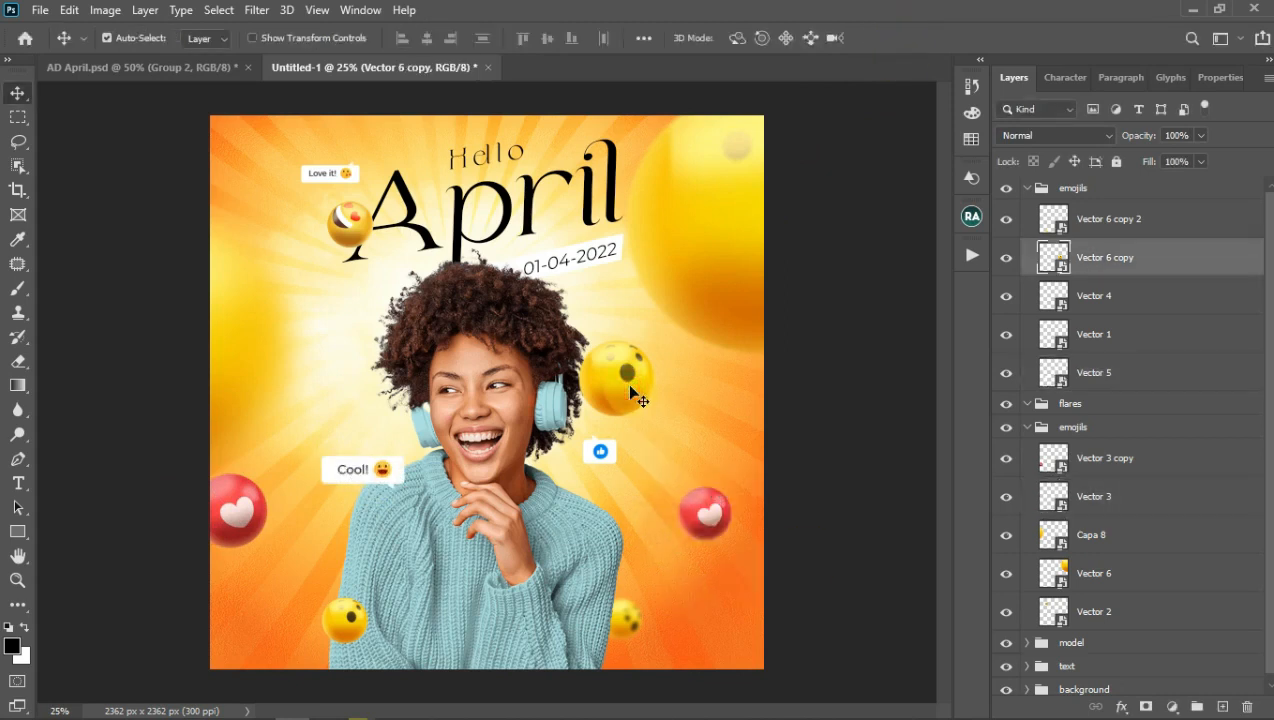
key("ctrl+t")
mouse_move(658, 343)
left_mouse_down()
mouse_move(646, 351)
mouse_move(658, 337)
left_mouse_up()
left_click(908, 38)
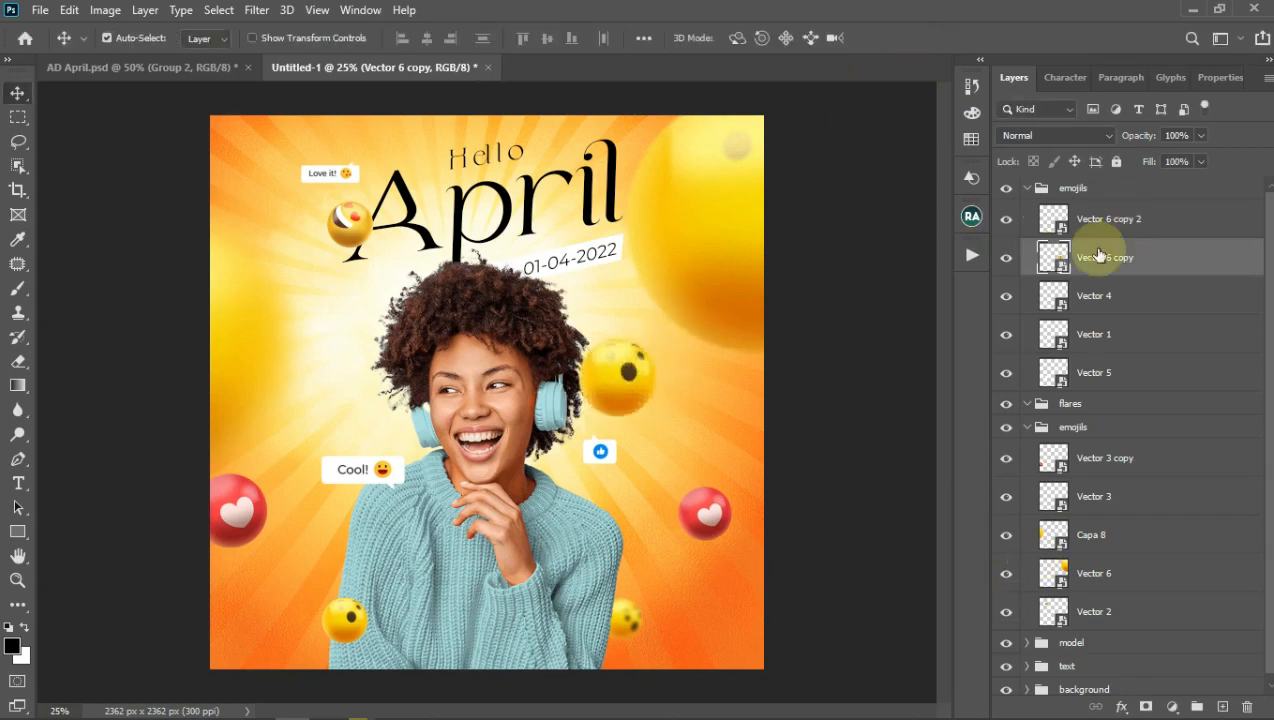
Step: Collapse both emojils groups and select the flares group
left_click(1028, 188)
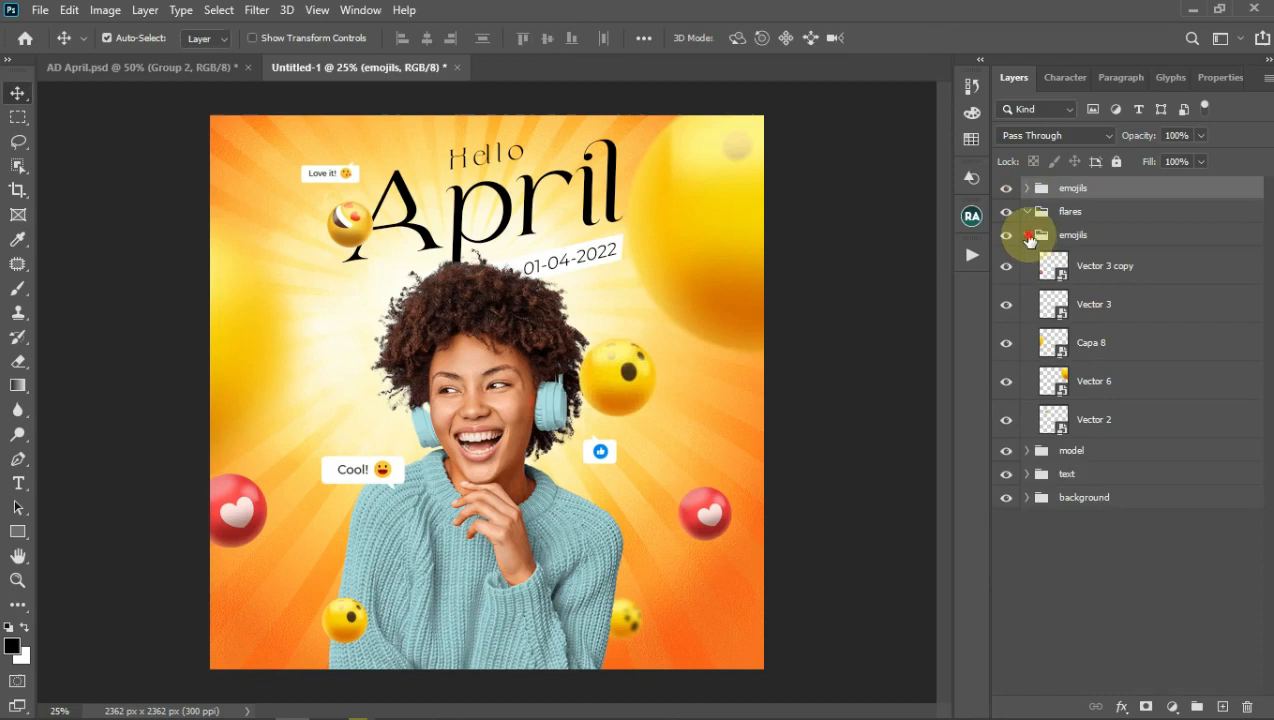
left_click(1027, 235)
left_click(1070, 216)
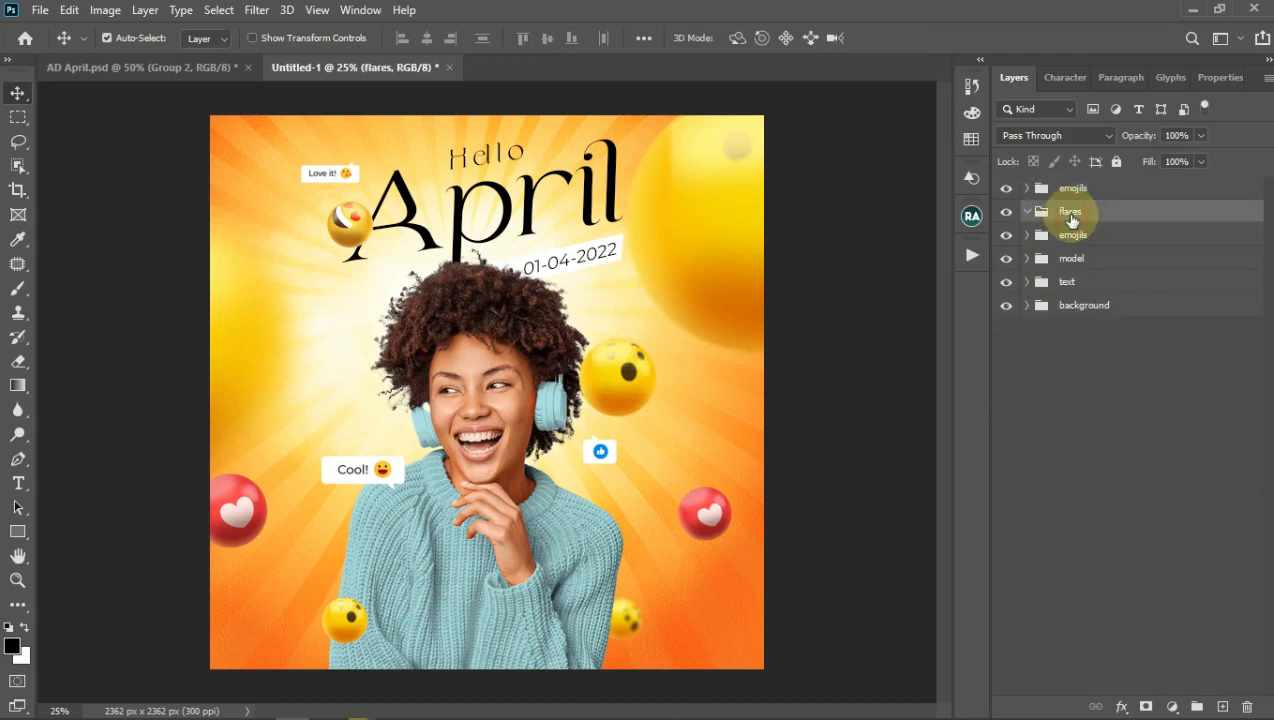
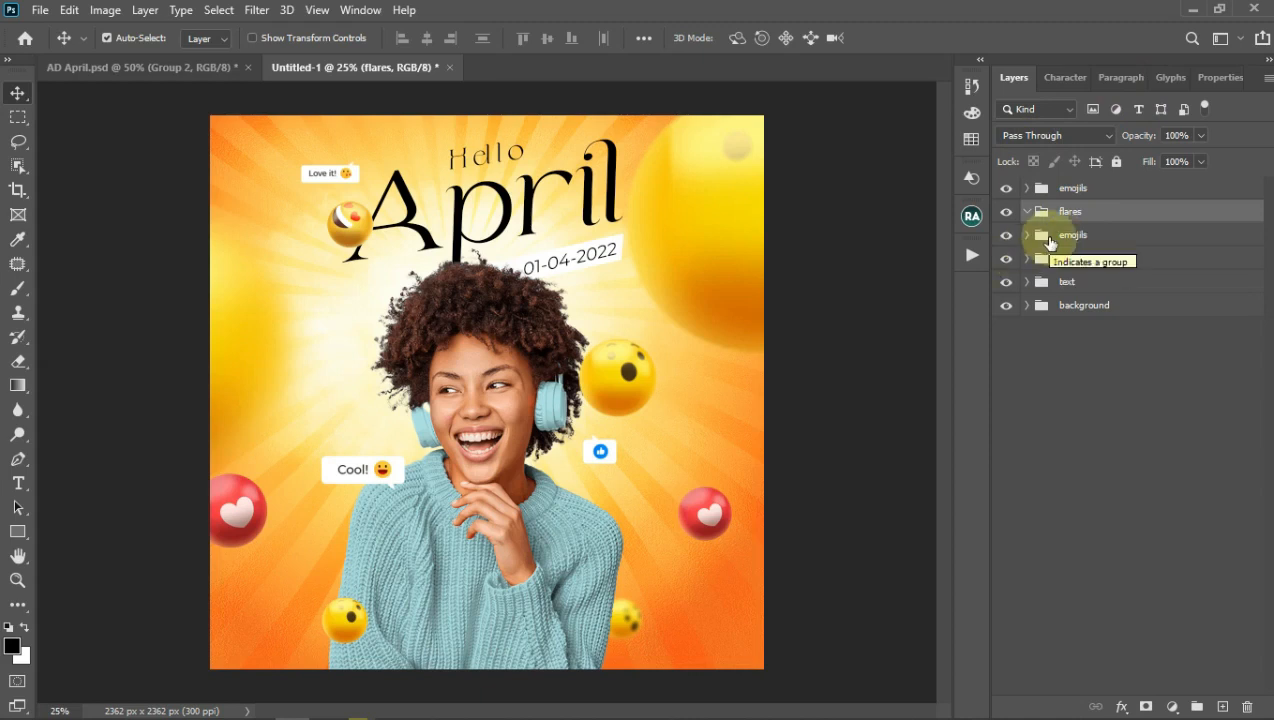
Step: Pick the Light copy flare image in Pictures and drag it into the poster
mouse_move(478, 714)
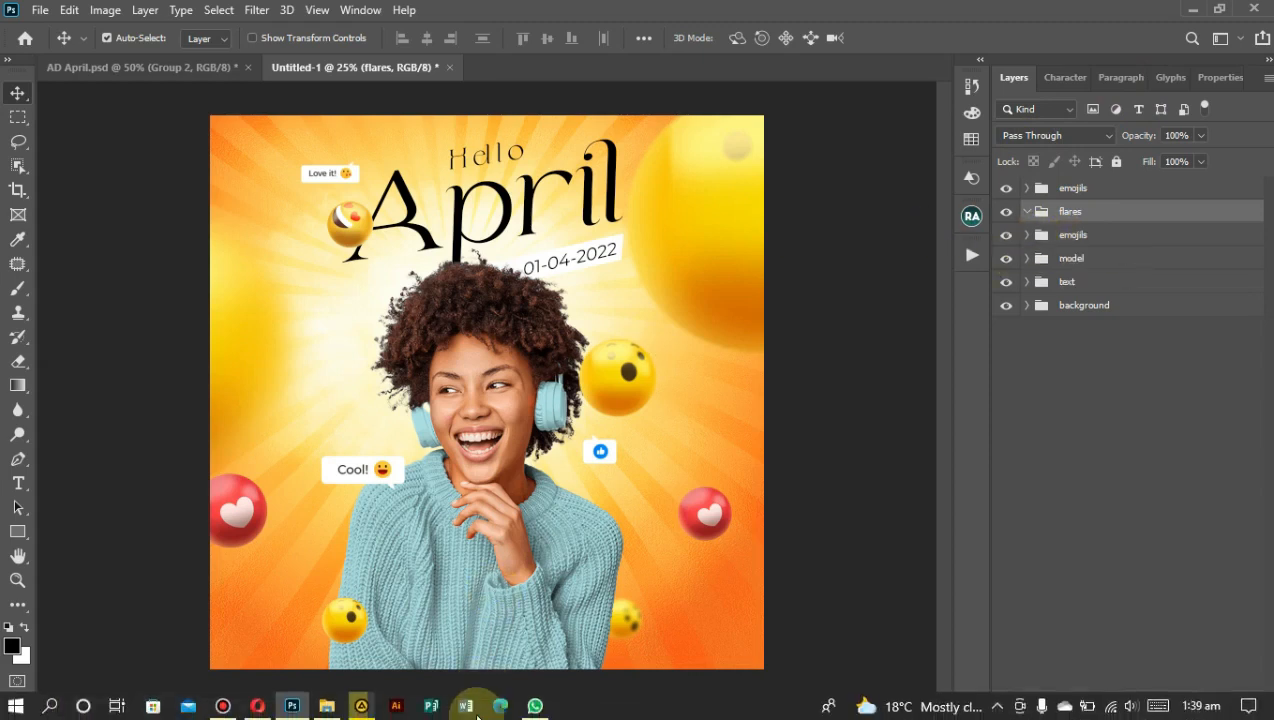
left_click(326, 706)
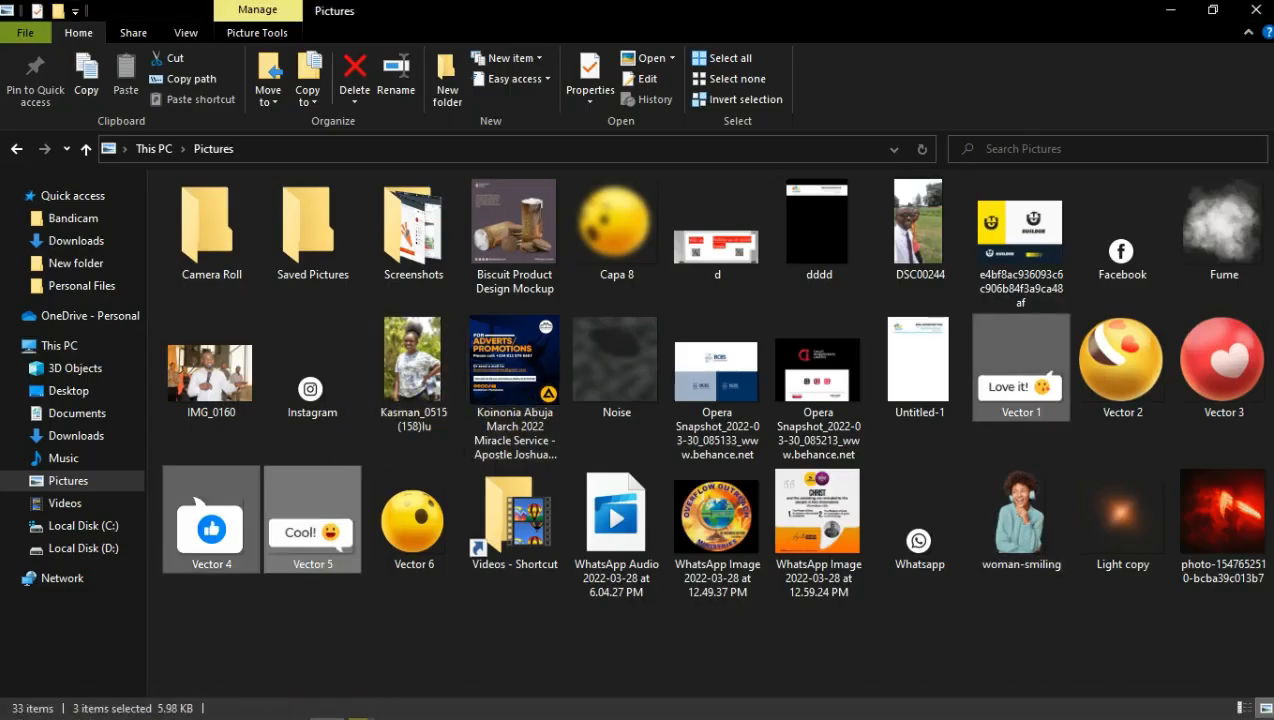
double_click(1125, 530)
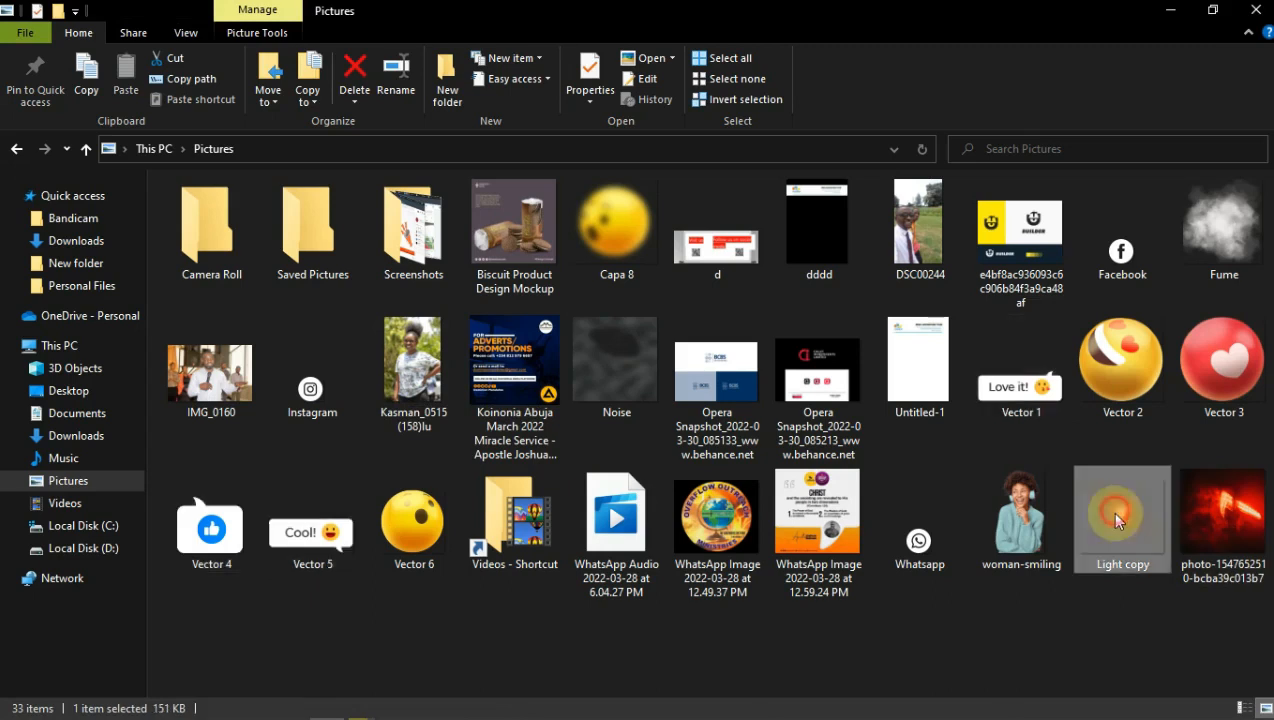
left_click_drag(1128, 537, 552, 392)
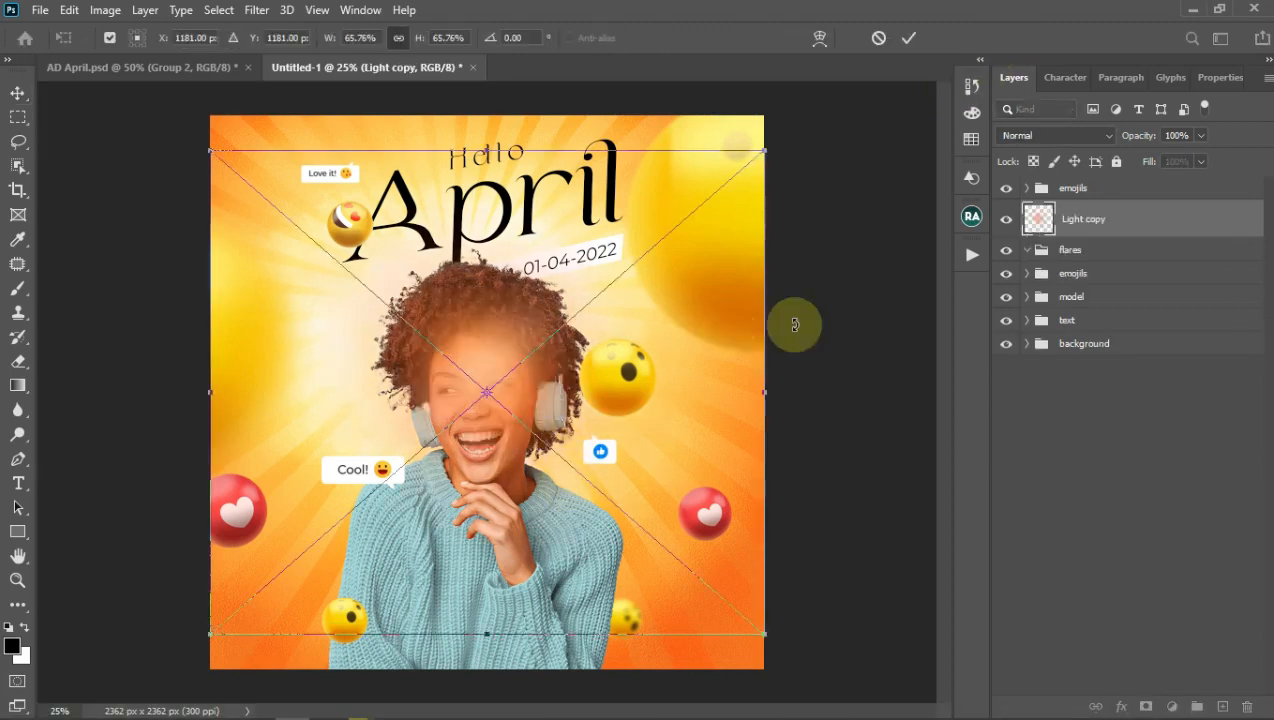
Step: Shrink the Light copy glow to about 56%, blend it in Screen mode, and move it into the flares group
left_click_drag(546, 446, 515, 335)
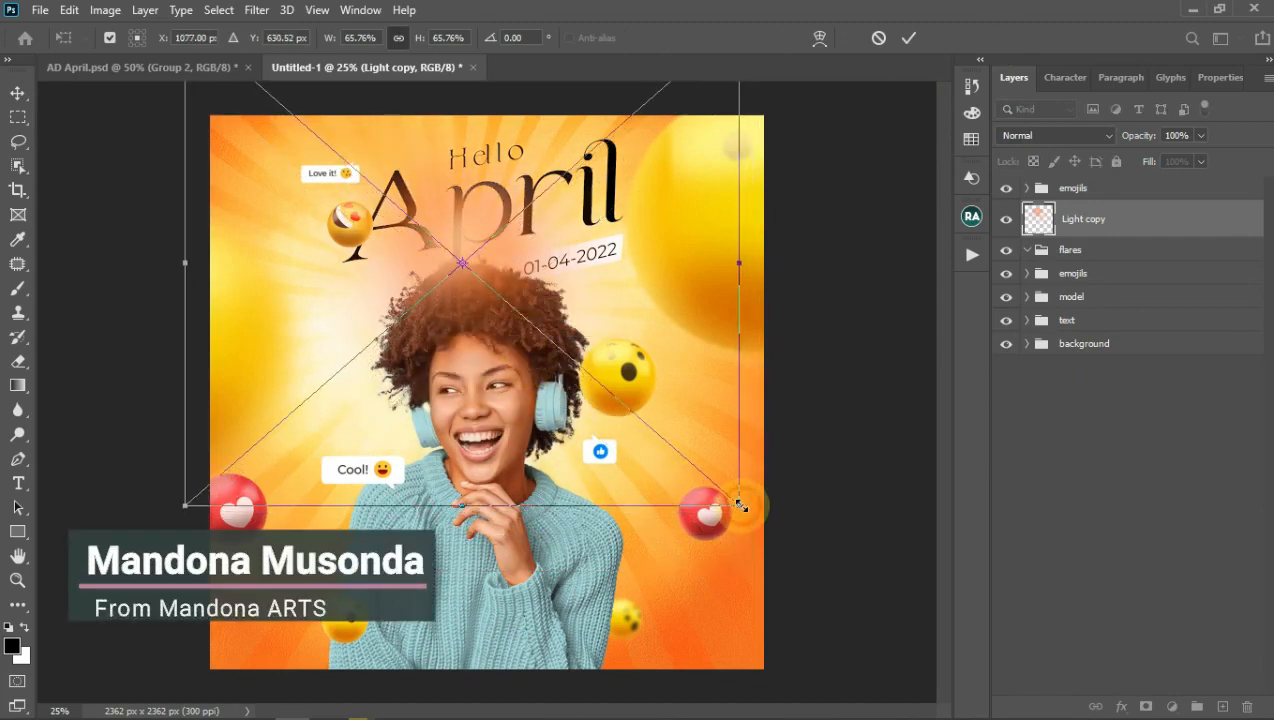
left_click_drag(741, 506, 700, 470)
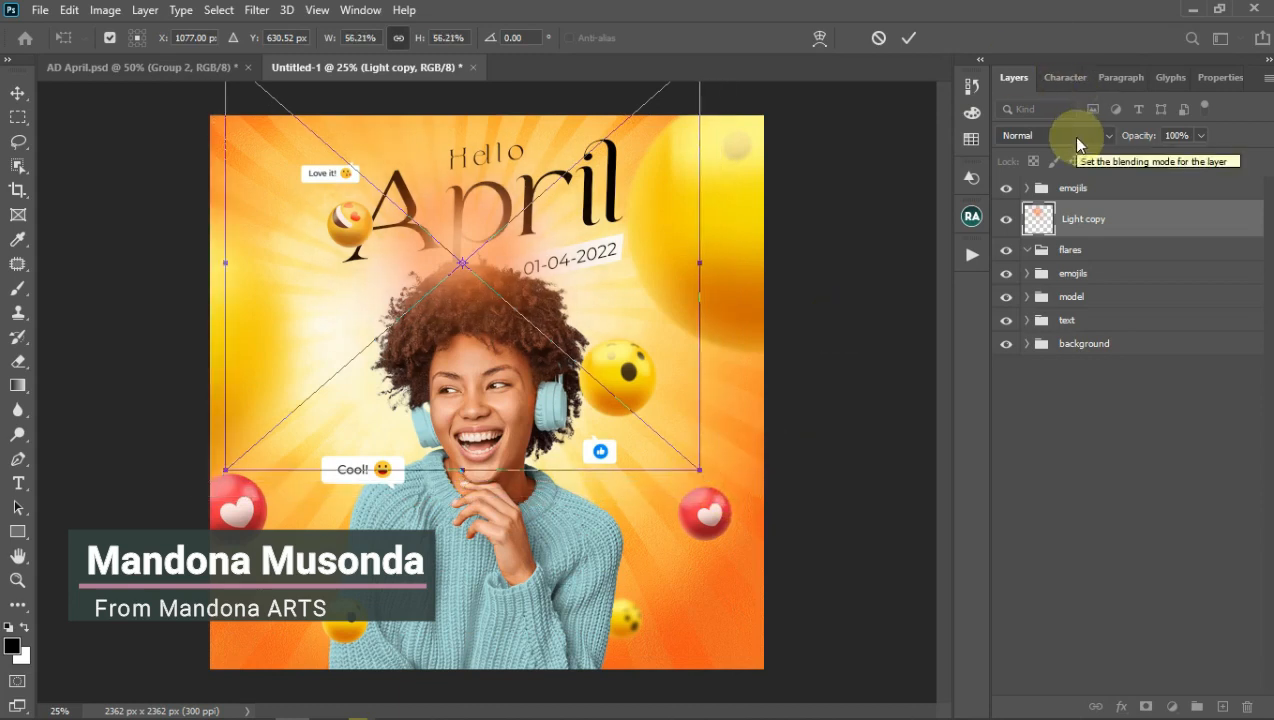
left_click(1078, 140)
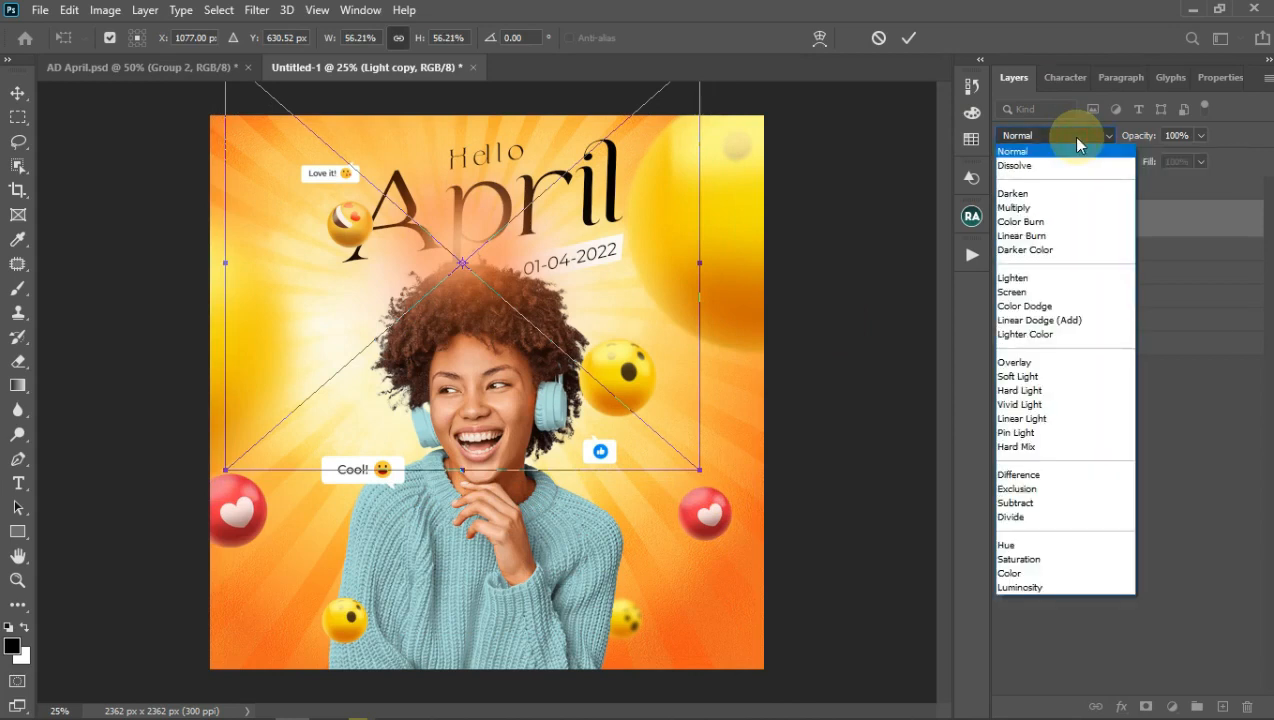
left_click(1033, 292)
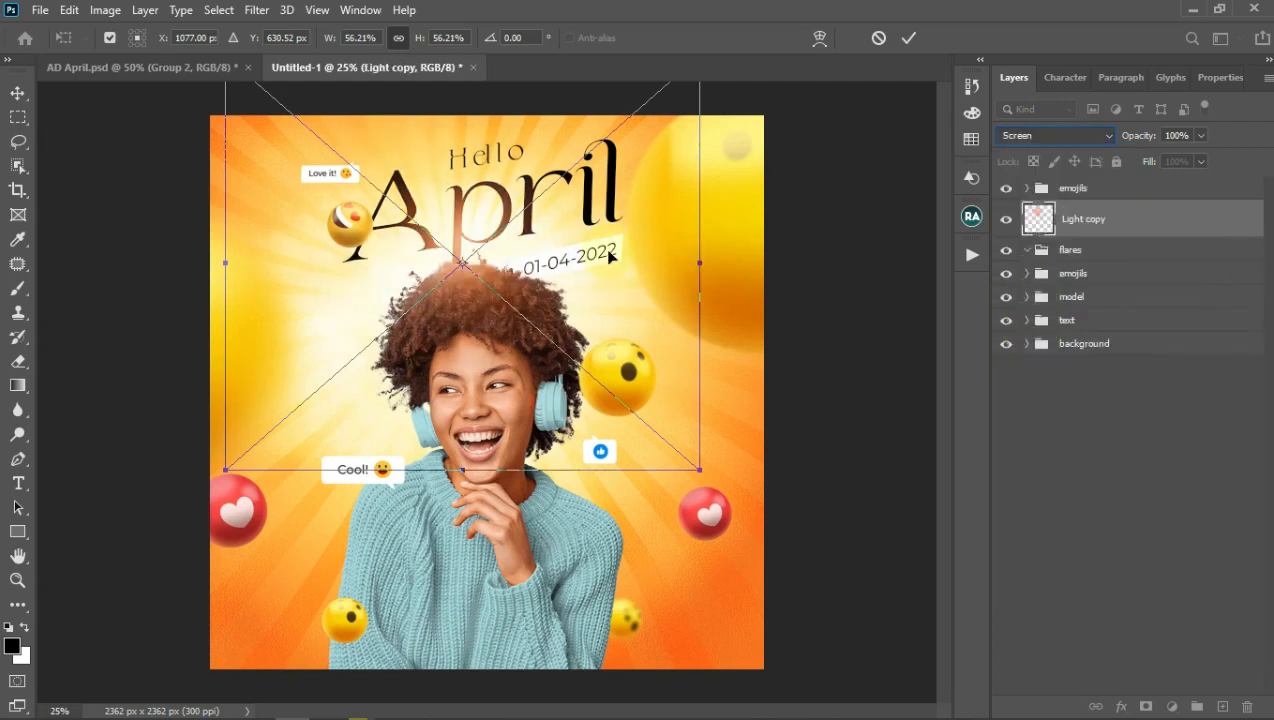
left_click(908, 38)
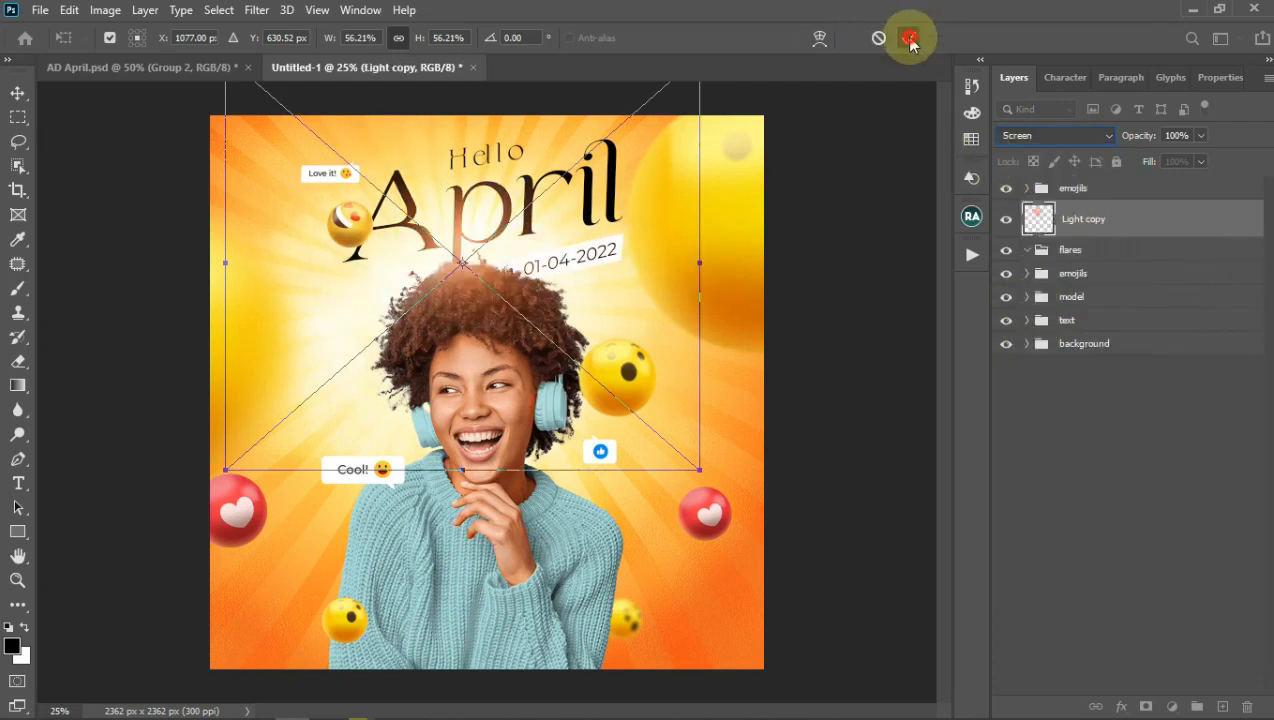
left_click_drag(1087, 226, 1091, 256)
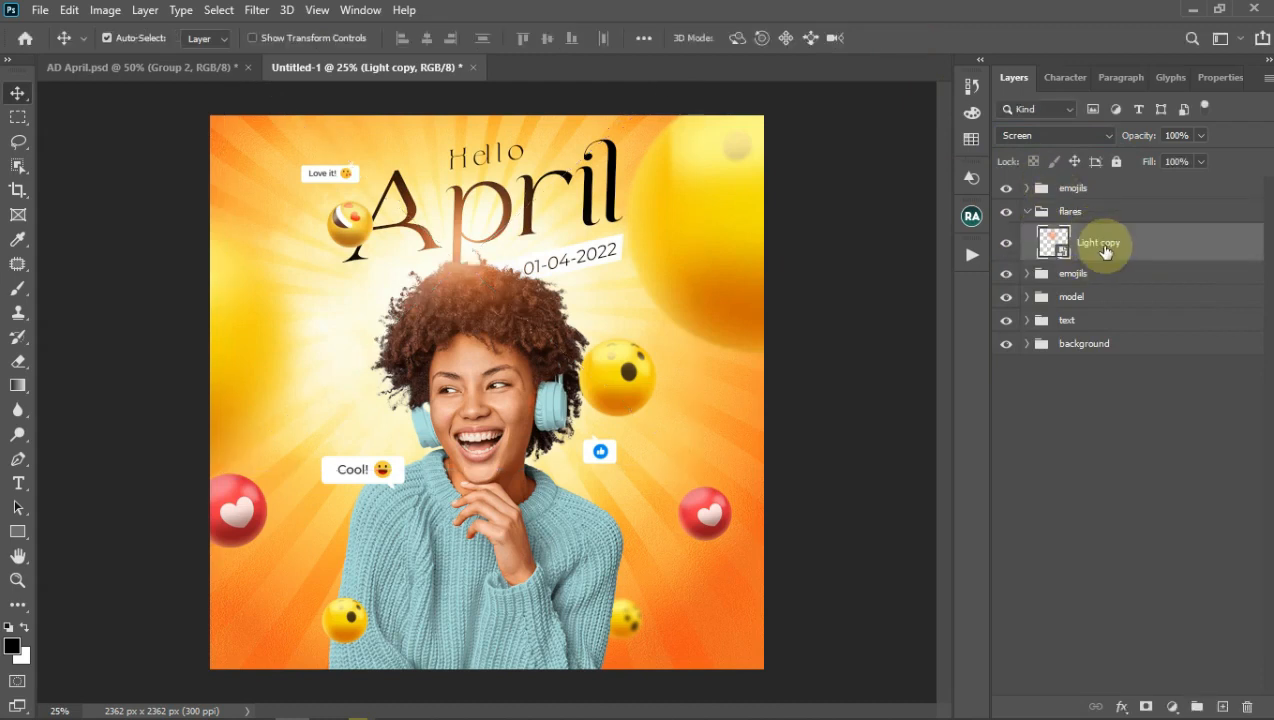
Step: Duplicate the Light copy glow twice, creating Light copy 2 and Light copy 3
key("ctrl")
key("ctrl+j")
key("ctrl+j")
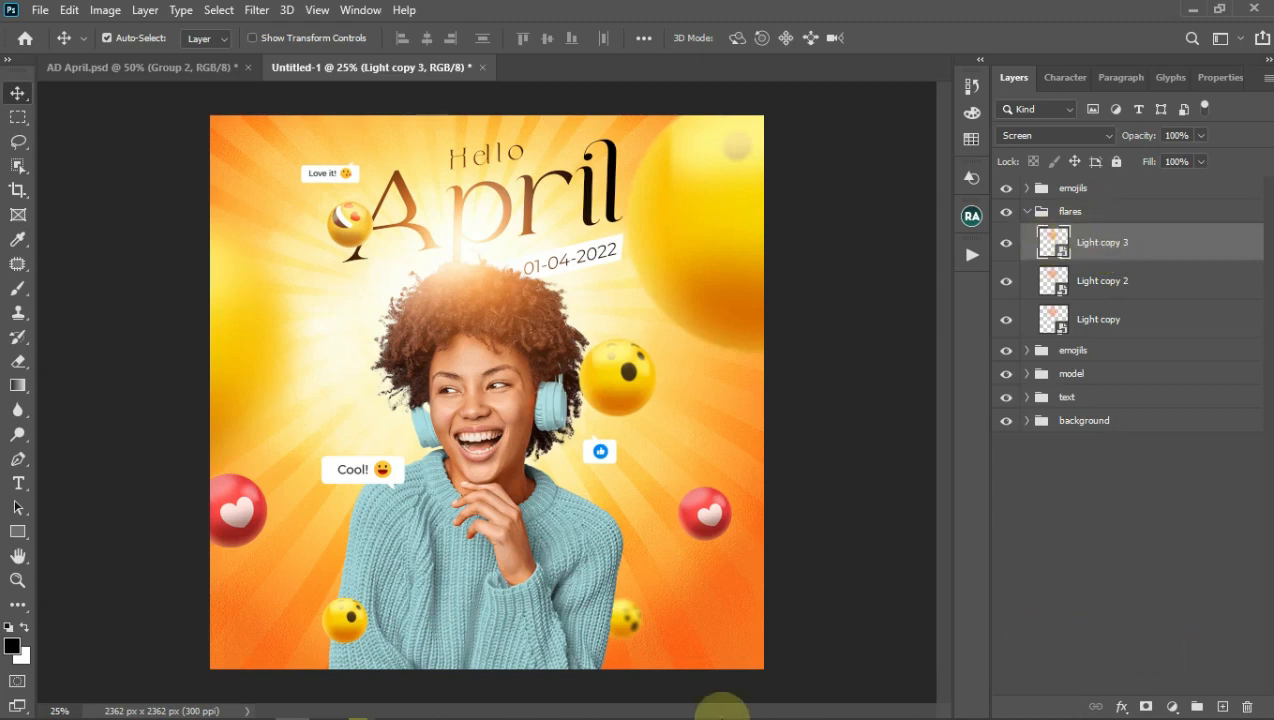
Step: Drag the red light-streak photo from Pictures into the poster
mouse_move(626, 712)
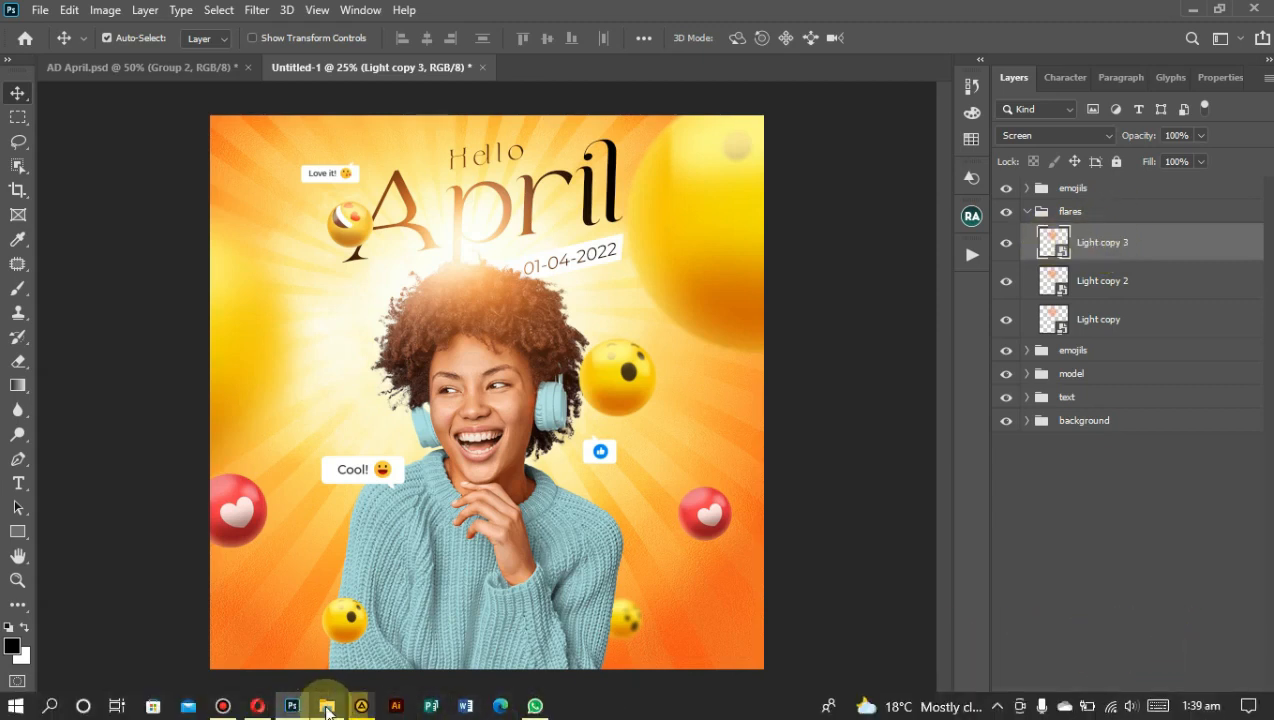
left_click(327, 706)
left_click(1222, 505)
left_click_drag(1220, 505, 853, 674)
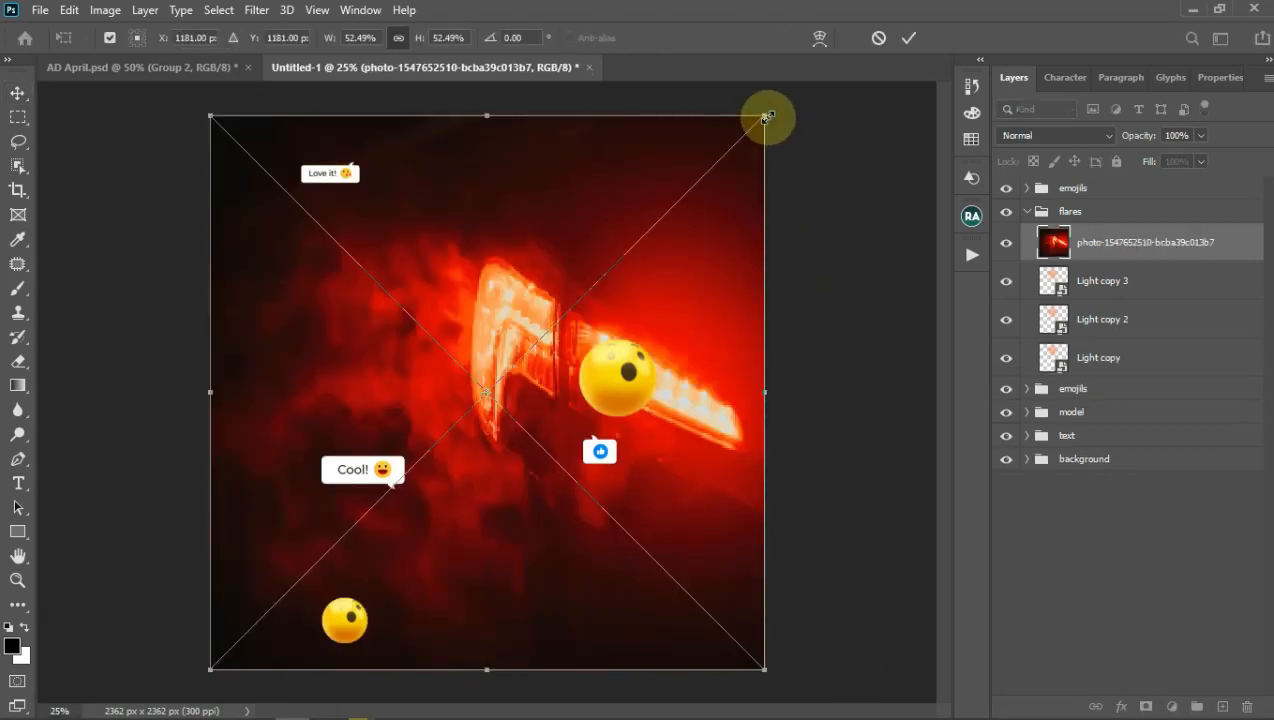
Step: Size the red photo to about 53% to cover the canvas and blend it in Screen mode
left_click_drag(767, 116, 774, 113)
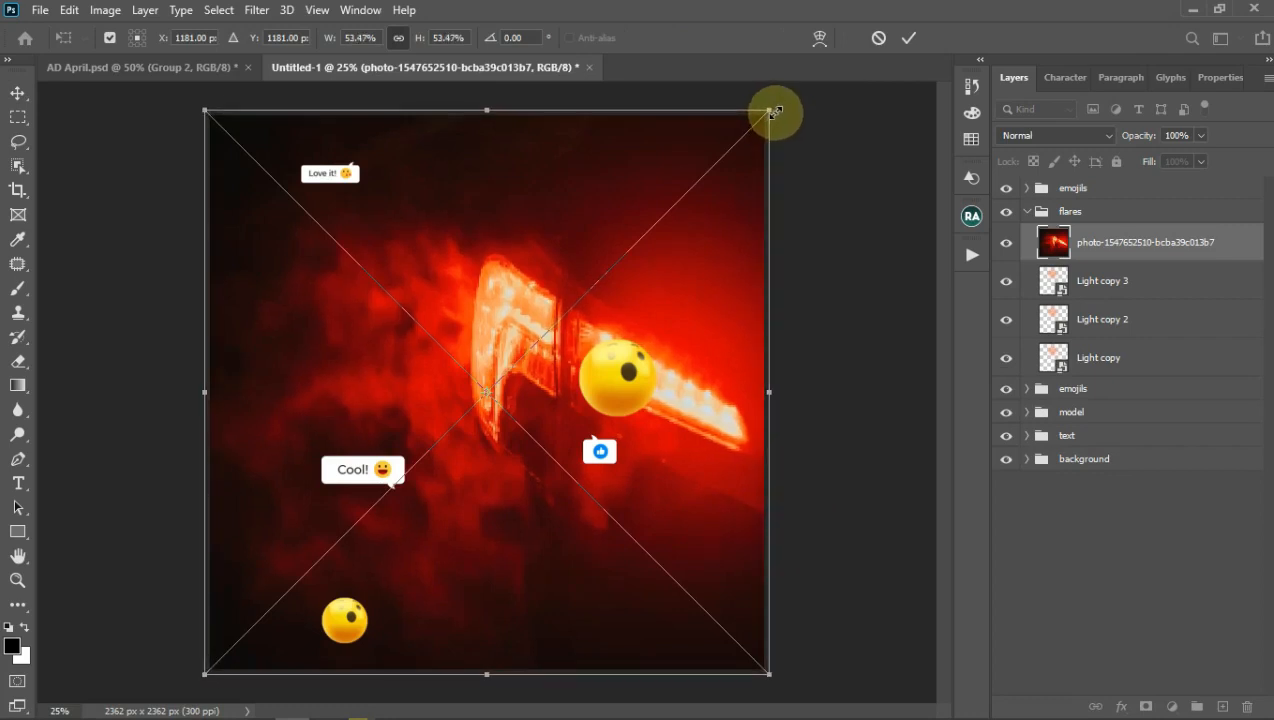
left_click(908, 38)
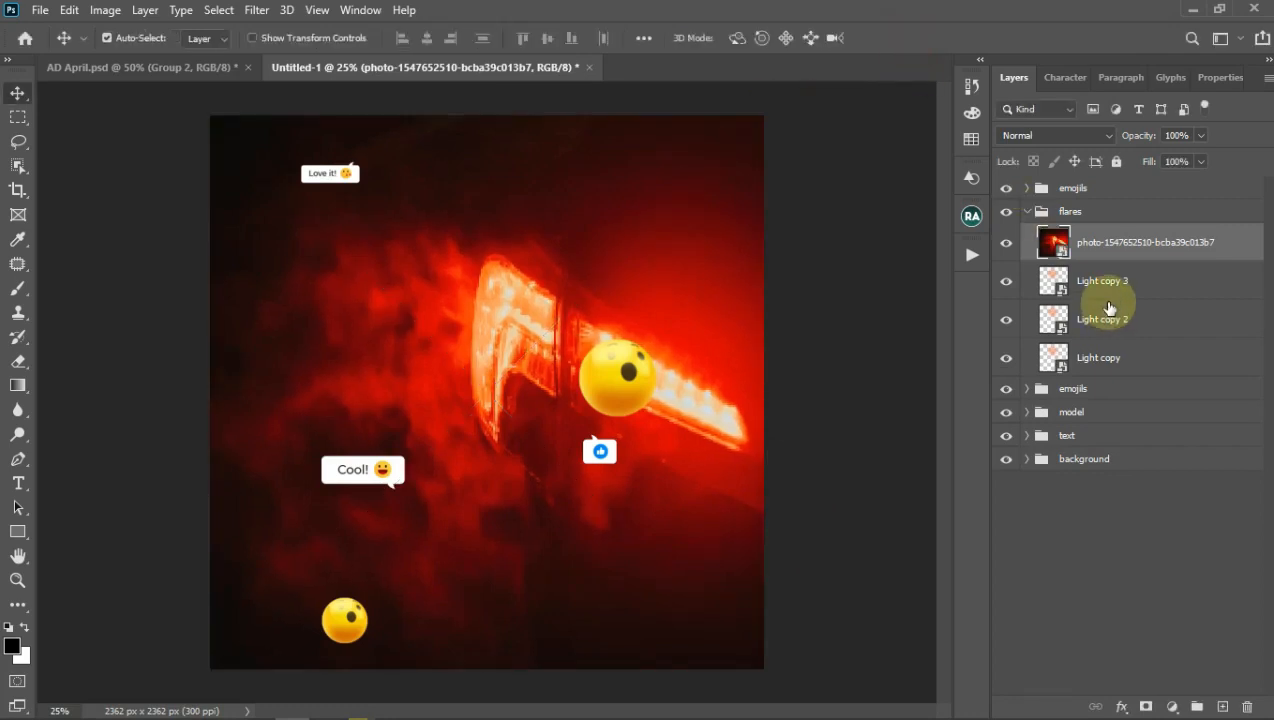
left_click(1066, 137)
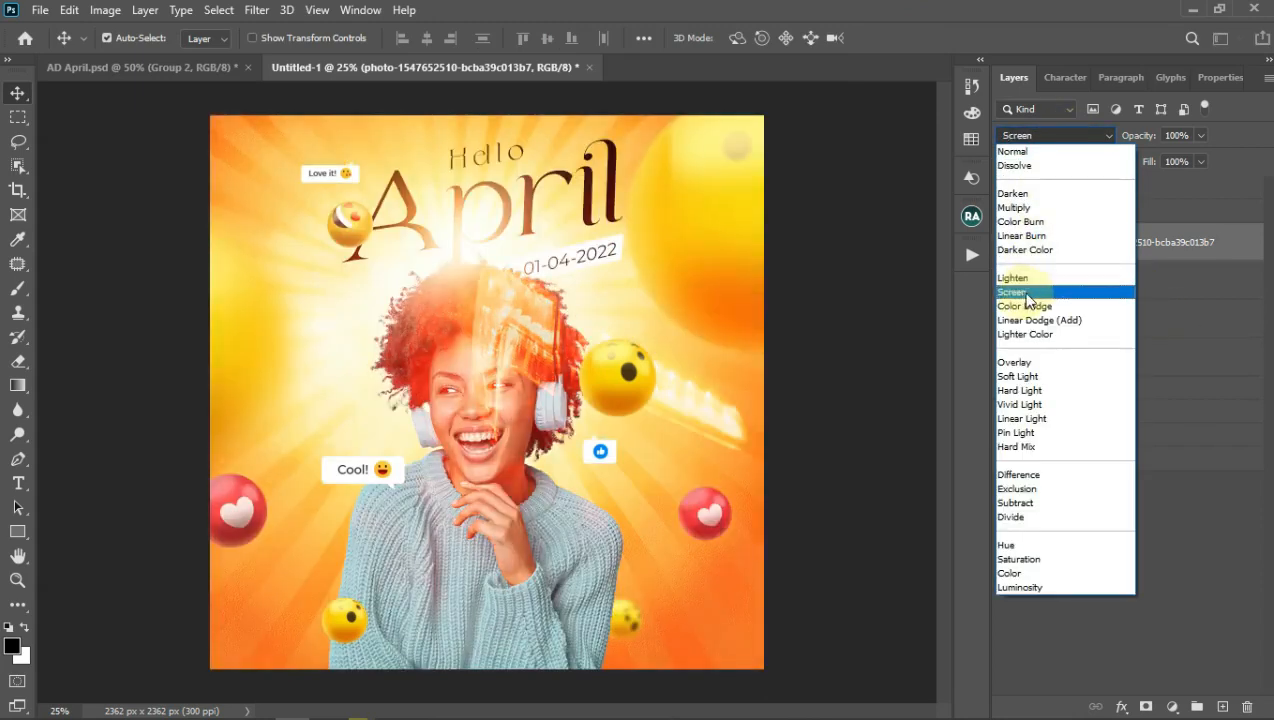
left_click(1018, 292)
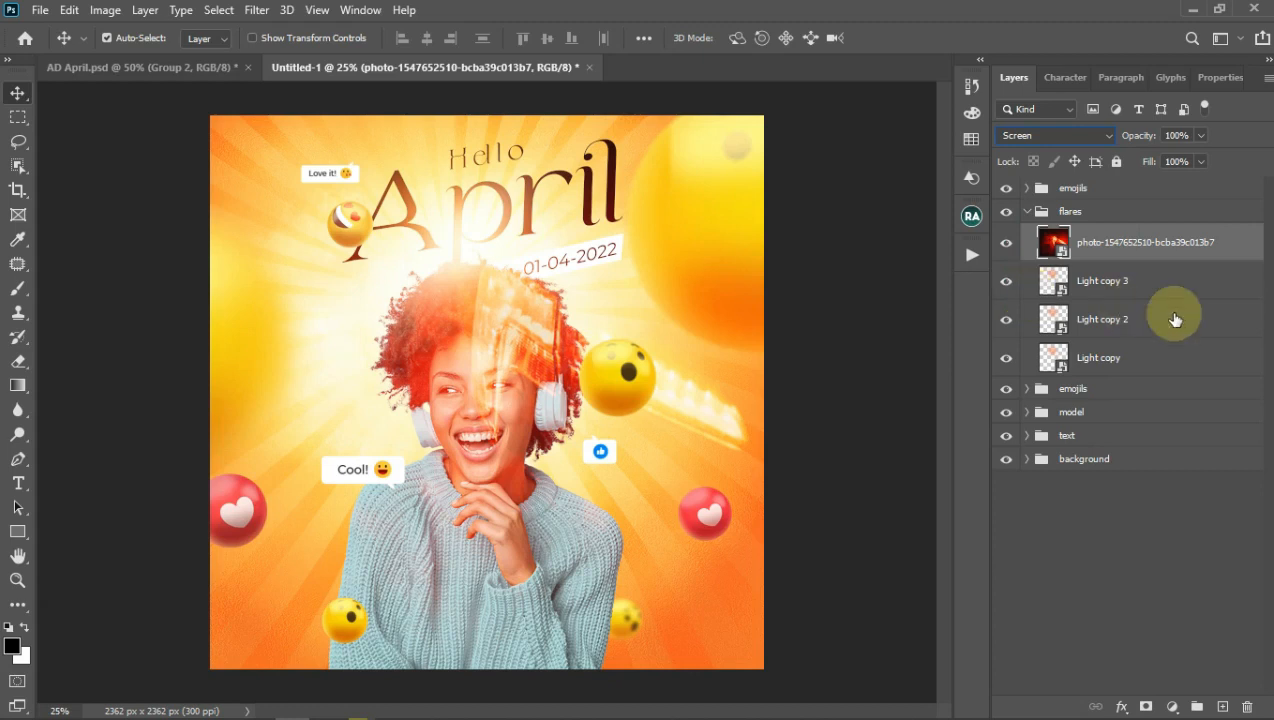
Step: Rename the red photo layer to 'h'
left_click(1234, 248)
double_click(1113, 244)
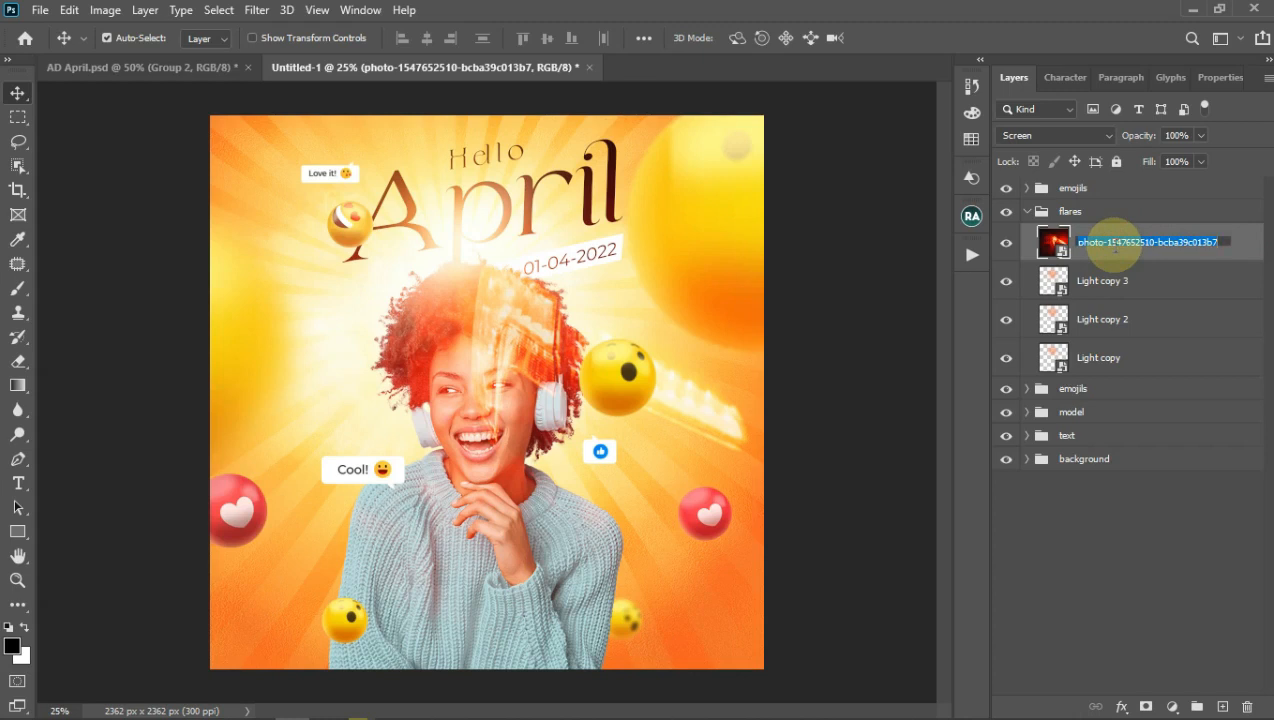
type("h")
left_click(1248, 247)
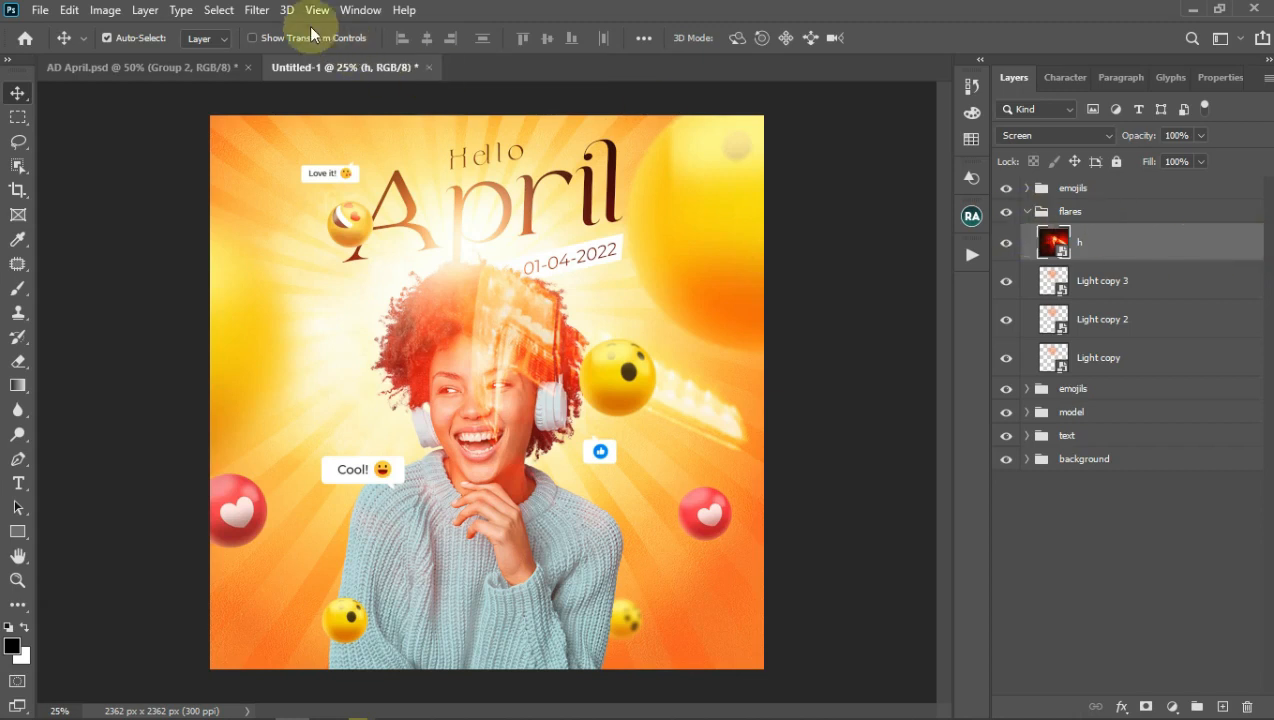
Step: Open the Gaussian Blur filter on layer h and try out radius values
left_click(226, 10)
mouse_move(256, 10)
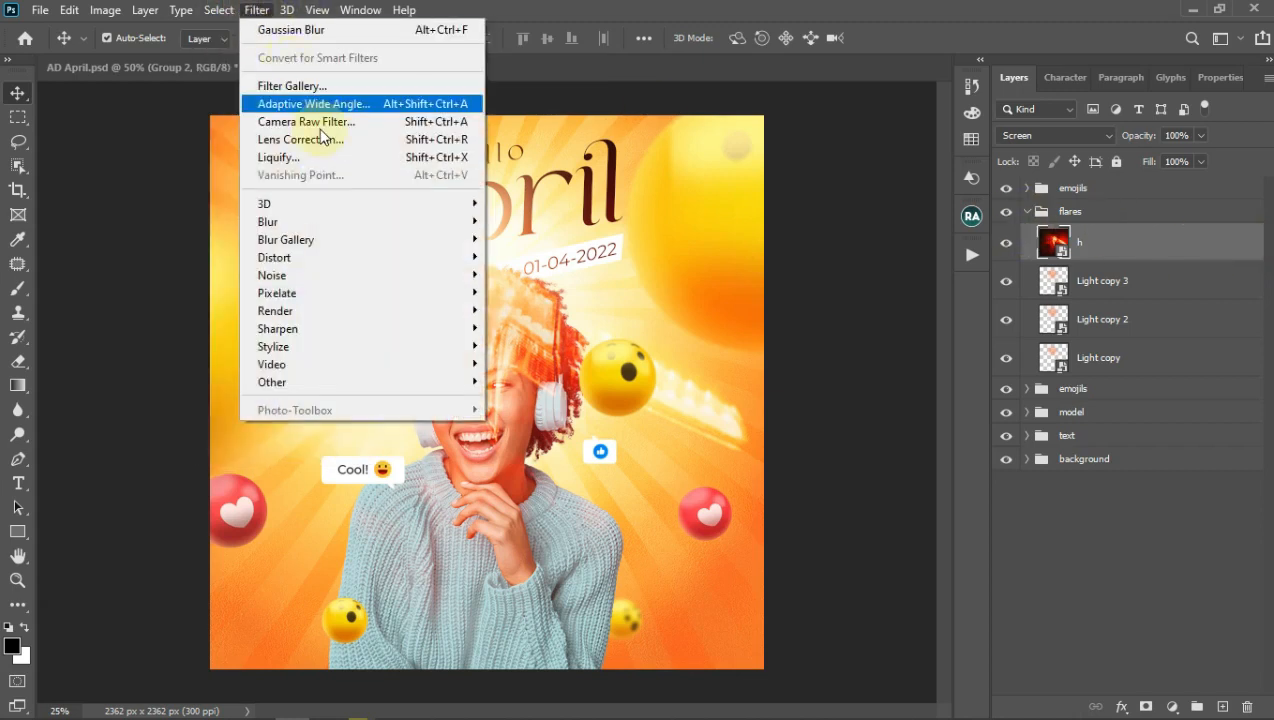
mouse_move(341, 226)
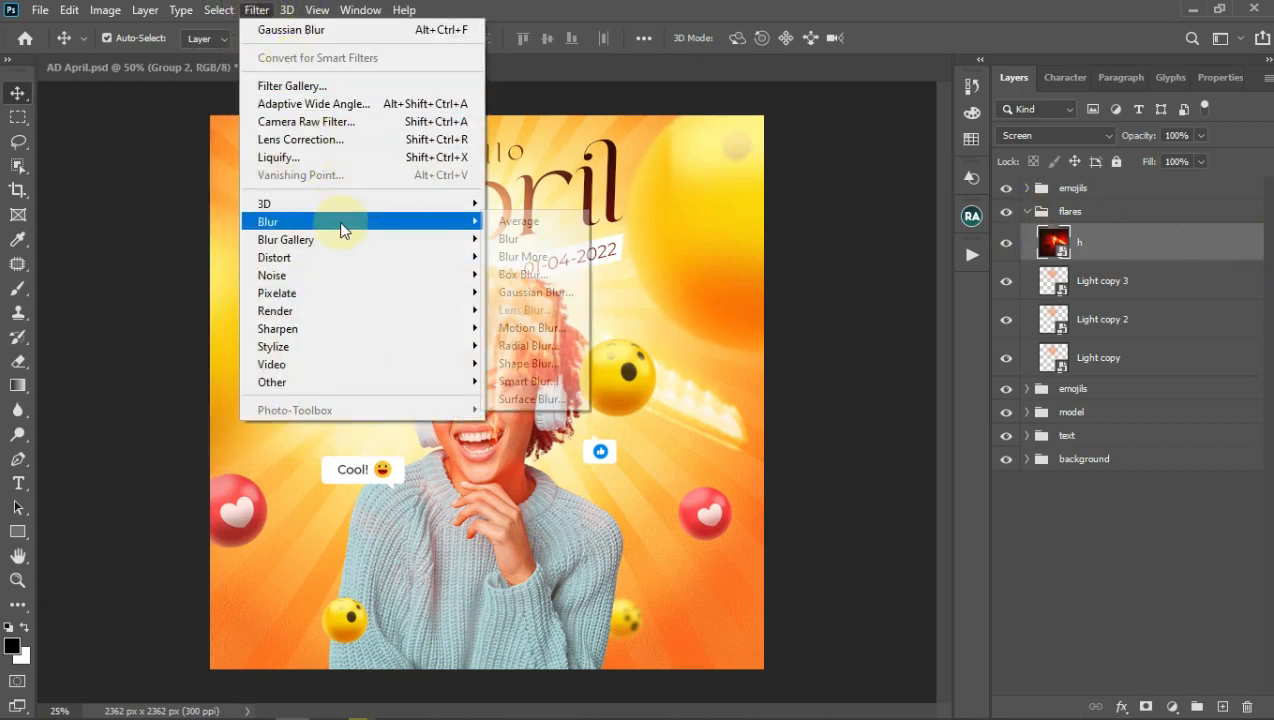
left_click(531, 295)
left_click_drag(582, 140, 802, 128)
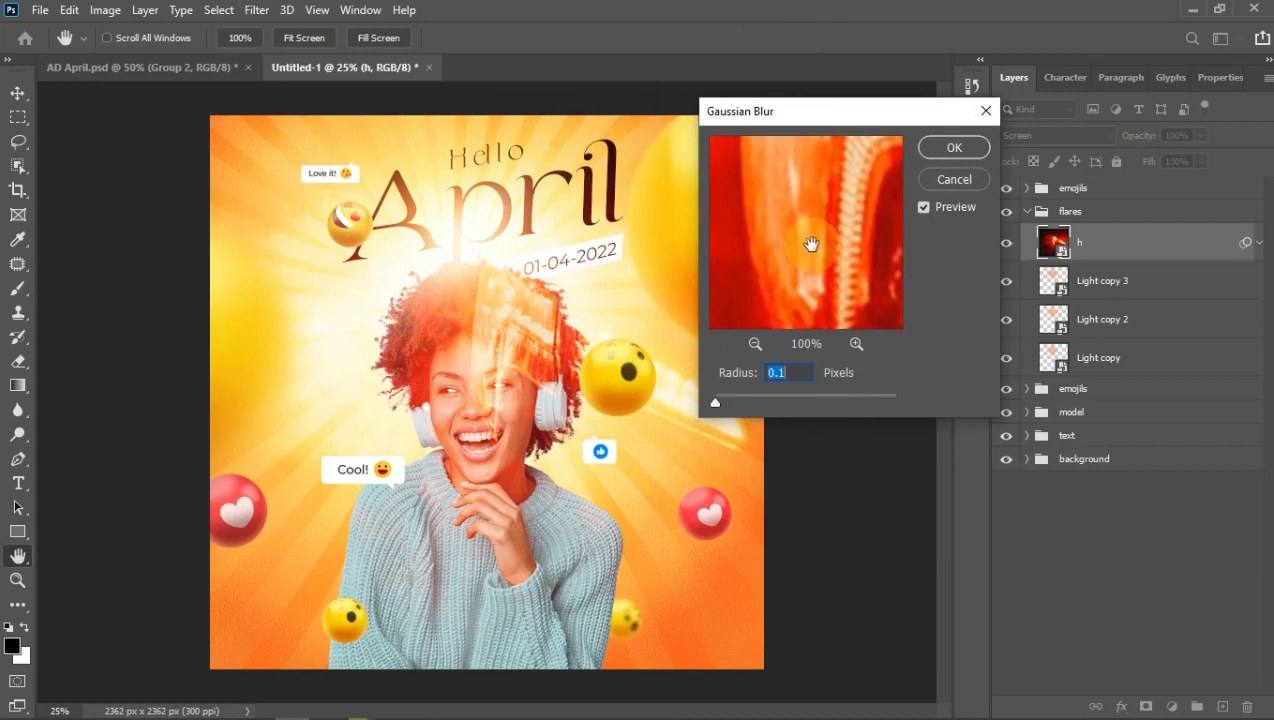
type("25")
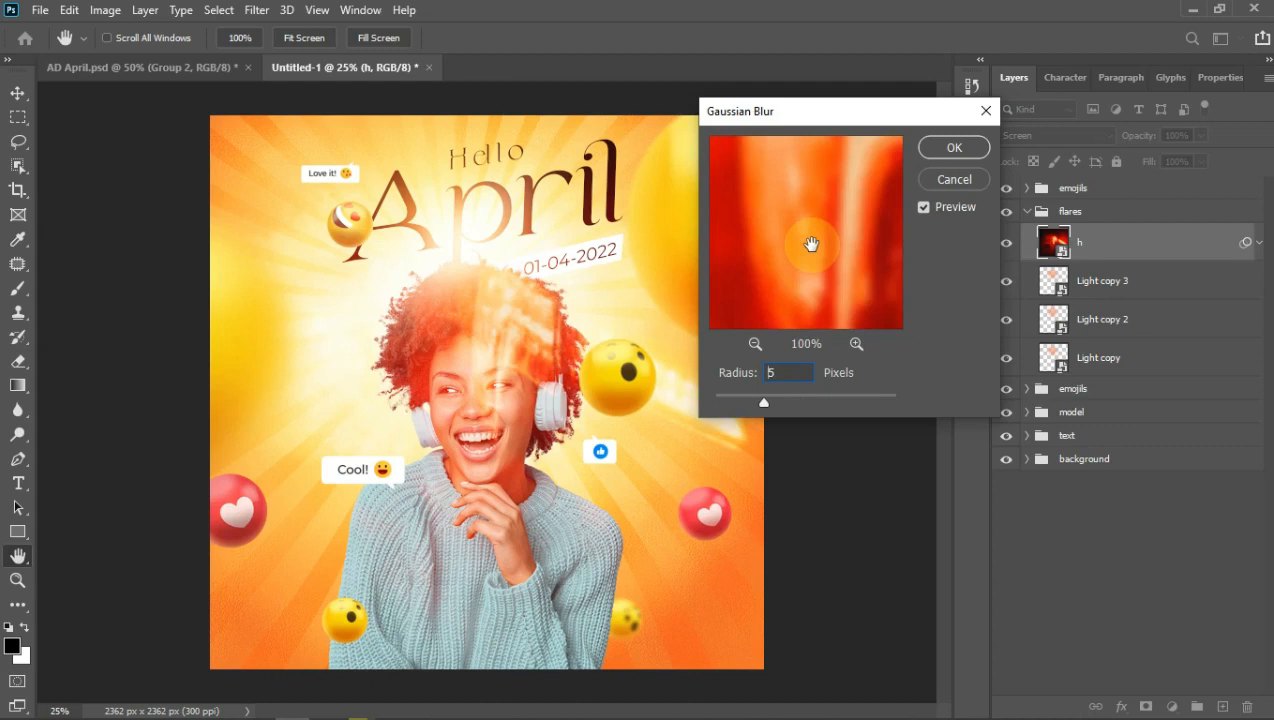
type("3")
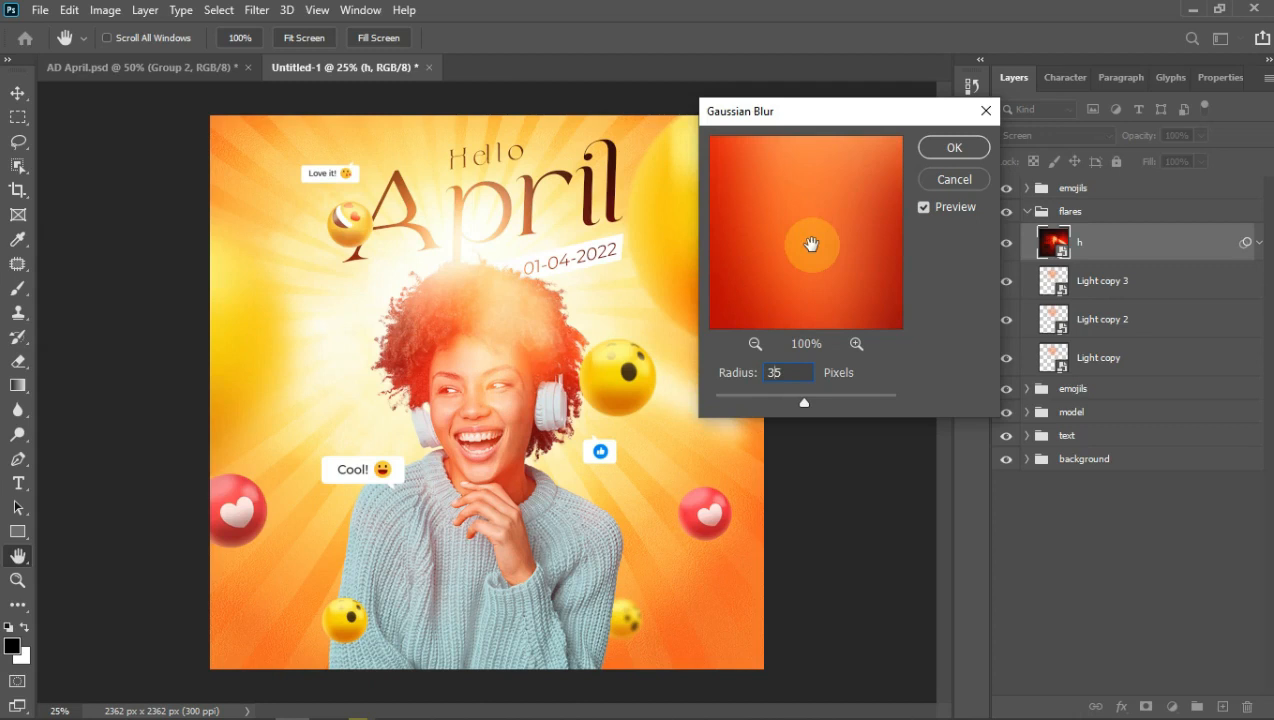
type("5")
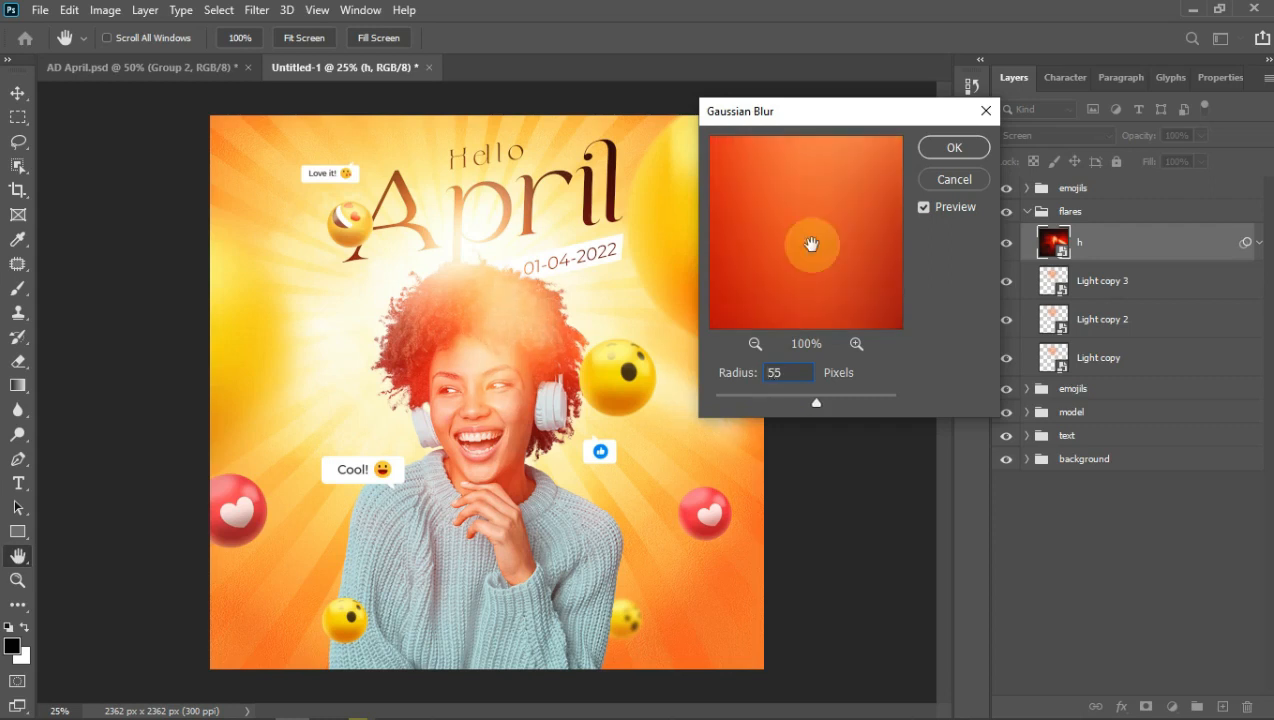
Step: Settle the blur radius at 80 pixels, apply it, and collapse layer h's filter list
key("BackSpace")
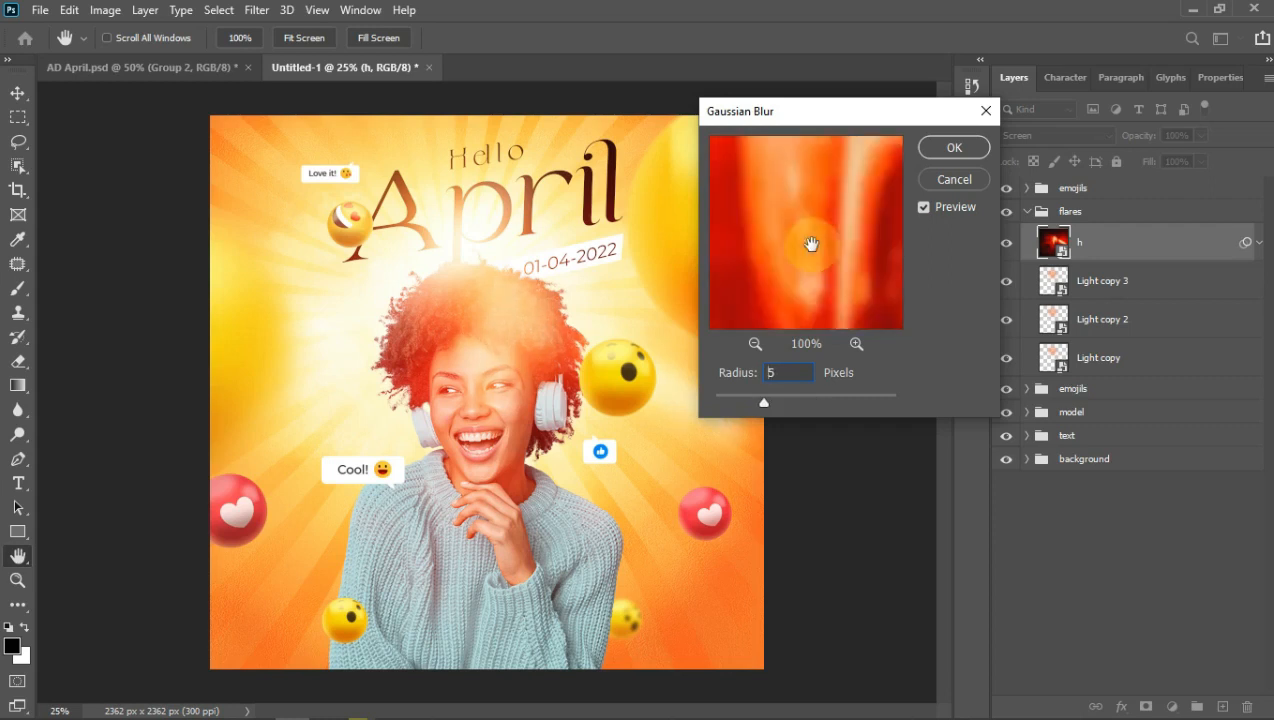
type("6")
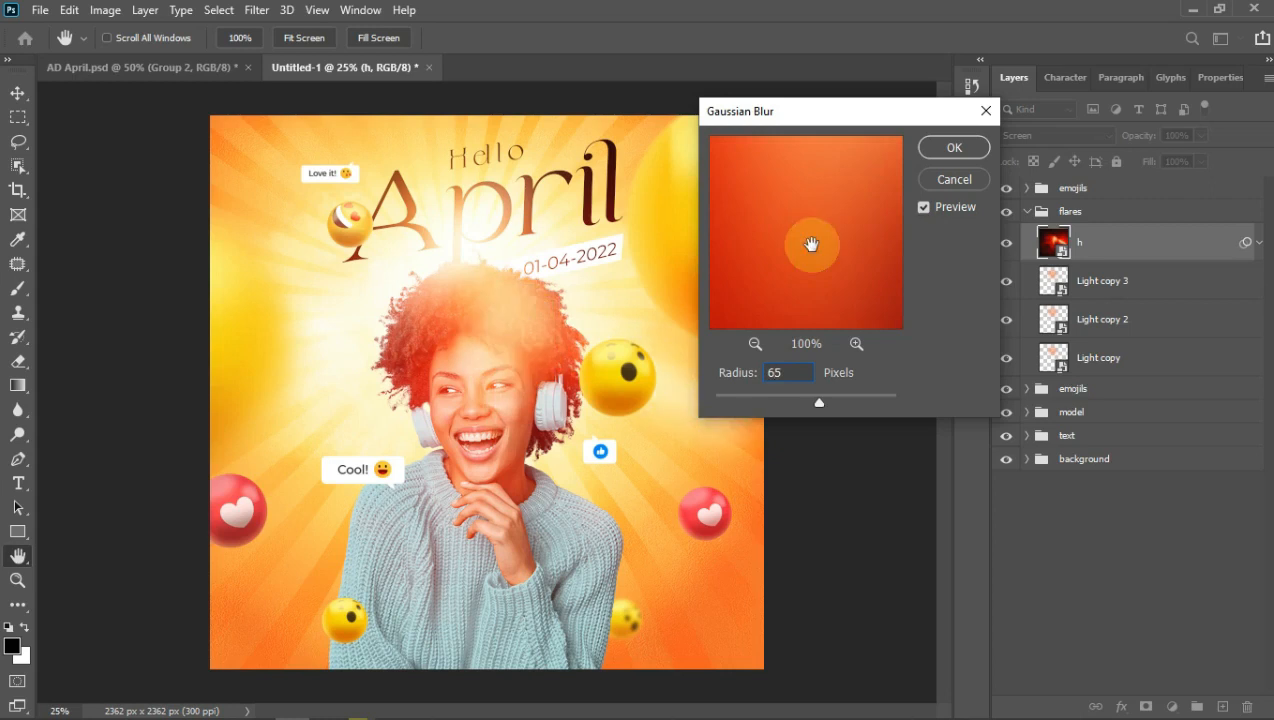
key("BackSpace")
key("Delete")
type("70")
left_click(775, 376)
key("BackSpace")
type("80")
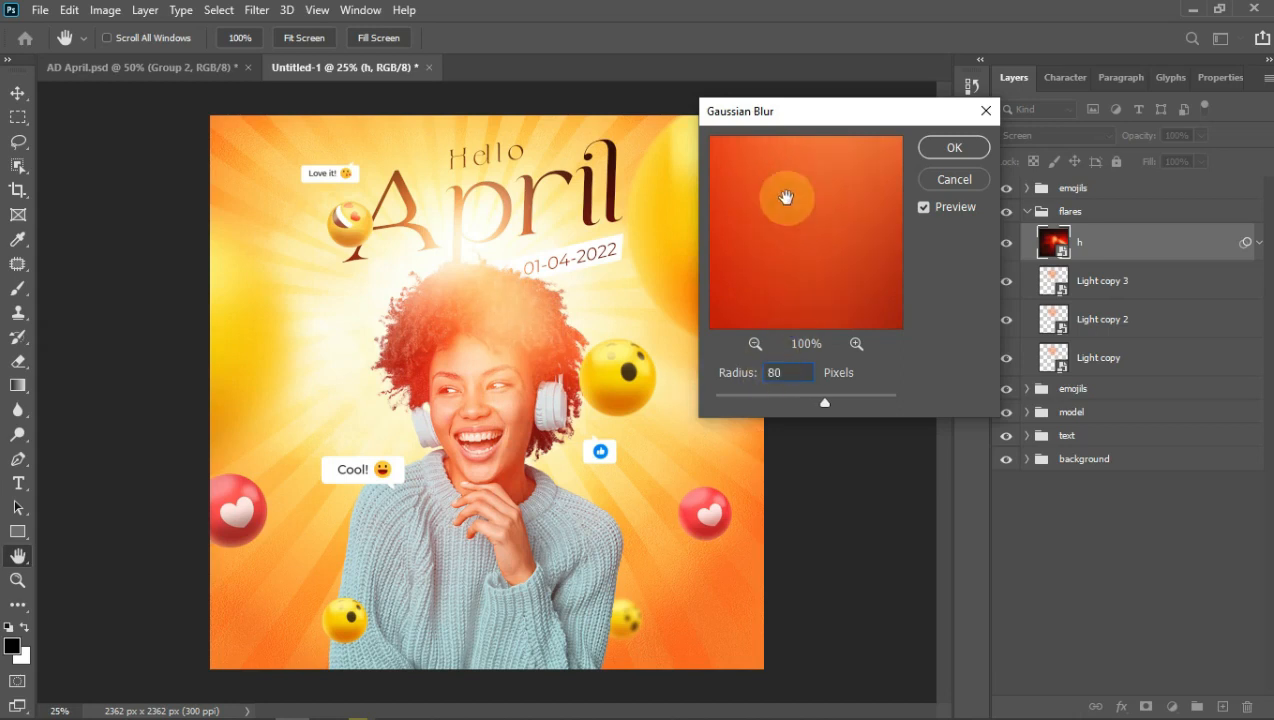
left_click_drag(804, 118, 977, 146)
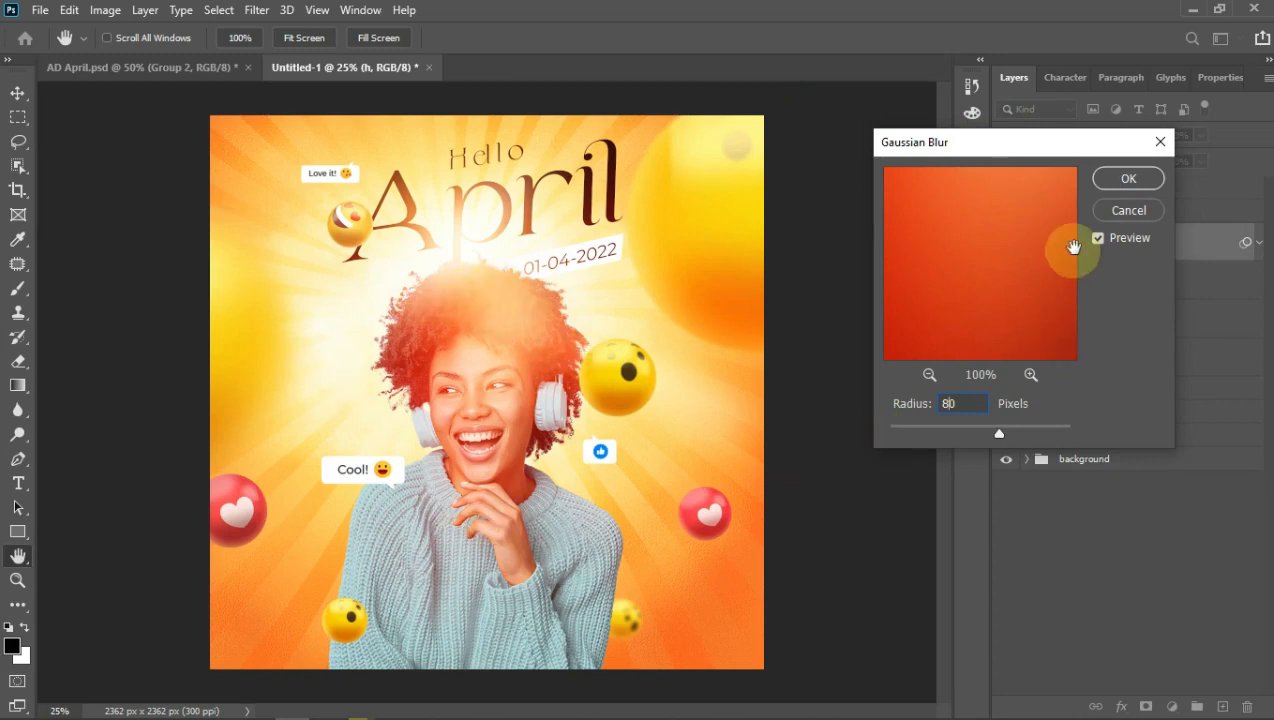
left_click(1128, 178)
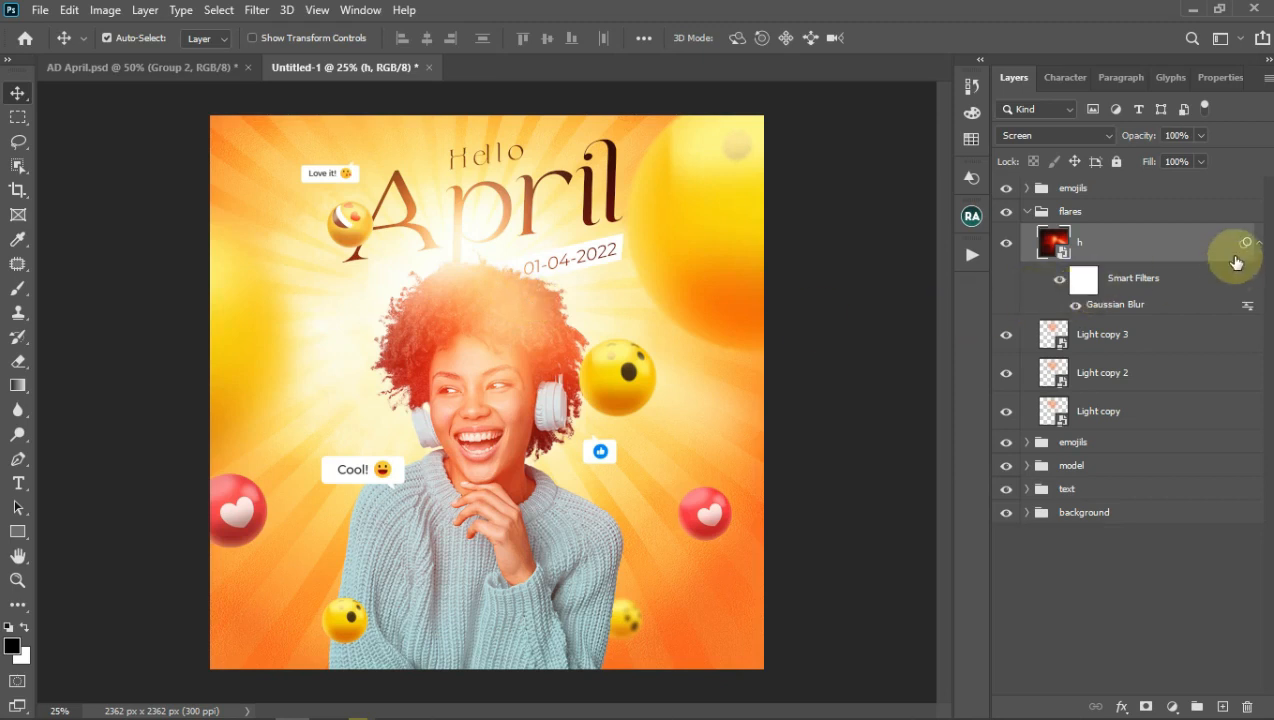
left_click(1259, 245)
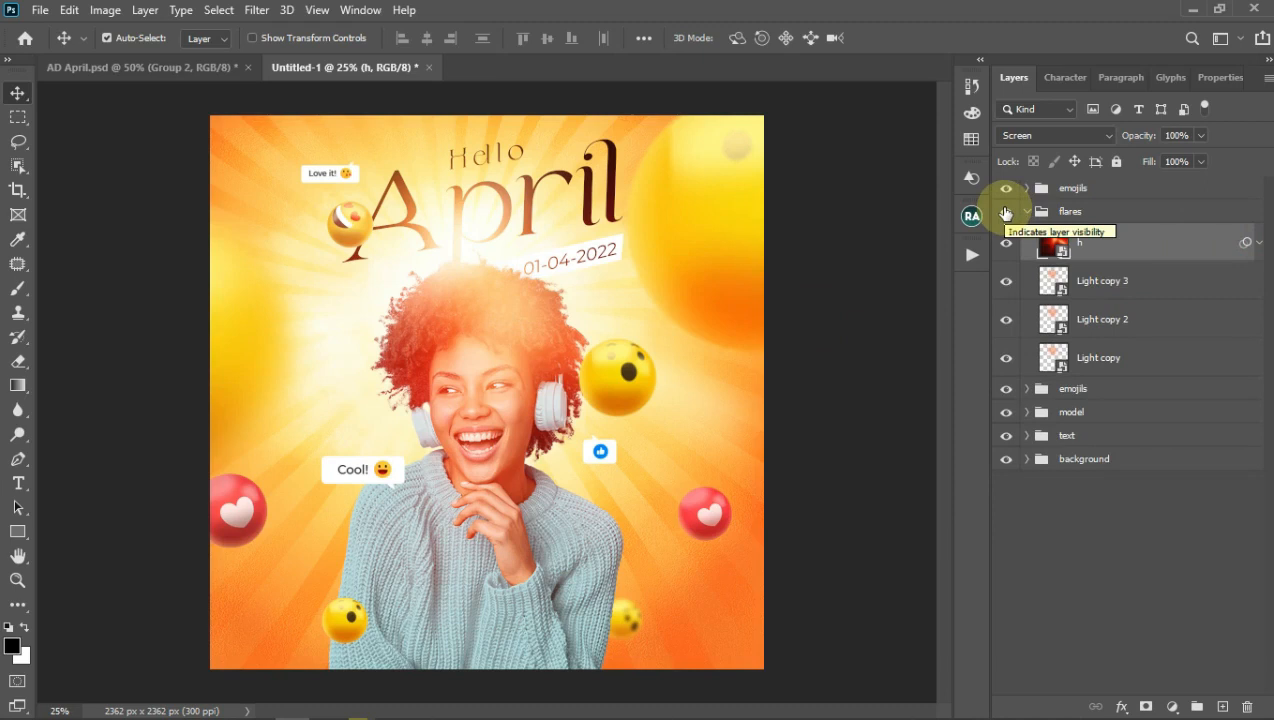
left_click(1006, 212)
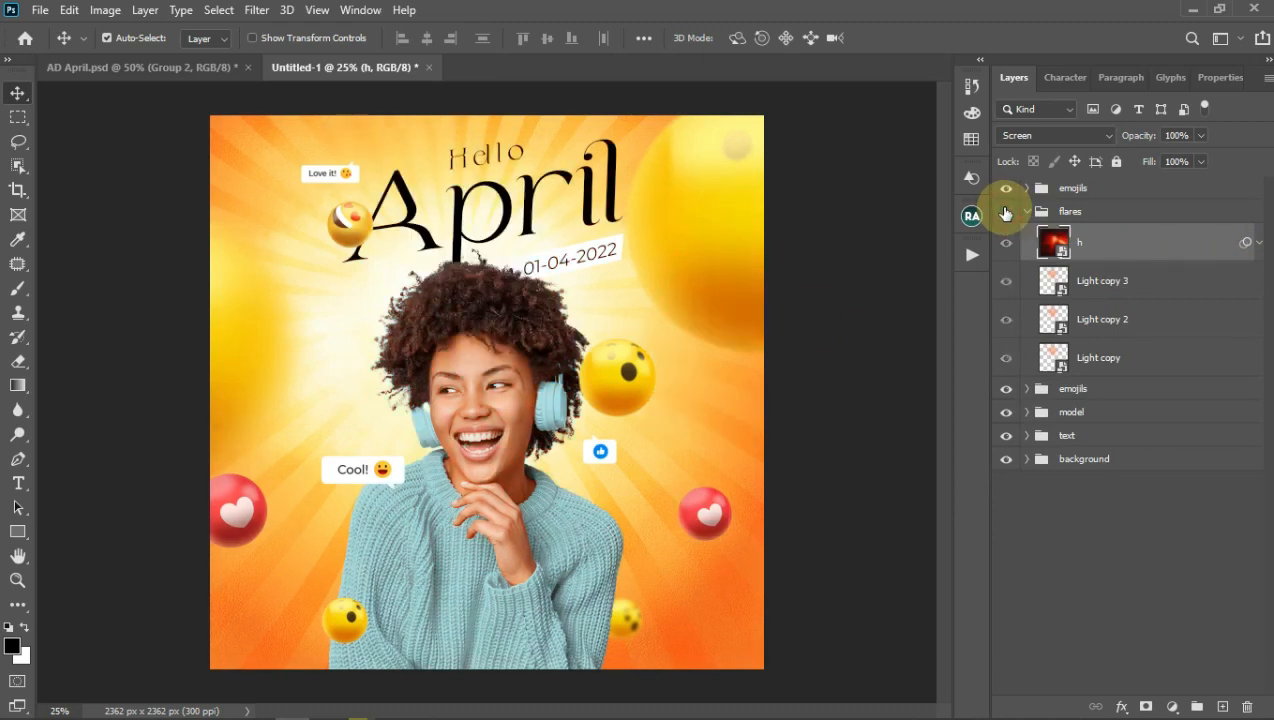
left_click(1006, 212)
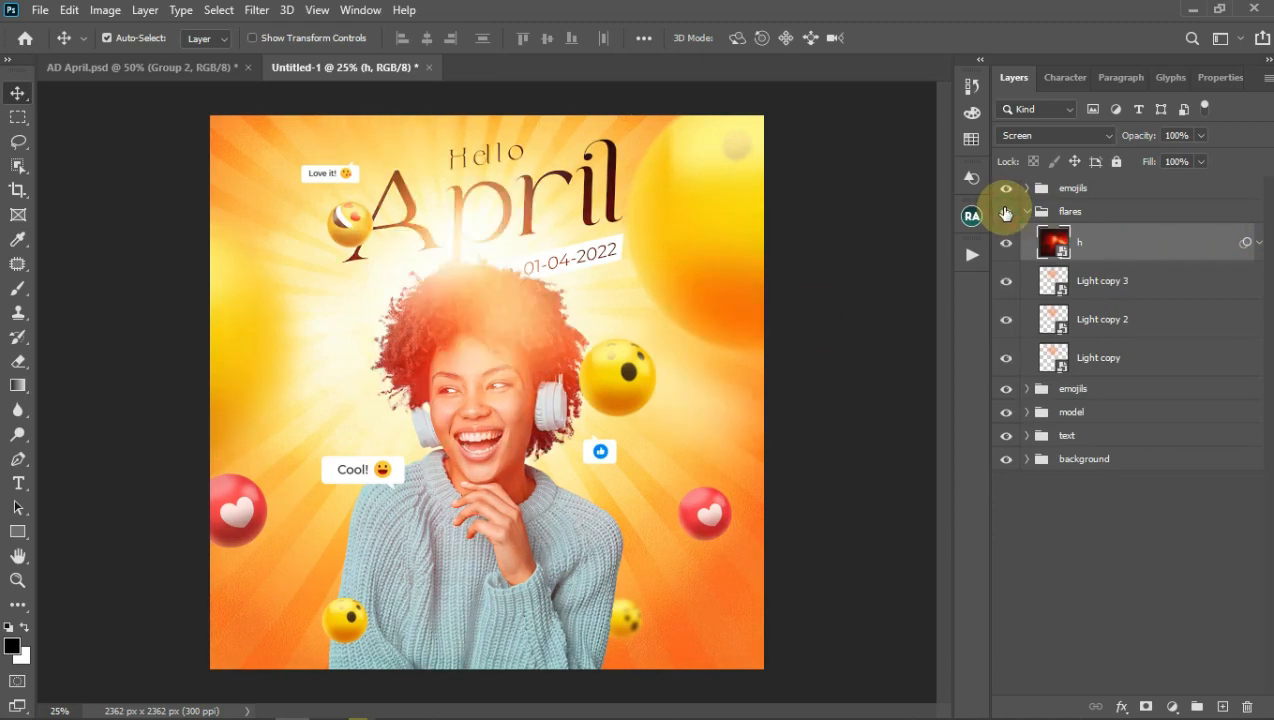
left_click(1007, 282)
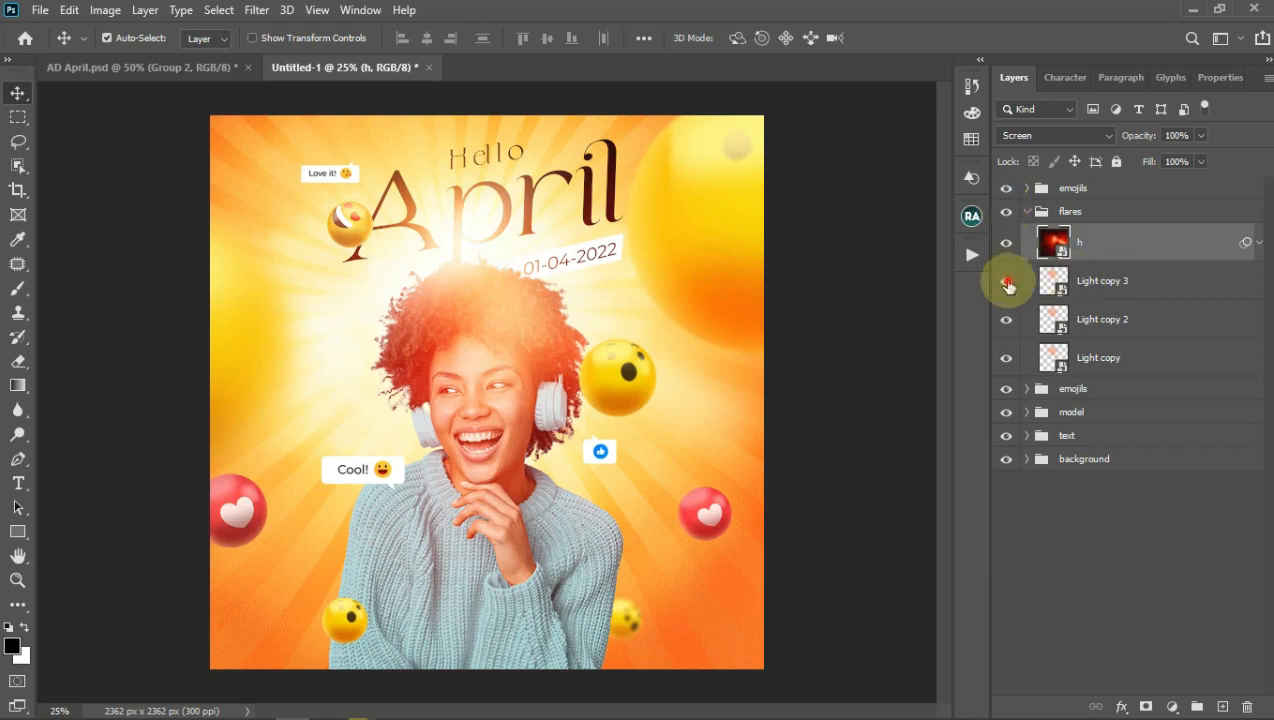
left_click(1006, 281)
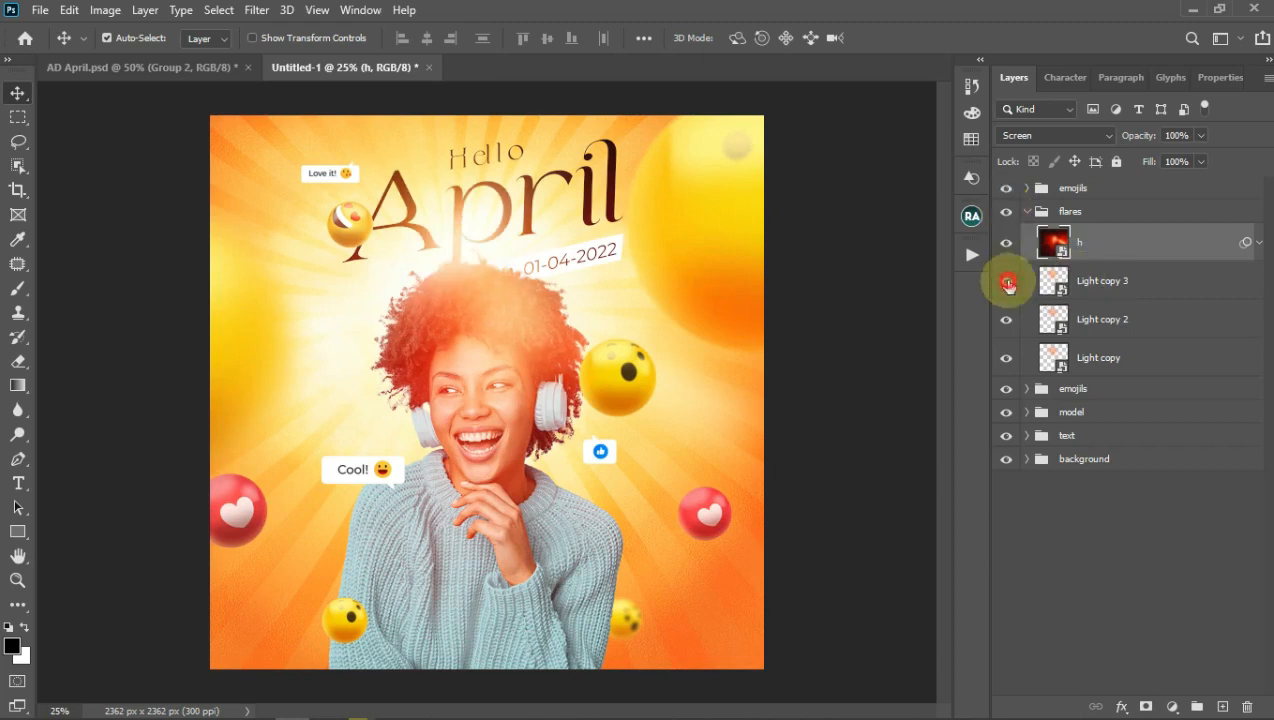
left_click(1003, 319)
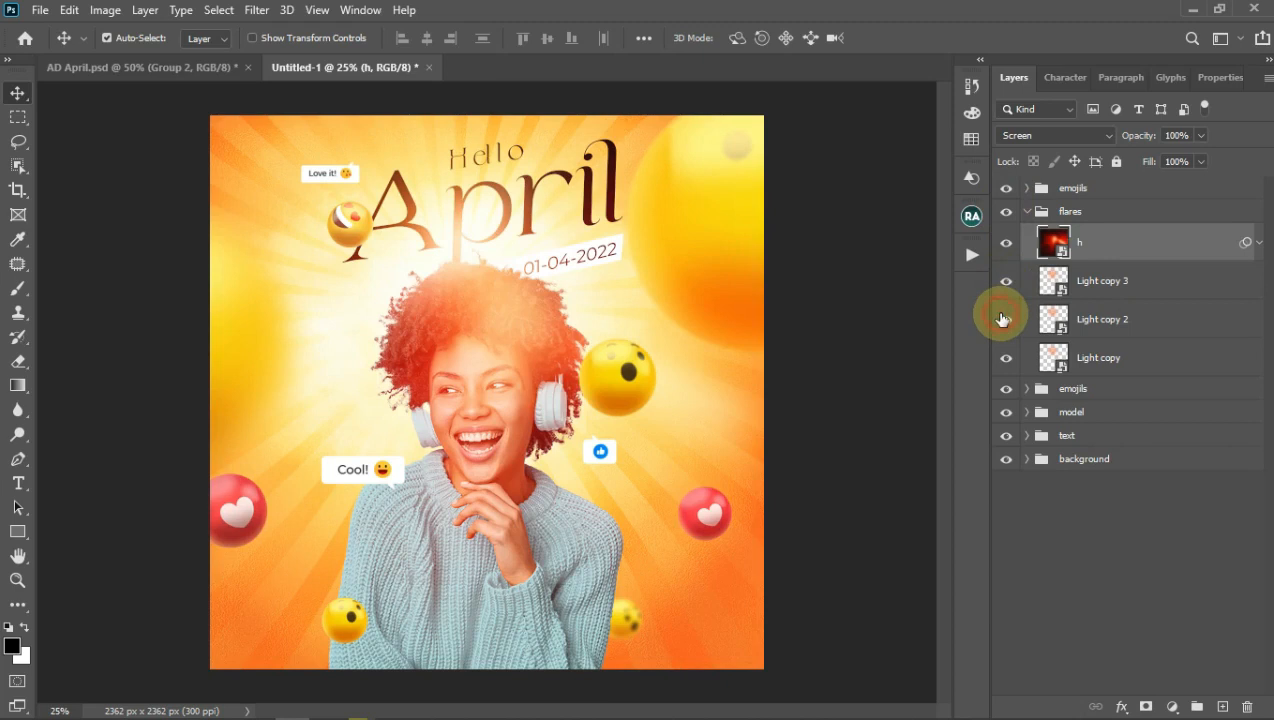
left_click(1003, 319)
left_click(1100, 287)
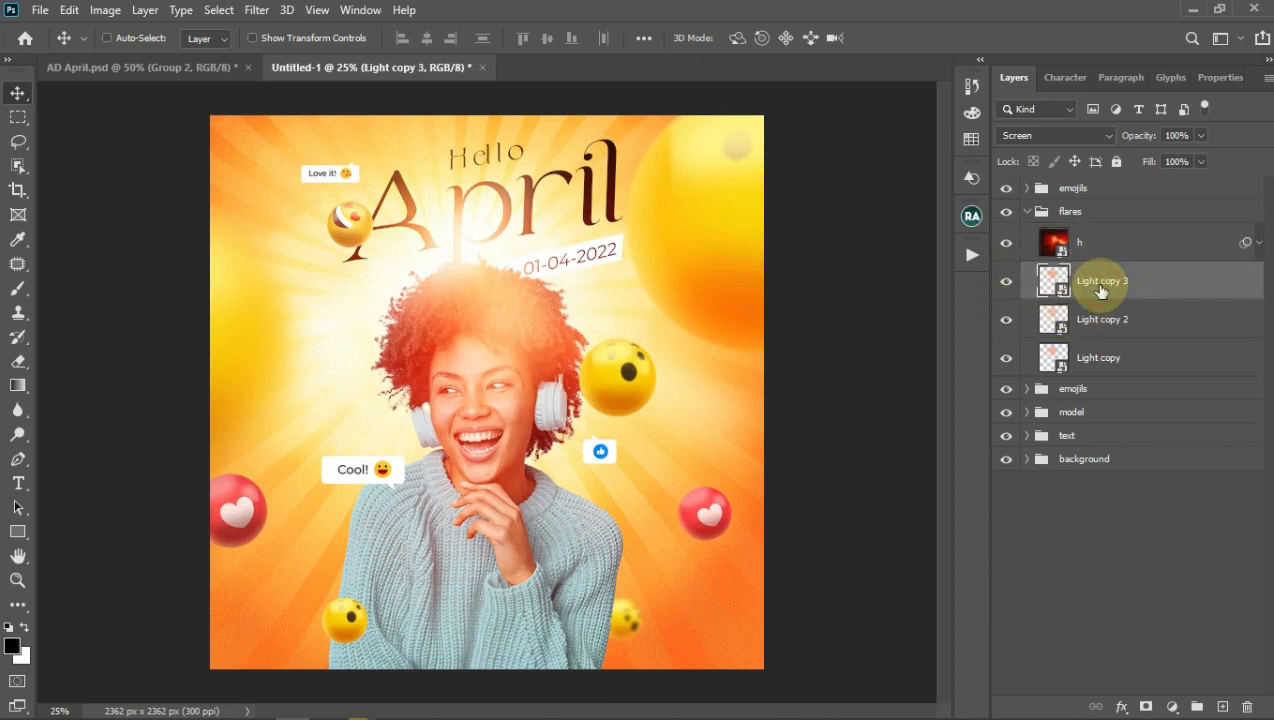
key("ctrl+j")
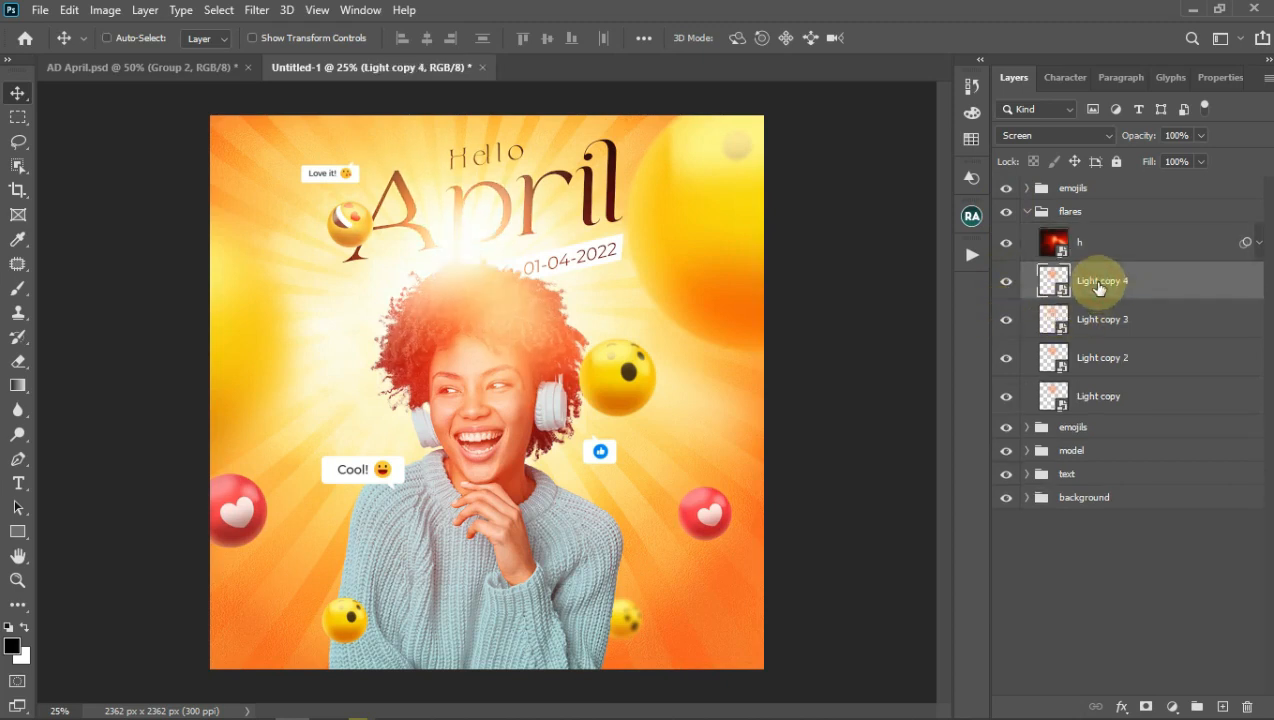
Step: Shrink the new flare copy to about a third and move it to the poster's left edge
key("ctrl+t")
left_click_drag(575, 257, 309, 526)
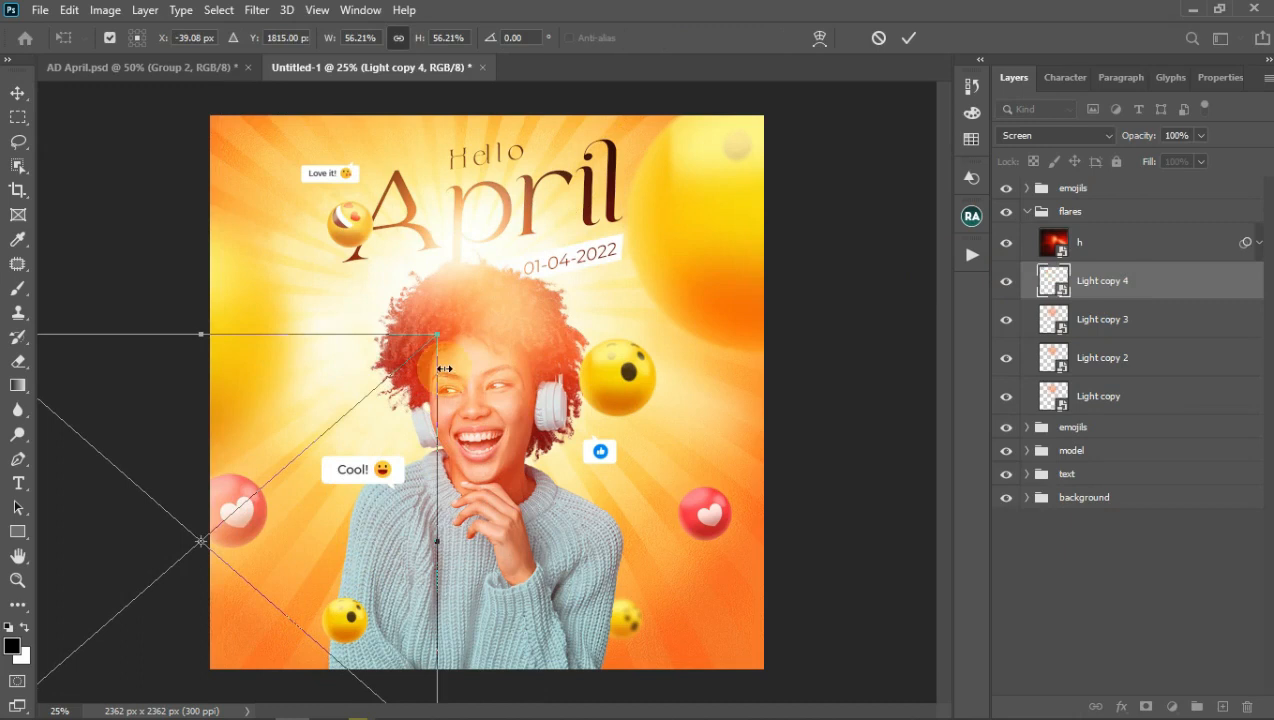
left_click_drag(443, 332, 343, 441)
left_click_drag(291, 520, 295, 511)
left_click(908, 38)
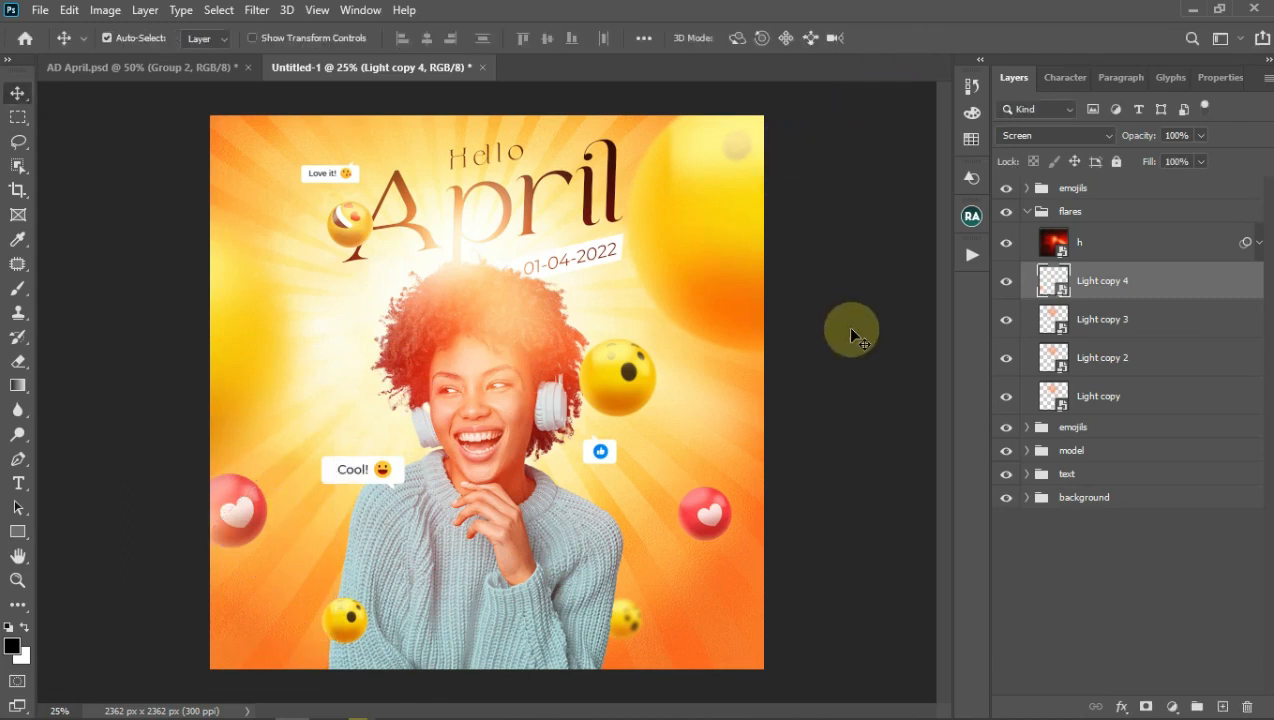
Step: Duplicate the small flare, enlarge the copy to about 75.63%, and place it near the date
key("ctrl+j")
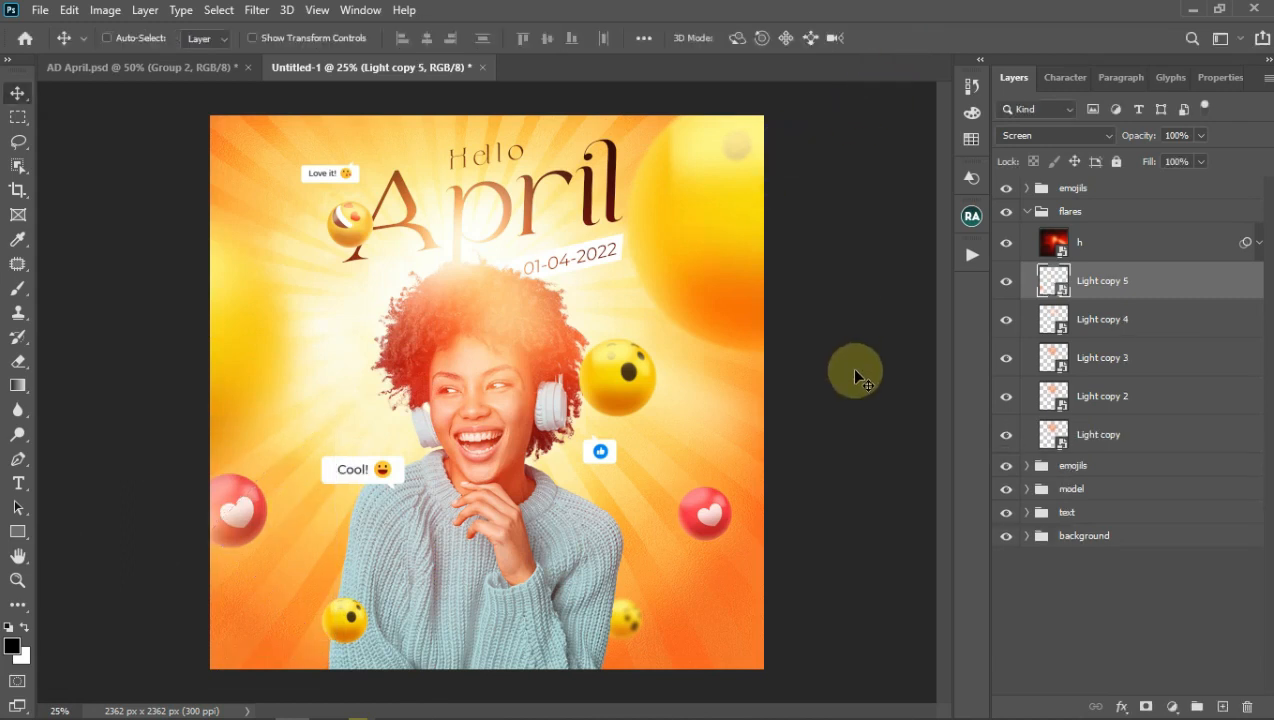
key("ctrl+t")
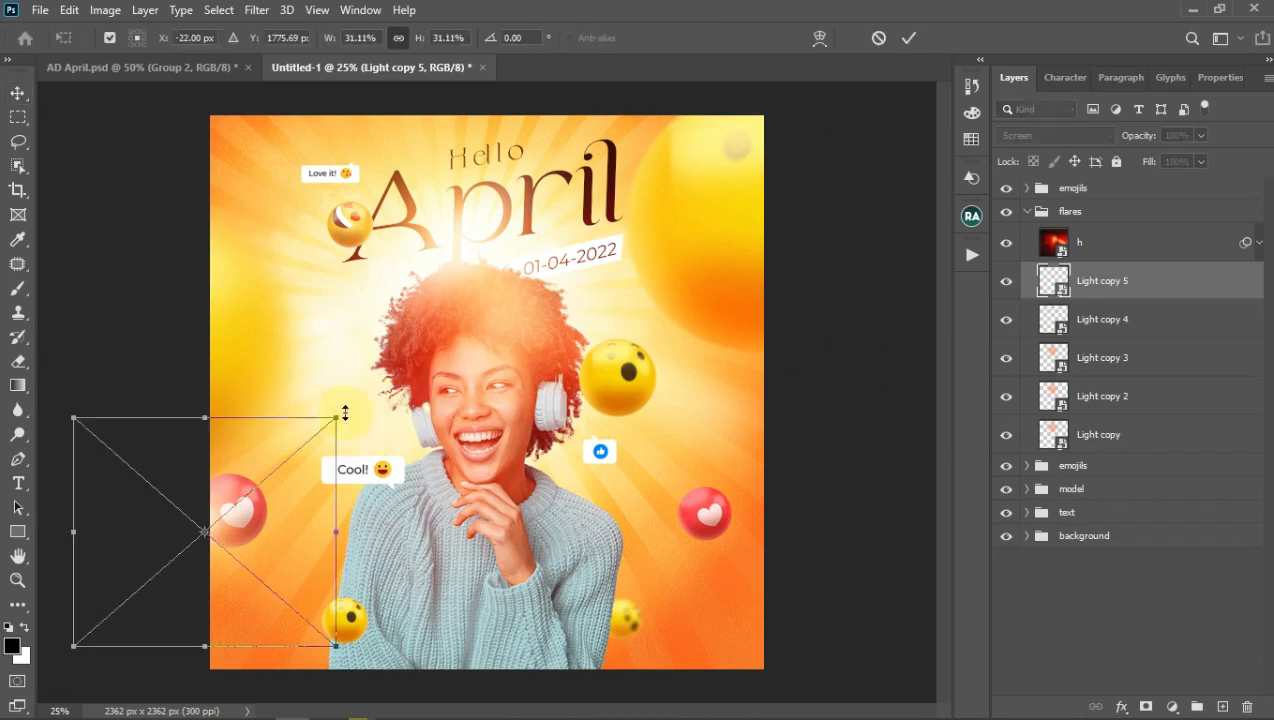
left_click_drag(338, 414, 493, 313)
left_click_drag(384, 550, 938, 238)
left_click_drag(496, 463, 400, 546)
left_click_drag(772, 214, 773, 212)
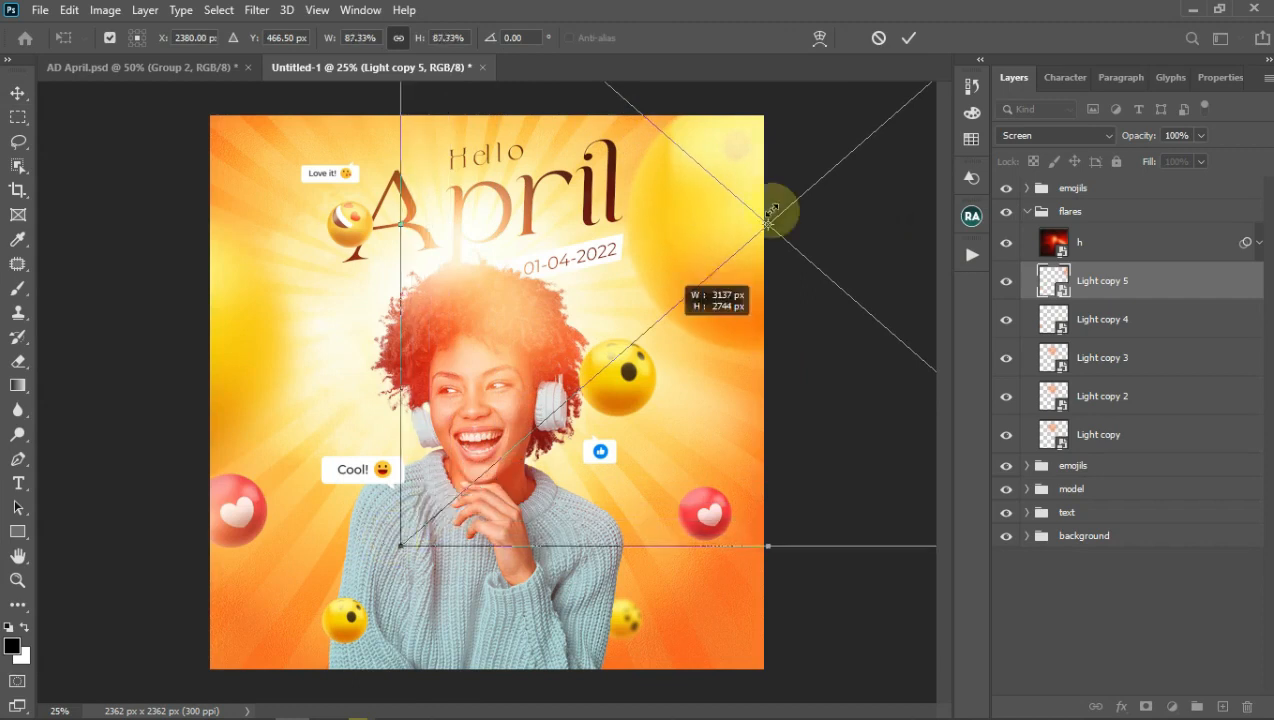
left_click_drag(802, 289, 845, 240)
left_click(905, 40)
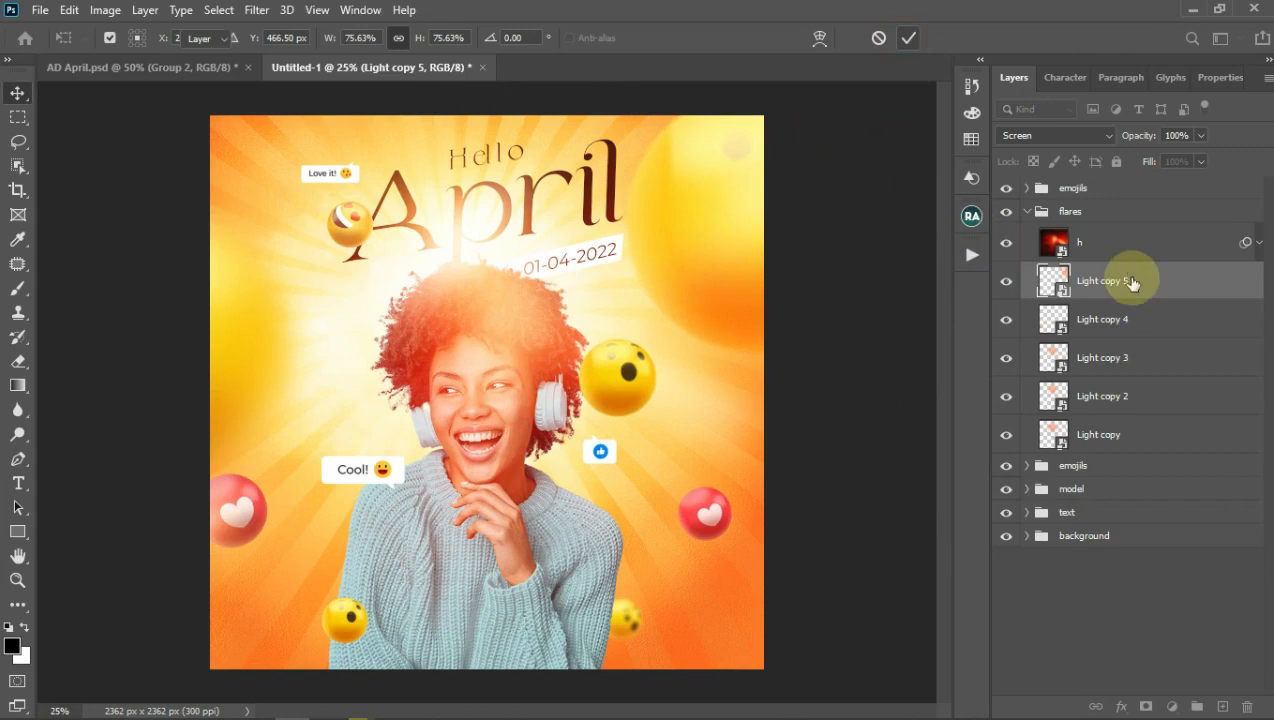
left_click(257, 10)
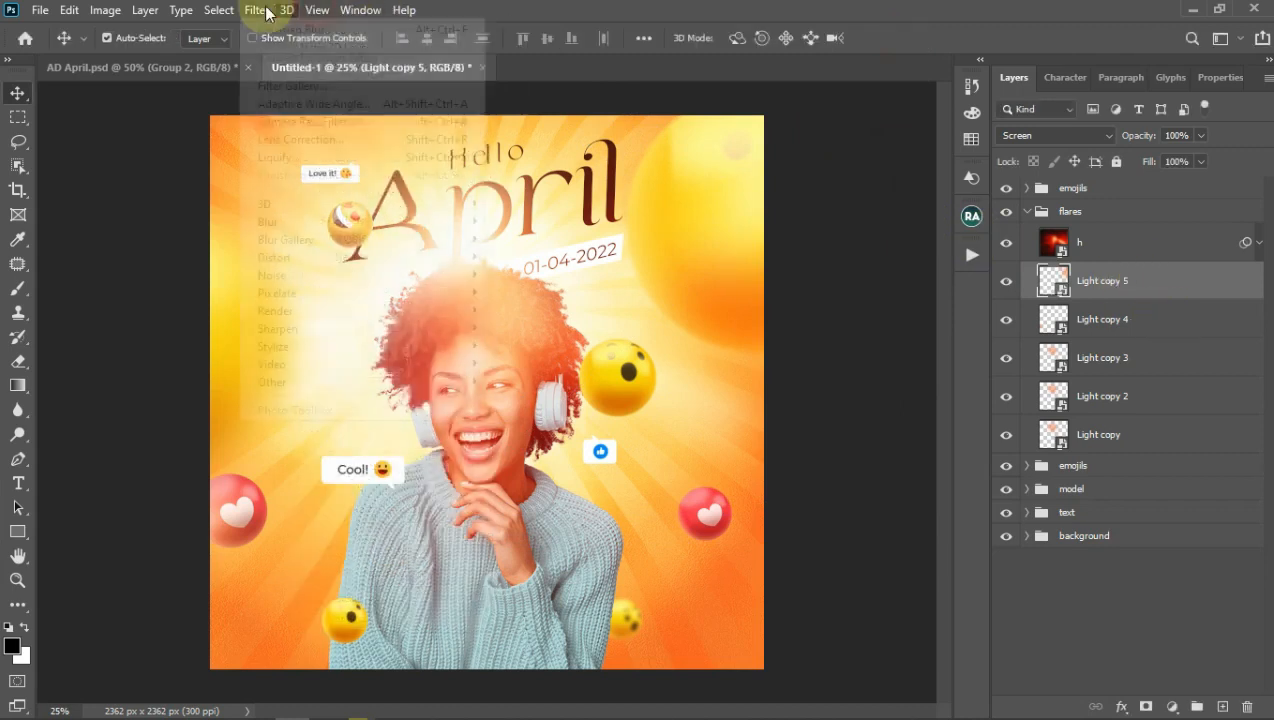
Step: Soften the newest flare with a 20-pixel Gaussian Blur
mouse_move(468, 222)
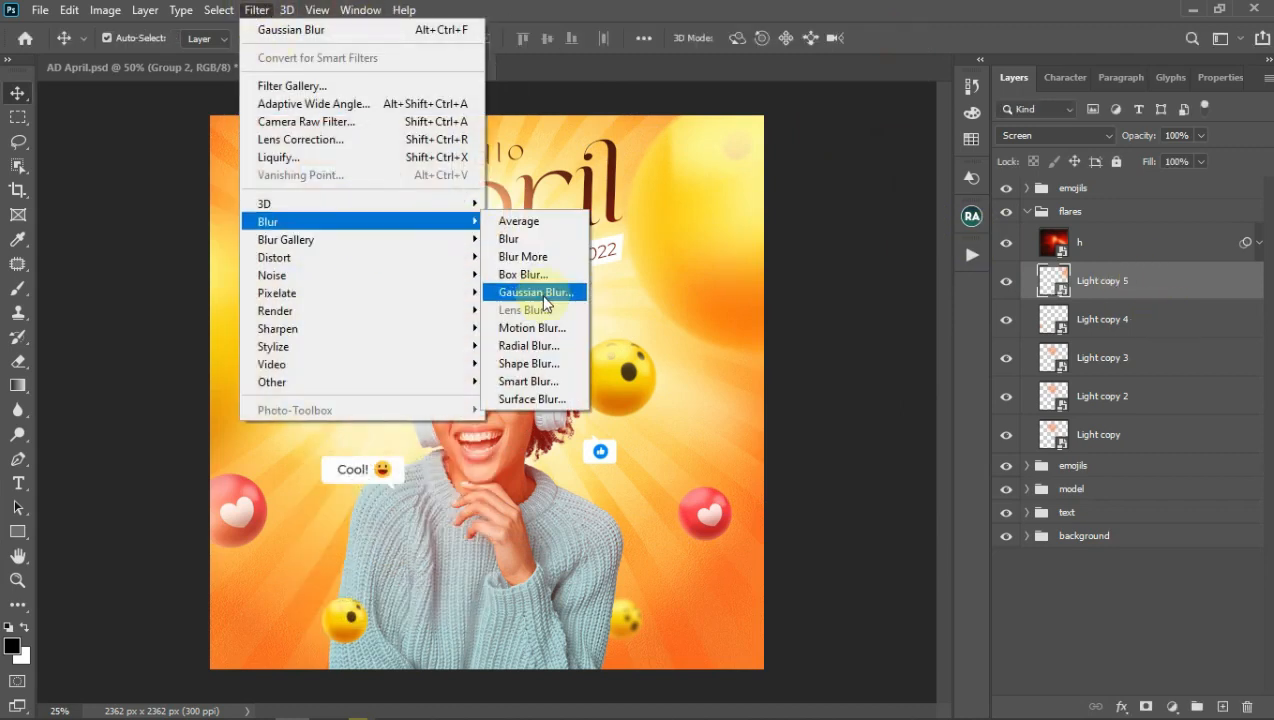
left_click(530, 288)
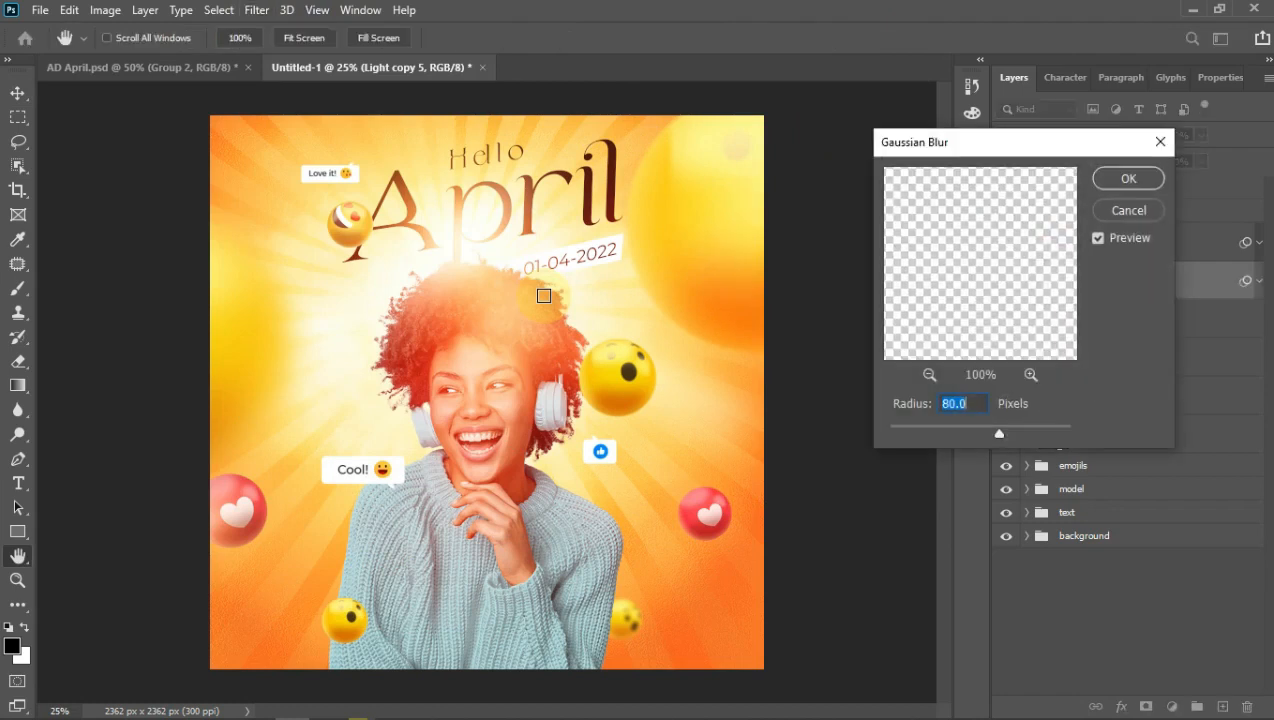
type("20")
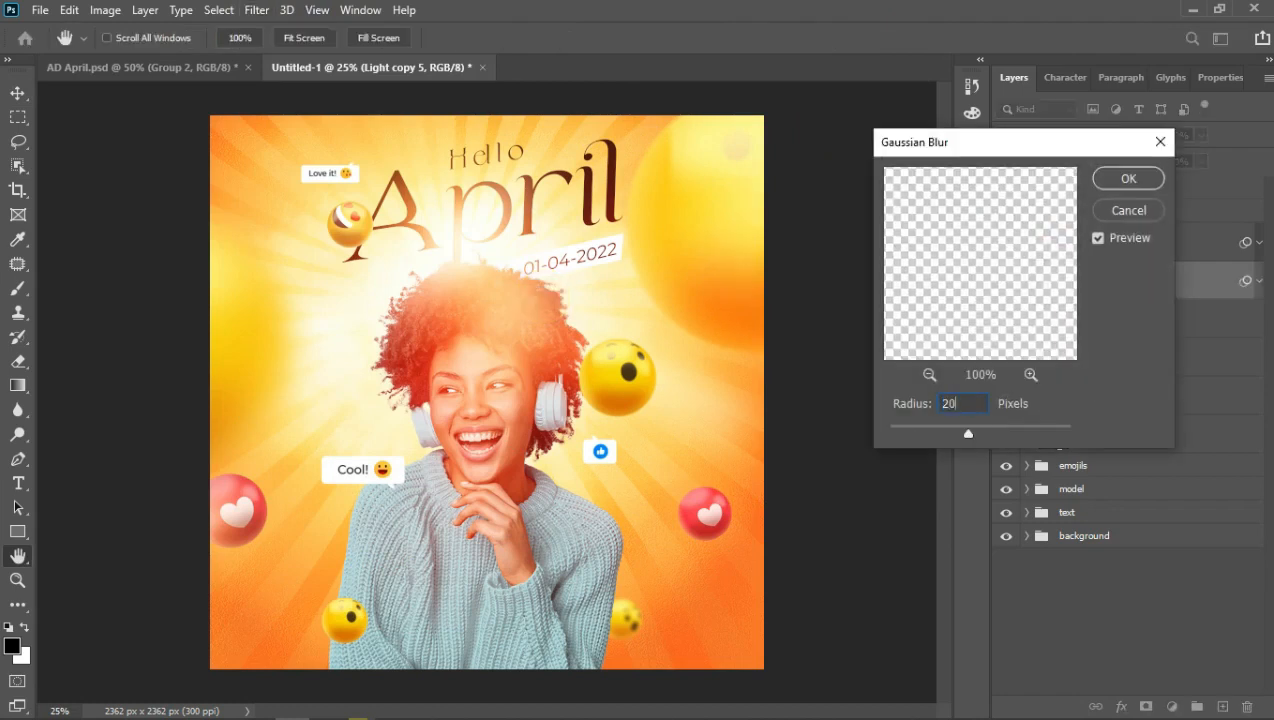
key("Return")
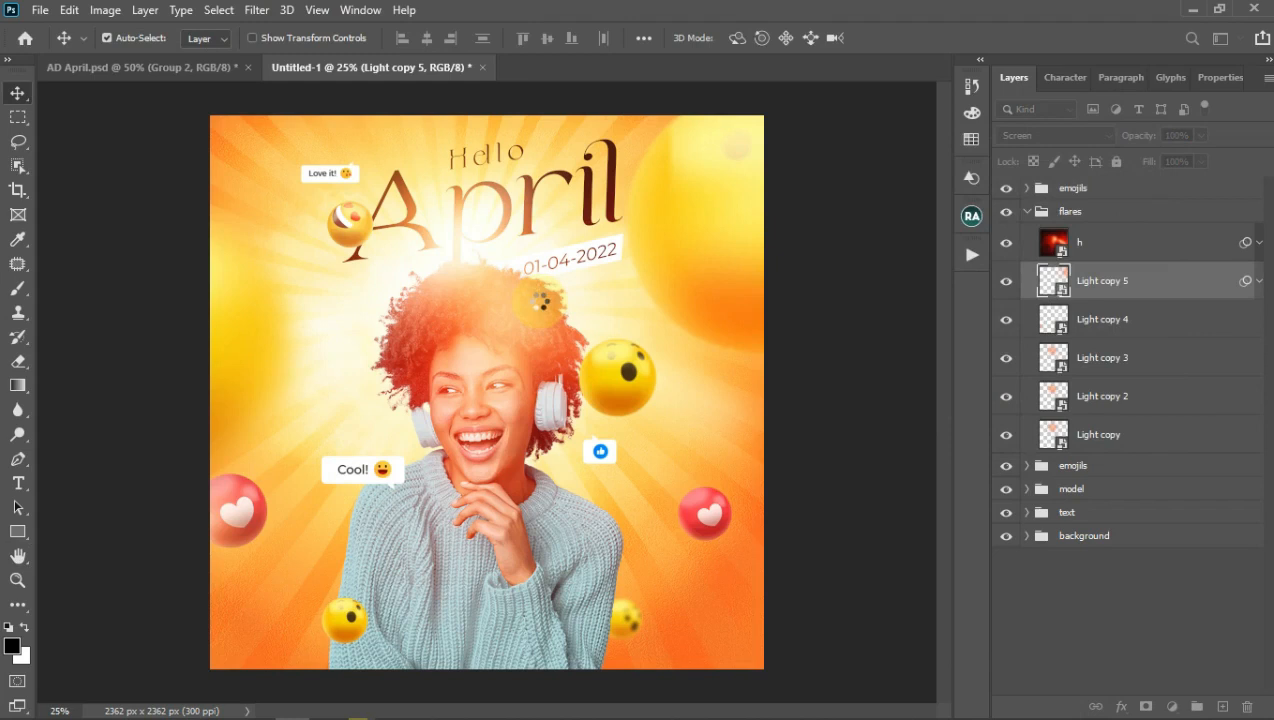
Step: Collapse the flares group, add a new empty group at the top, and show the layout guides
left_click(1258, 281)
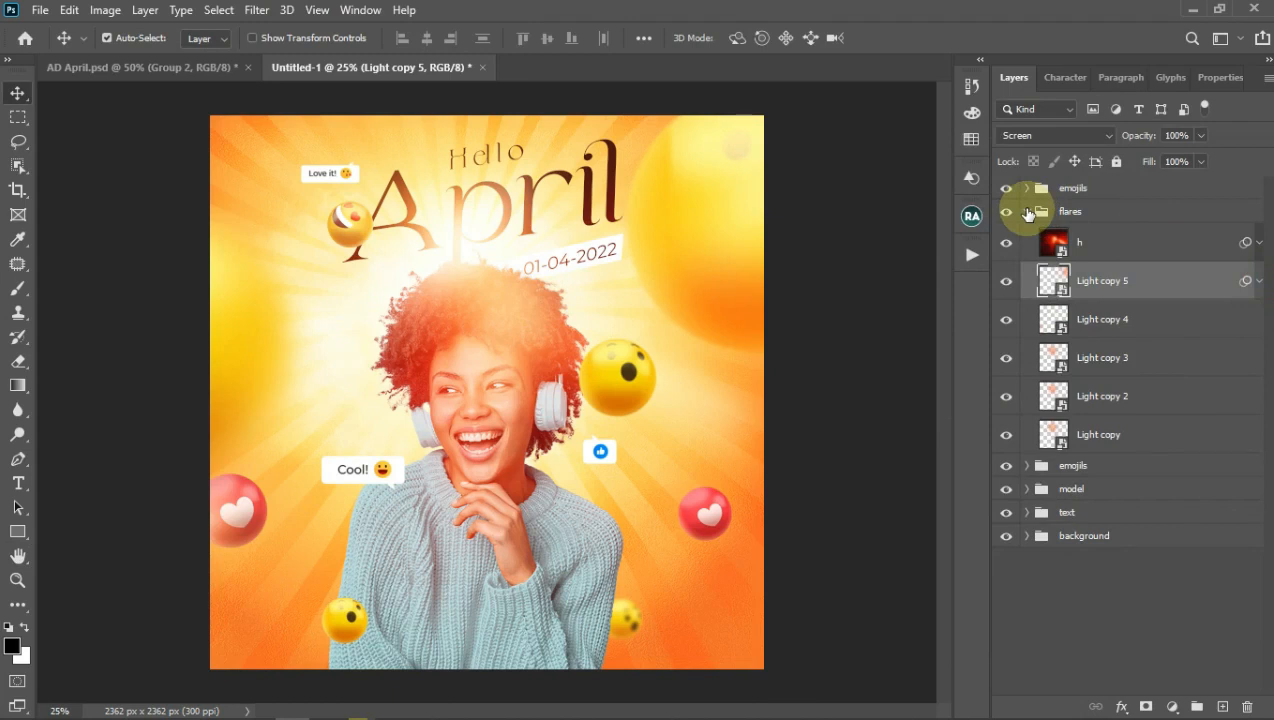
left_click(1027, 213)
left_click(1100, 188)
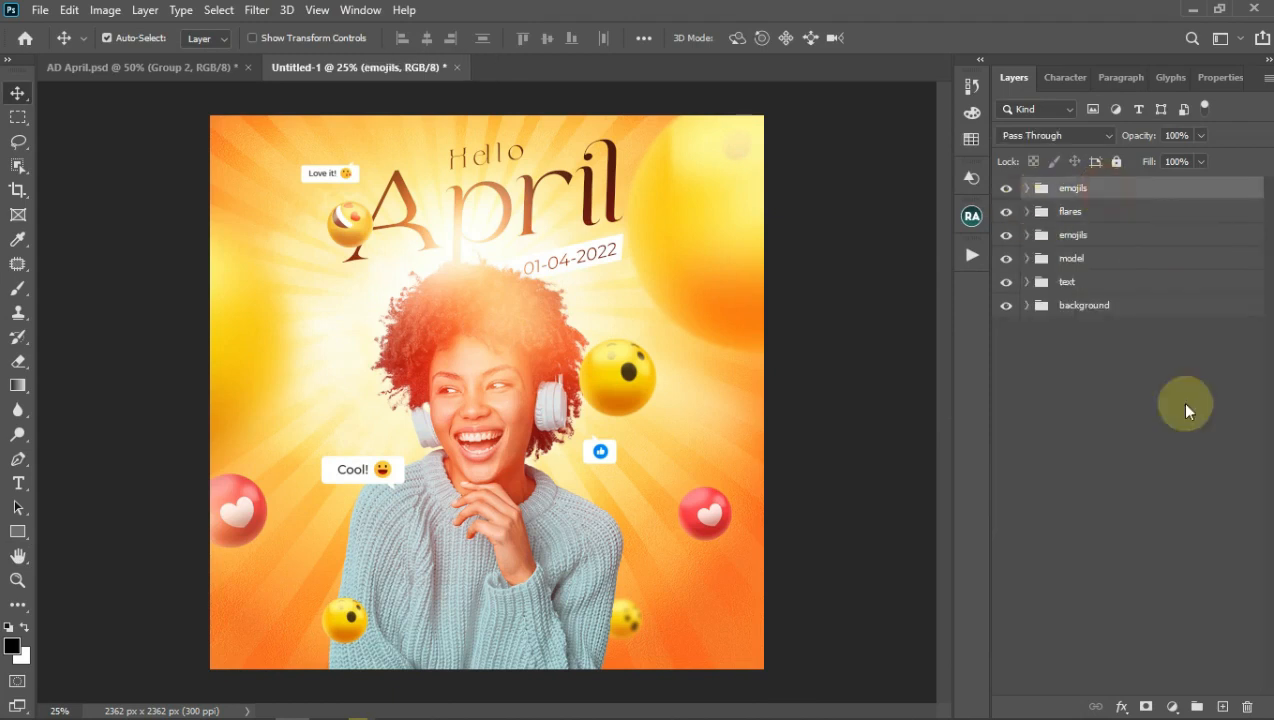
left_click(1197, 706)
key("ctrl+semicolon")
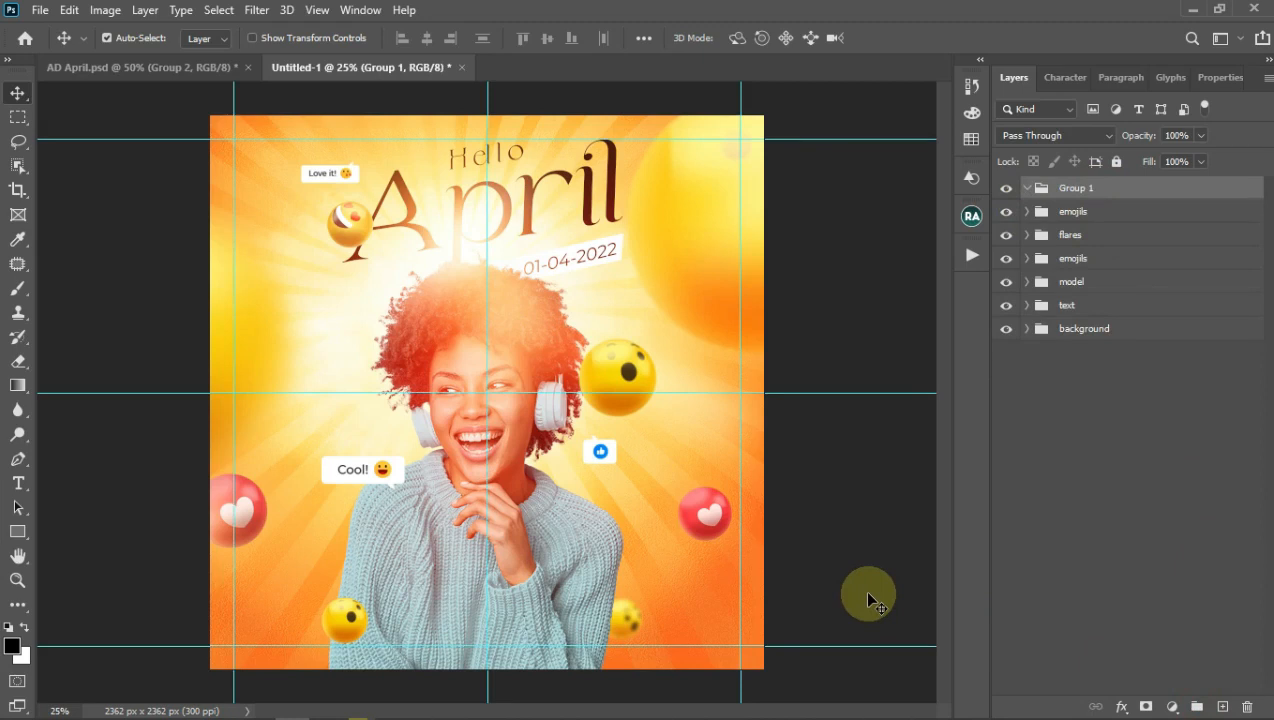
mouse_move(597, 712)
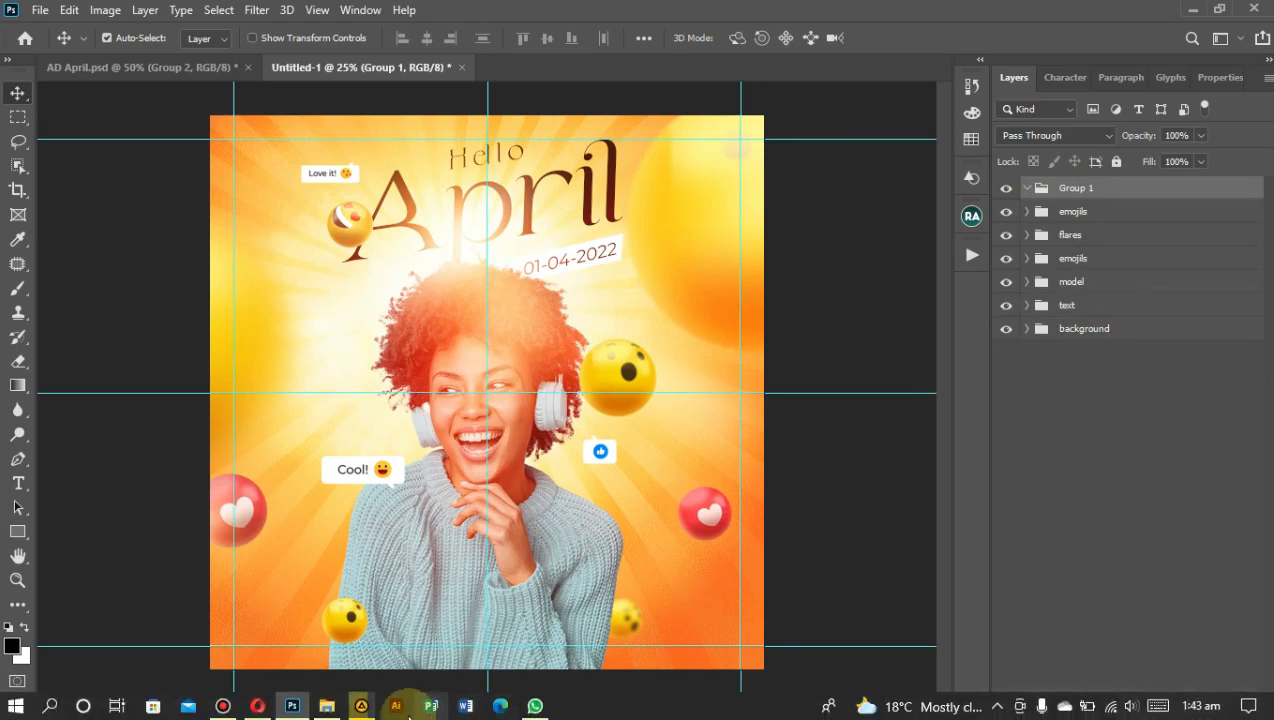
left_click(327, 706)
Step: Select the Whatsapp, Facebook and Instagram icon images and drag them into the poster
left_click(917, 540)
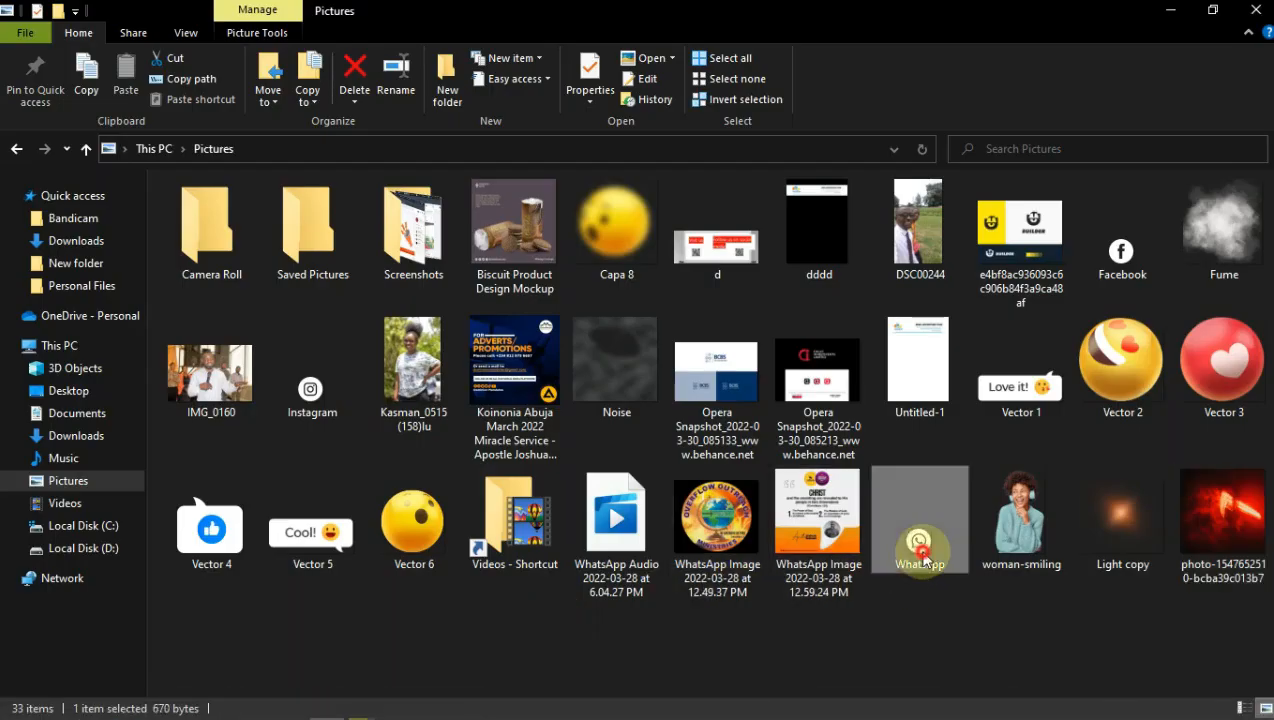
left_click(1140, 265, "ctrl")
left_click(313, 402, "ctrl")
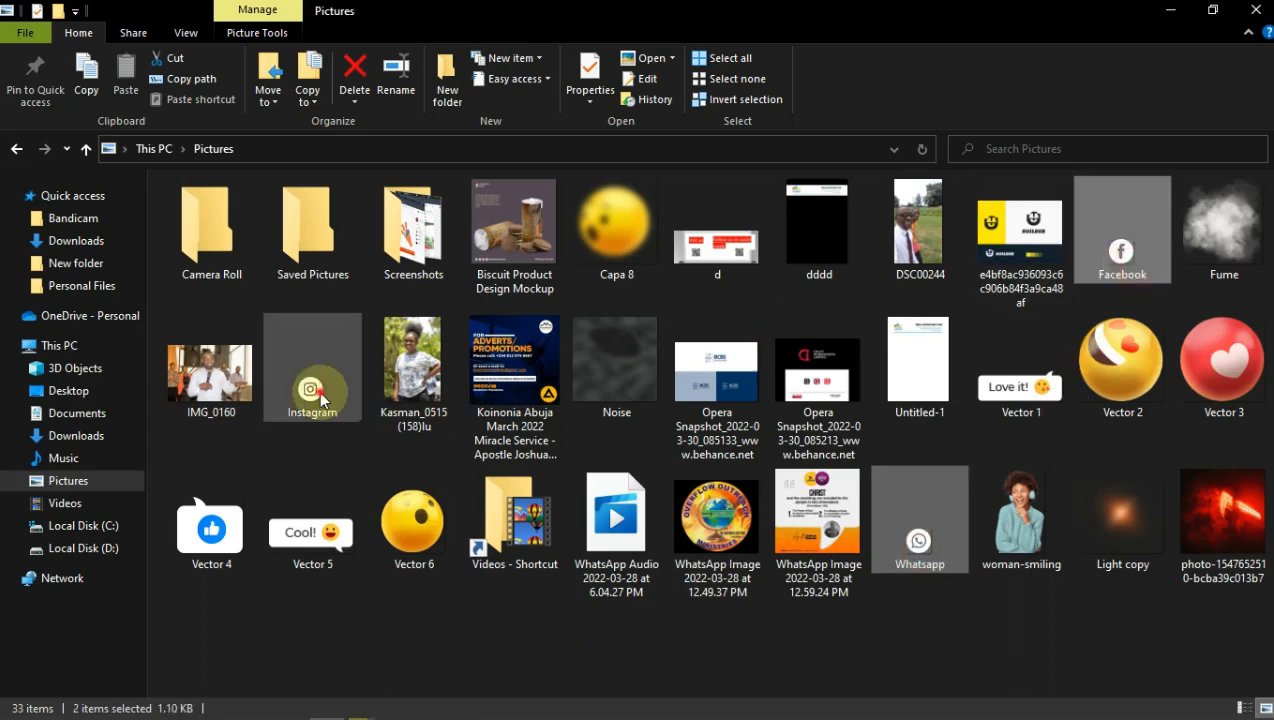
left_click_drag(313, 402, 476, 562)
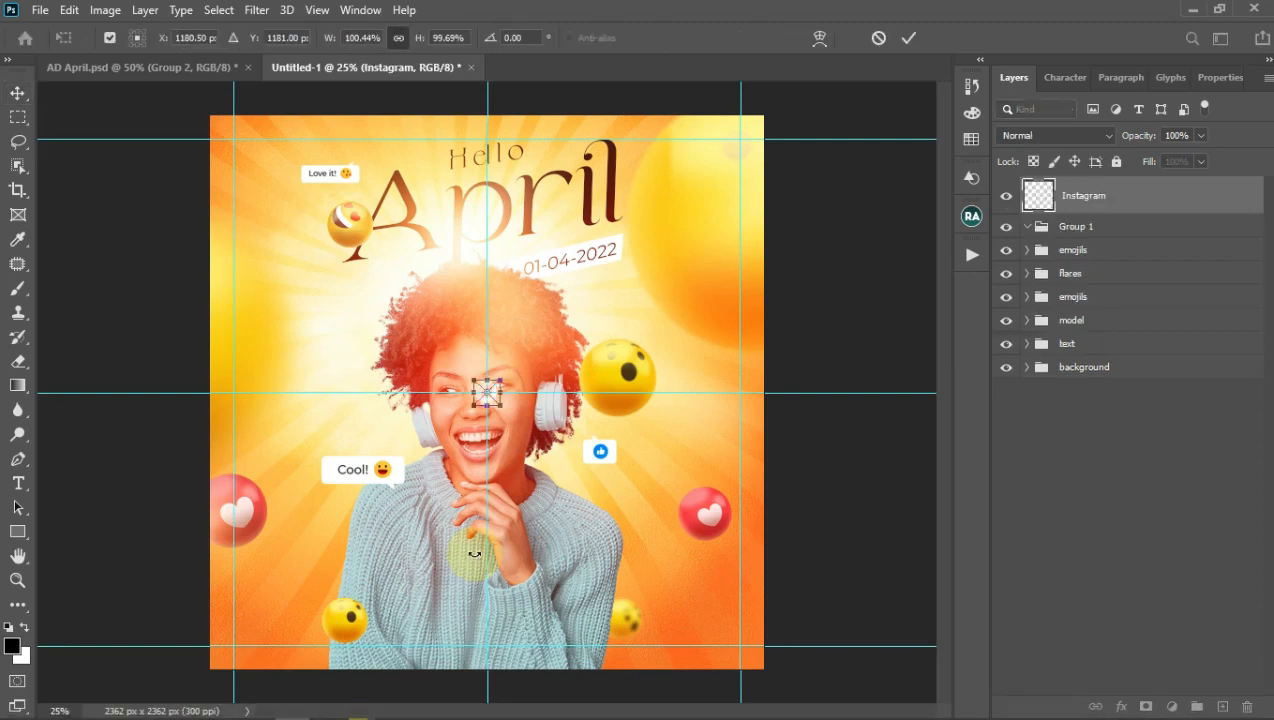
Step: Place the three social icons and move their layers into Group 1
key("Return")
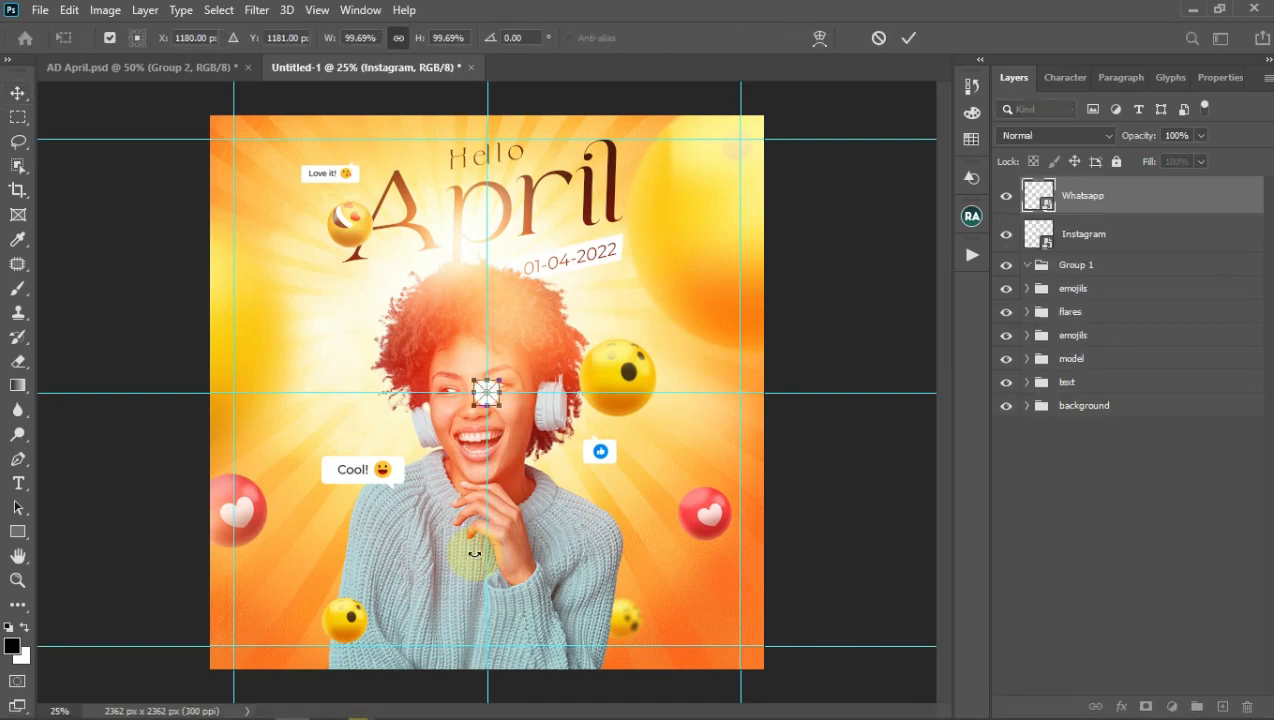
key("Return")
key("Return")
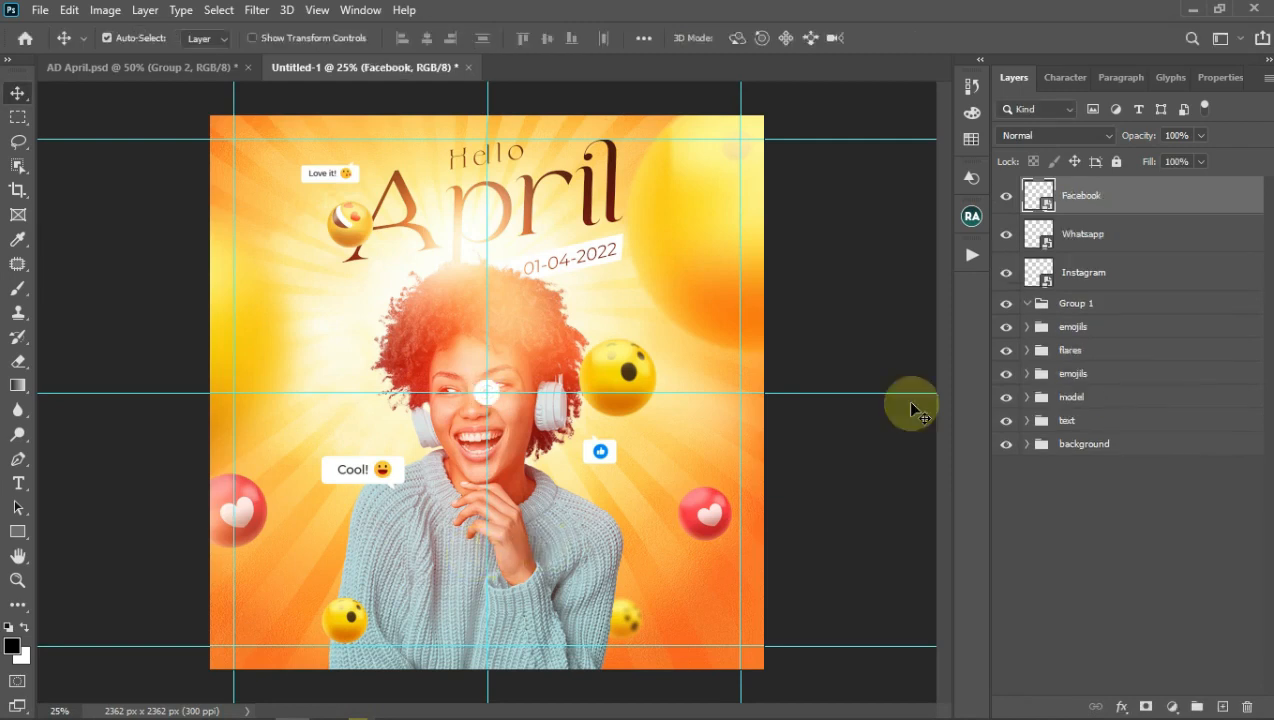
left_click(1087, 285, "shift")
left_click_drag(1090, 286, 1089, 304)
Step: Rename Group 1 to 'icons' and zoom the poster to 50%
left_click(1085, 189)
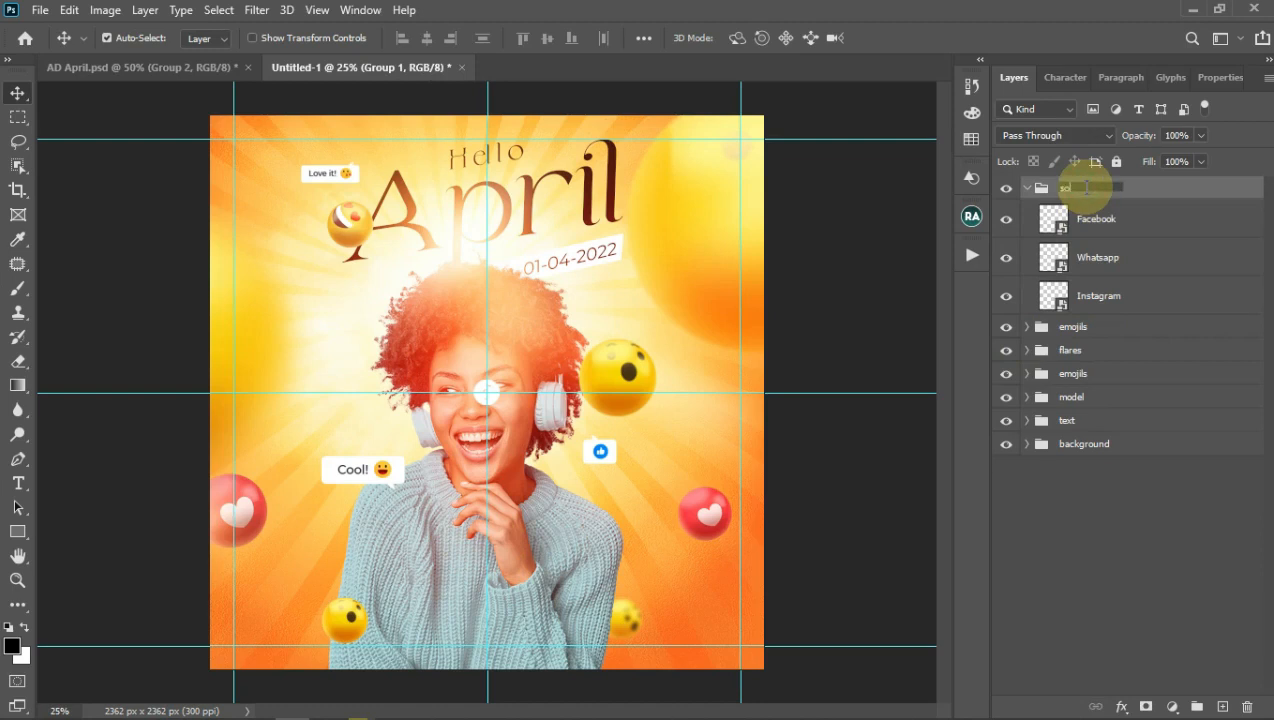
type("icons")
key("Return")
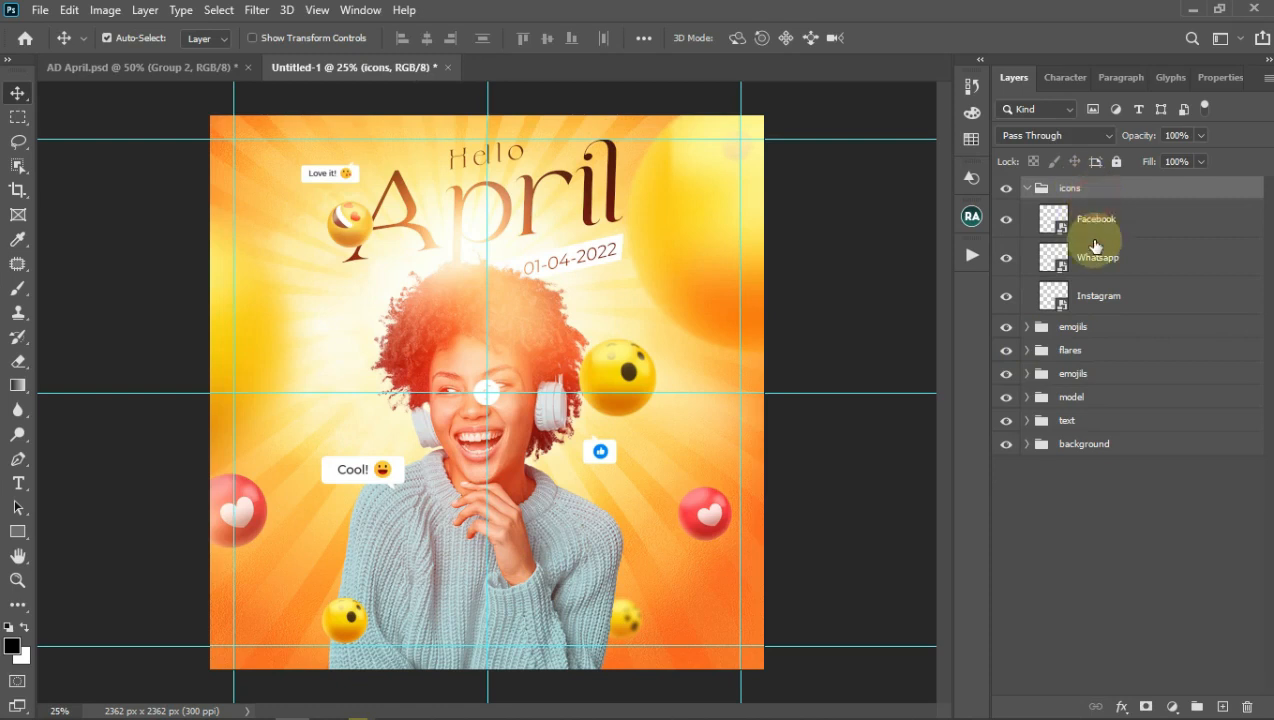
left_click(1096, 220)
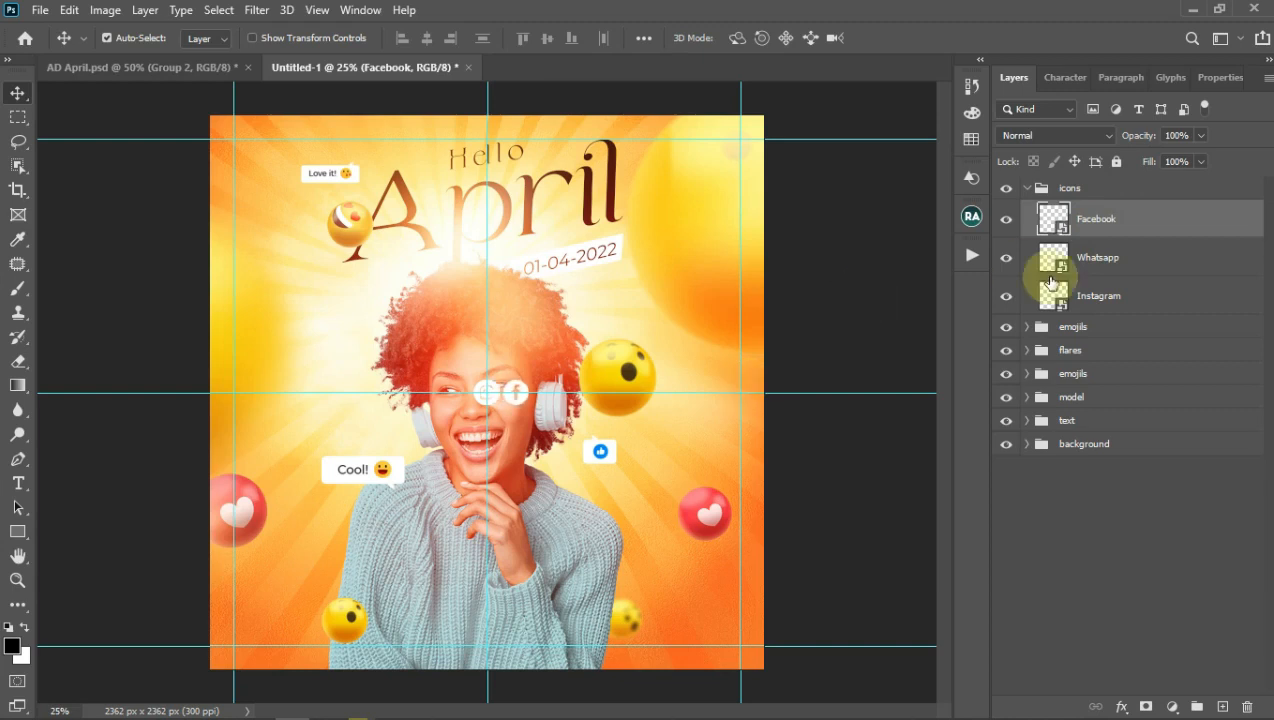
left_click(1125, 294)
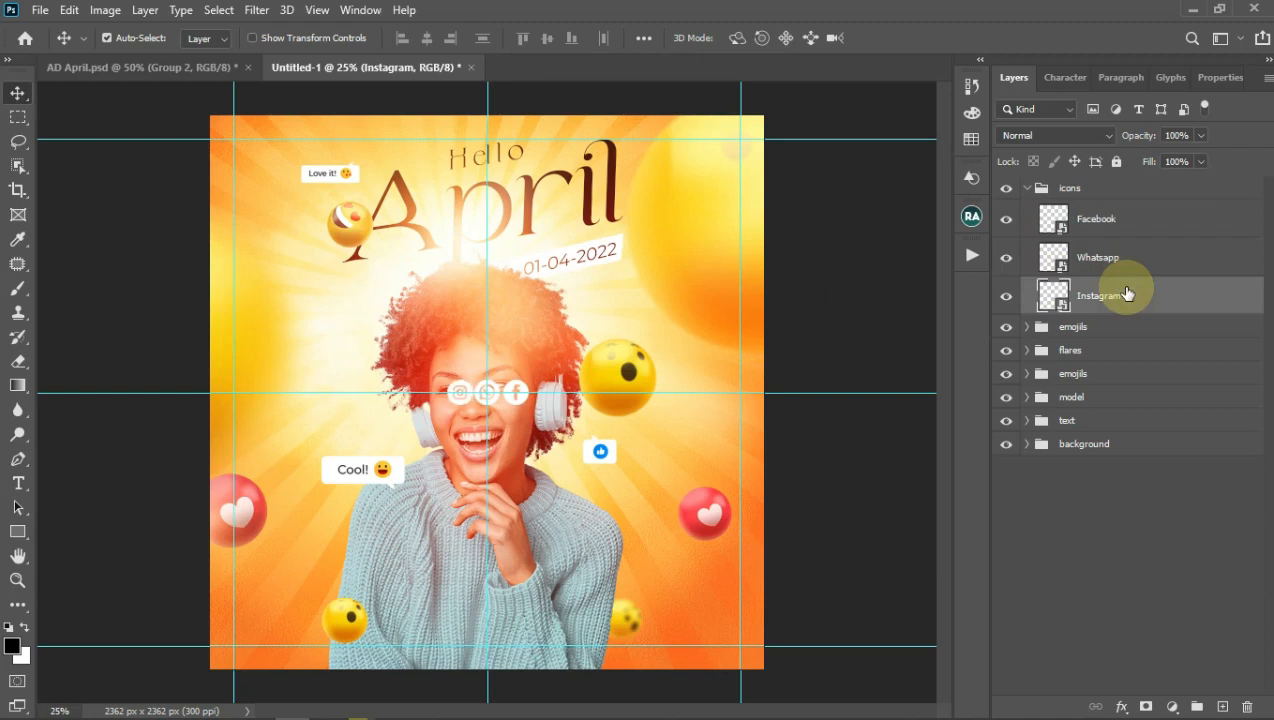
key("ctrl+plus")
key("ctrl+plus")
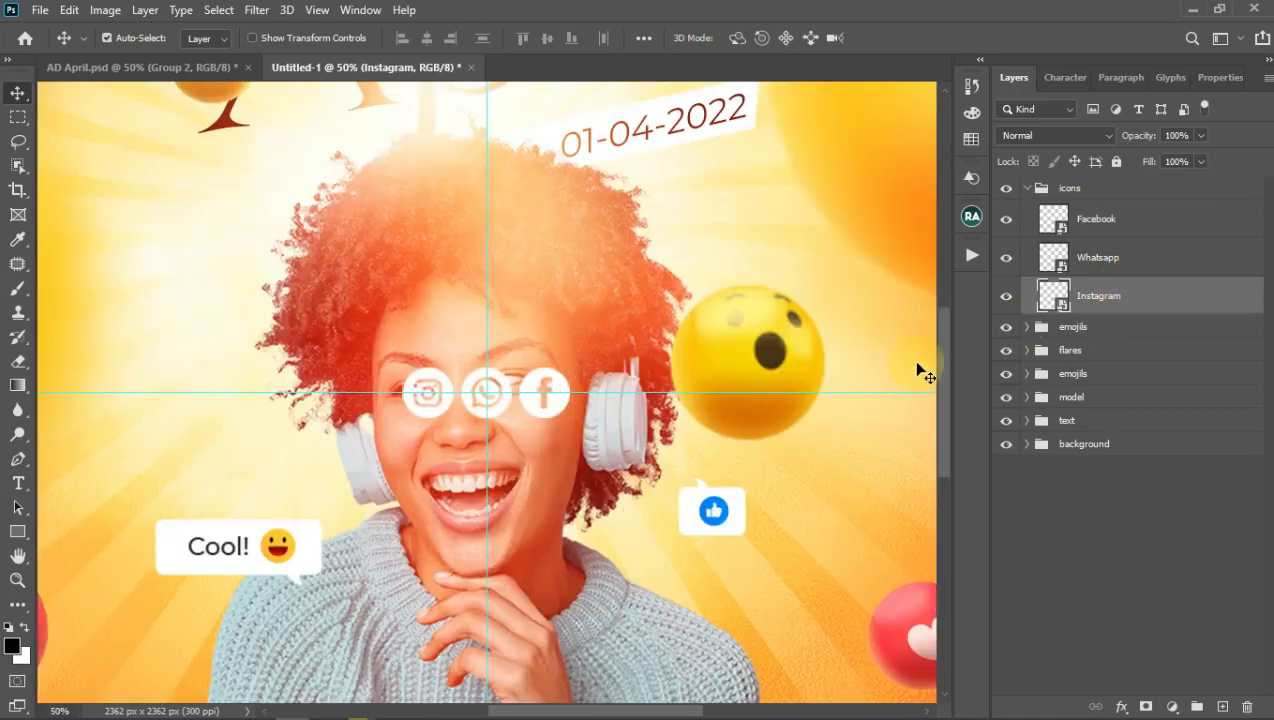
Step: Move the three social icons to the lower right and shrink them to about 49%
left_click_drag(941, 388, 946, 446)
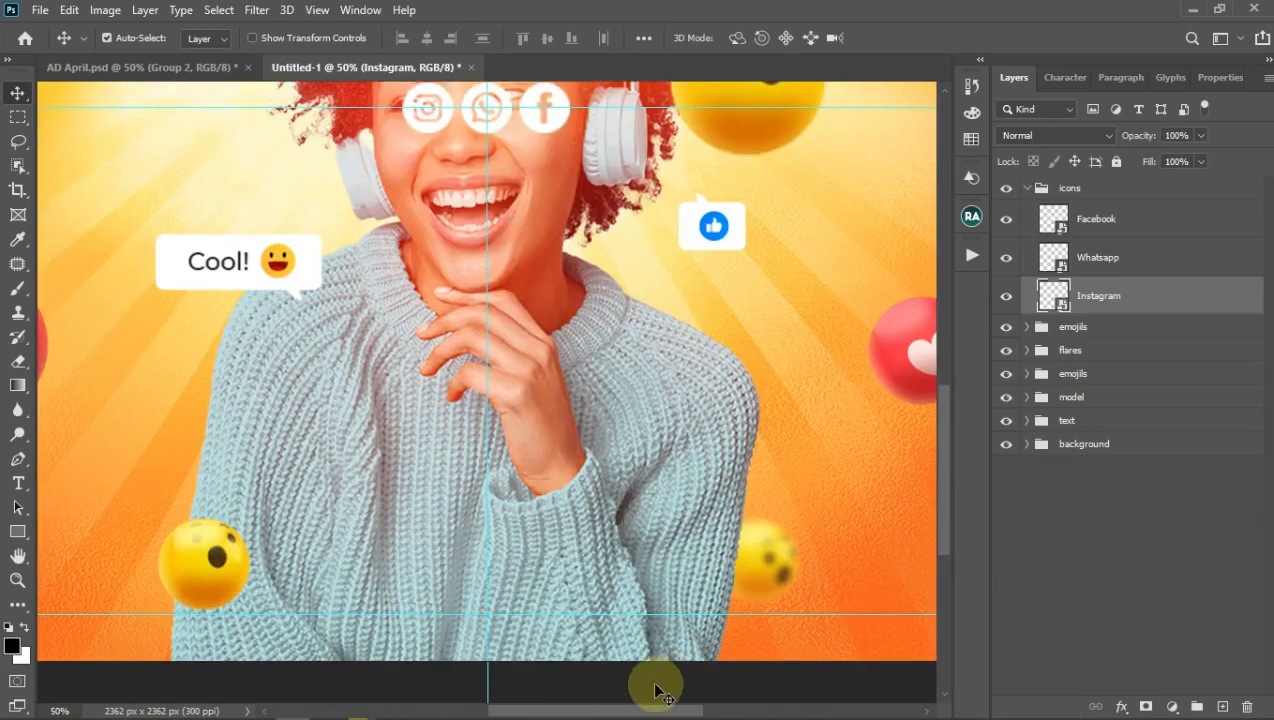
left_click_drag(620, 710, 654, 710)
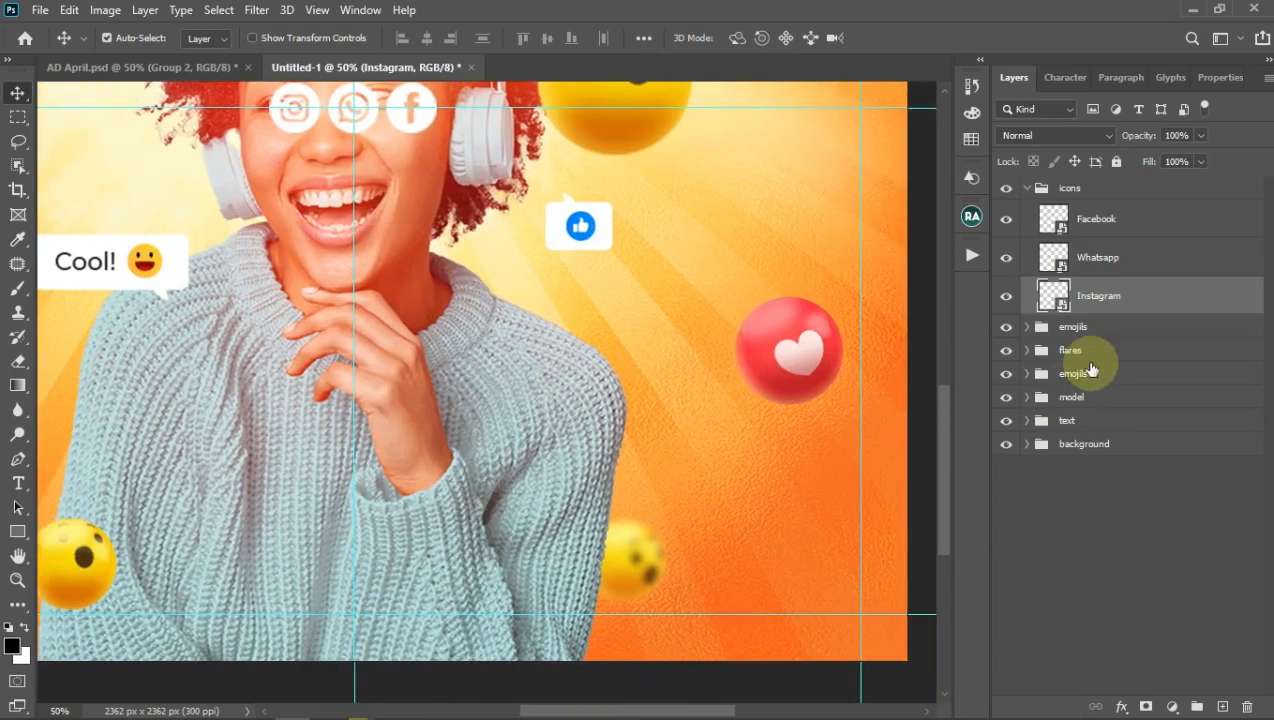
left_click(1095, 224, "shift")
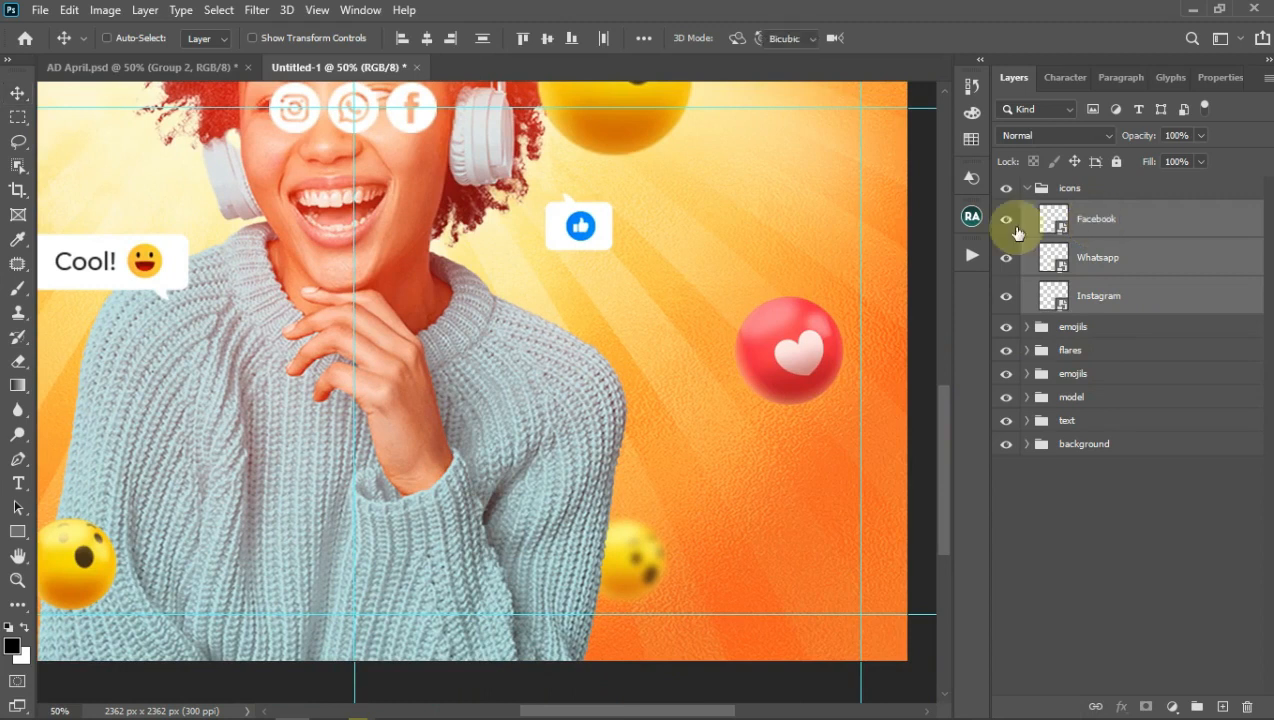
key("ctrl+t")
left_click_drag(418, 118, 852, 603)
left_click_drag(690, 561, 772, 599)
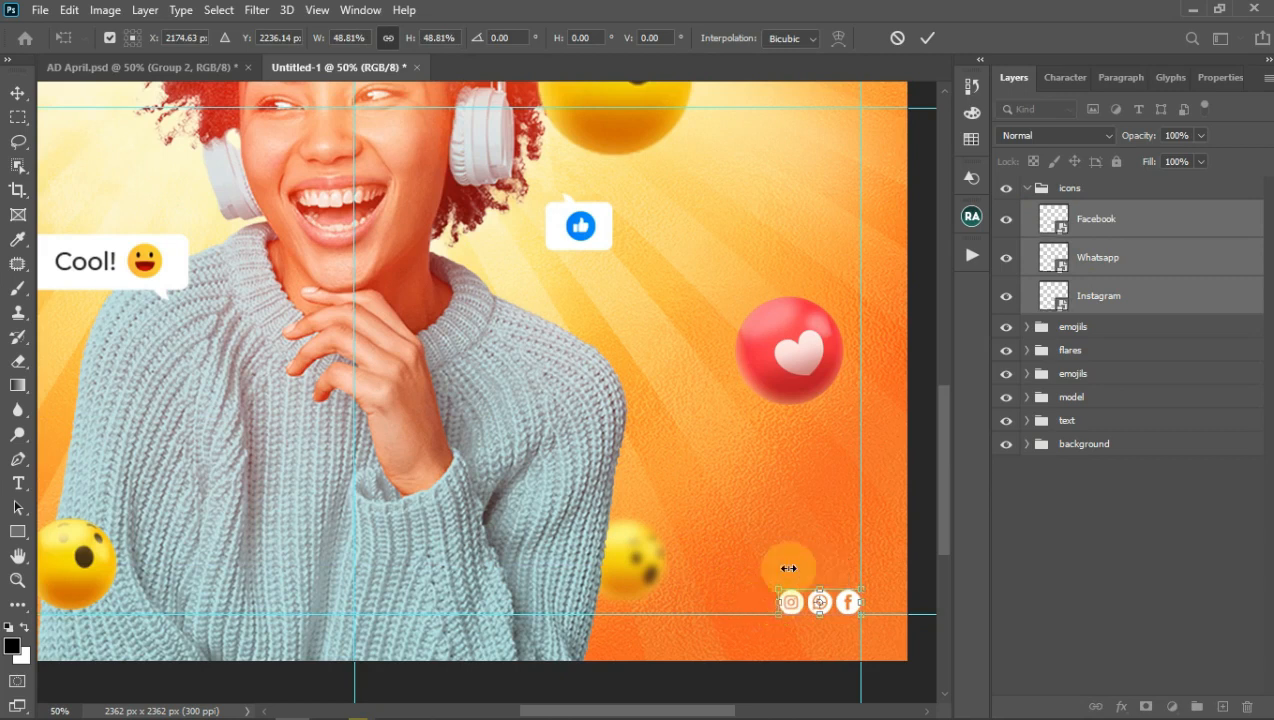
left_click(927, 40)
Step: Nudge the icons up into an evenly spaced row near the lower-right corner
left_click(1094, 220)
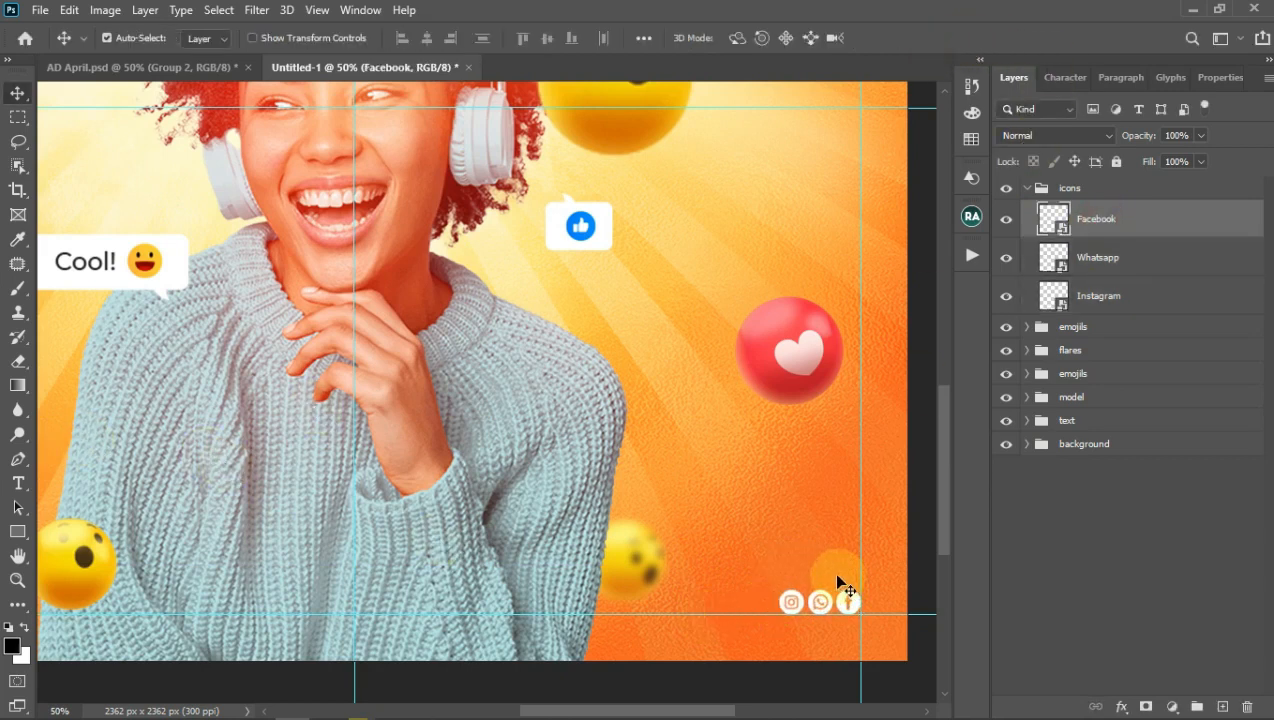
left_click_drag(839, 583, 826, 525)
left_click(1097, 190)
key("Up")
key("Up")
key("Up")
key("Up")
key("Up")
key("Up")
key("Up")
key("Up")
key("Up")
key("Up")
key("Up")
key("Up")
key("Up")
key("Up")
key("Up")
key("Up")
key("Up")
key("Up")
key("Up")
key("Up")
key("Up")
key("Up")
key("Up")
key("Up")
key("Up")
key("Up")
key("Up")
key("Up")
key("Up")
key("Up")
key("Up")
key("Up")
key("Up")
key("Up")
key("Up")
key("Up")
key("Up")
key("Up")
key("Up")
key("Up")
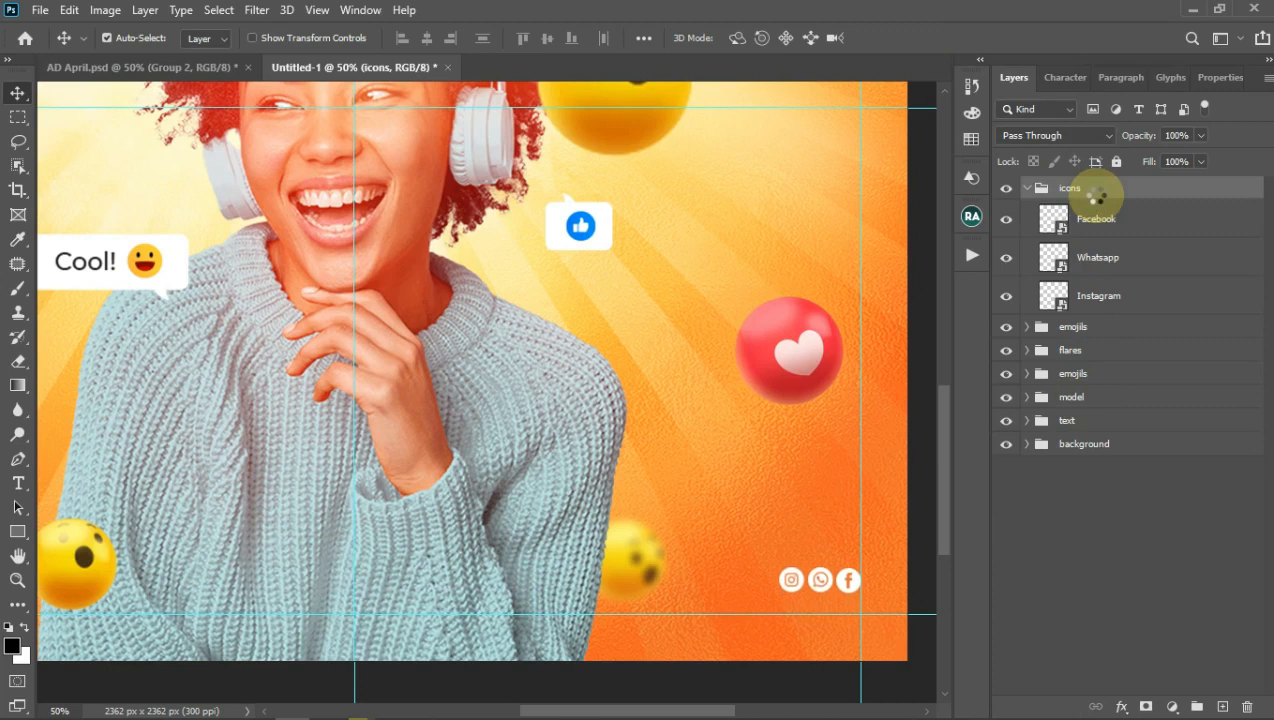
Step: Type 'mandona ARTS' below the social icons, ending at the right guide
left_click(18, 483)
left_click(672, 606)
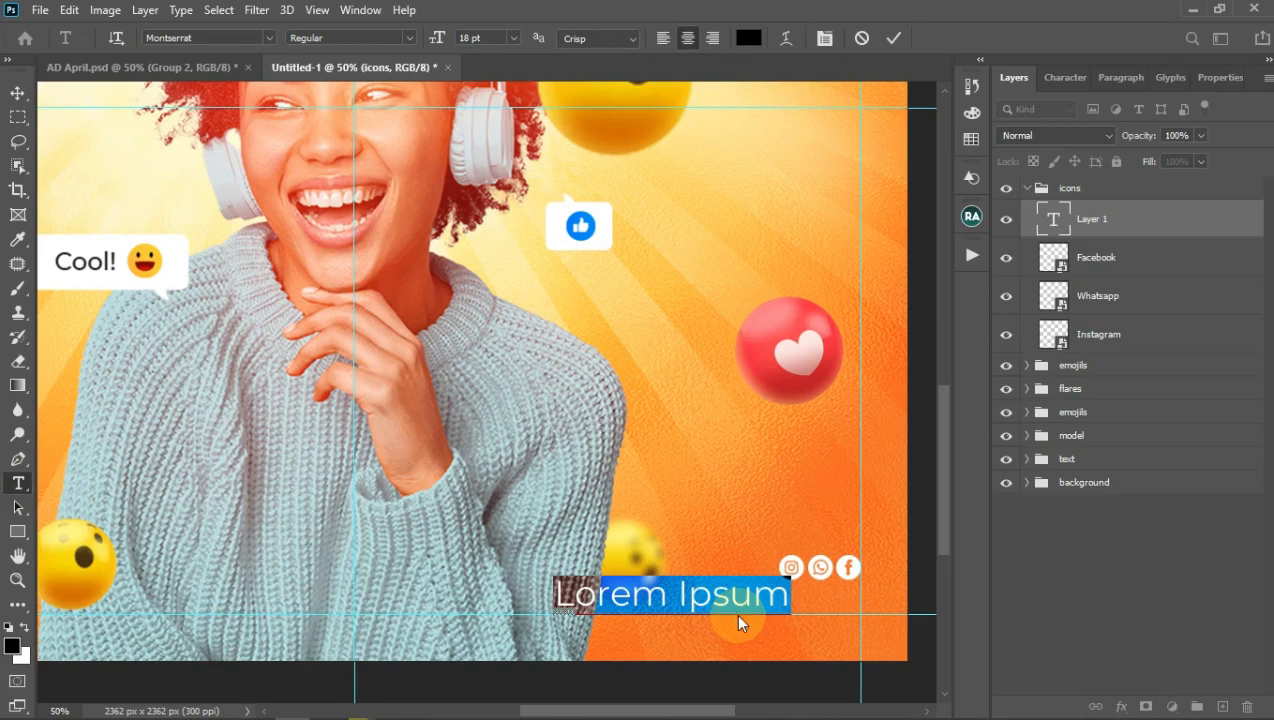
type("M")
key("BackSpace")
type("mandon")
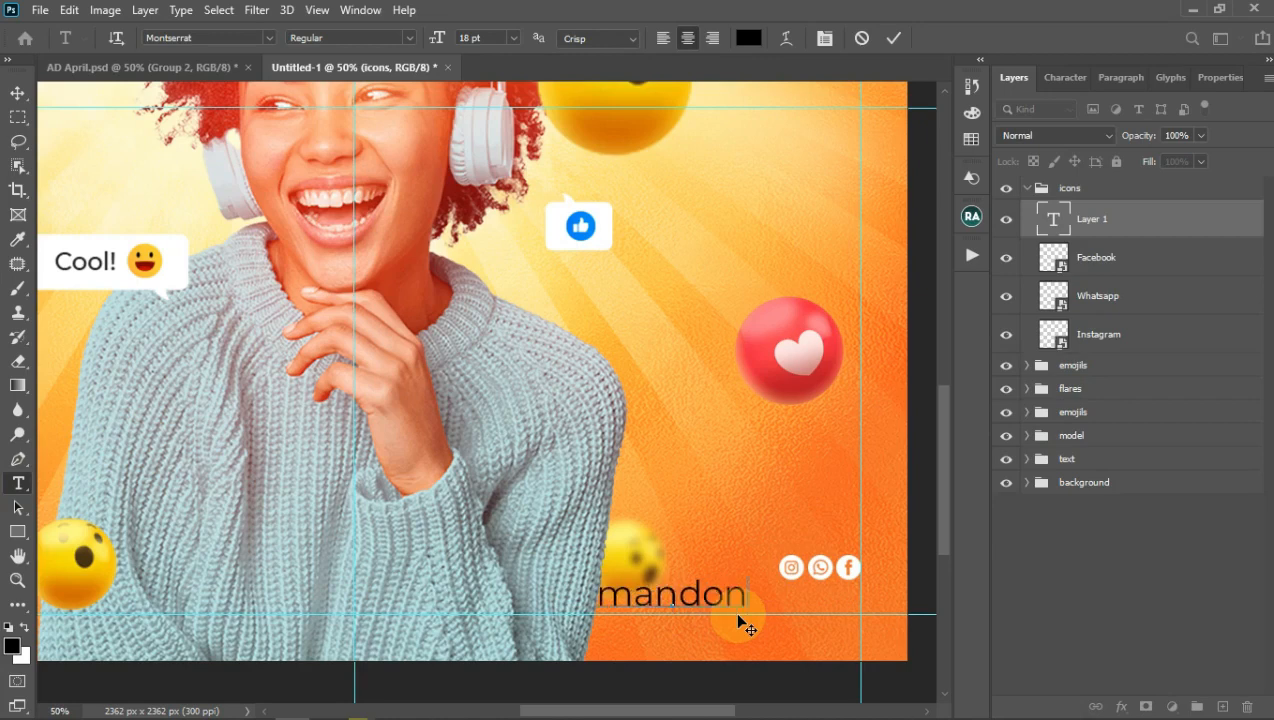
type("a ARTS")
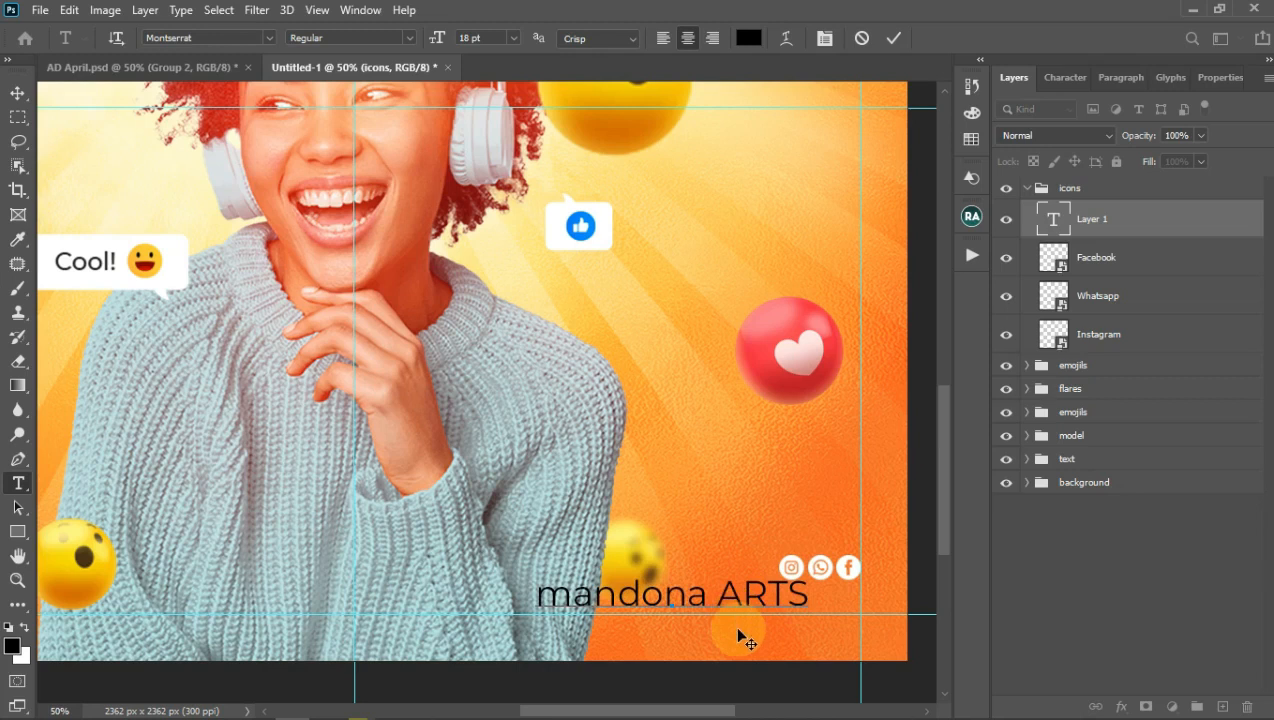
left_click_drag(737, 617, 793, 637)
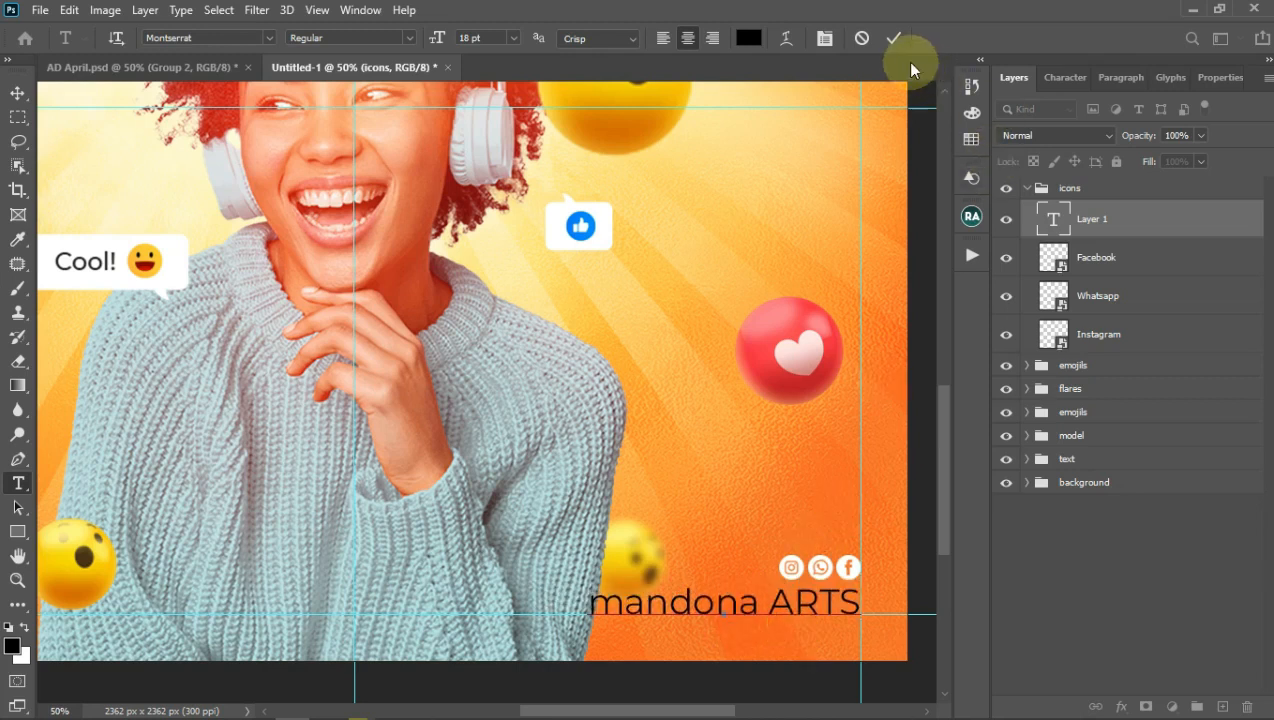
left_click(890, 40)
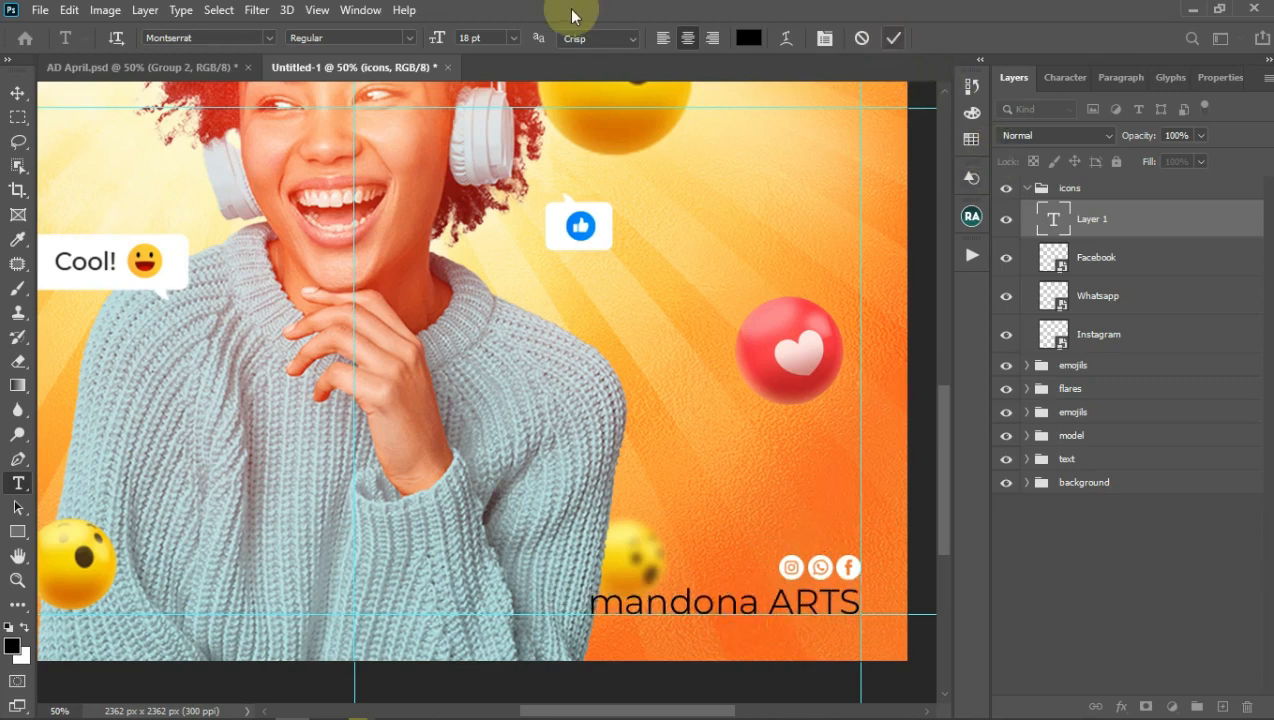
Step: Try 14 pt, then 12 pt, and right-align the caption against the right guide
left_click(517, 38)
left_click(483, 163)
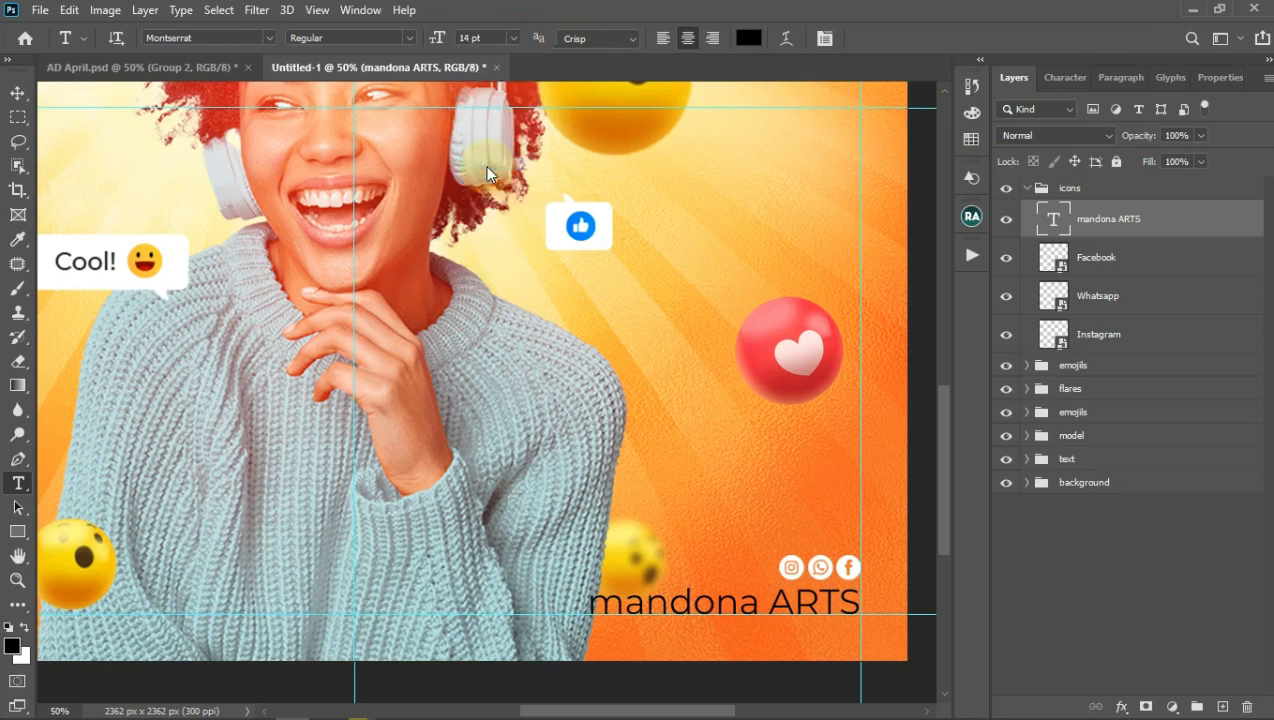
left_click(736, 604)
left_click_drag(750, 646, 783, 648)
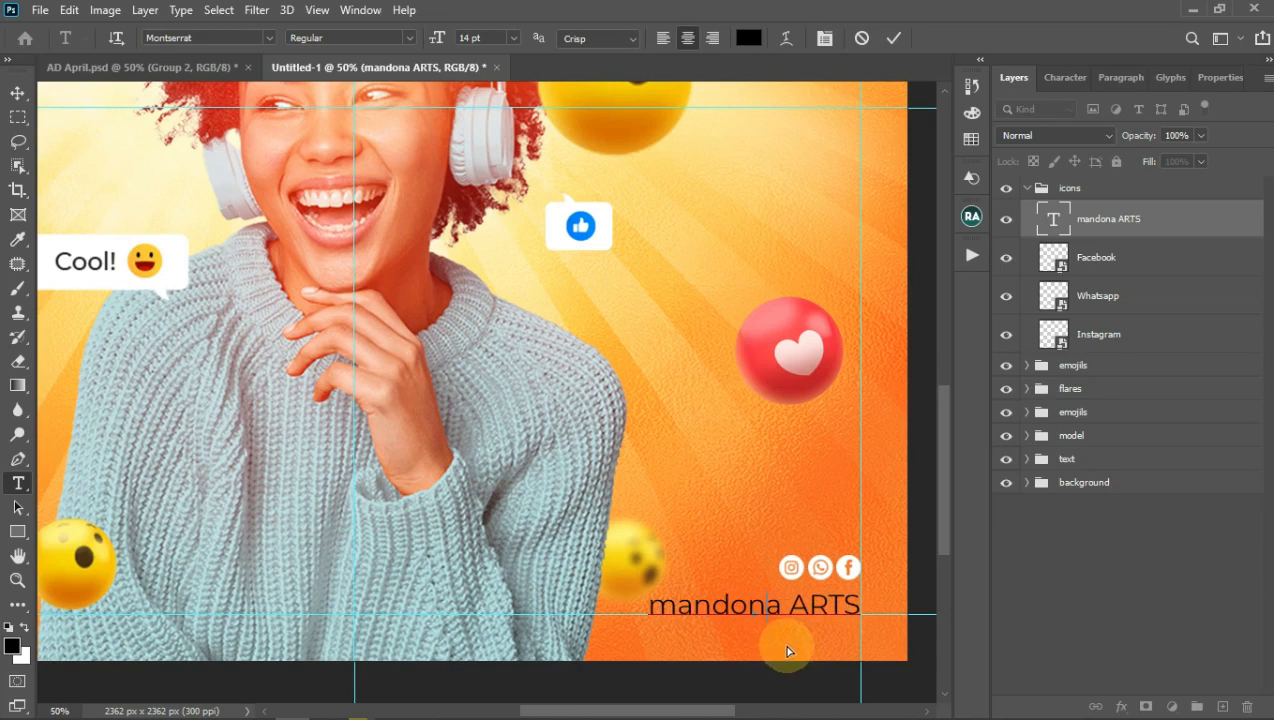
left_click(894, 38)
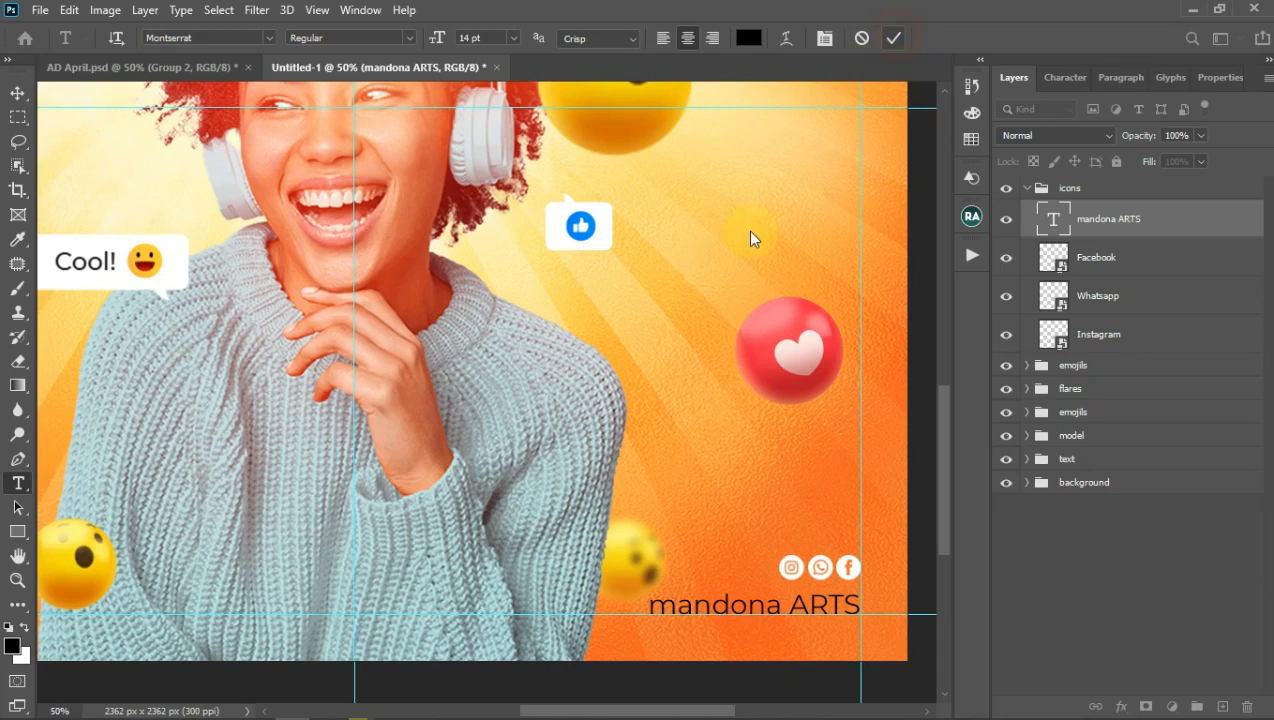
left_click(511, 40)
left_click(495, 150)
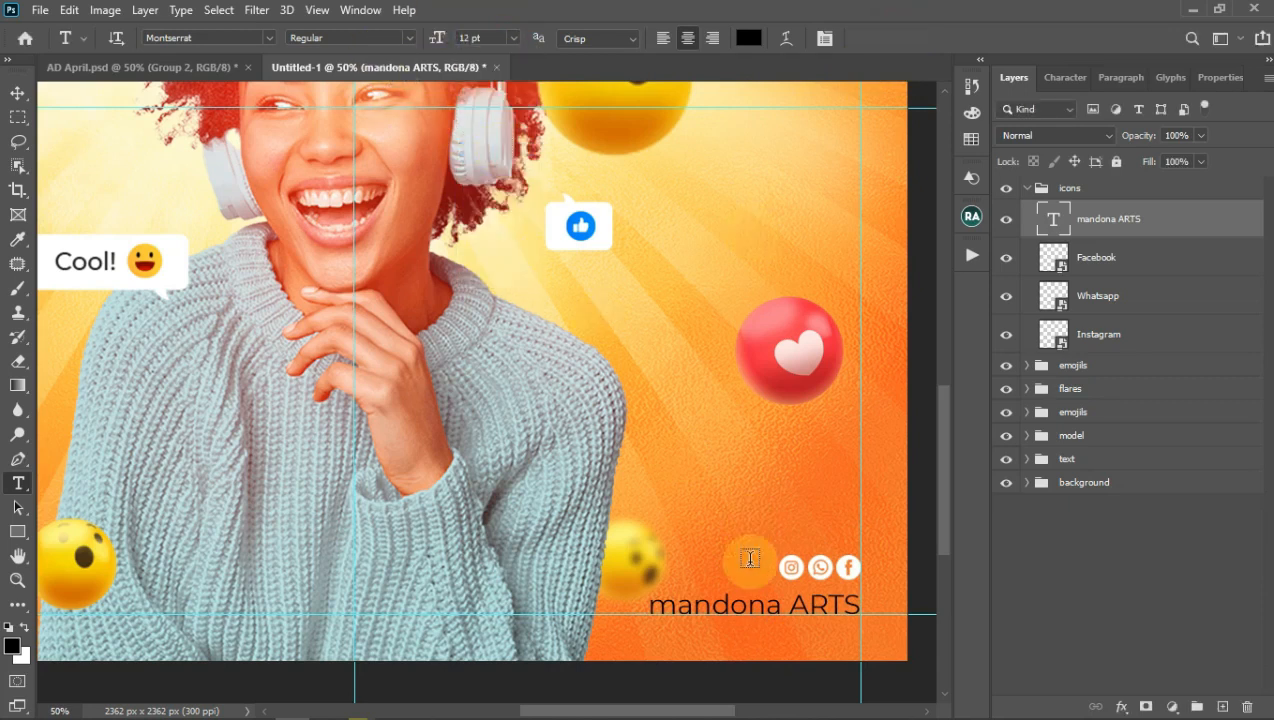
left_click(761, 611)
mouse_move(770, 643)
left_mouse_down()
mouse_move(801, 650)
mouse_move(785, 651)
left_mouse_up()
left_click(712, 38)
left_click_drag(740, 642, 807, 644)
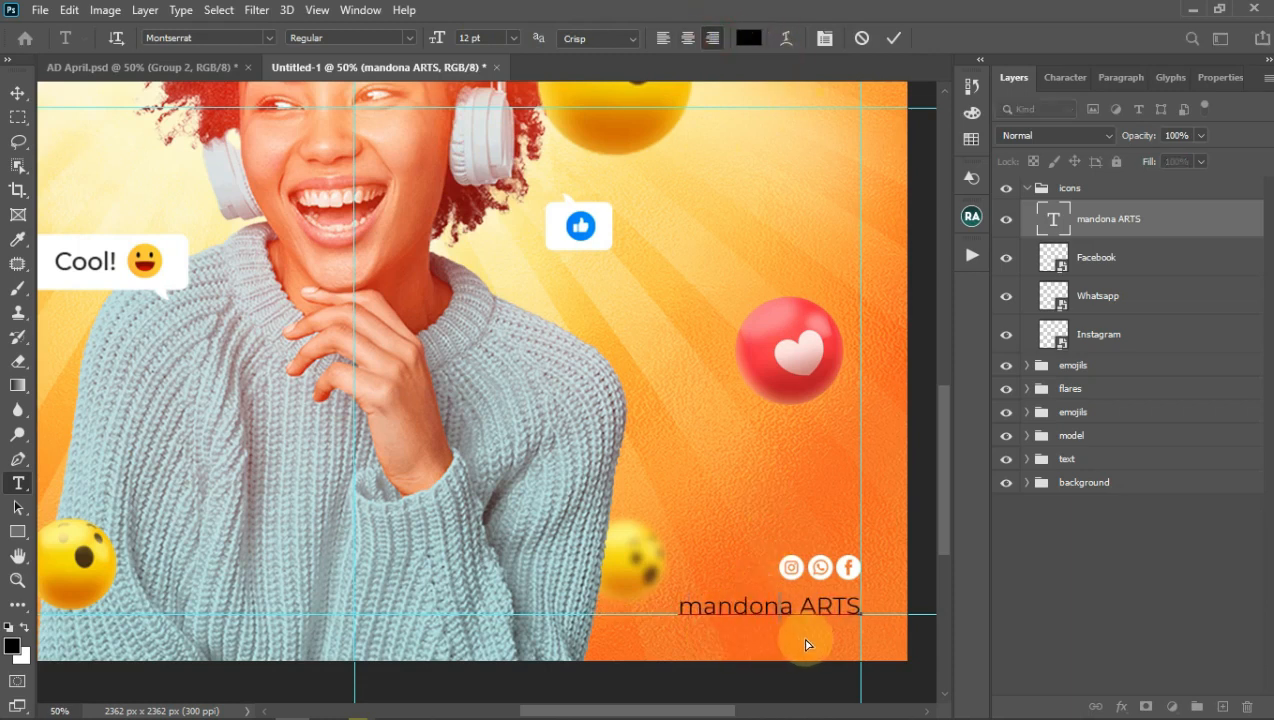
left_click(893, 40)
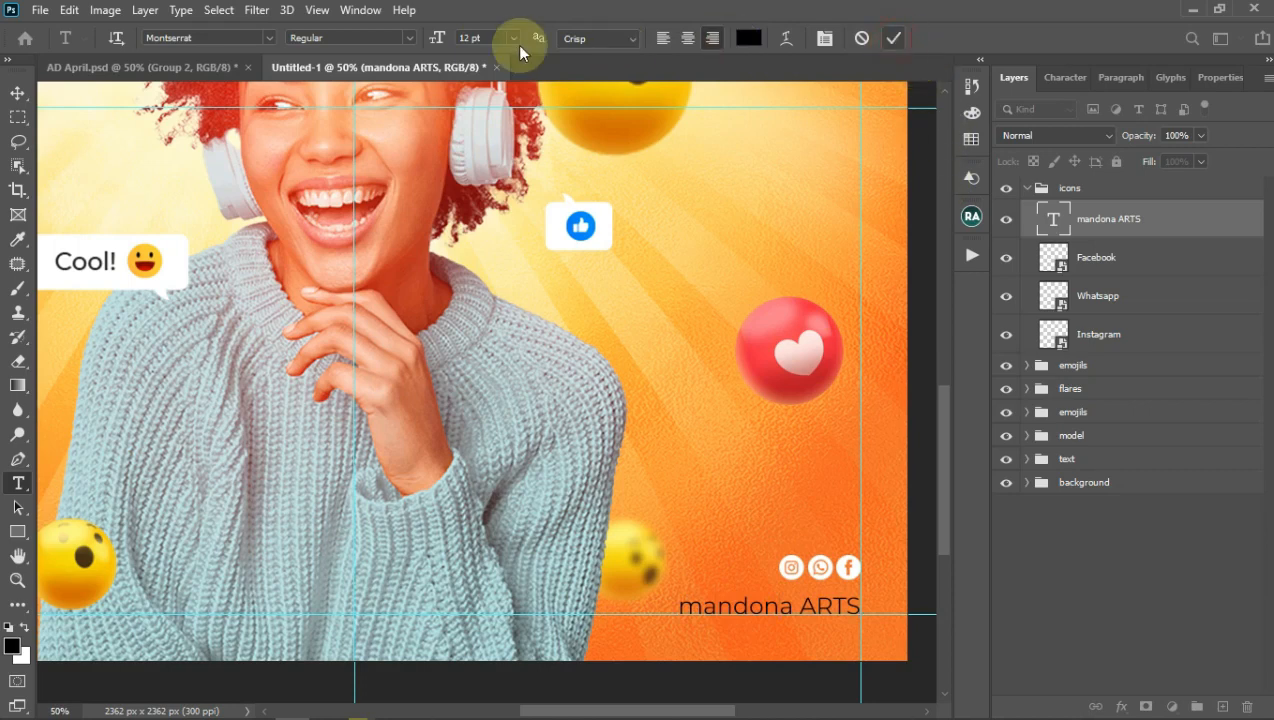
Step: Make the caption SemiBold, white #ffffff, at 10 pt
left_click(410, 38)
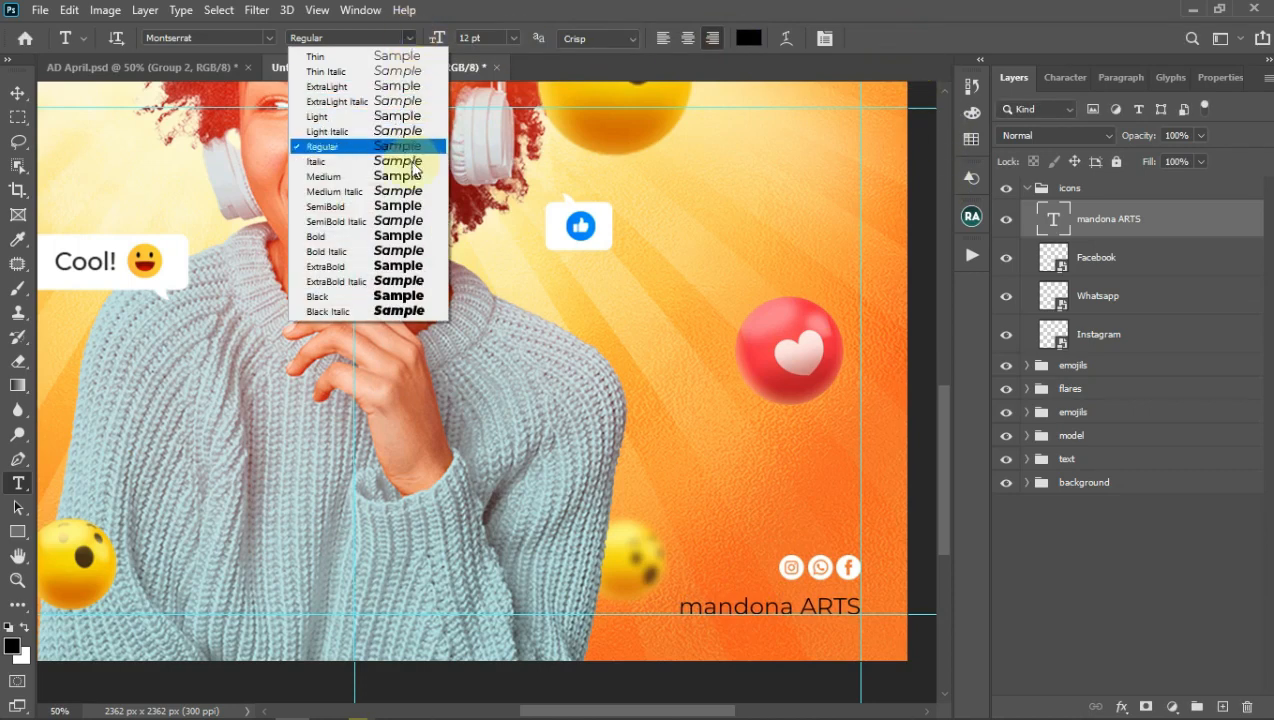
left_click(403, 205)
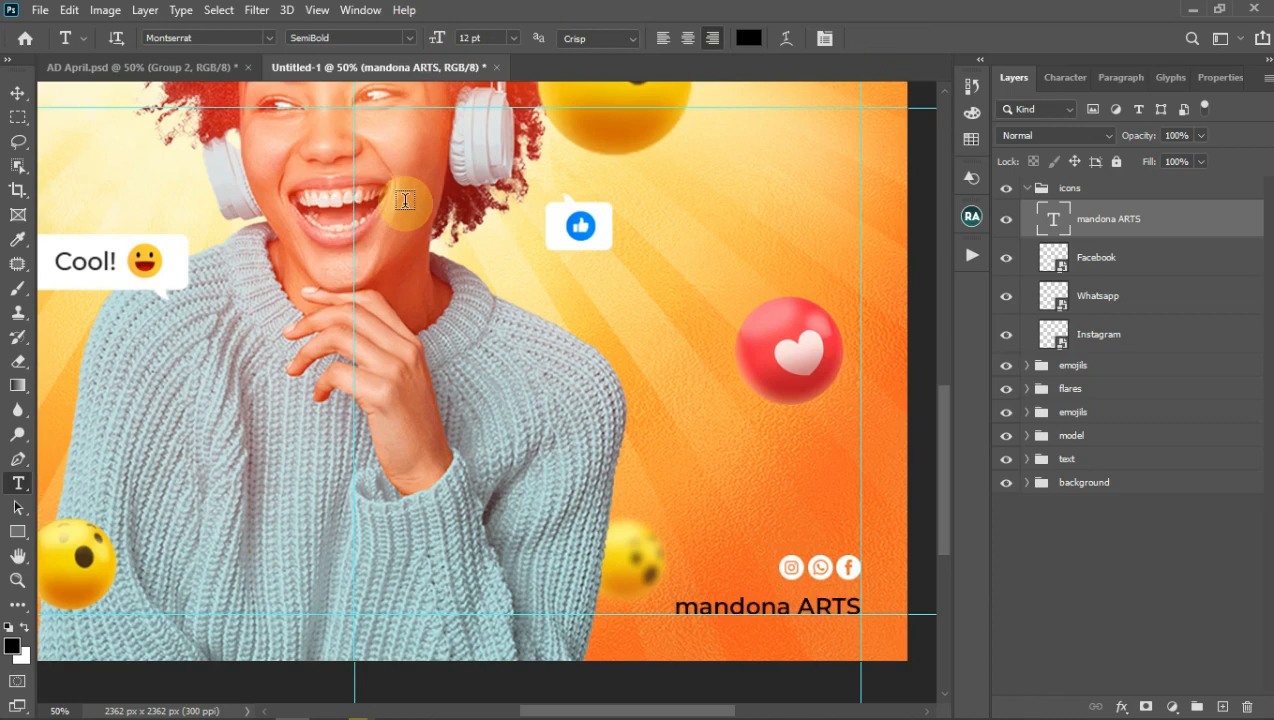
left_click(742, 40)
type("ffffff")
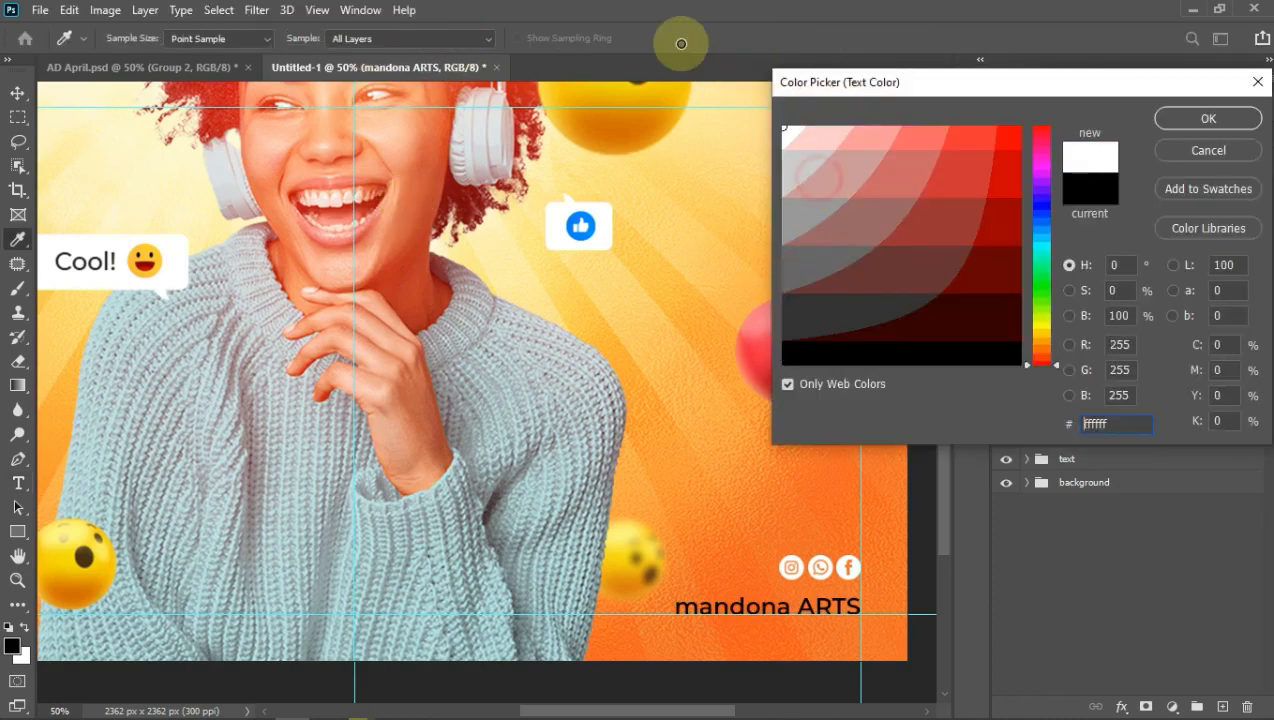
left_click(1188, 122)
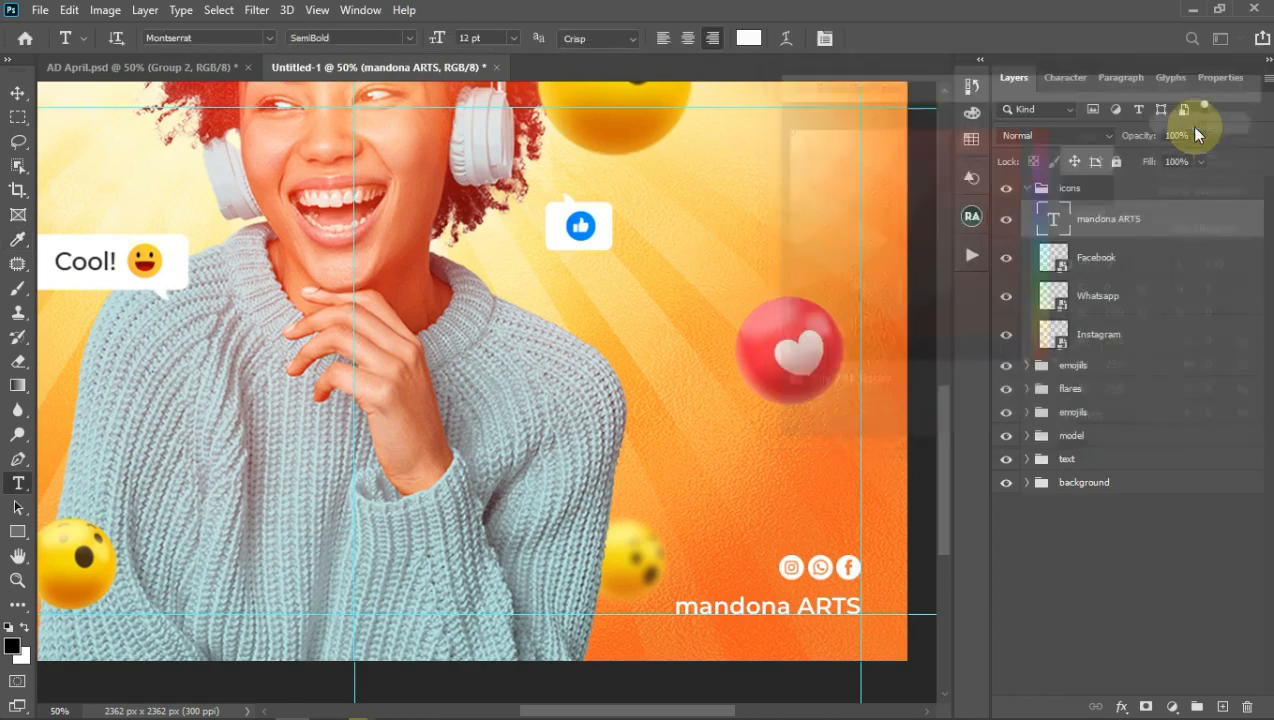
left_click(512, 40)
left_click(497, 123)
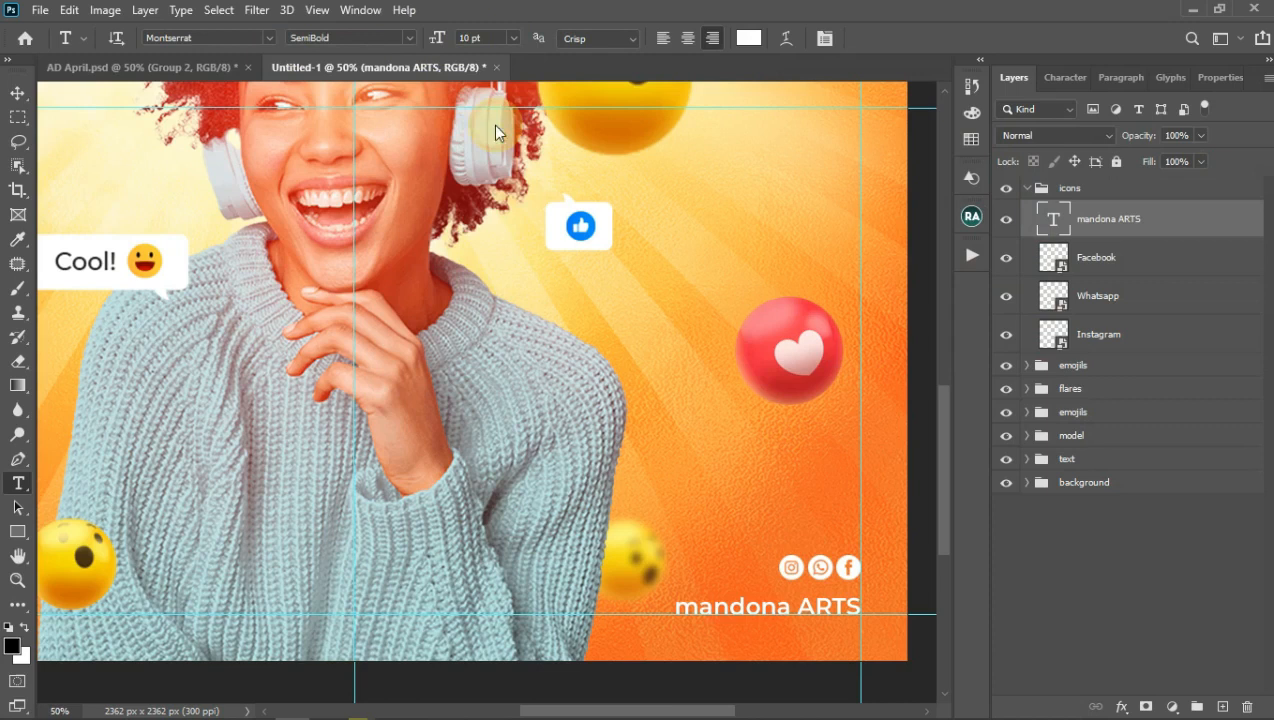
left_click(785, 610)
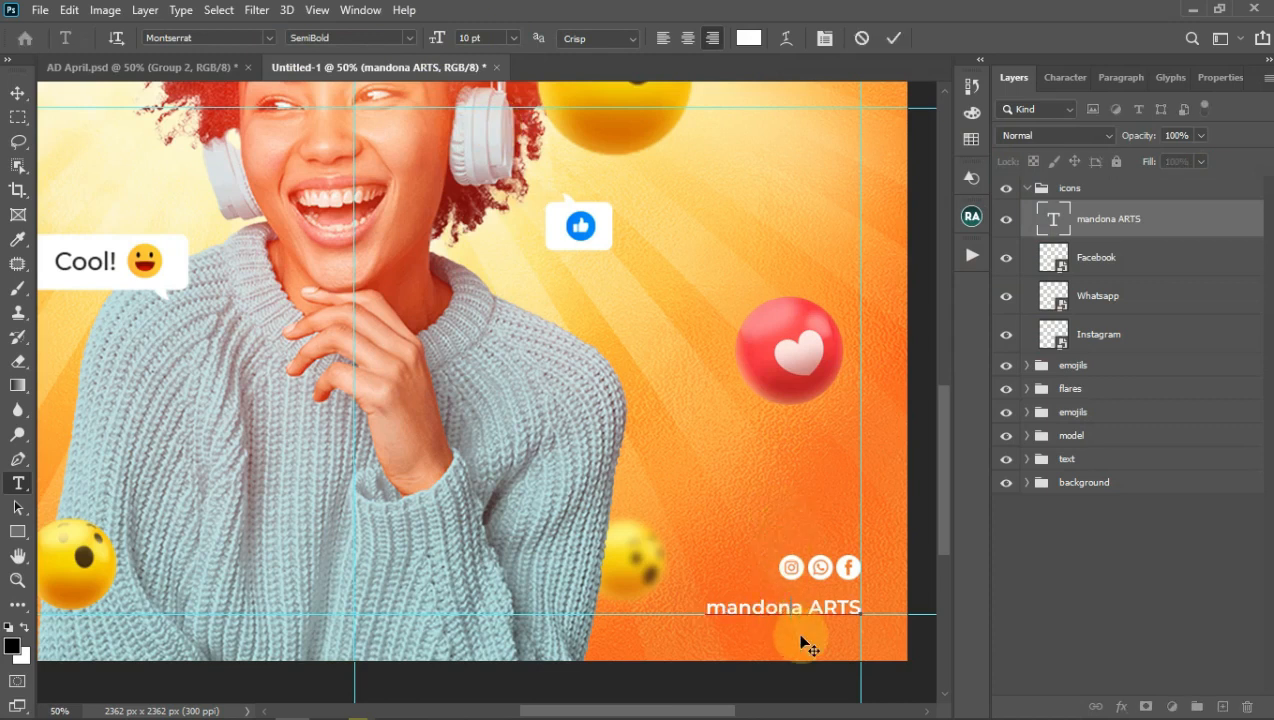
left_click(894, 38)
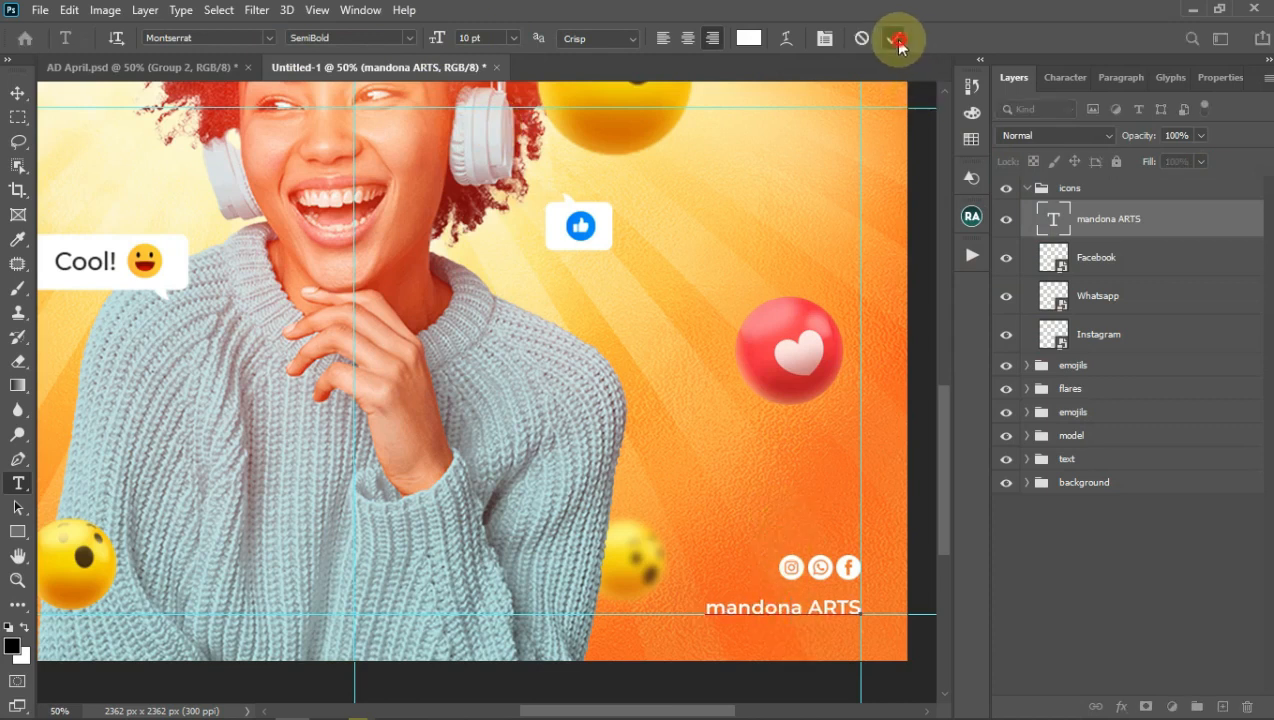
left_click(18, 95)
Step: Scale the three social icon layers up to about 195% and nudge them down
left_click(1100, 262)
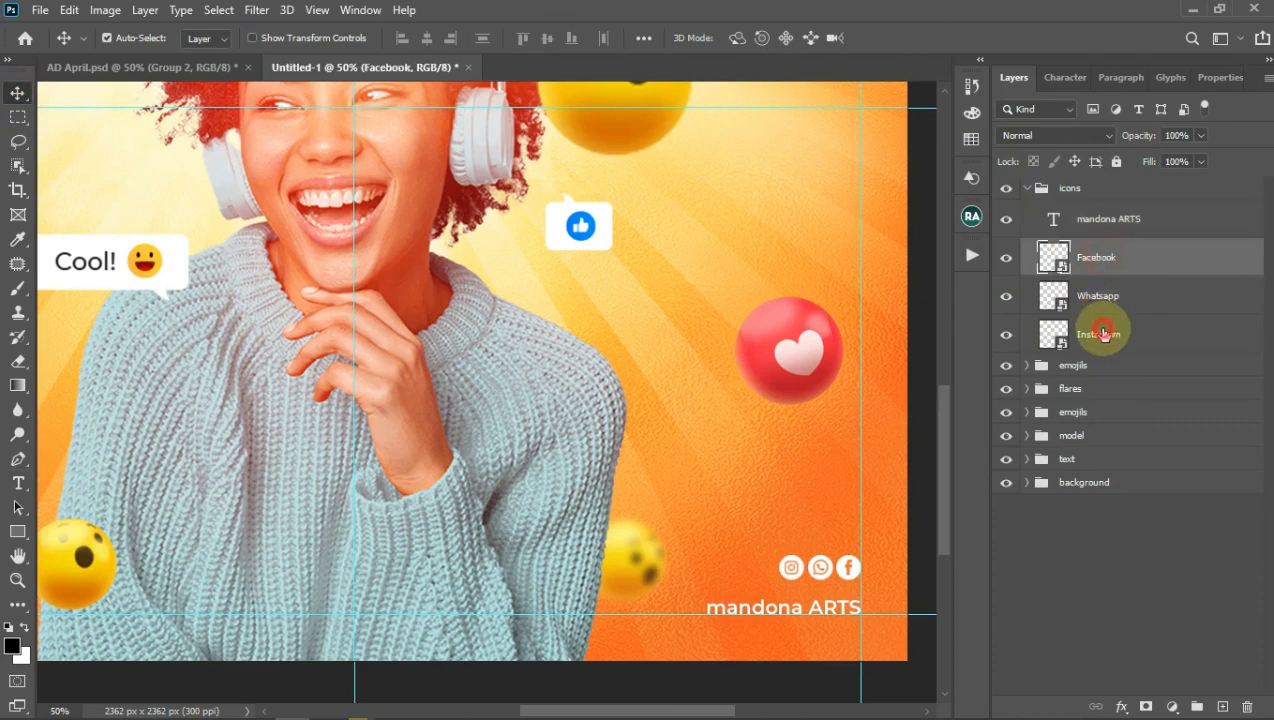
left_click(1103, 333, "shift")
key("ctrl+t")
left_click_drag(778, 554, 697, 542)
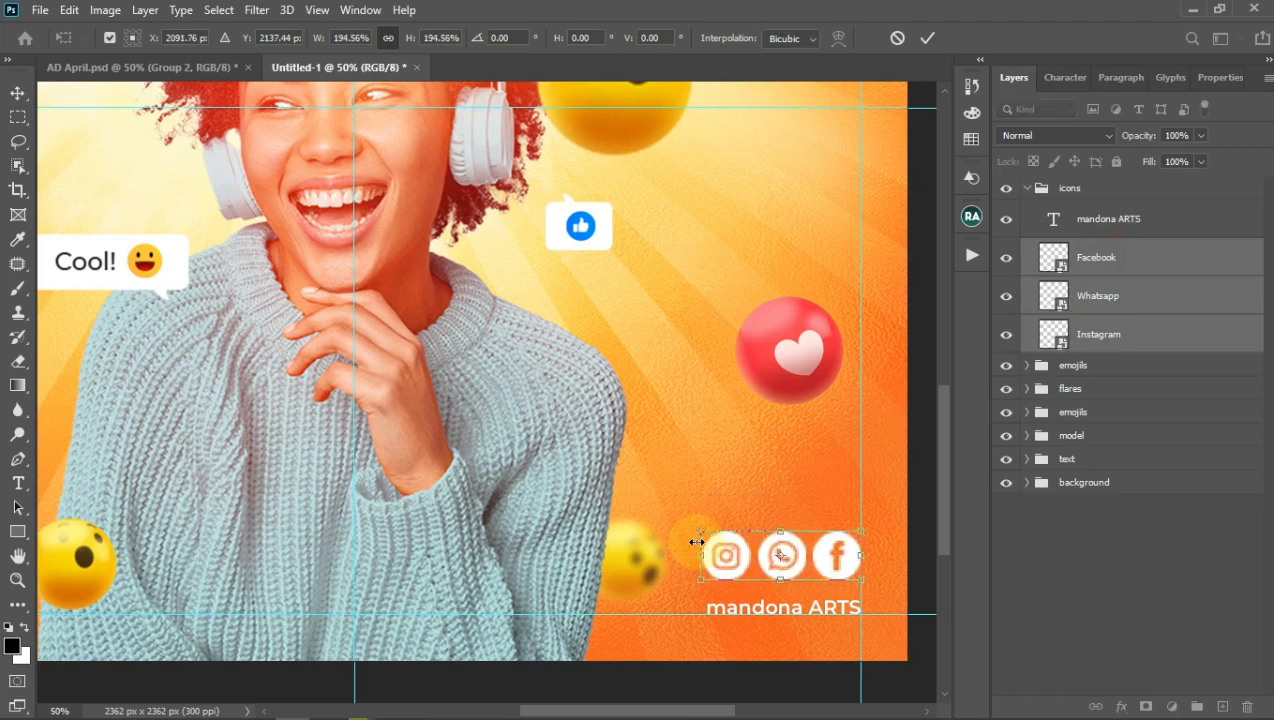
left_click(928, 40)
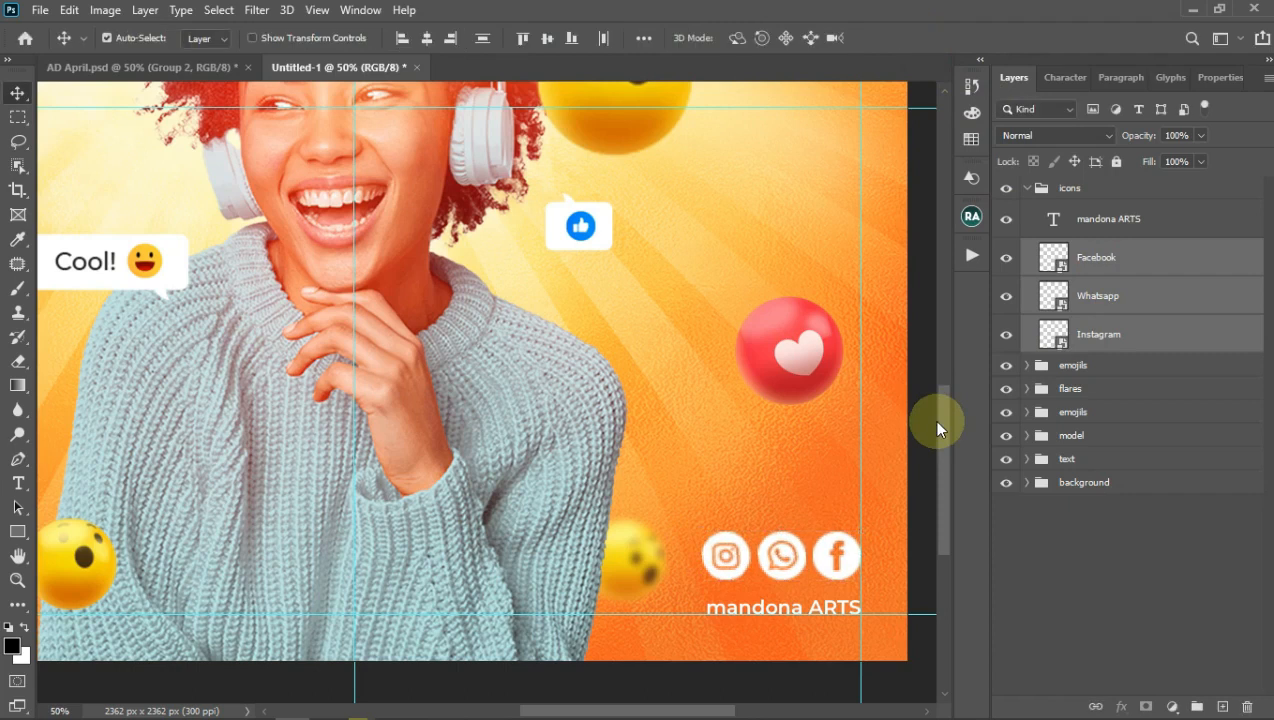
key("Down")
key("Down")
key("Down")
key("Down")
key("Down")
key("Down")
key("Down")
key("Down")
key("Down")
key("Down")
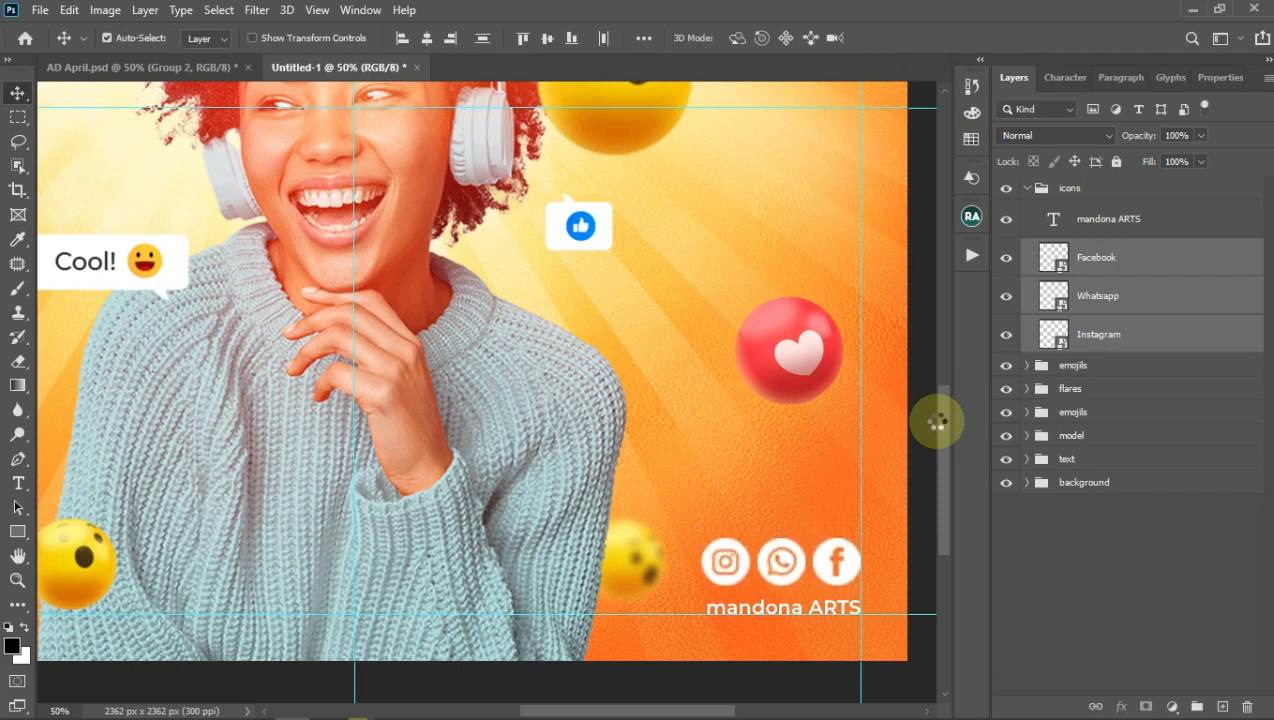
Step: Hide the guides briefly to check the icon layout, then show them again
key("ctrl+semicolon")
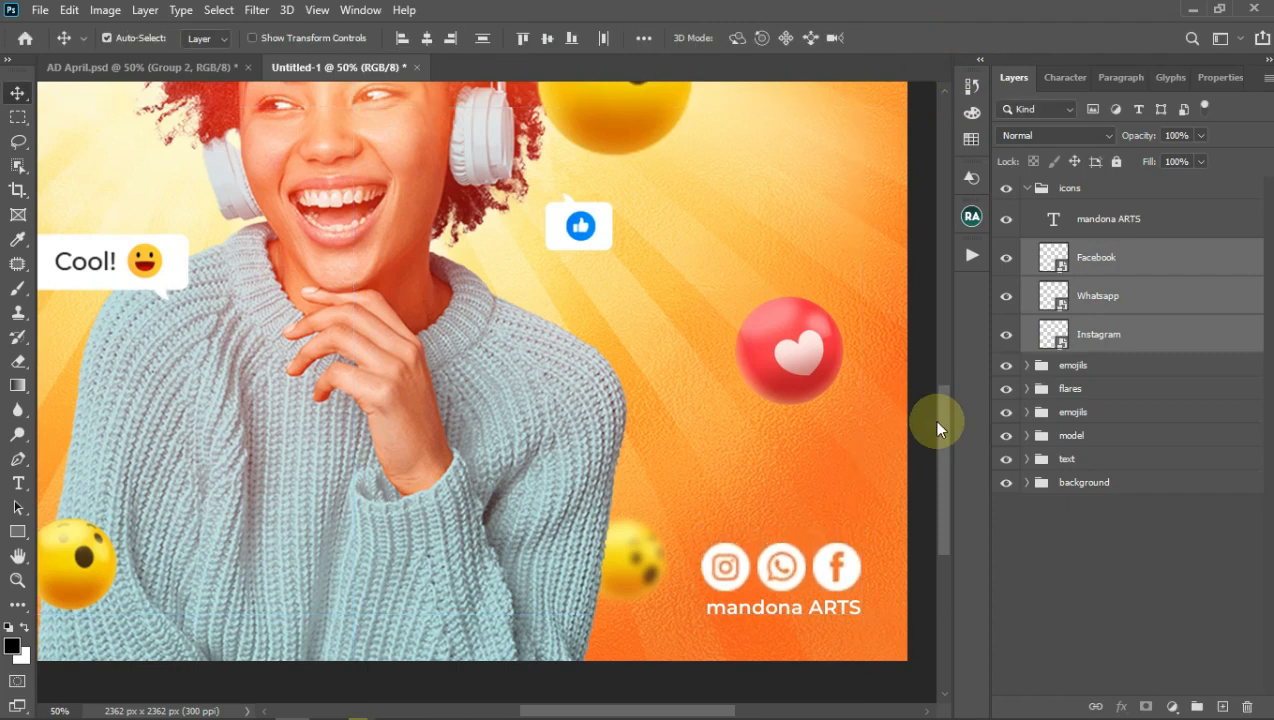
left_click_drag(671, 702, 600, 710)
key("ctrl+semicolon")
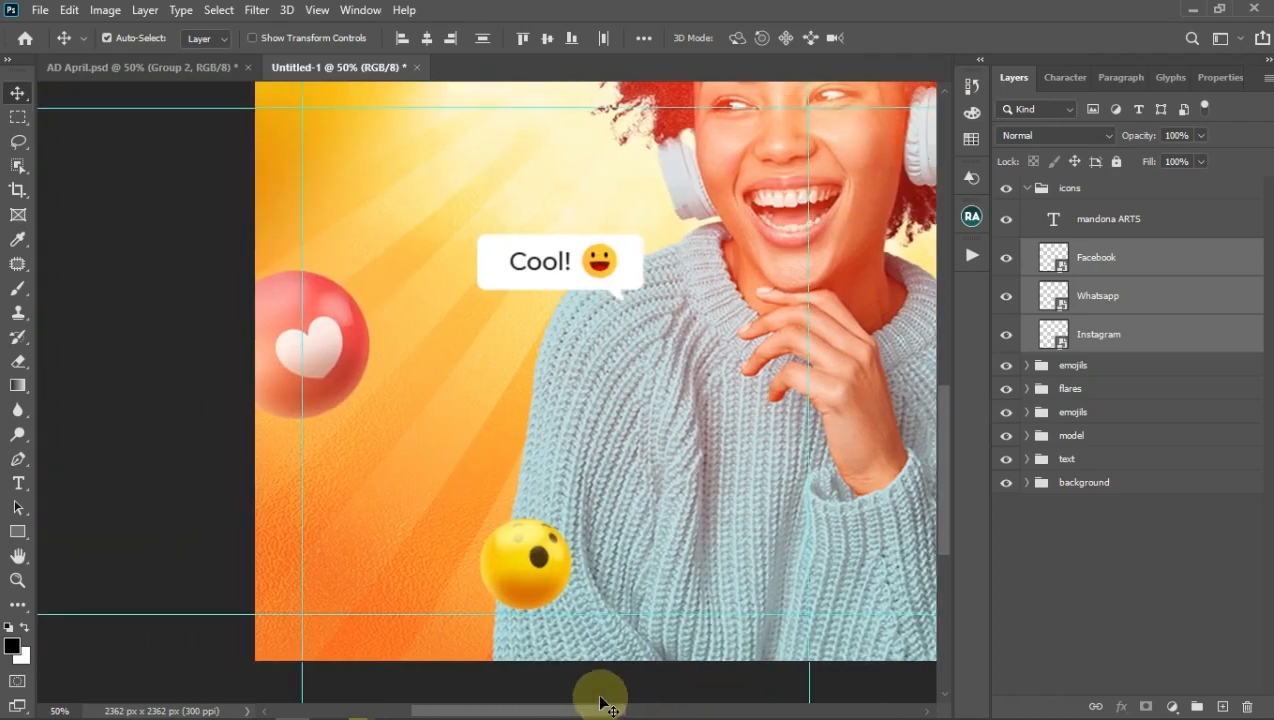
Step: Draw a lower-left text box and type 'For More Call' above the phone number
left_click(18, 483)
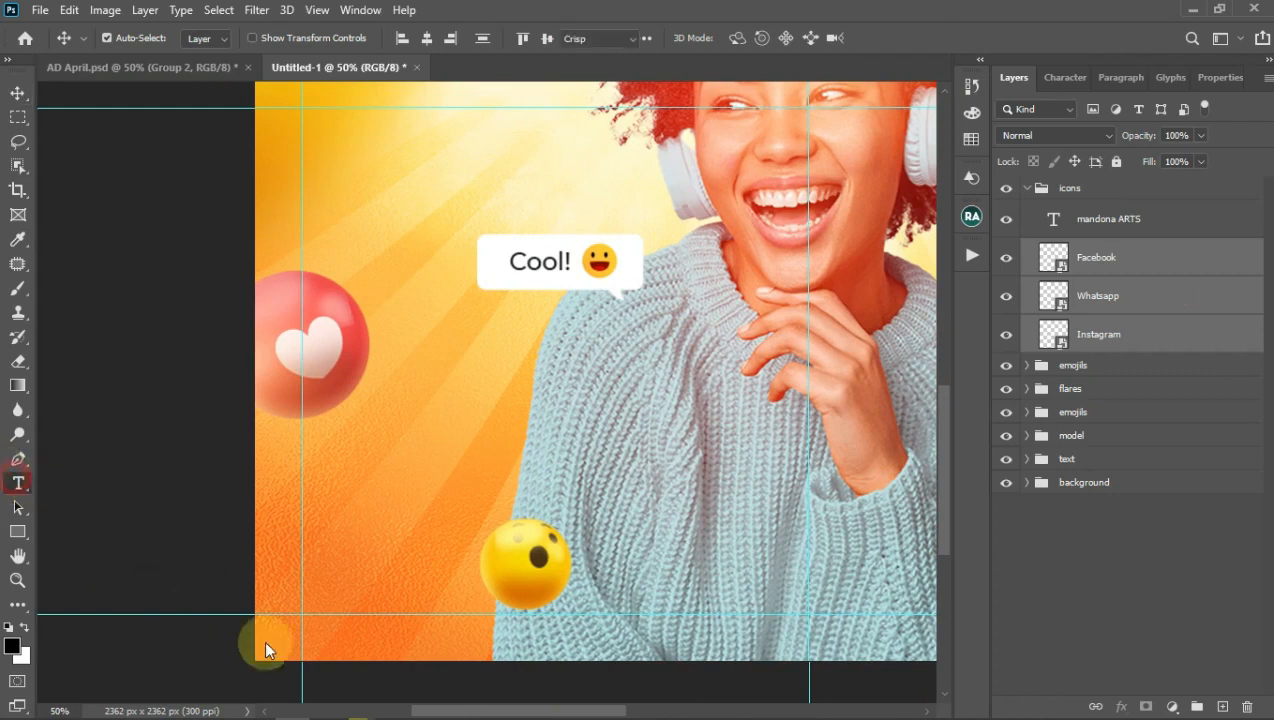
left_click_drag(302, 544, 478, 612)
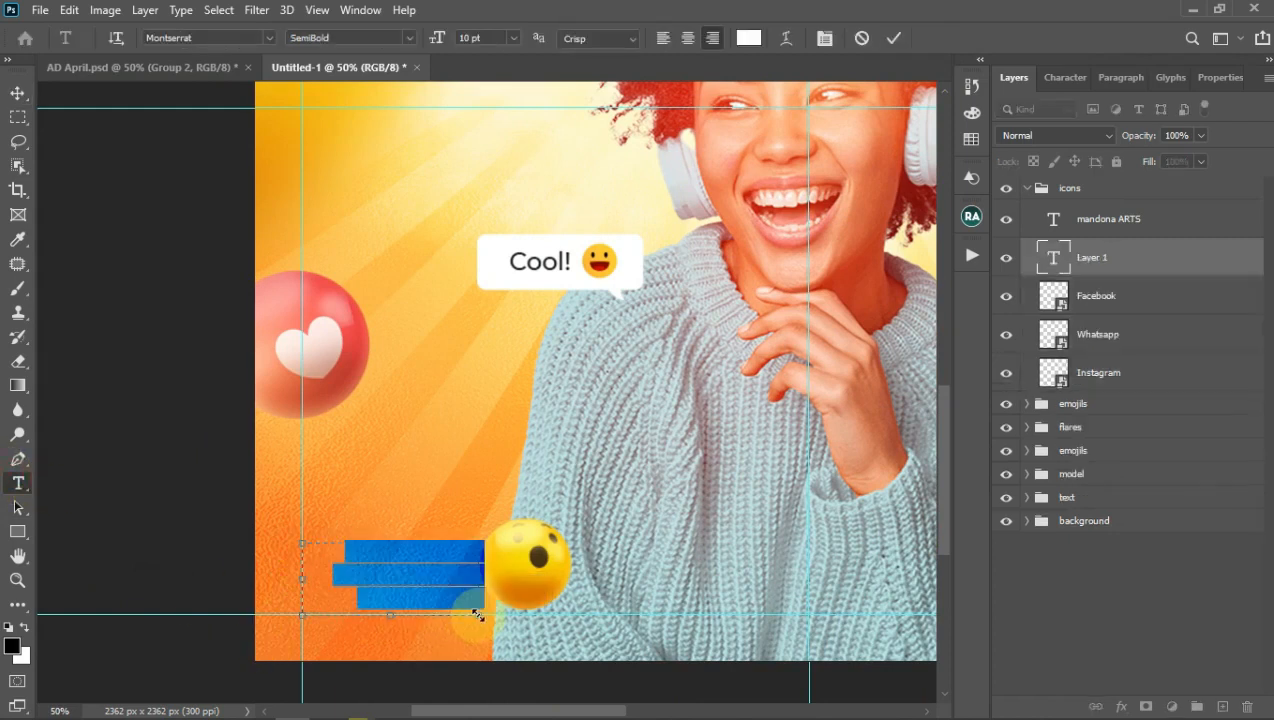
type("For")
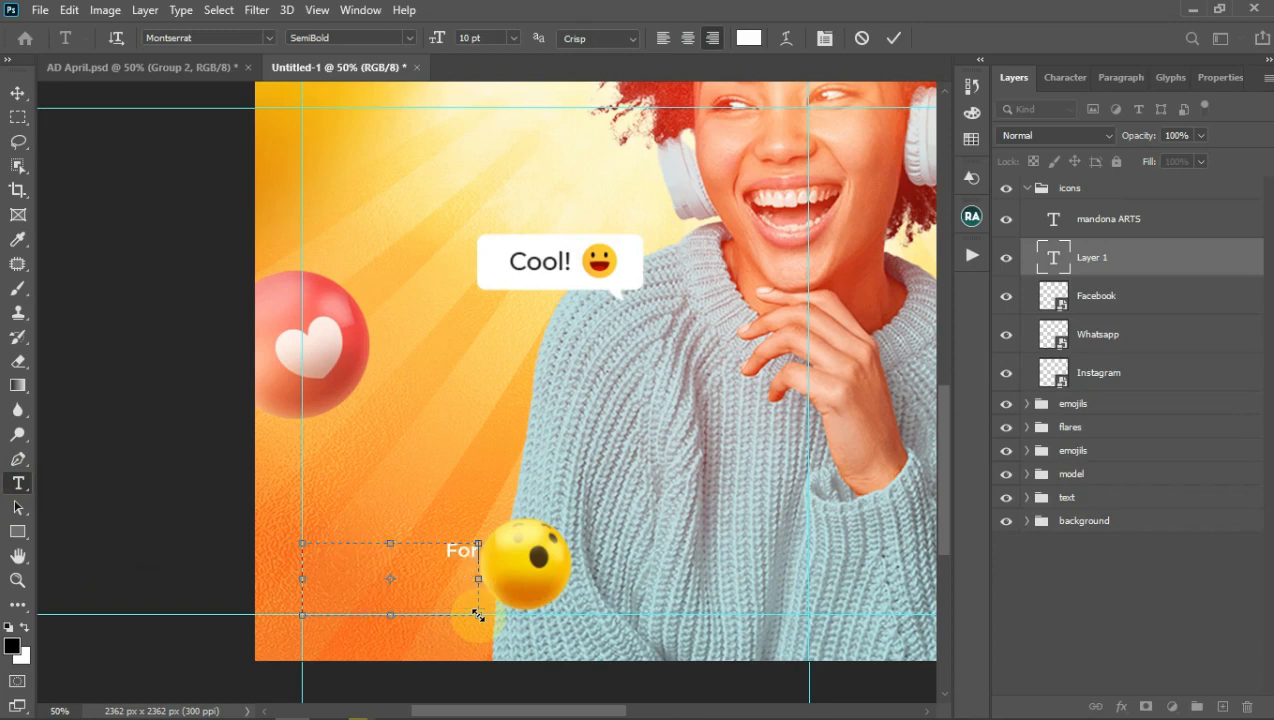
type(" More Call")
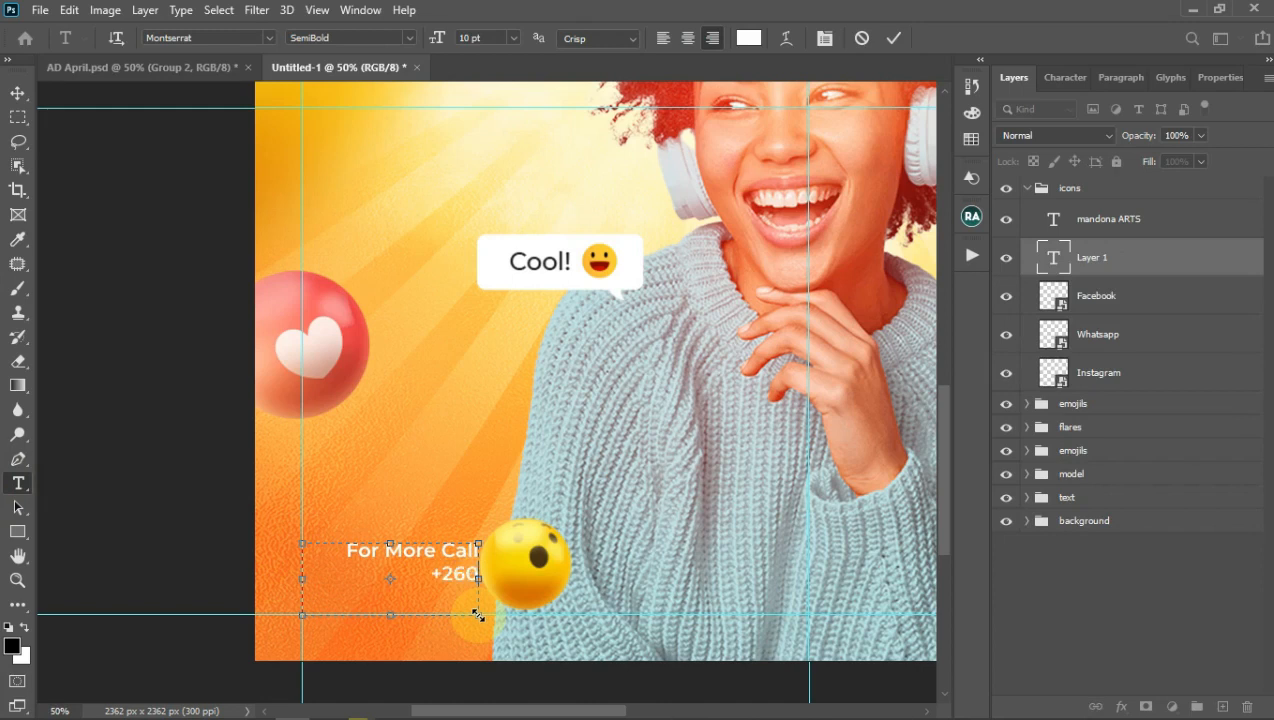
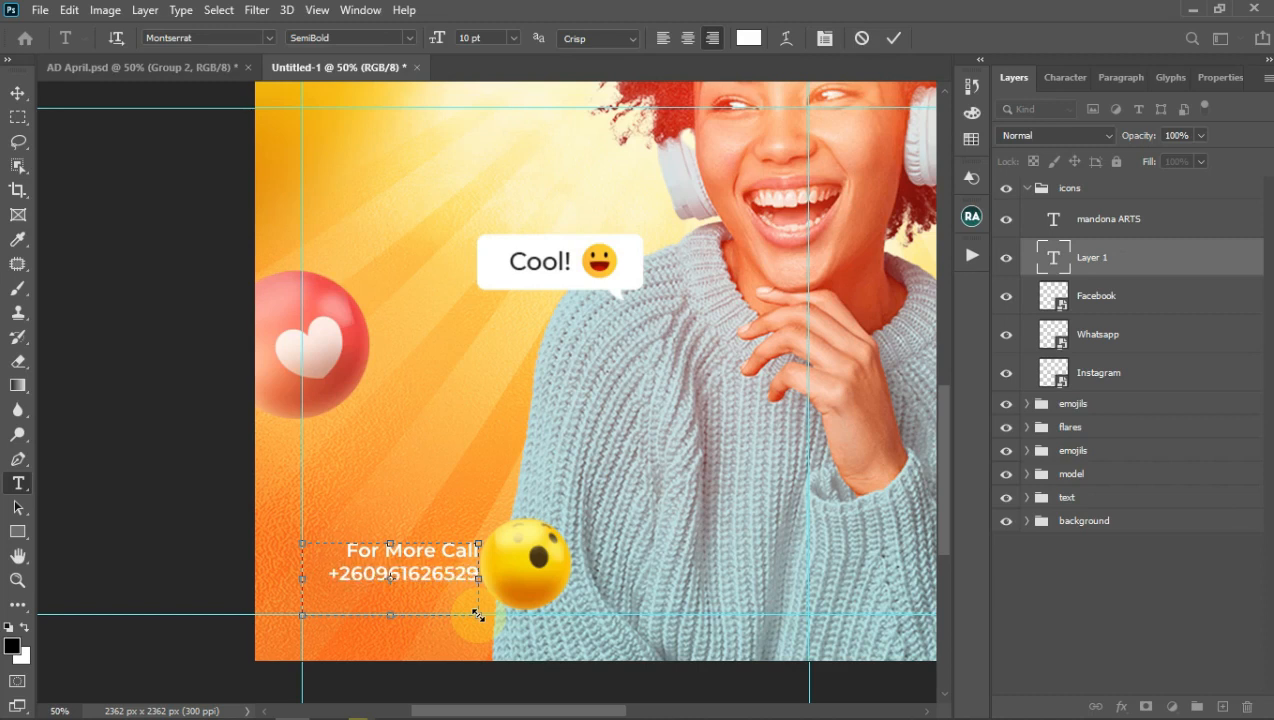
left_click_drag(343, 550, 496, 549)
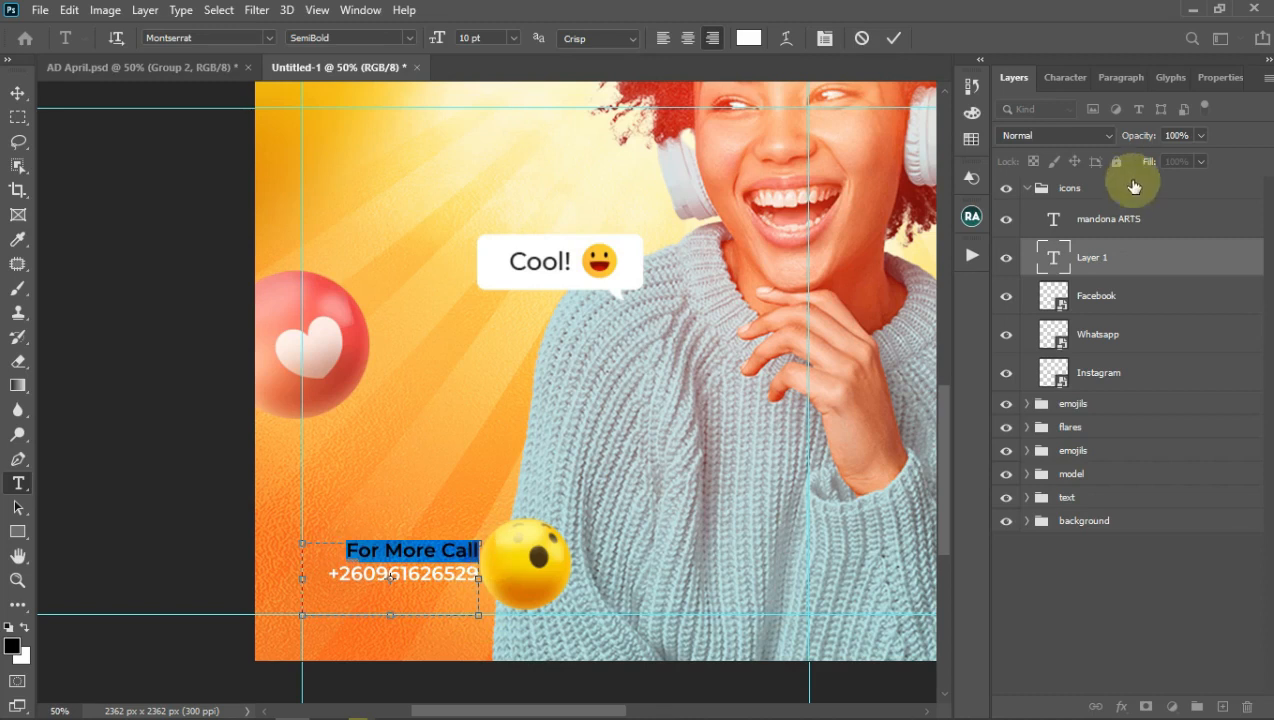
Step: Set the first line to All Caps and keep the phone number at 11 pt
left_click(1065, 77)
left_click(1143, 224)
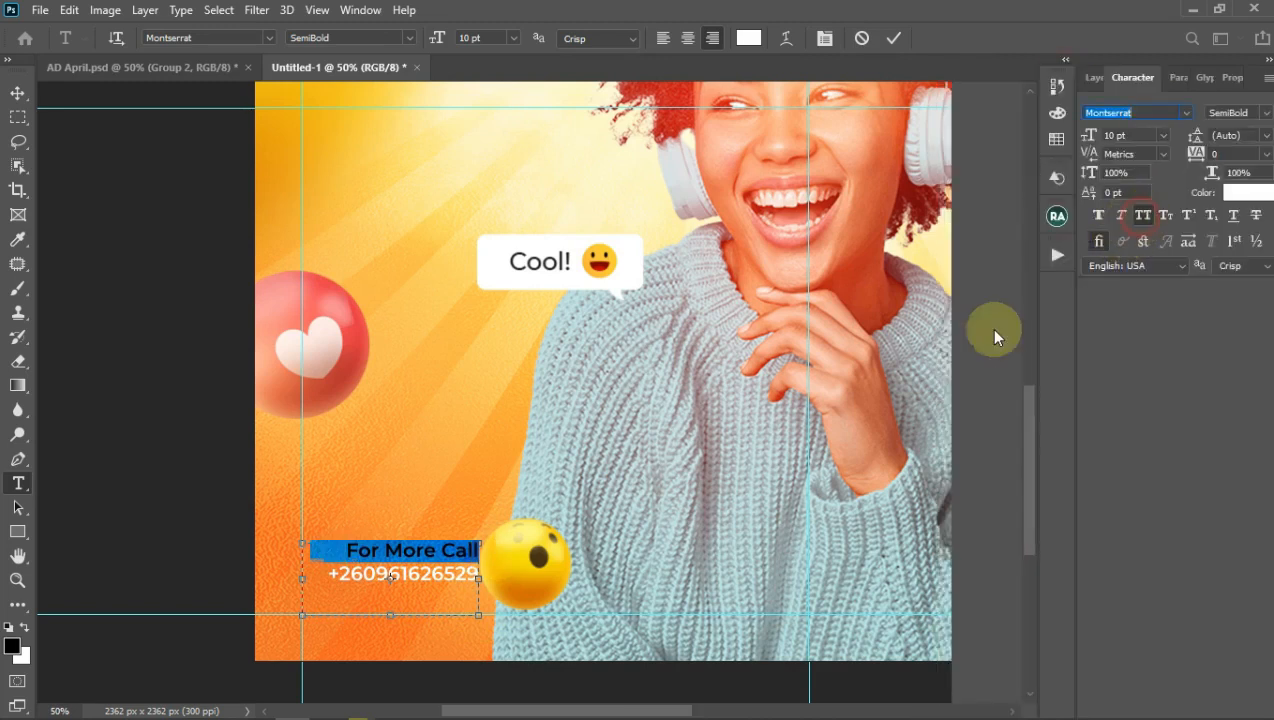
left_click_drag(326, 577, 507, 586)
key("ctrl+shift+period")
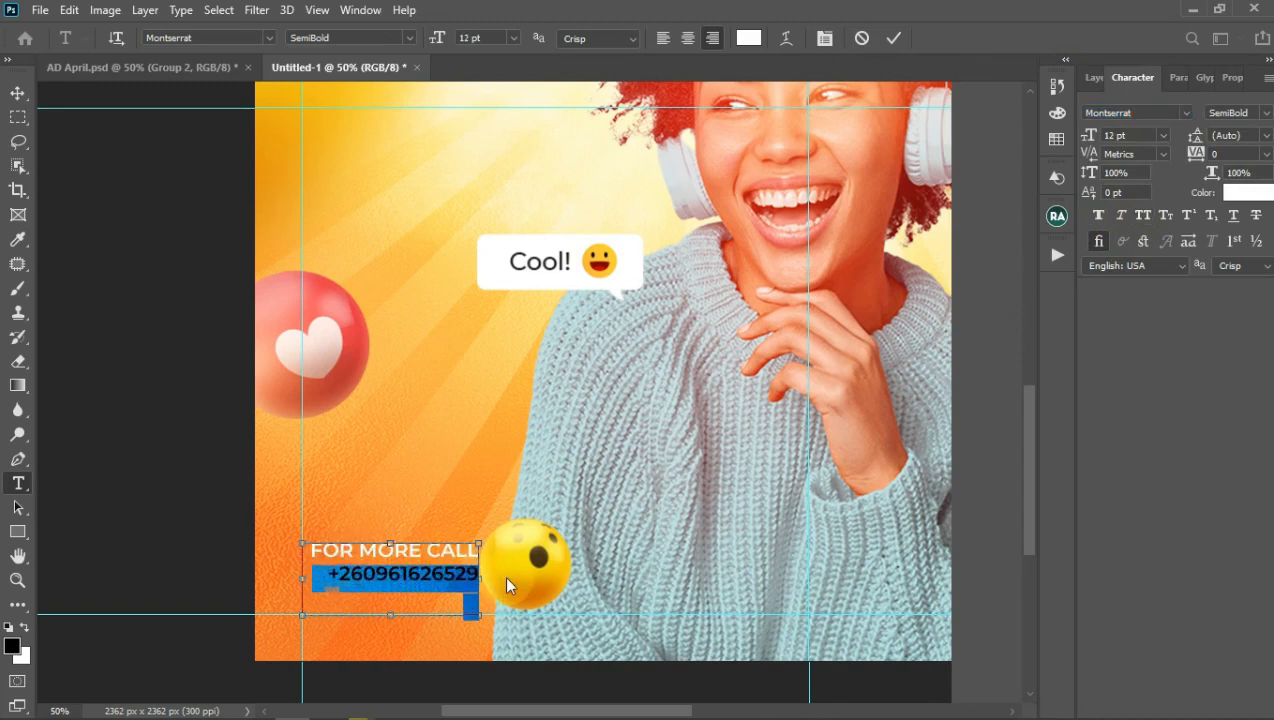
key("ctrl+shift+comma")
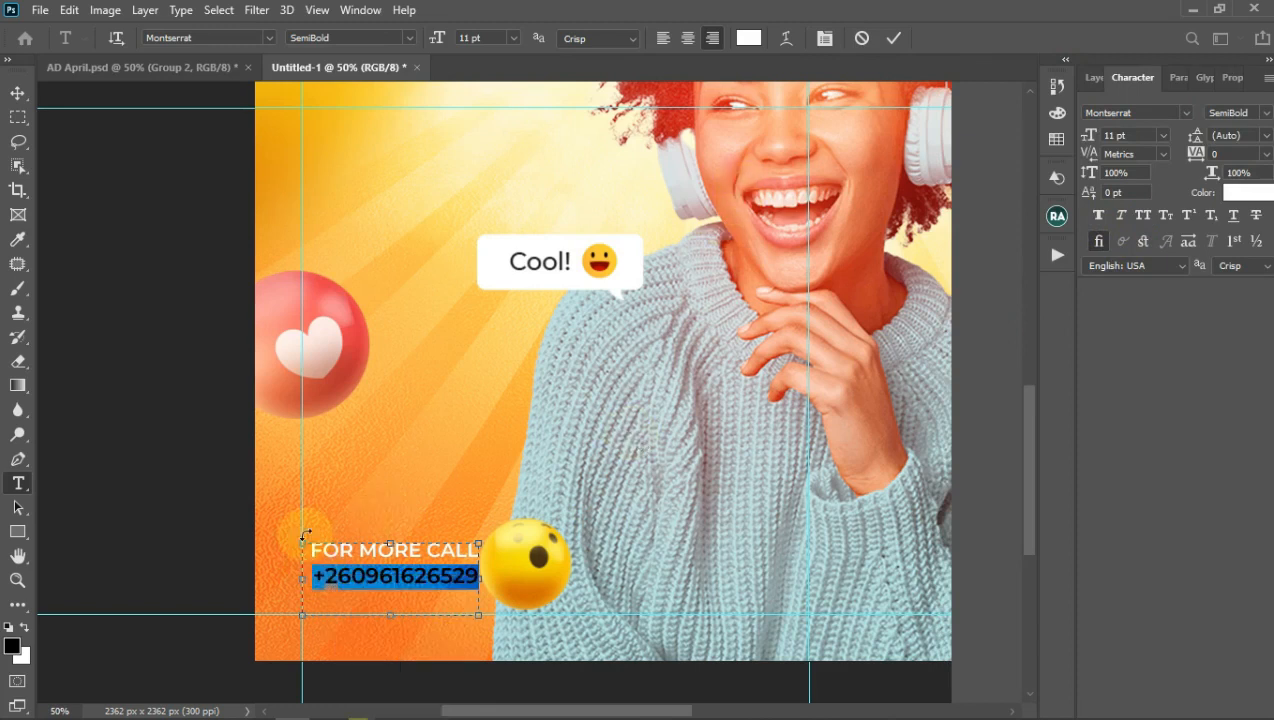
Step: Give FOR MORE CALL the Black weight and left-align both contact lines
triple_click(309, 549)
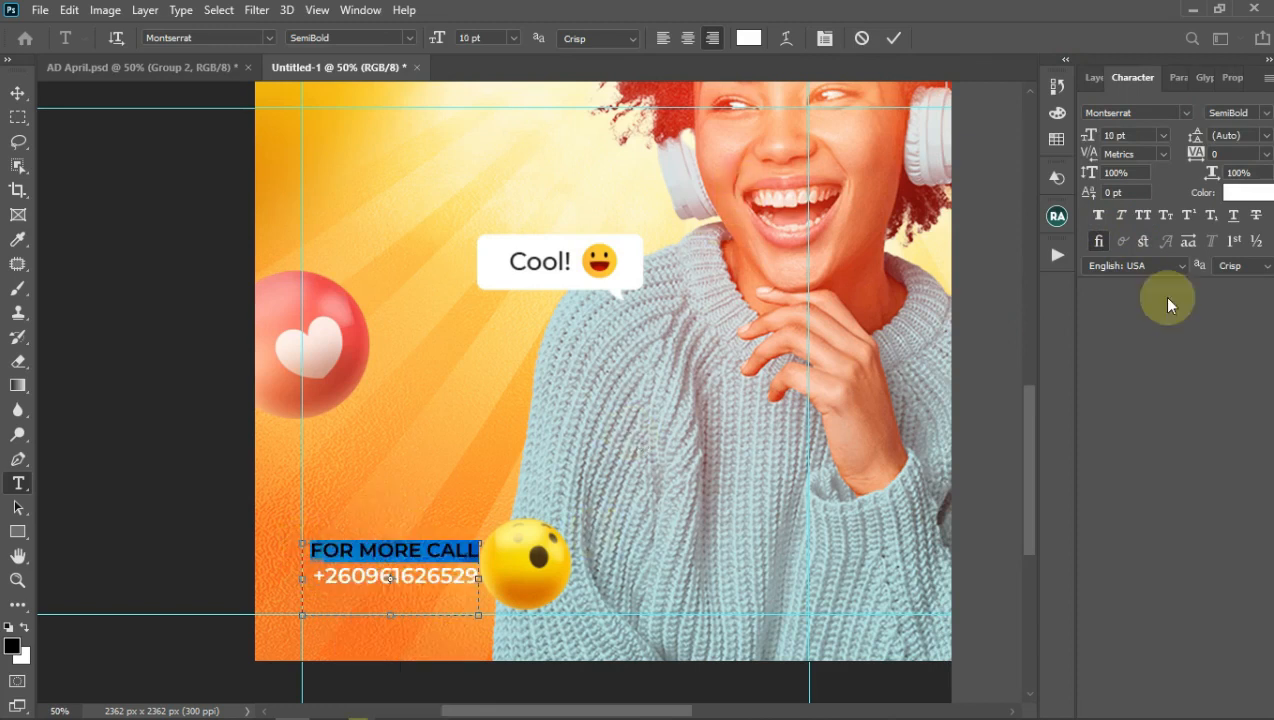
left_click(1268, 113)
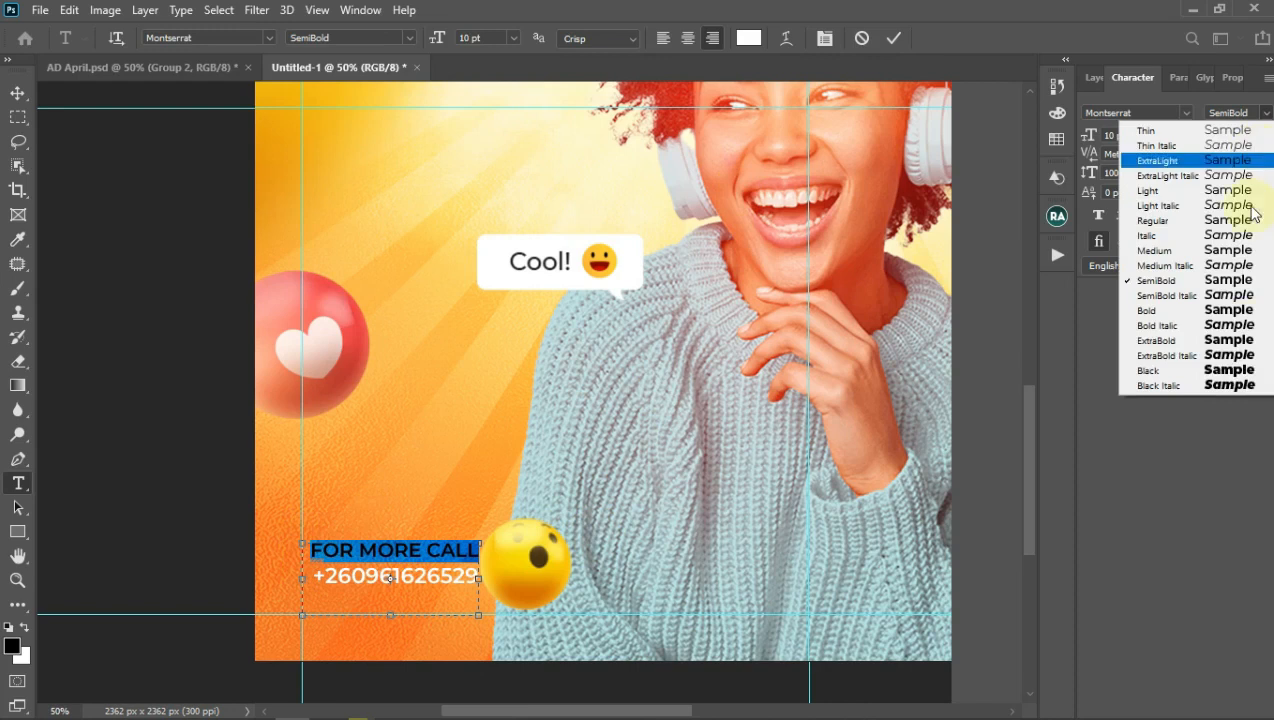
left_click(1241, 372)
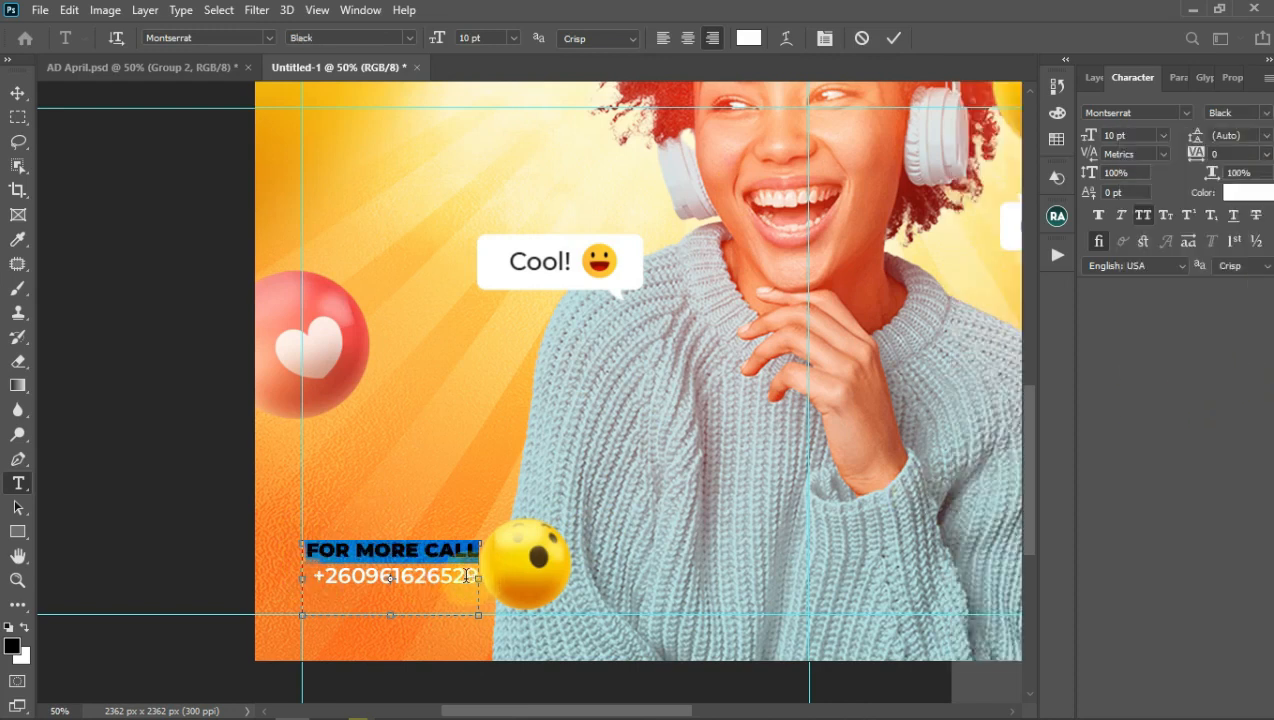
key("ctrl+a")
left_click(663, 38)
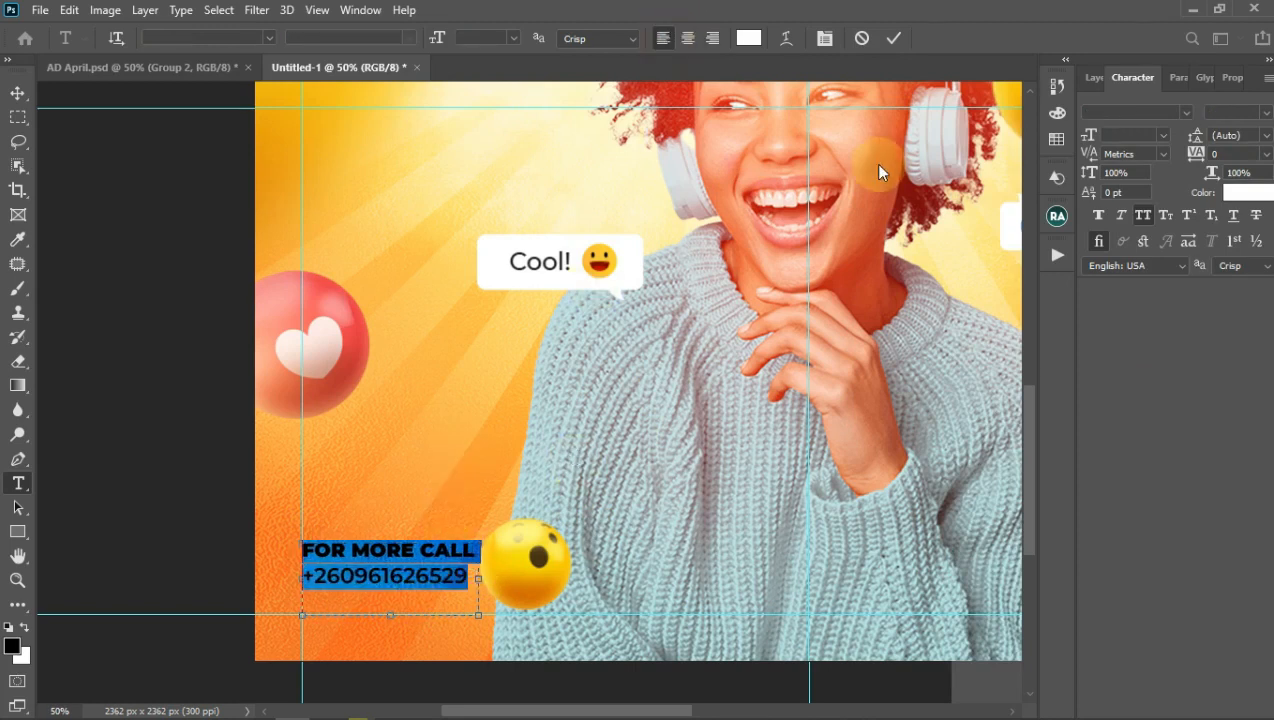
left_click(893, 38)
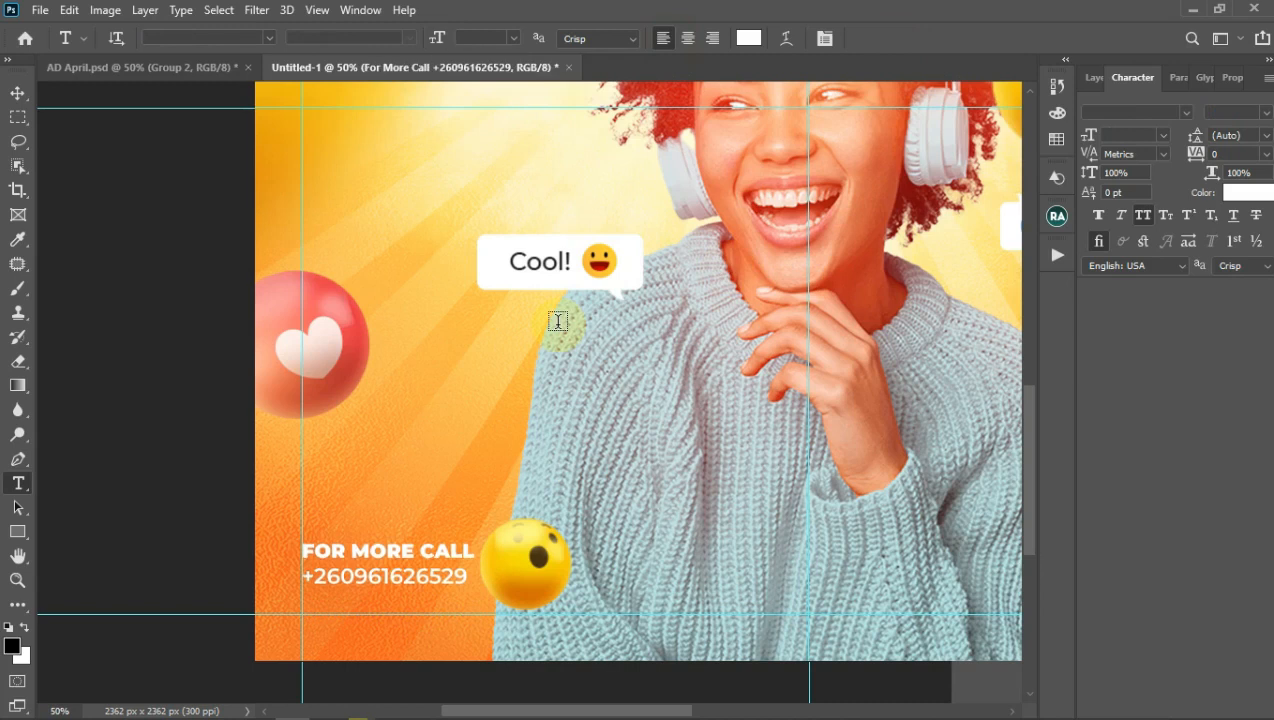
Step: Nudge the contact text down and adjust the phone number's tracking to keep it on one line
key("v")
key("Down")
key("Down")
key("Down")
key("Down")
key("Down")
key("Down")
key("Down")
key("Down")
key("Down")
key("Down")
key("Down")
key("Down")
key("Down")
key("Down")
key("Down")
key("Down")
key("Down")
key("Down")
key("Down")
key("Down")
key("Down")
key("Down")
key("Down")
key("Down")
key("Down")
key("Down")
key("Down")
key("Down")
key("Down")
key("Down")
key("Down")
key("Down")
key("Down")
key("Down")
key("Down")
key("Down")
key("Down")
key("Down")
key("Down")
key("t")
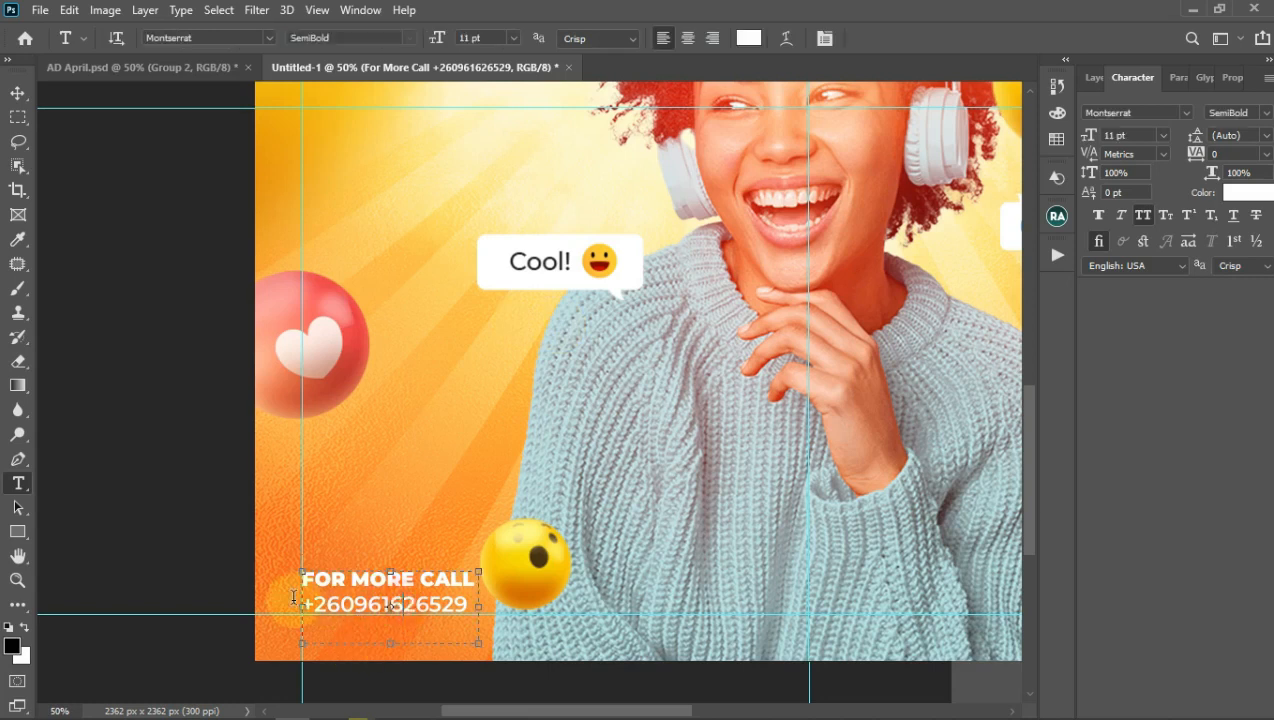
left_click(293, 597)
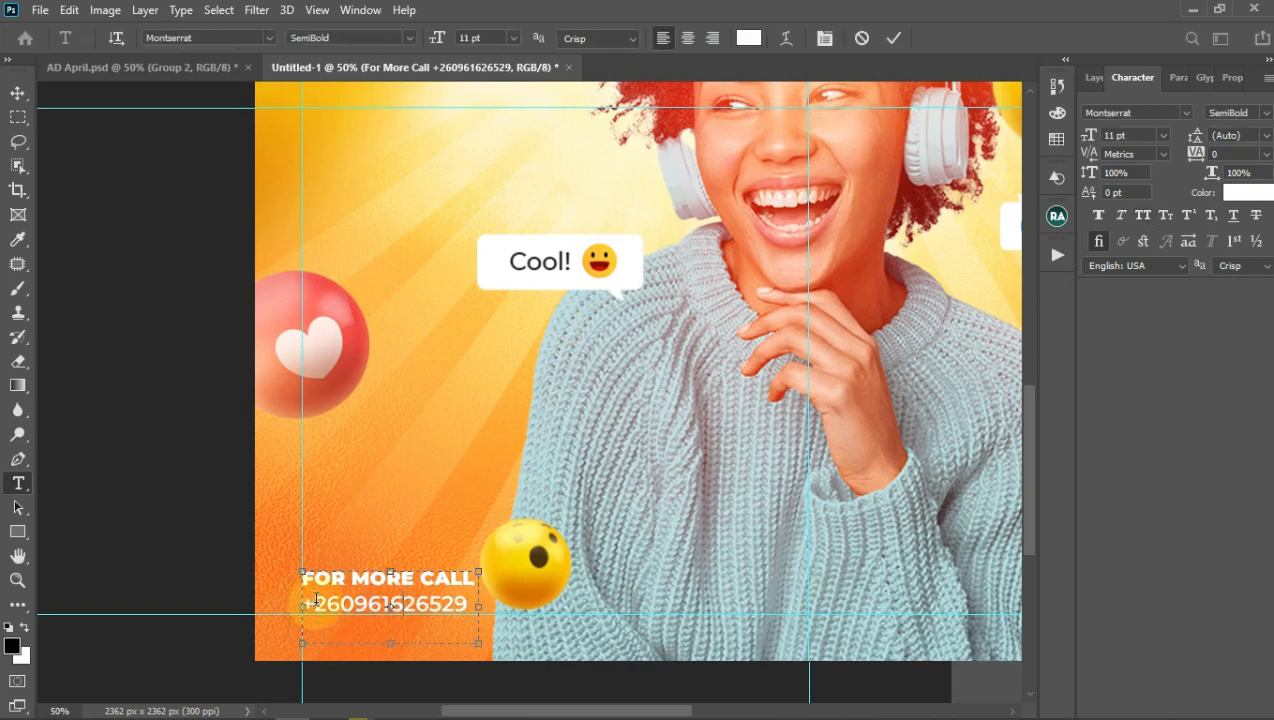
left_click_drag(468, 604, 302, 606)
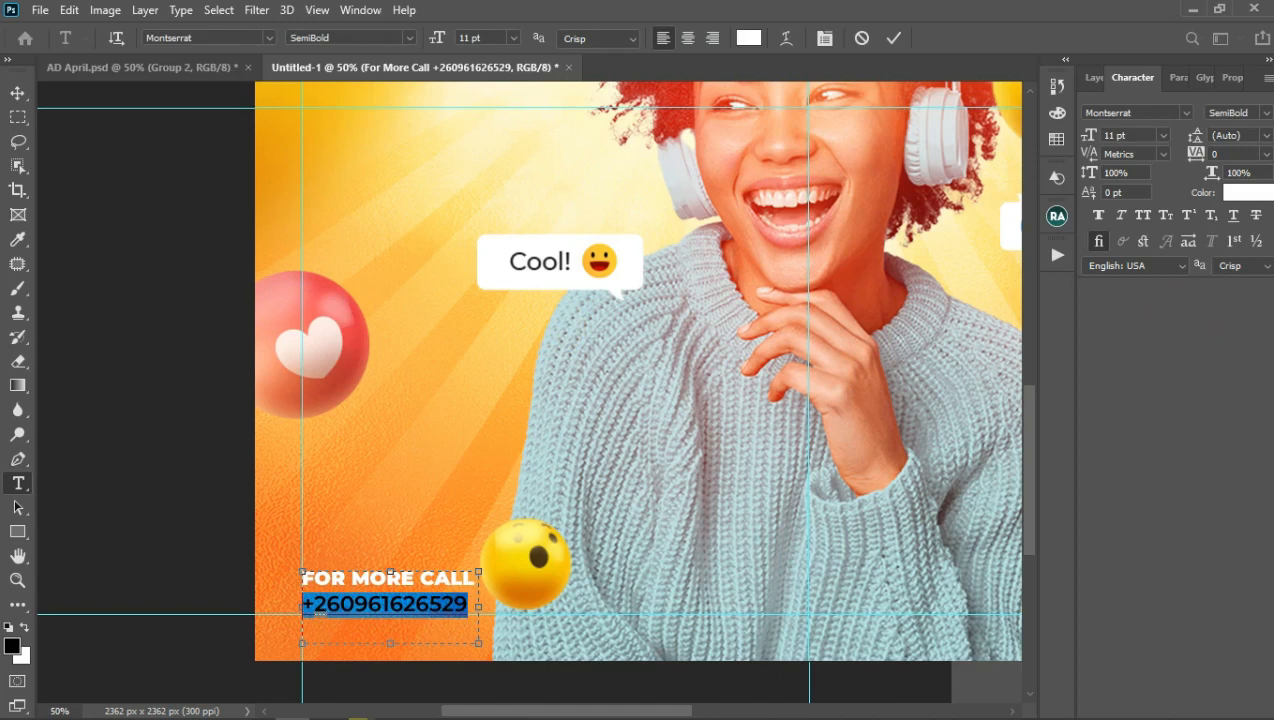
left_click(1265, 153)
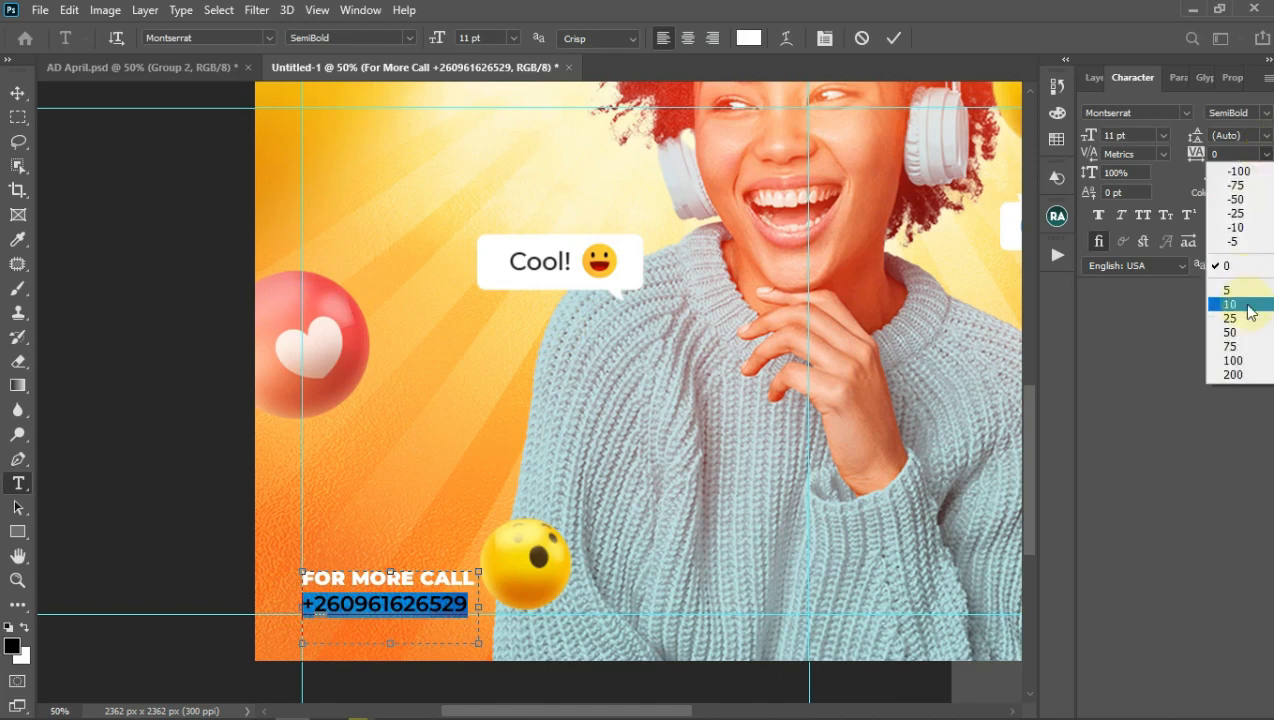
left_click(1233, 332)
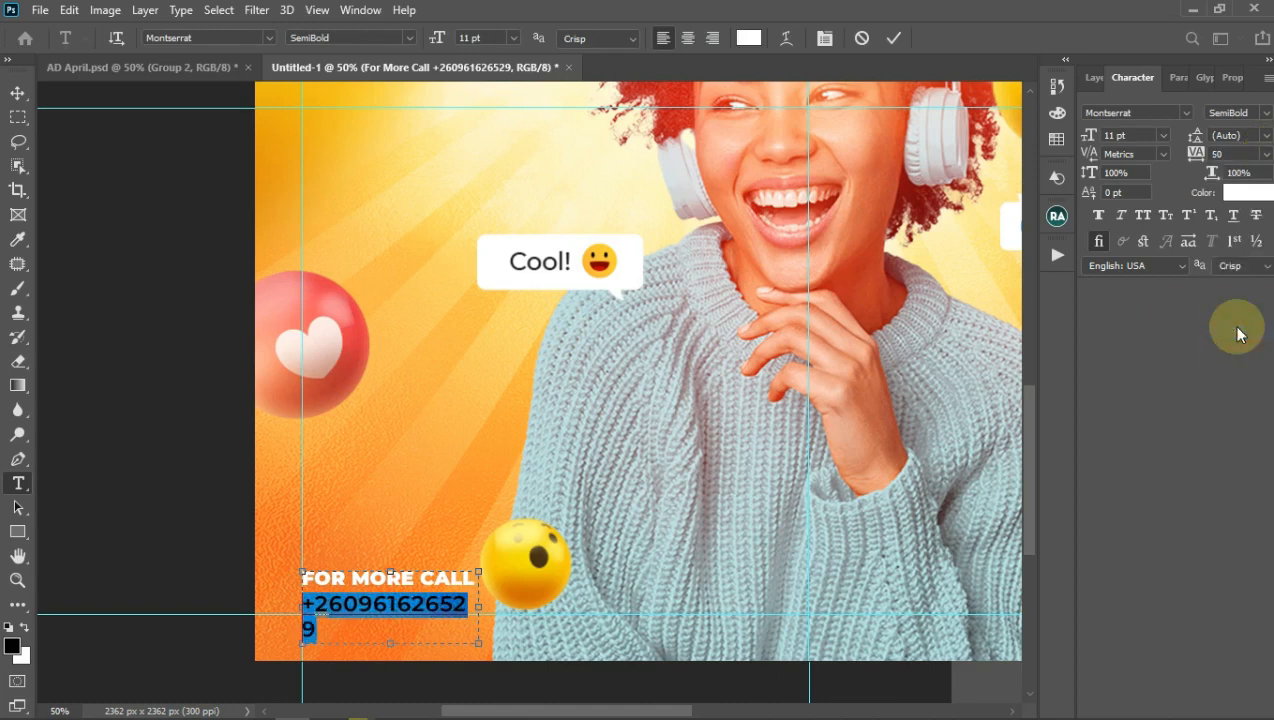
left_click_drag(1200, 155, 1203, 157)
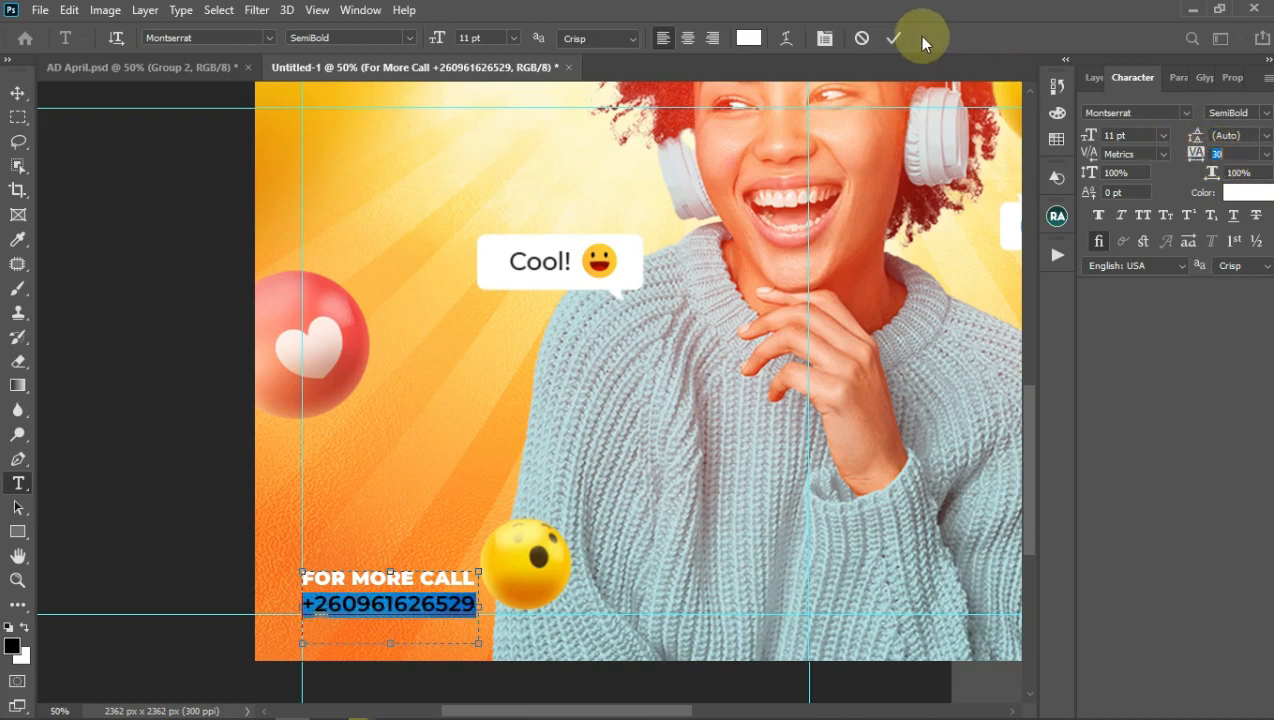
left_click(893, 39)
Step: Set the contact text's leading to 12 pt after trying 14 and 16 pt
key("v")
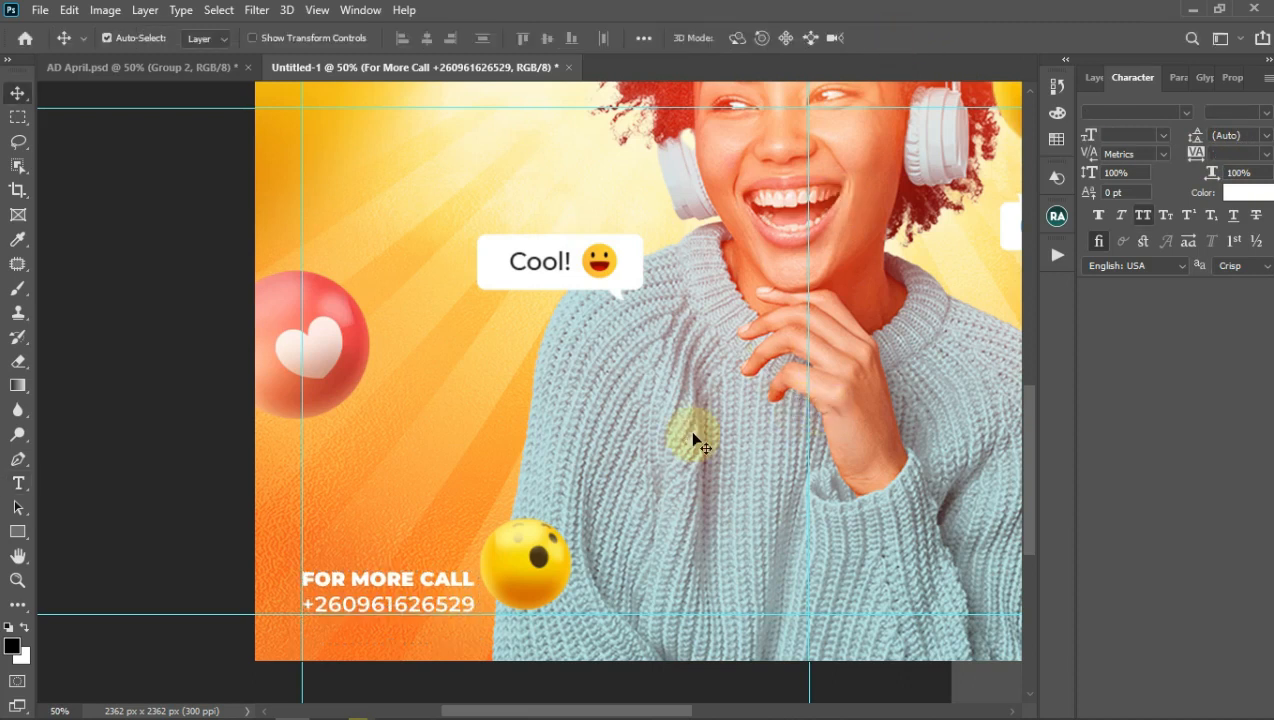
key("ctrl+minus")
key("ctrl+minus")
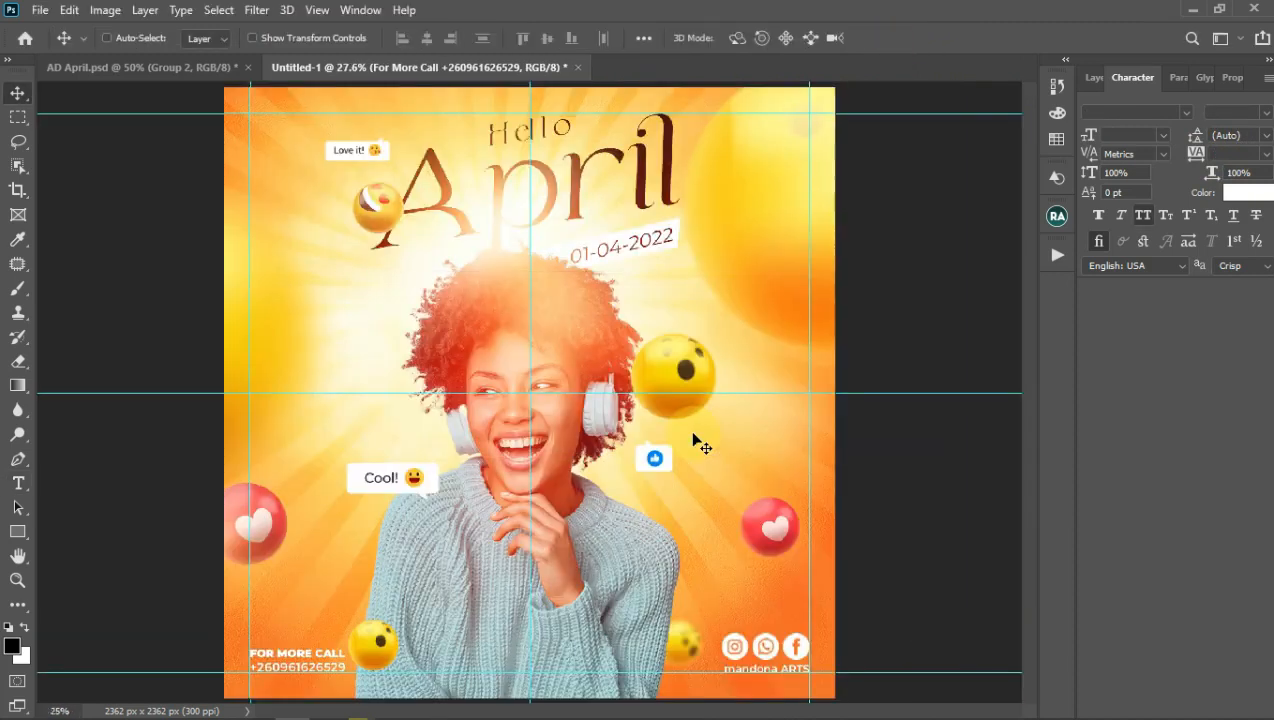
key("ctrl+h")
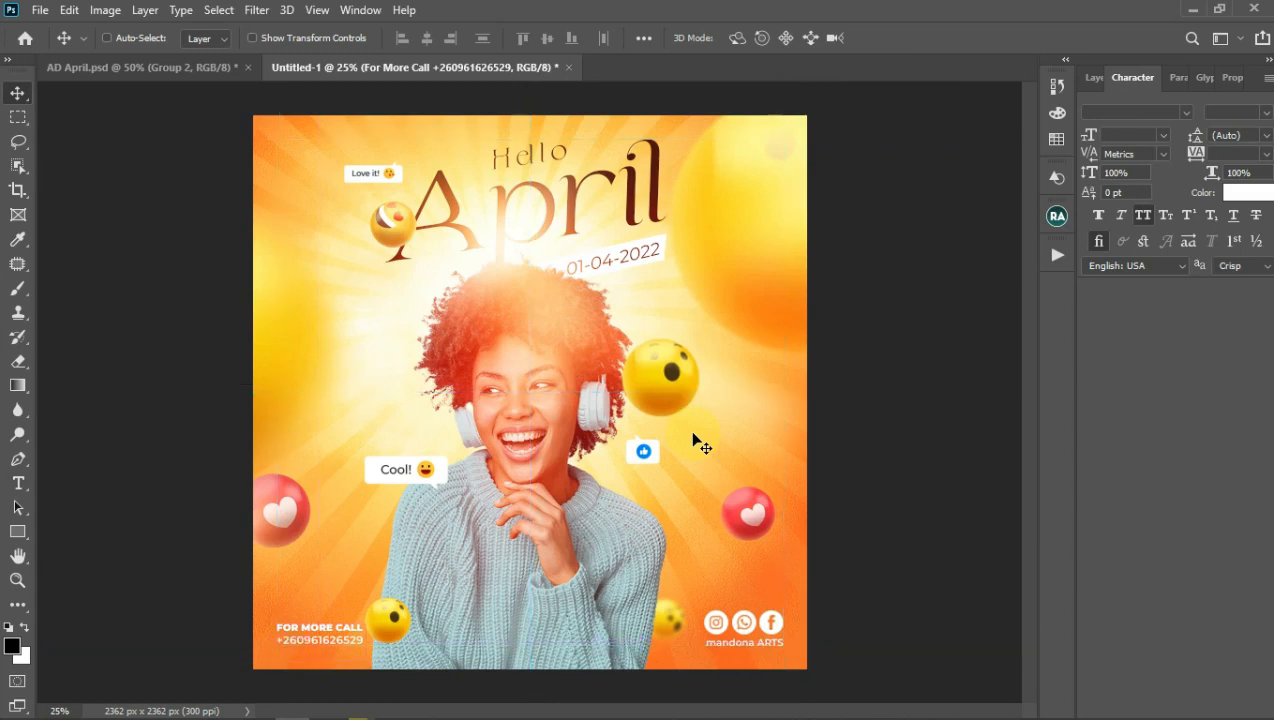
key("ctrl+h")
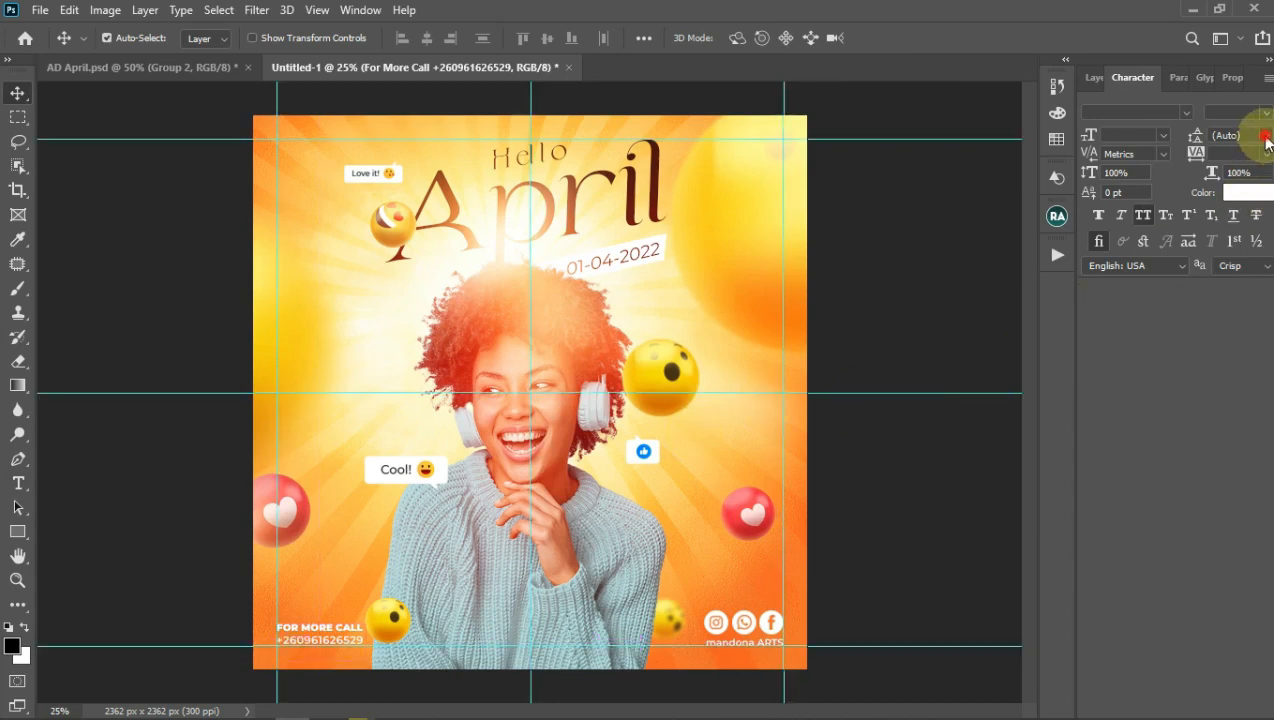
left_click(1266, 135)
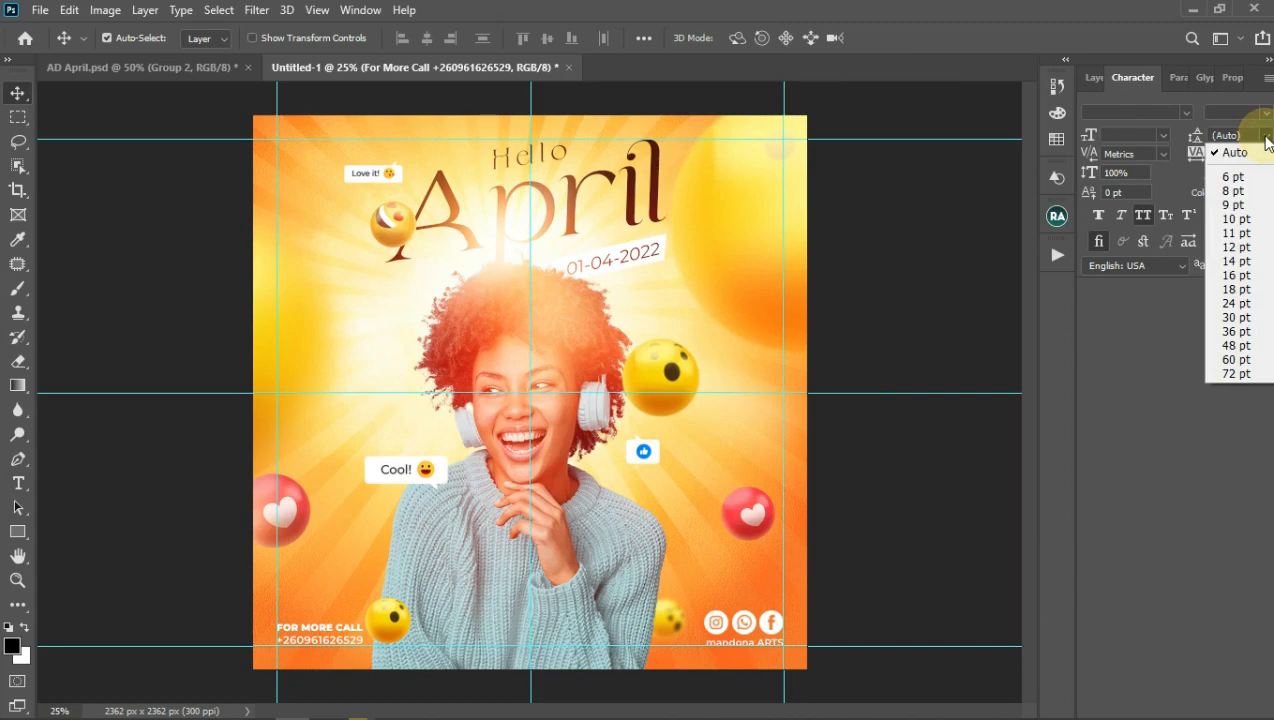
left_click(1236, 263)
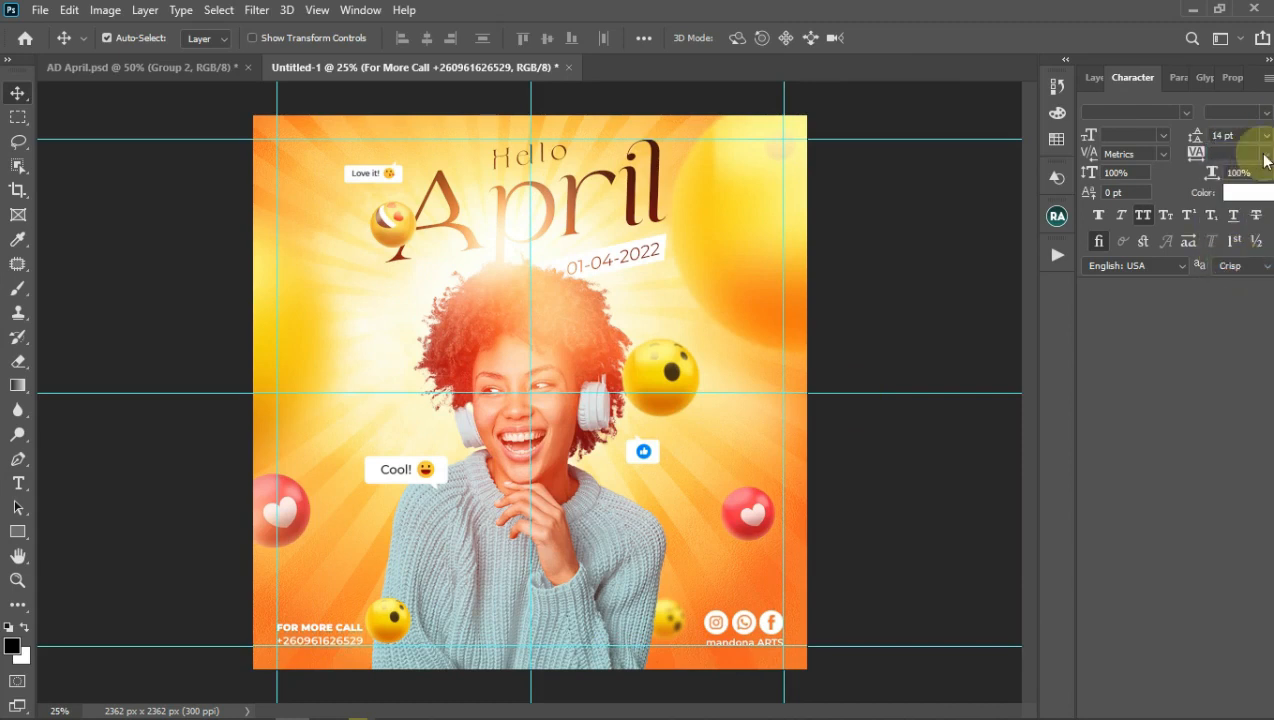
left_click(1235, 135)
key("Up")
key("Up")
key("Down")
key("Down")
key("Down")
key("Down")
key("Down")
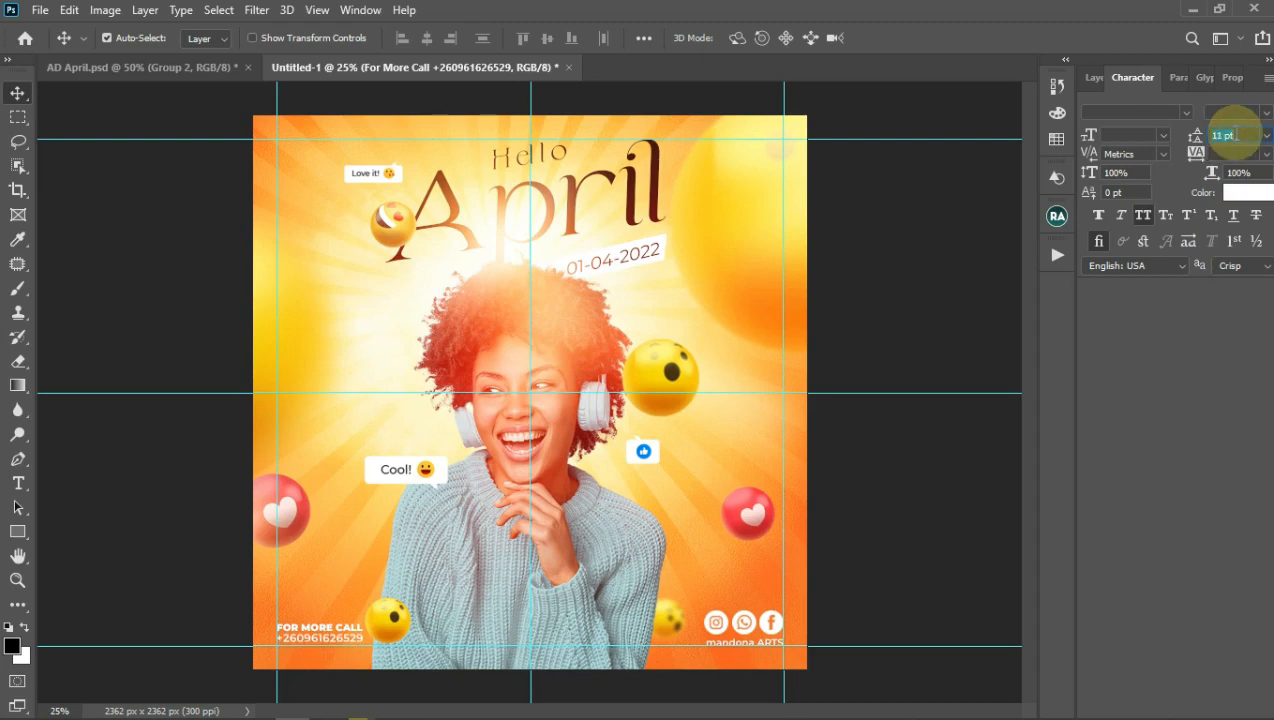
key("Return")
key("ctrl+semicolon")
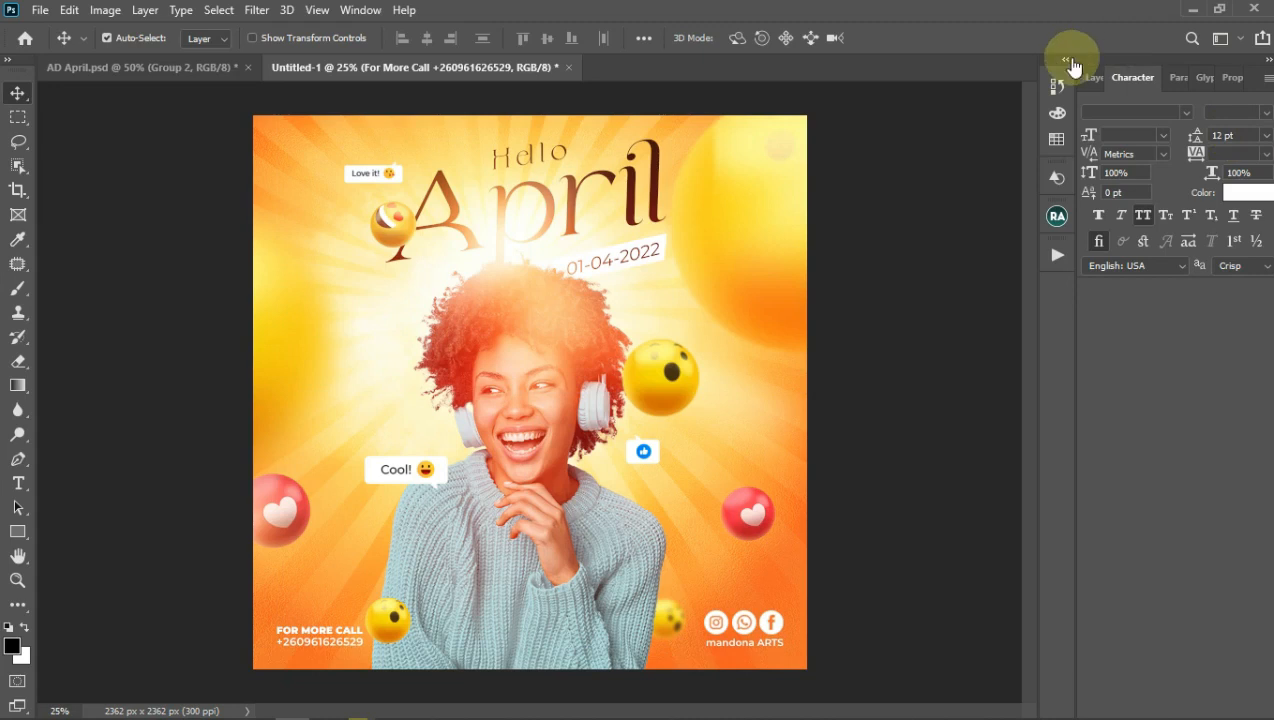
left_click(1093, 77)
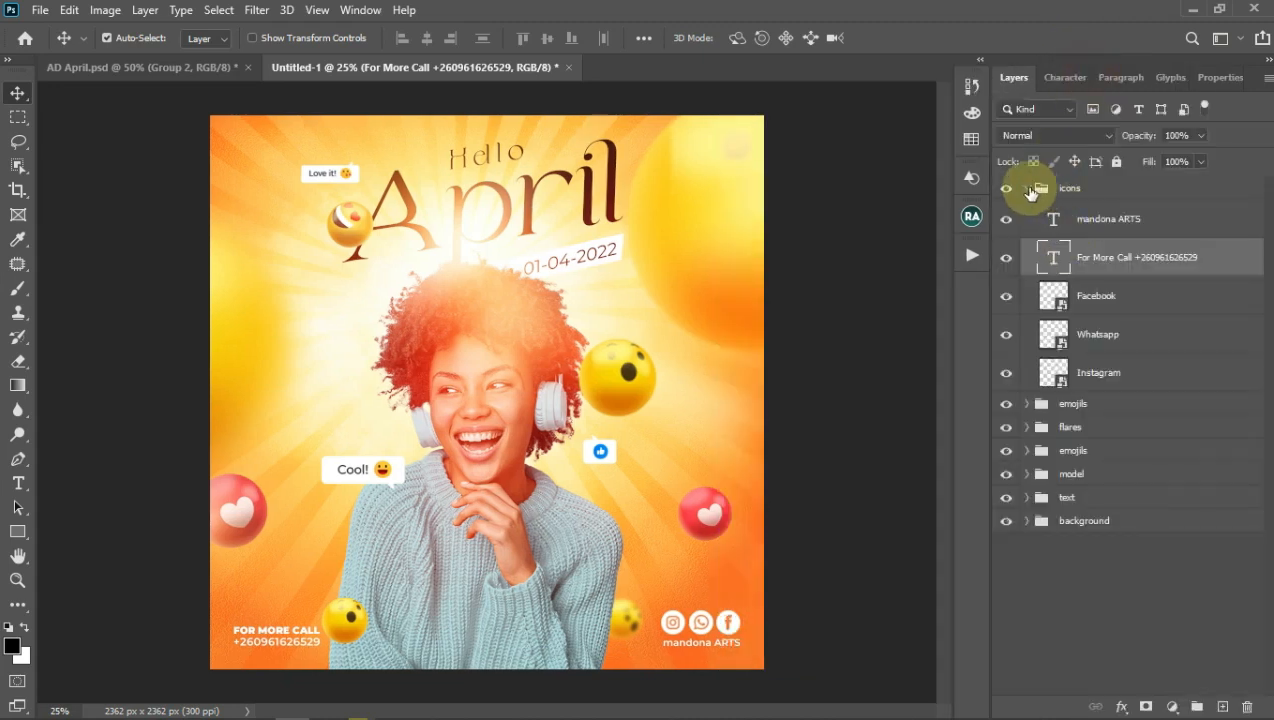
Step: Toggle group visibility, leaving the icons group with the contact line and social icons shown
left_click(1026, 188)
left_click(1006, 189)
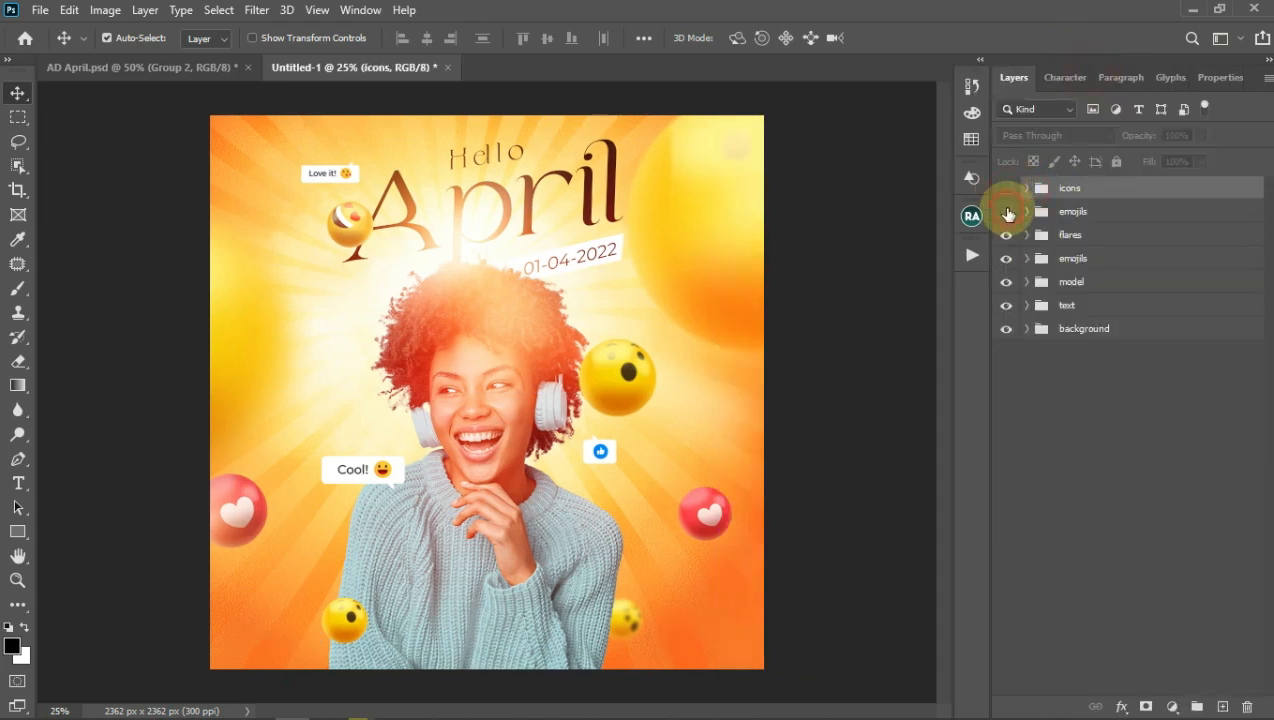
left_click(1006, 212)
left_click_drag(703, 253, 713, 216)
left_click(1029, 261)
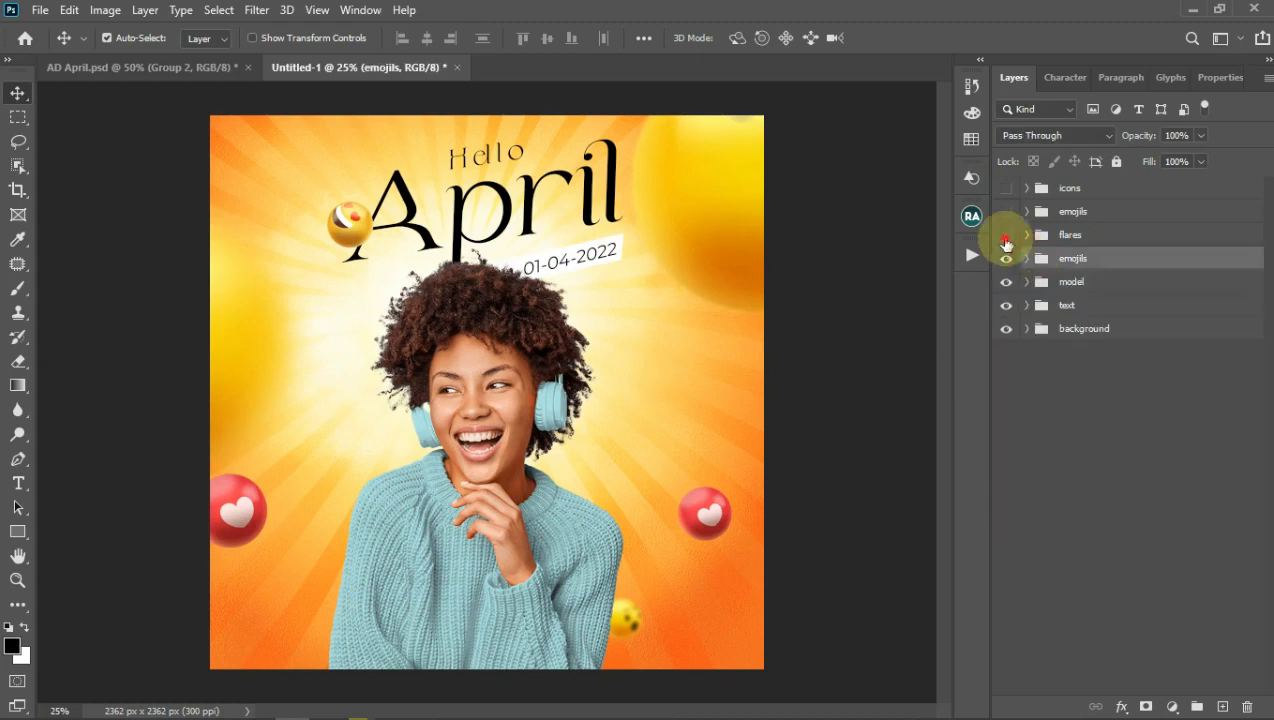
left_click(1007, 234)
left_click(1008, 211)
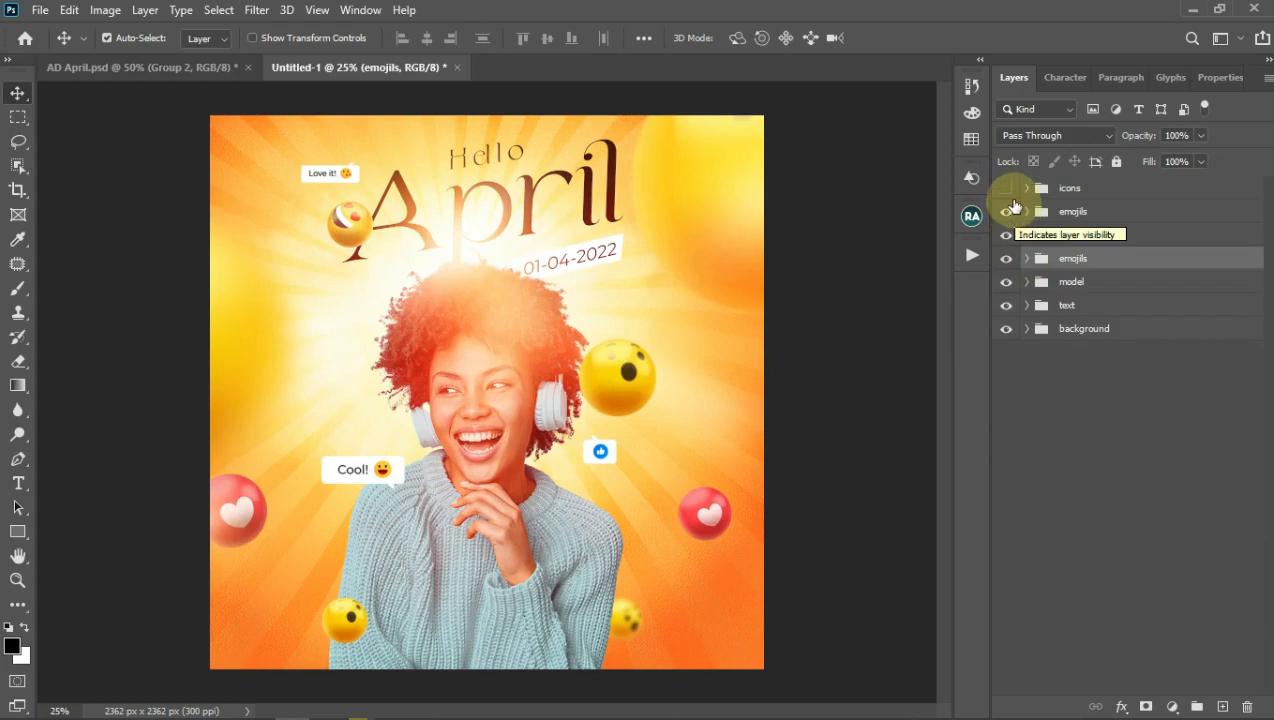
left_click(1007, 189)
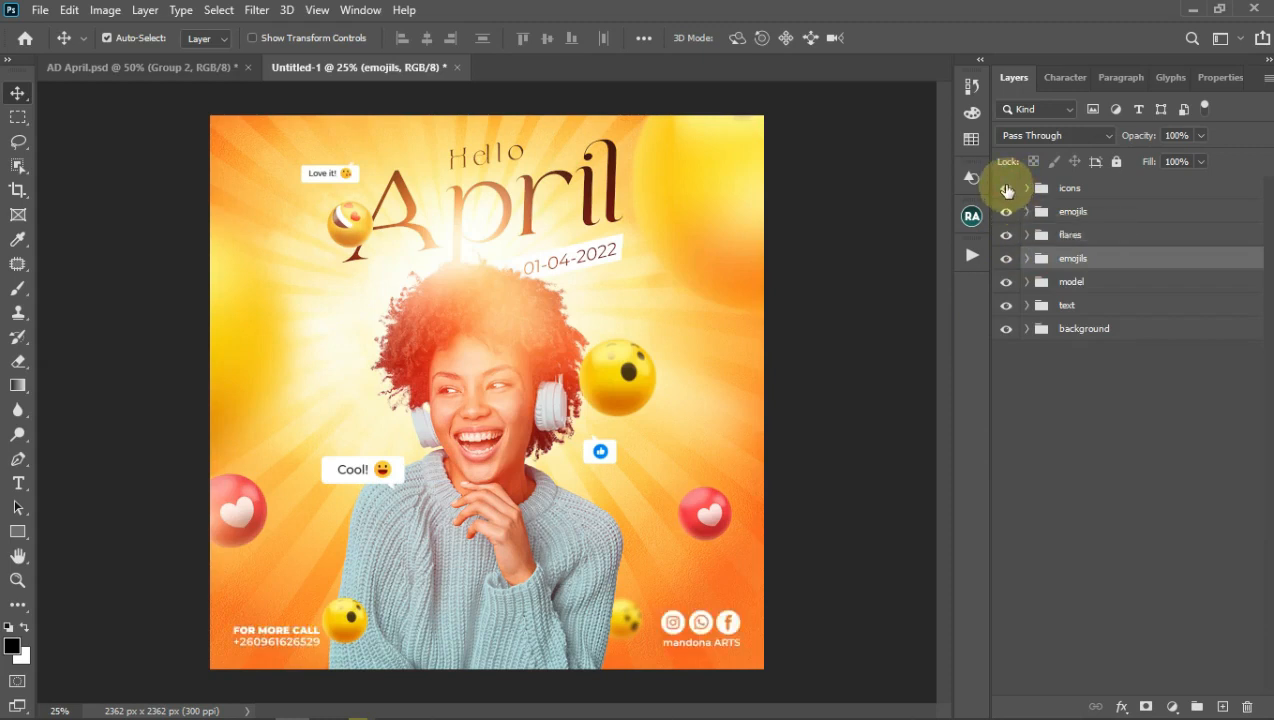
left_click(969, 256)
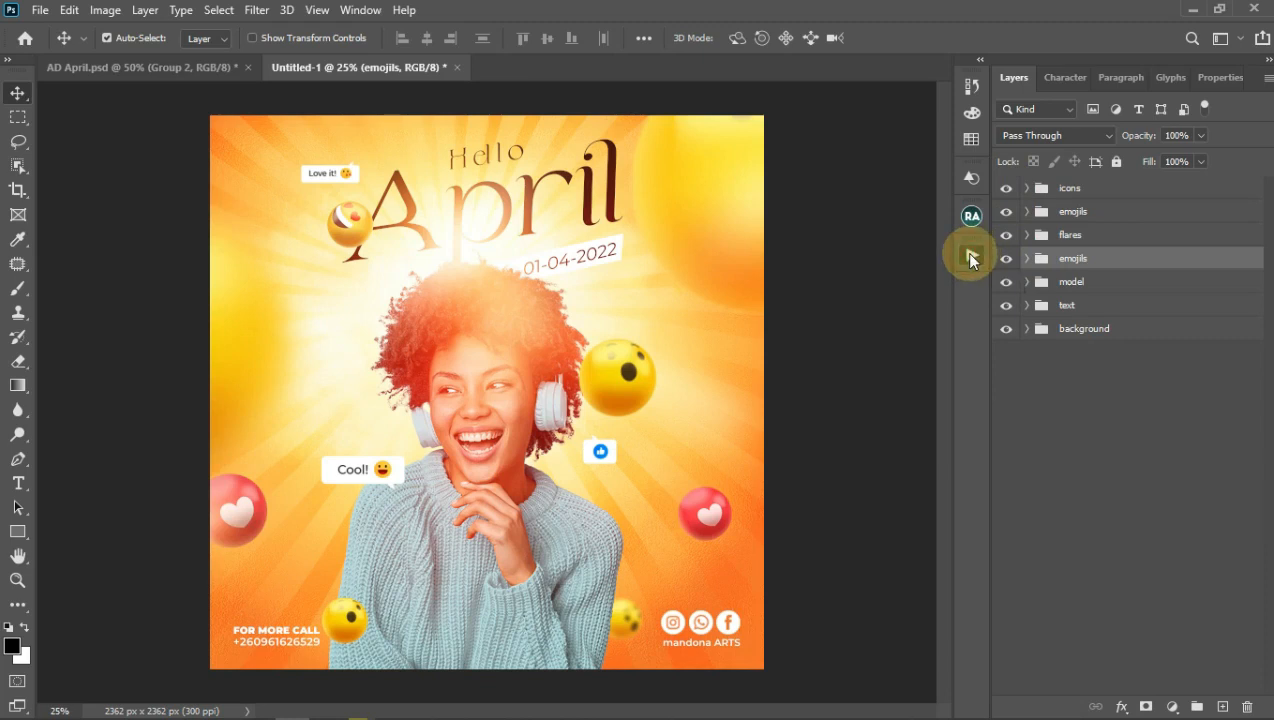
Step: Play Sharpen (Gaussian) accurate from the Sharpening set, cancelling the Flatten Image prompt
left_click_drag(948, 303, 945, 418)
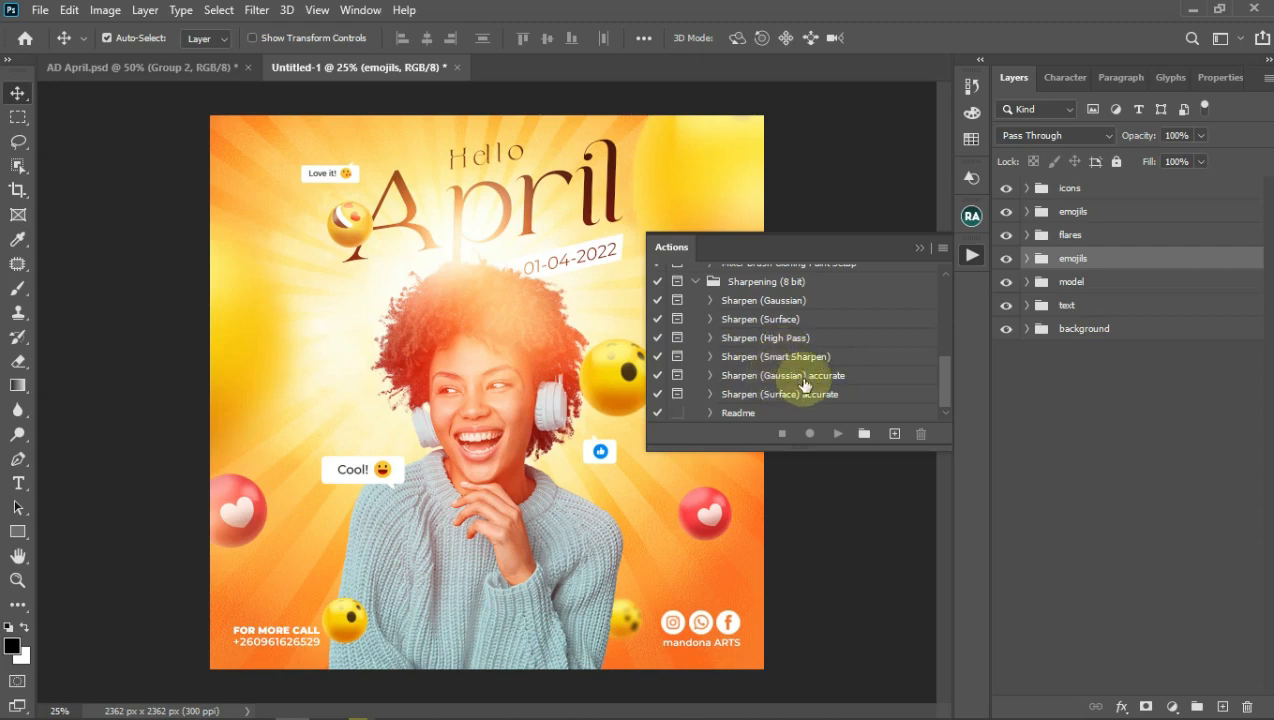
left_click(728, 376)
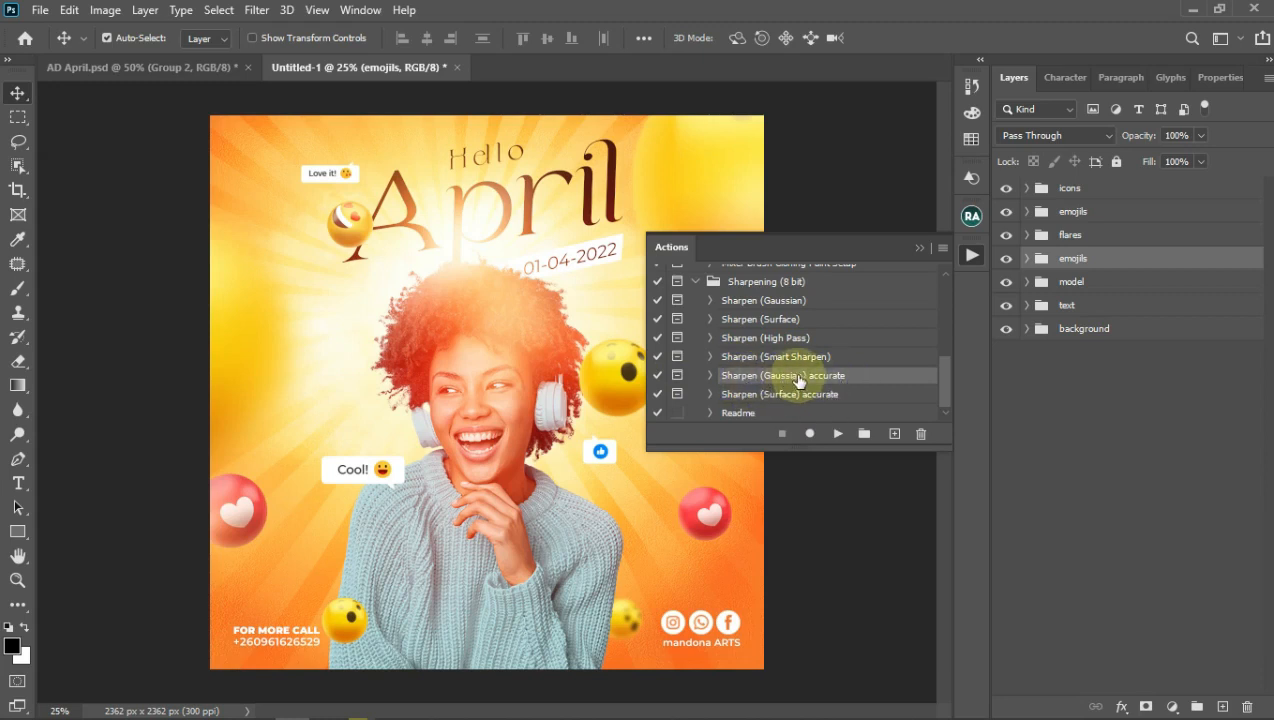
left_click(838, 436)
left_click(838, 436)
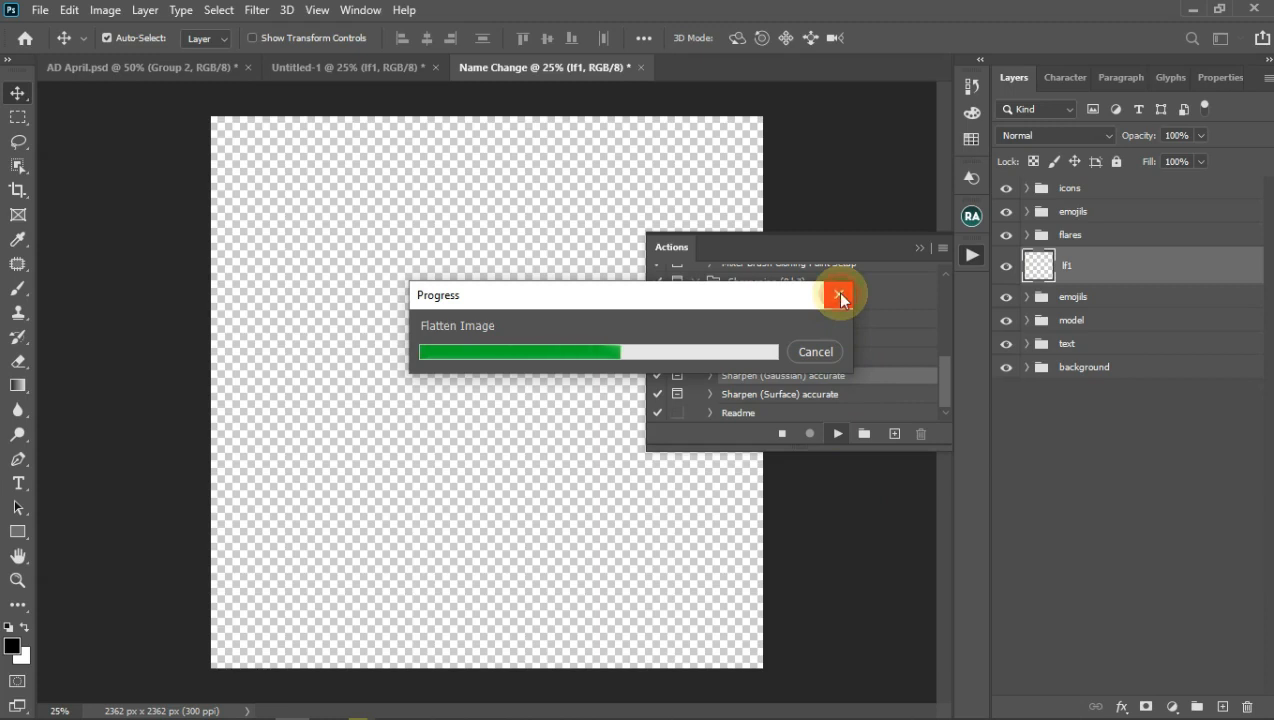
left_click(816, 350)
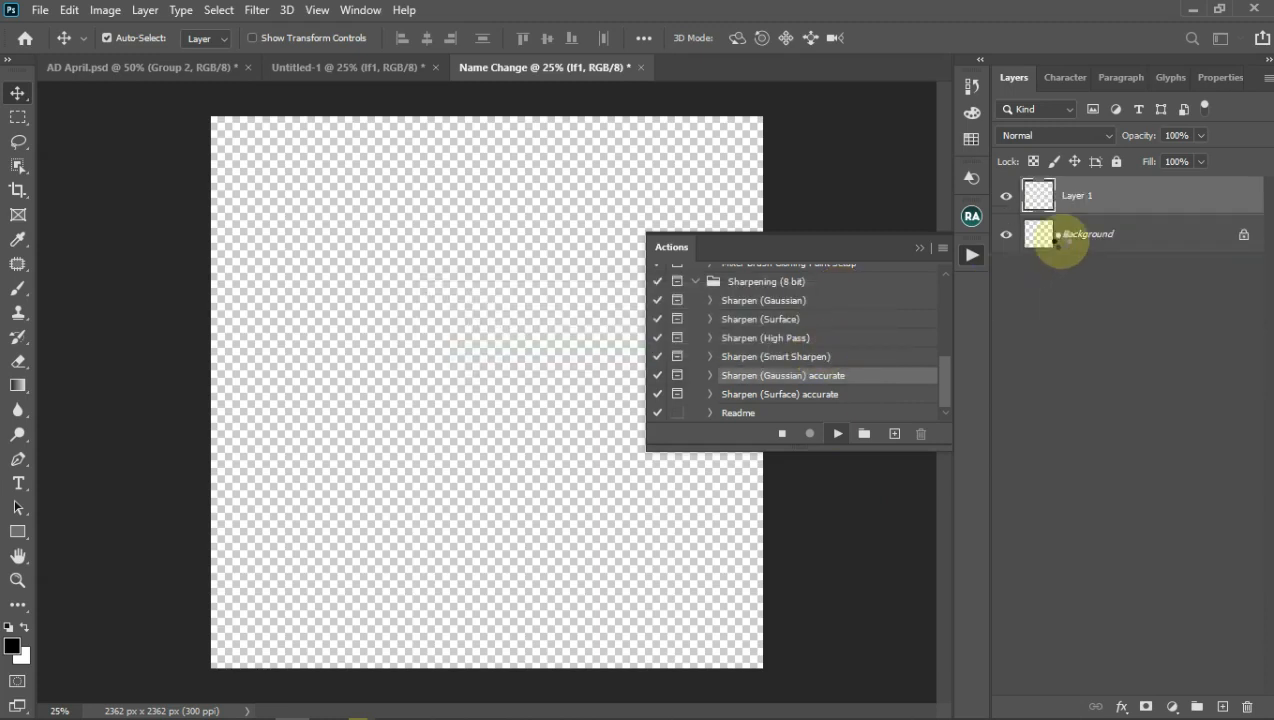
Step: Stop the action, close Name Change without saving, and delete the lf1 layer
left_click(1129, 213)
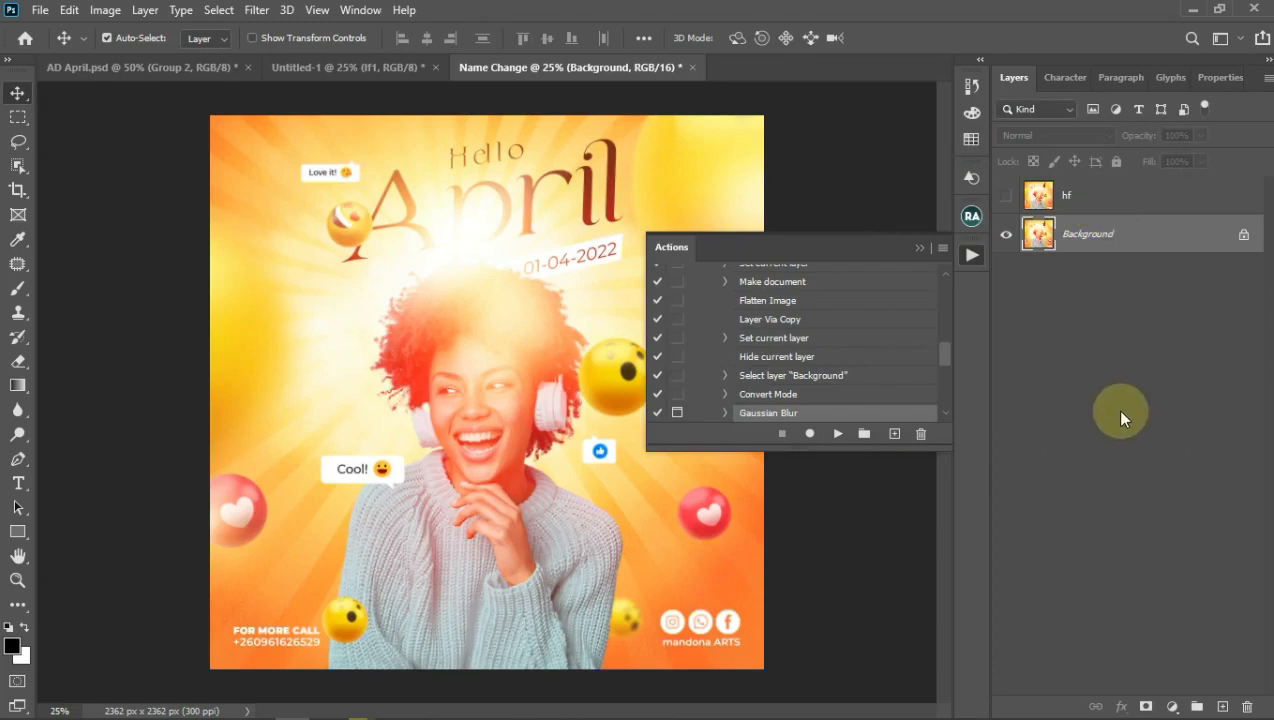
left_click(694, 68)
left_click(690, 282)
left_click(1080, 266)
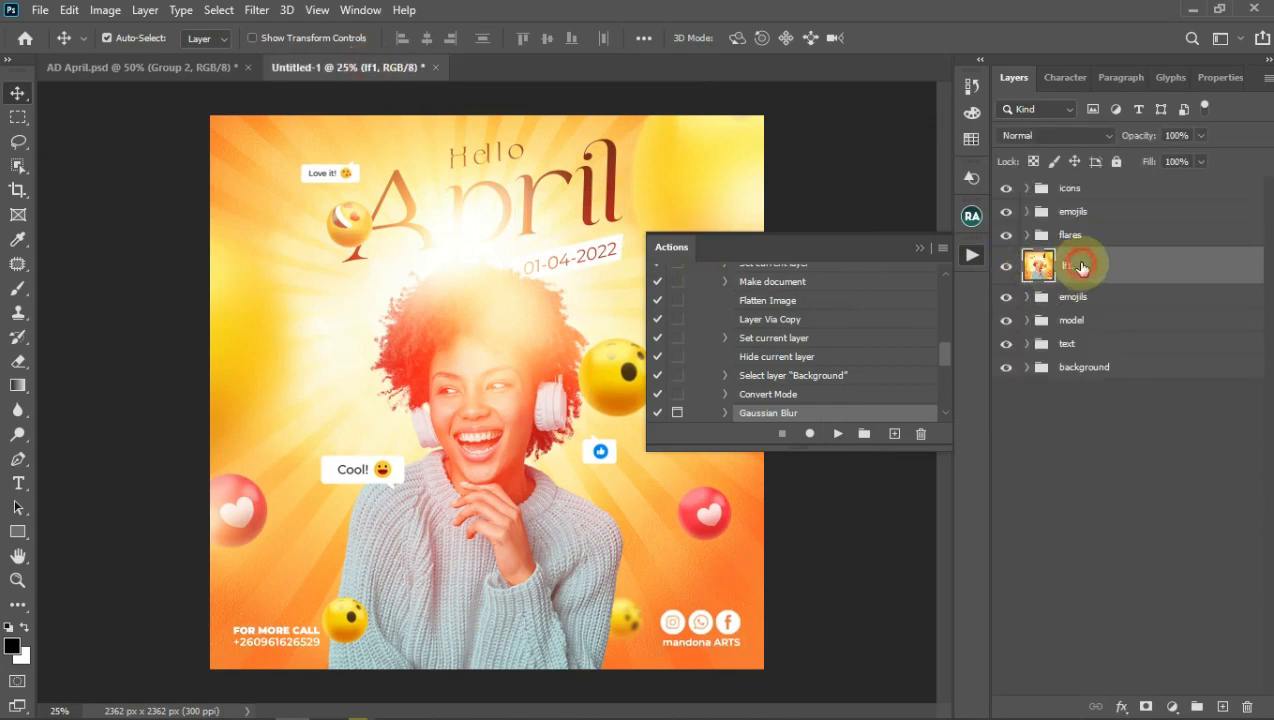
key("Delete")
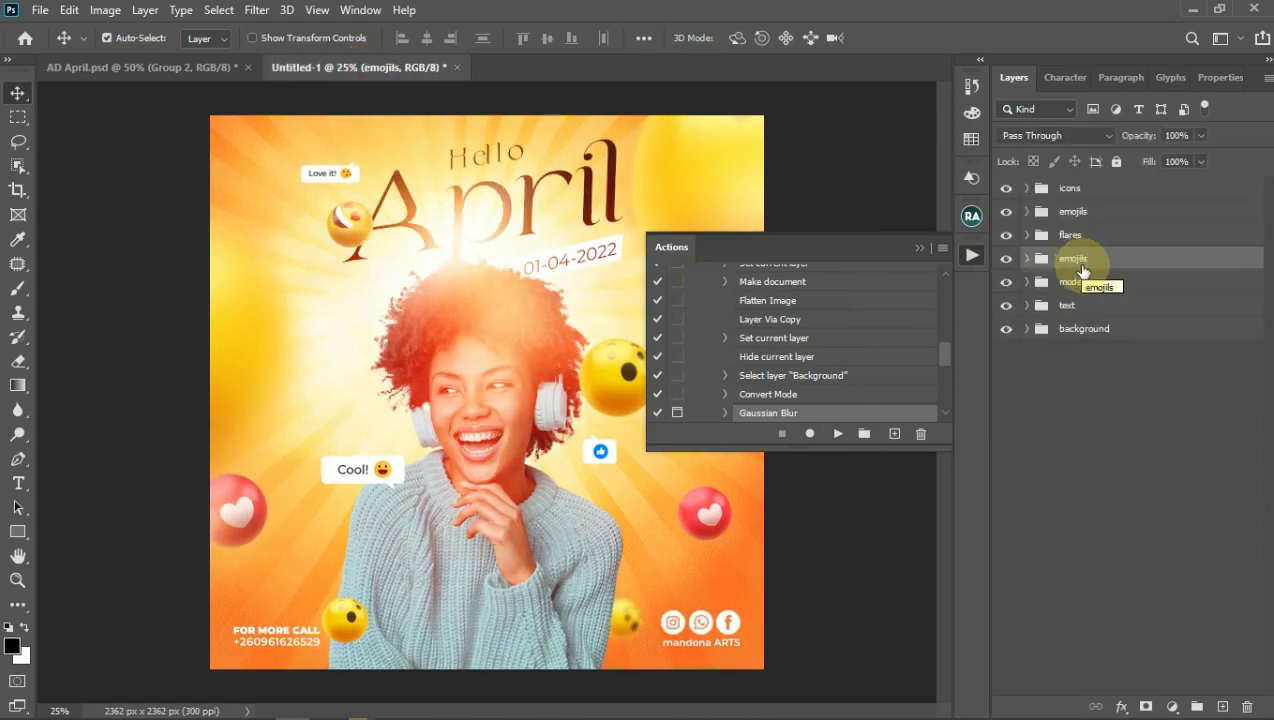
Step: Check the restored layer stack by selecting the model group, then the icons group
left_click(1048, 190)
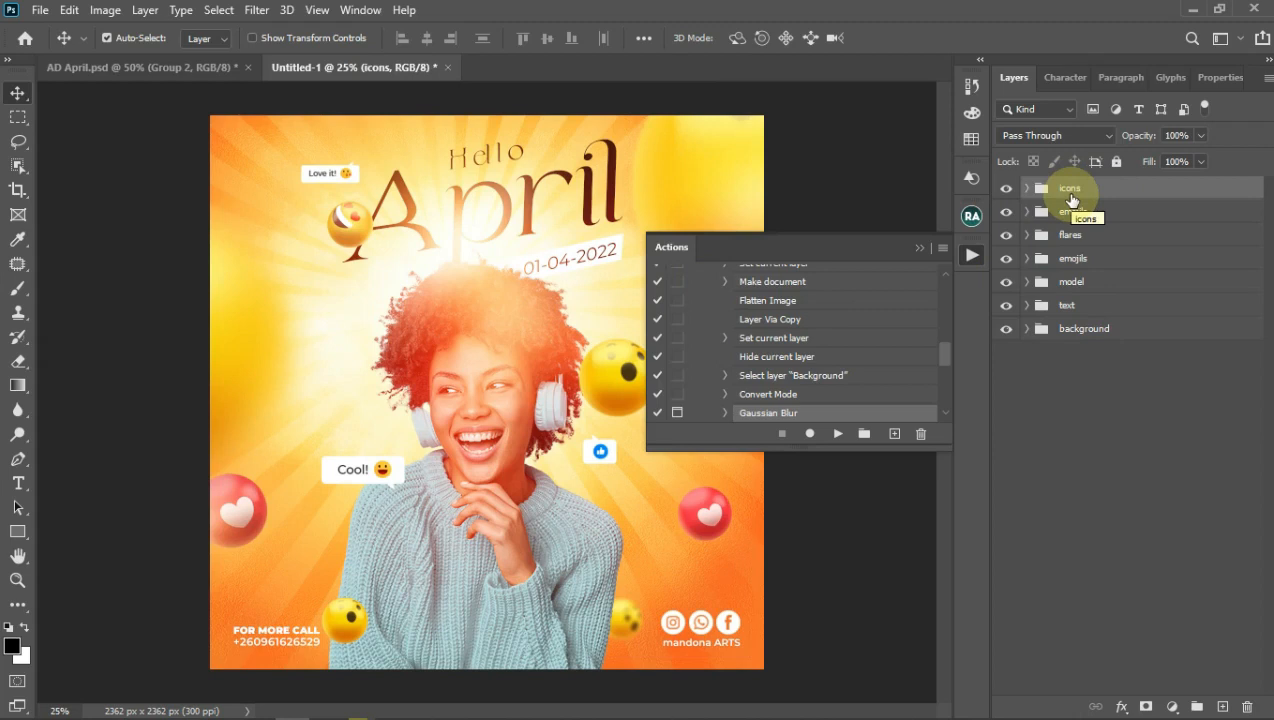
left_click(1069, 284)
left_click(1070, 285)
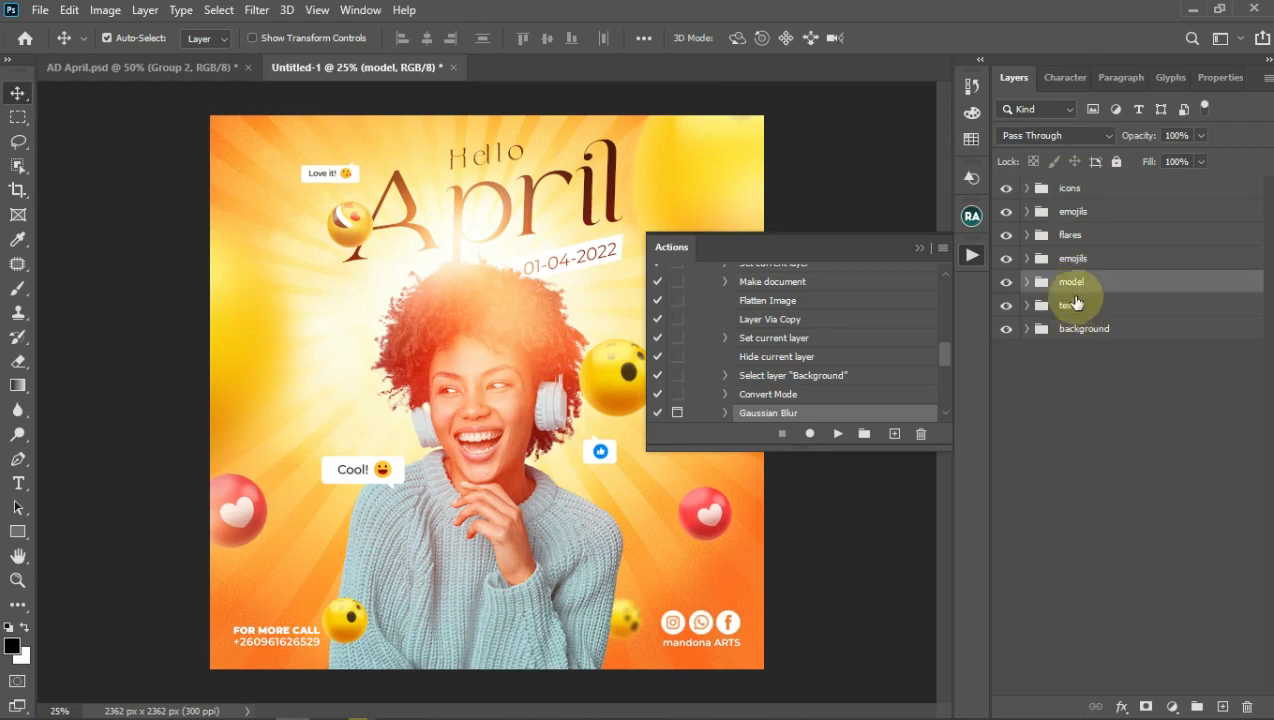
left_click(1073, 190)
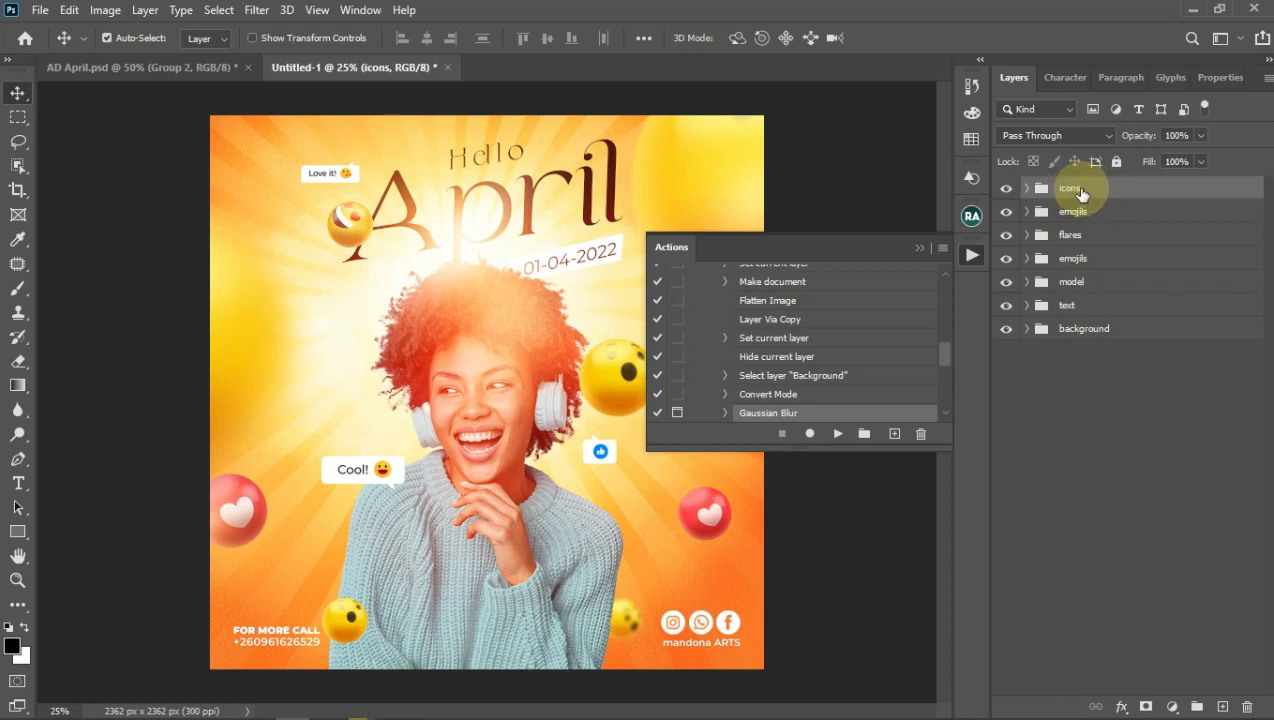
scroll(823, 375, "down", 5)
scroll(823, 375, "up", 10)
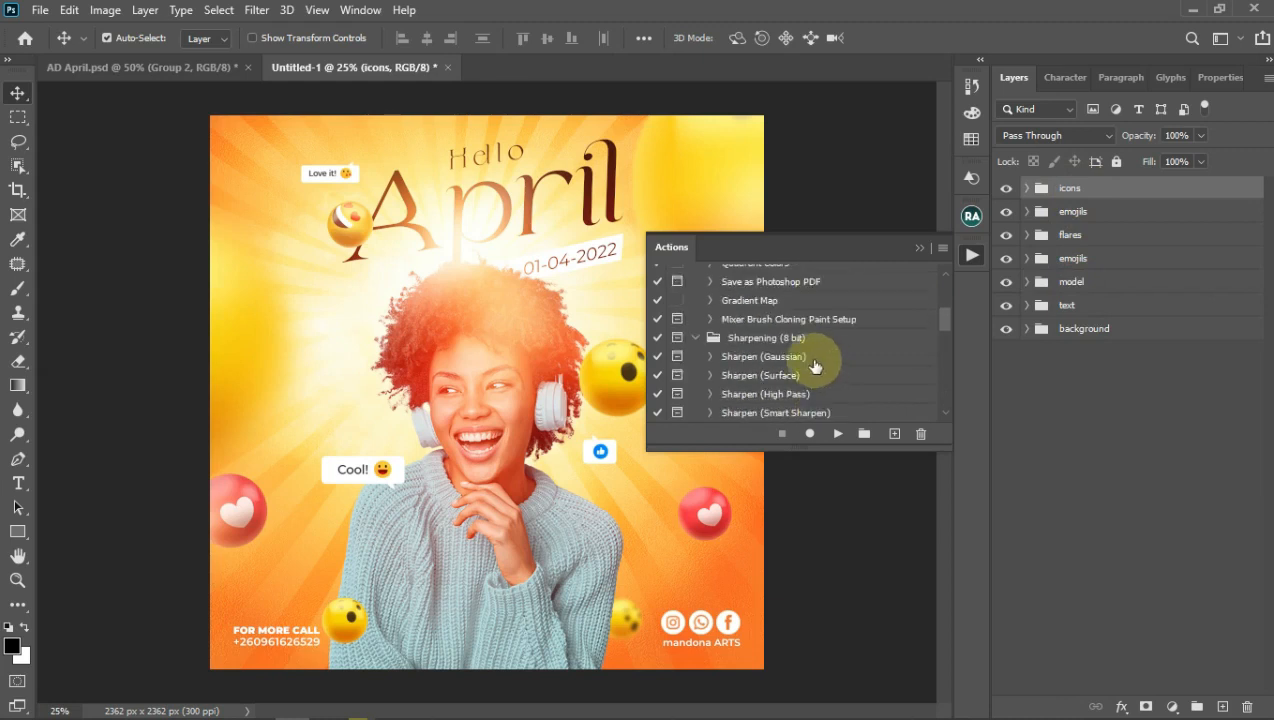
Step: Play Sharpen (Gaussian) accurate again, accepting the Gaussian Blur radius so it completes
scroll(742, 390, "down", 2)
left_click(709, 357)
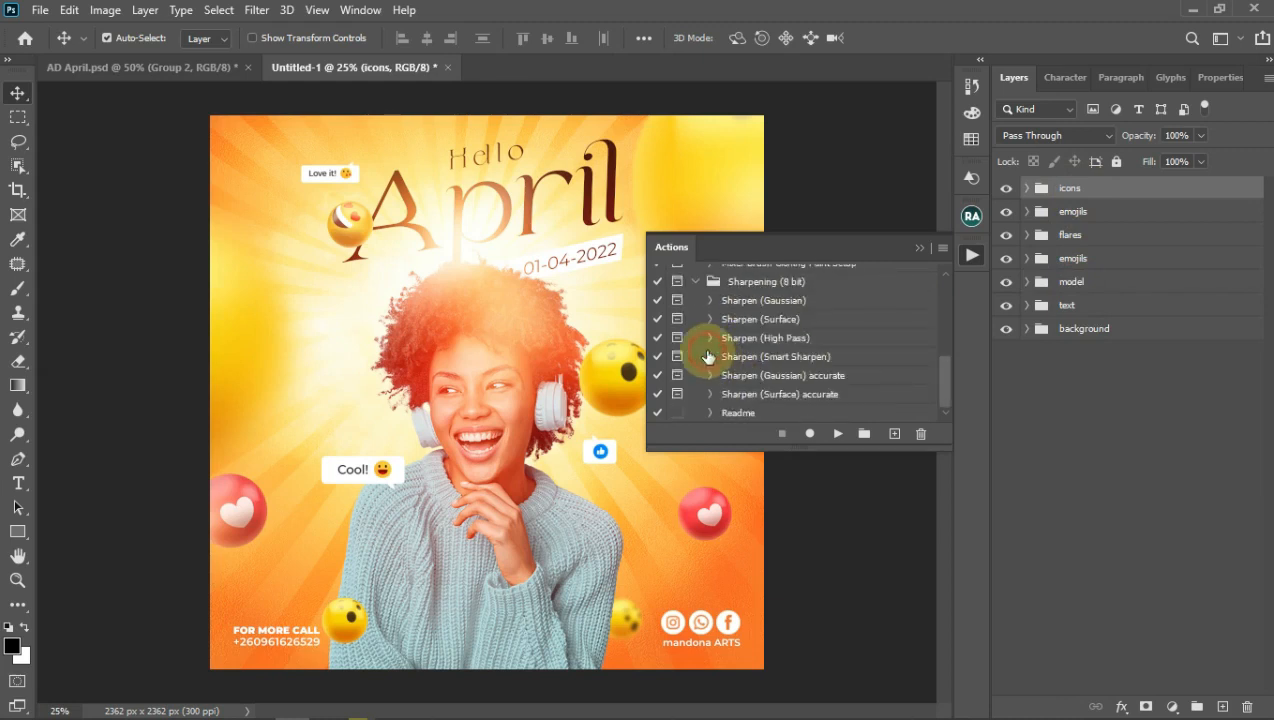
left_click(797, 375)
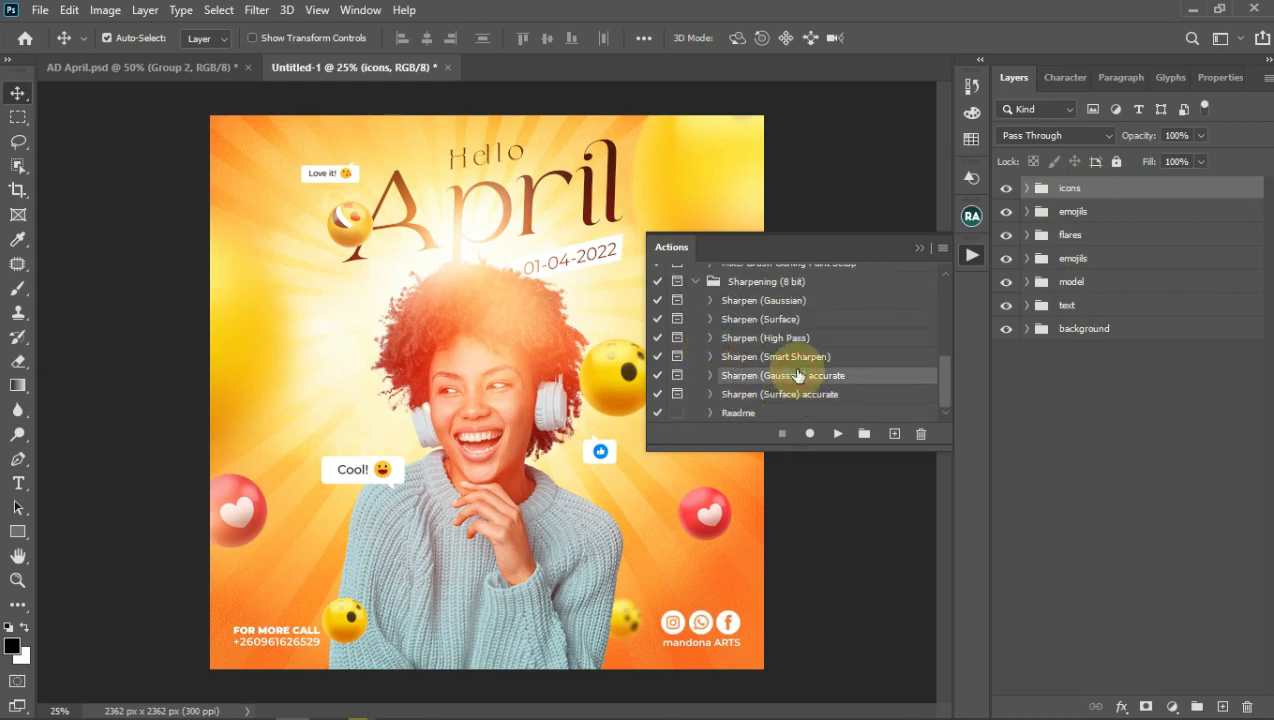
left_click(840, 438)
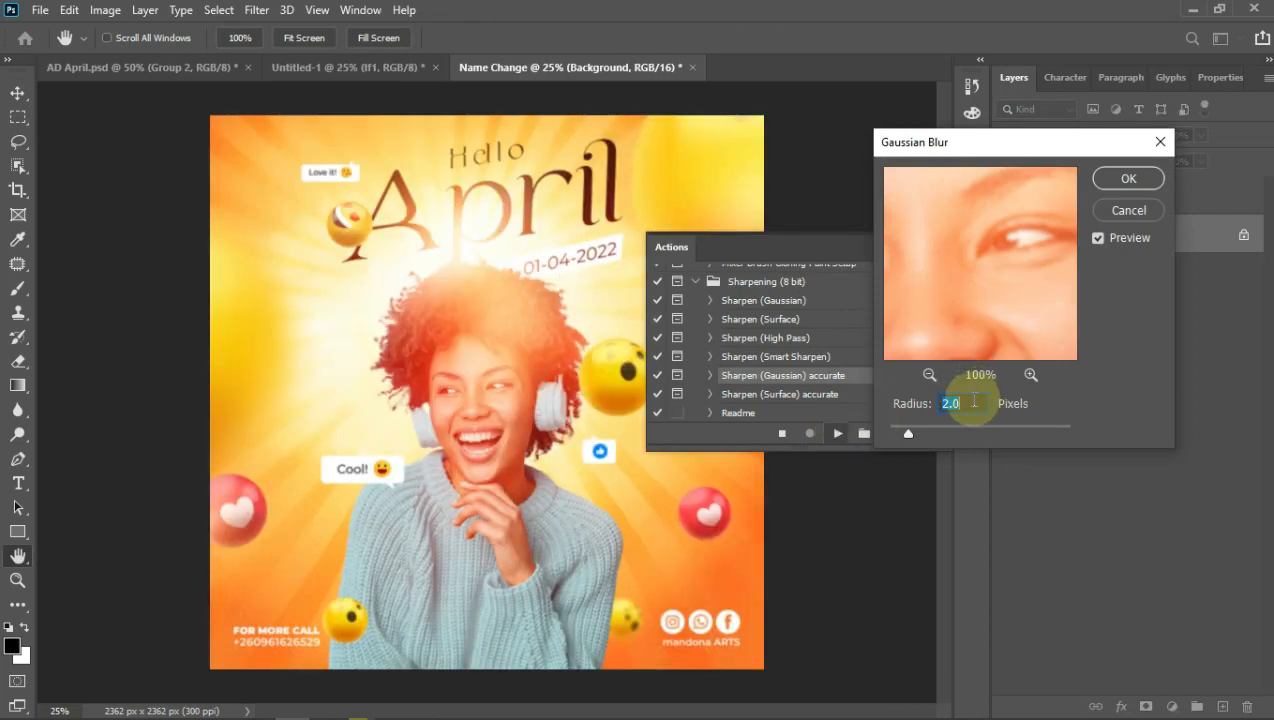
left_click(1128, 179)
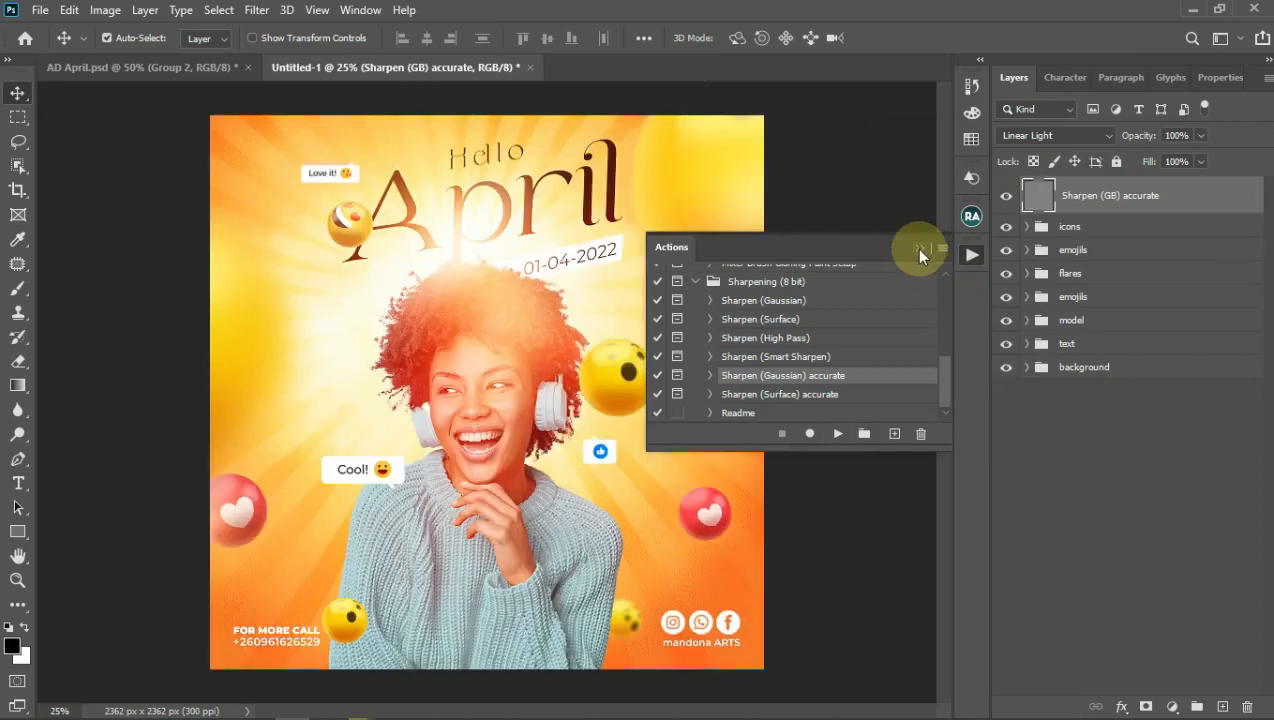
Step: Collapse the actions, toggle the Sharpen (GB) accurate layer off and on, and zoom to 50%
left_click(919, 249)
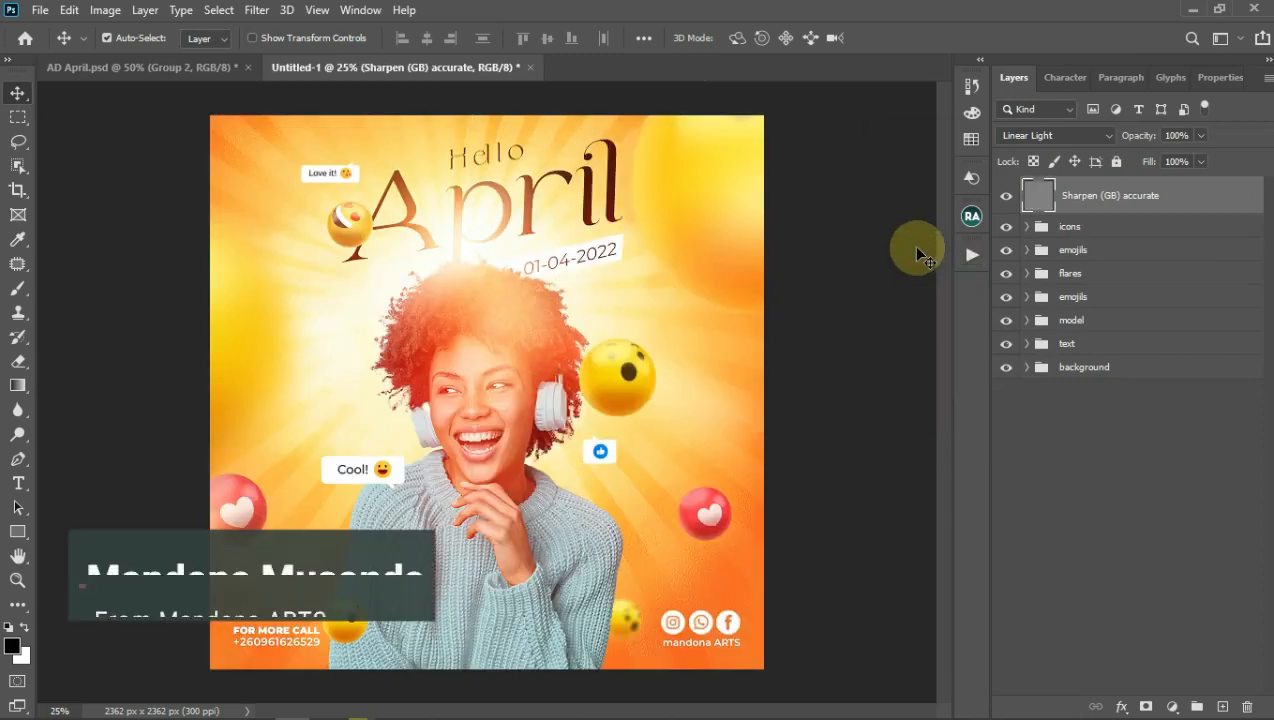
left_click(1008, 197)
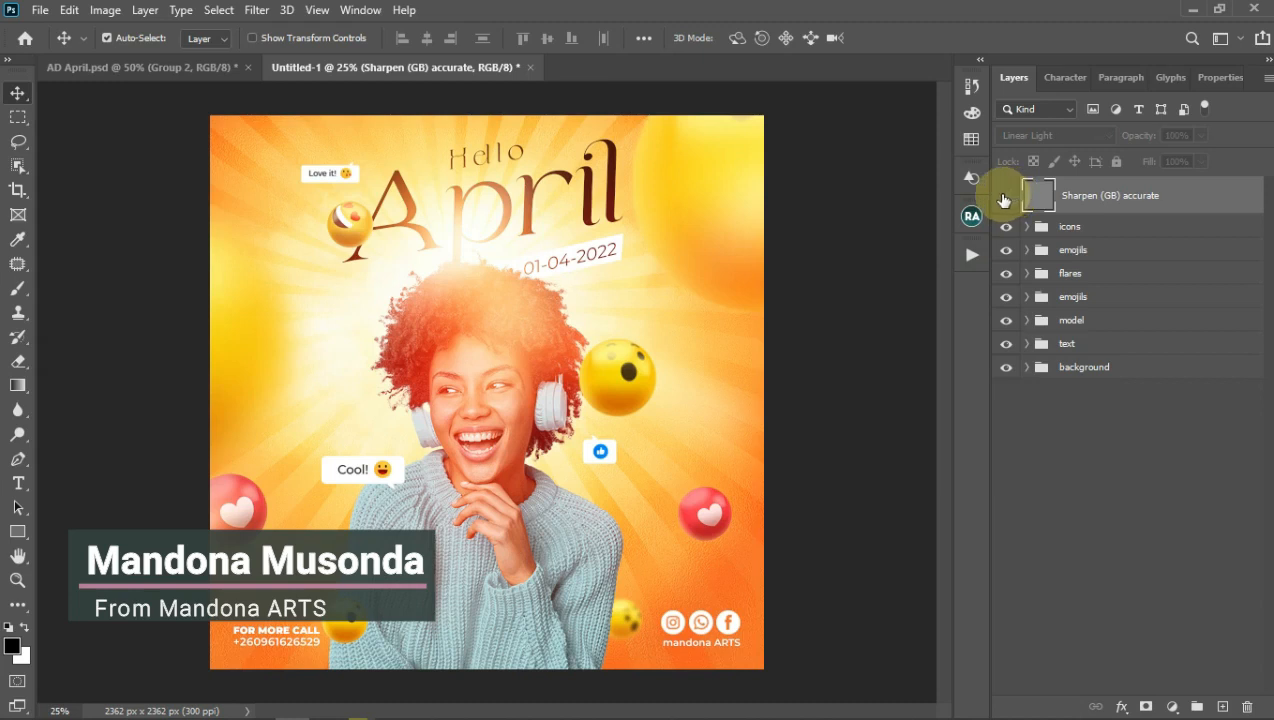
left_click(1004, 199)
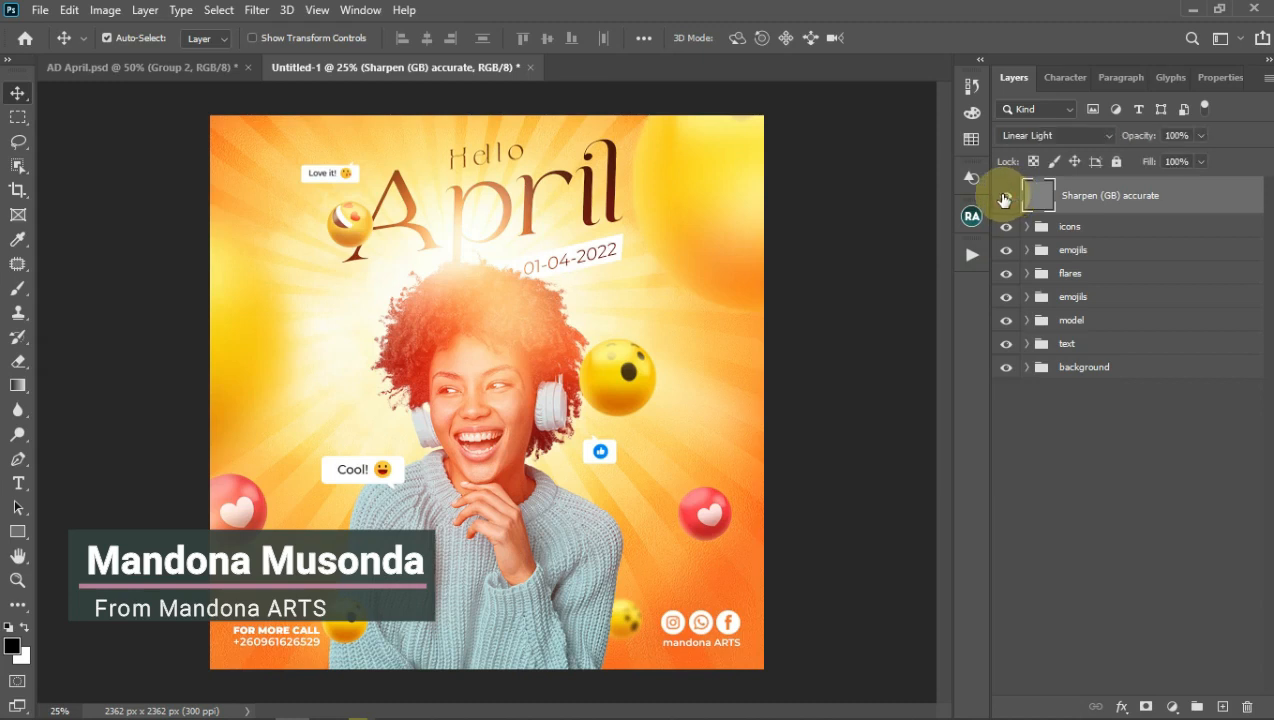
key("ctrl+plus")
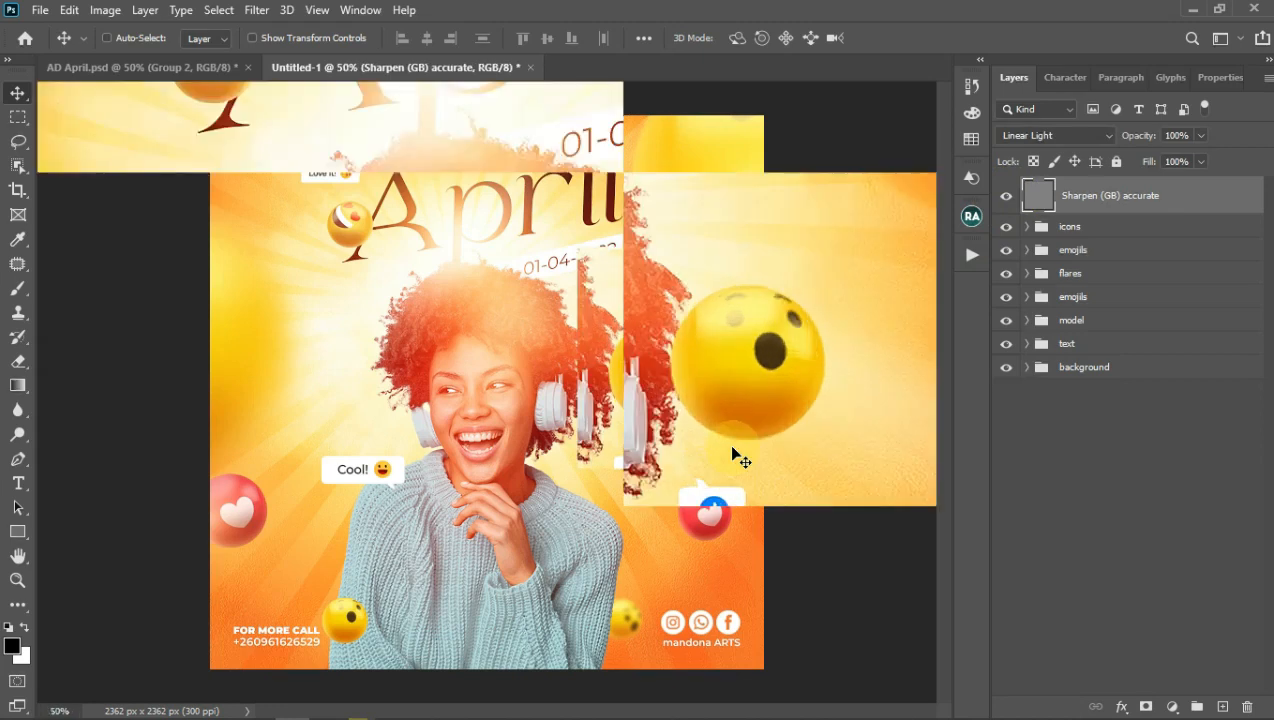
key("ctrl+plus")
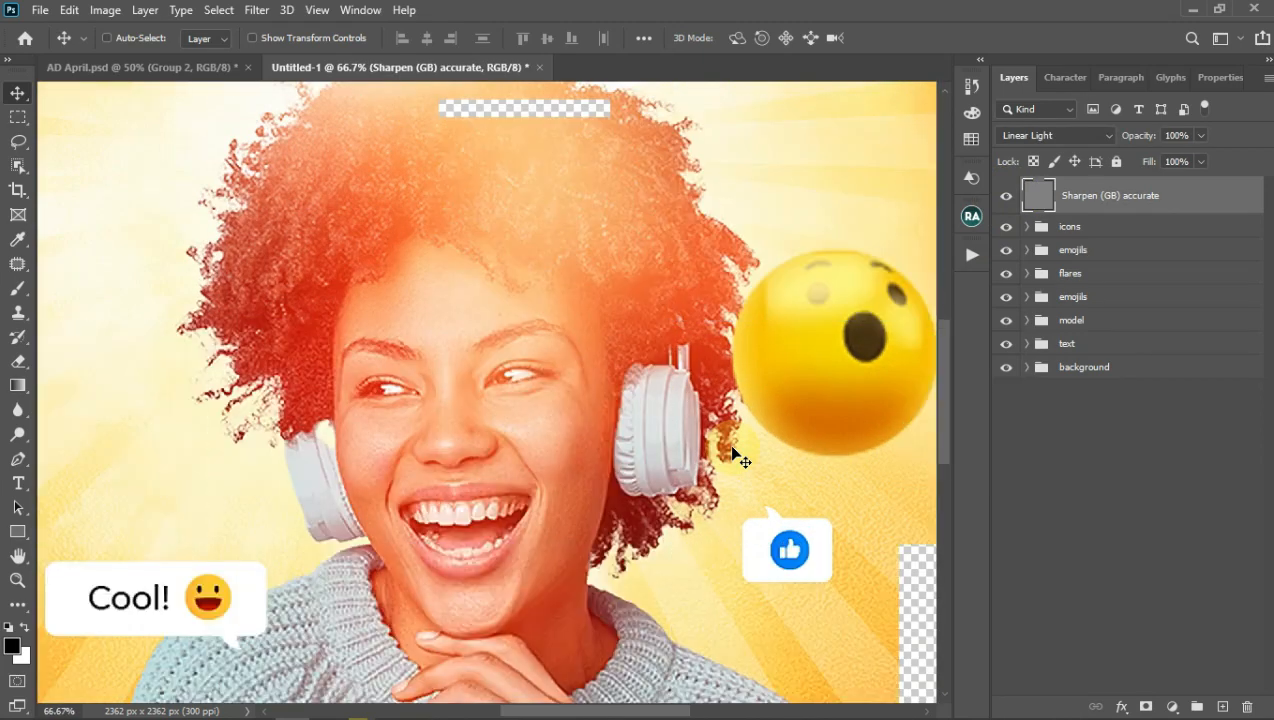
key("ctrl+plus")
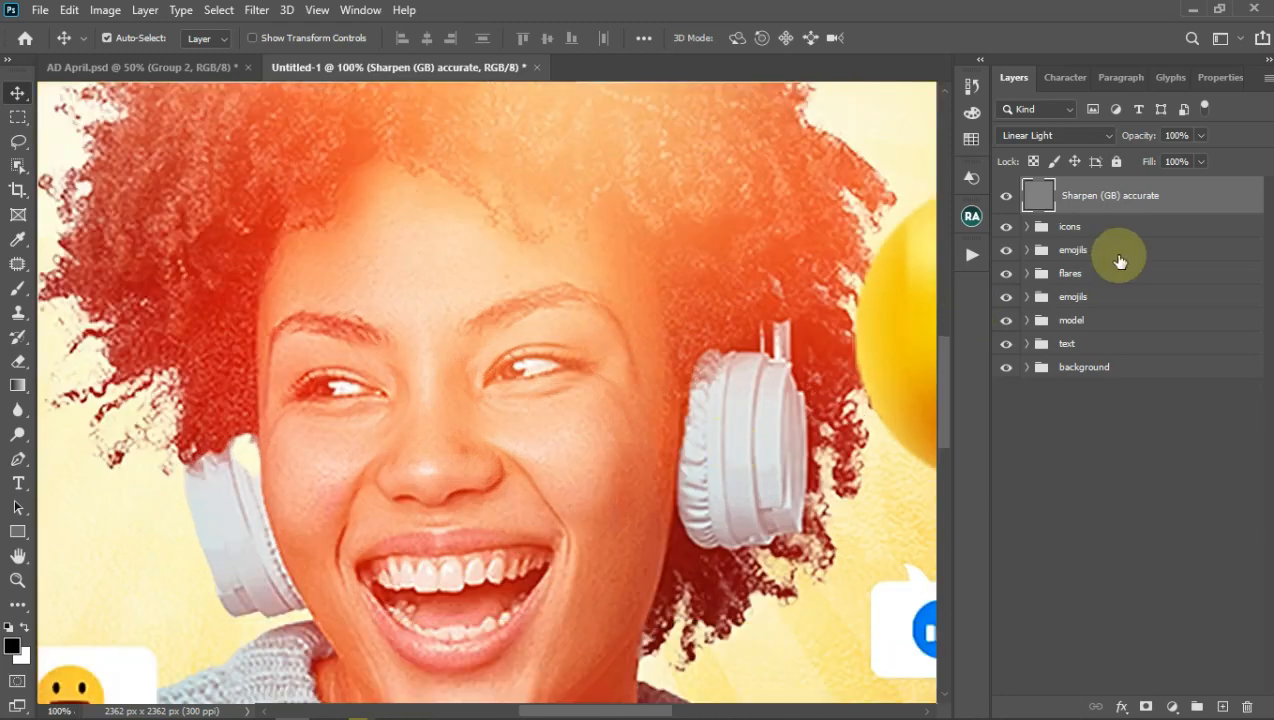
left_click(1007, 197)
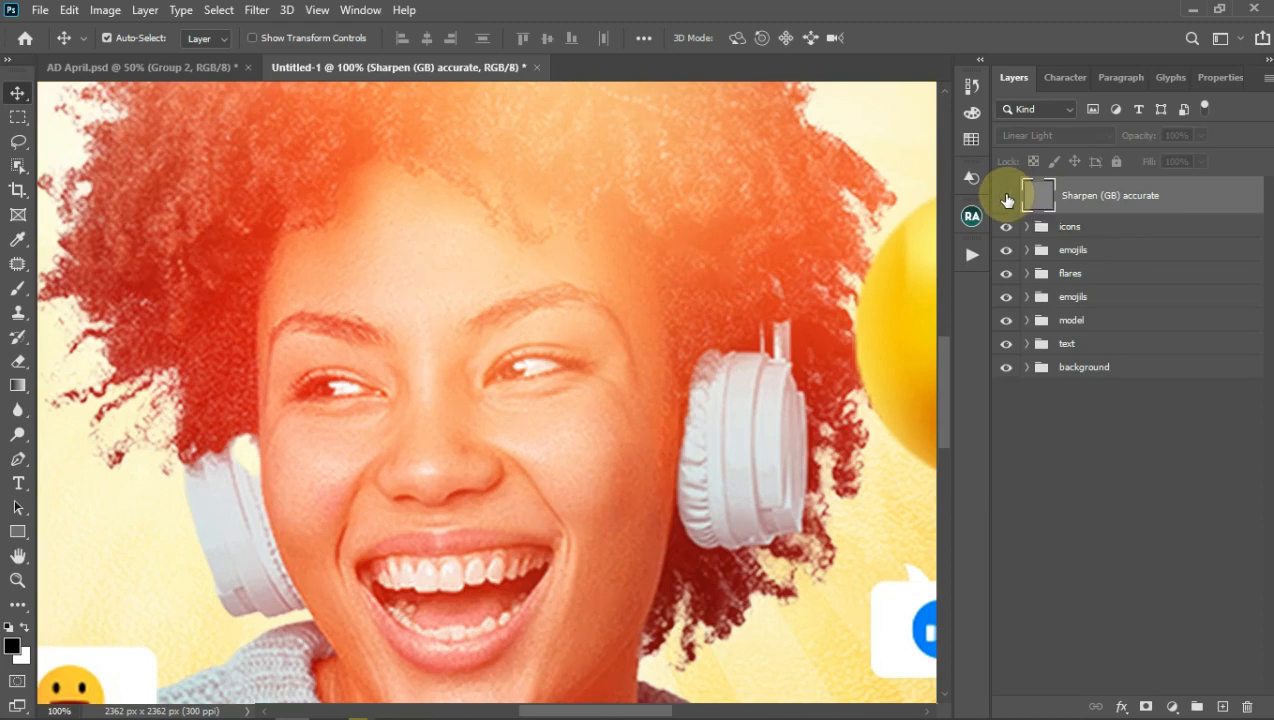
left_click(1006, 197)
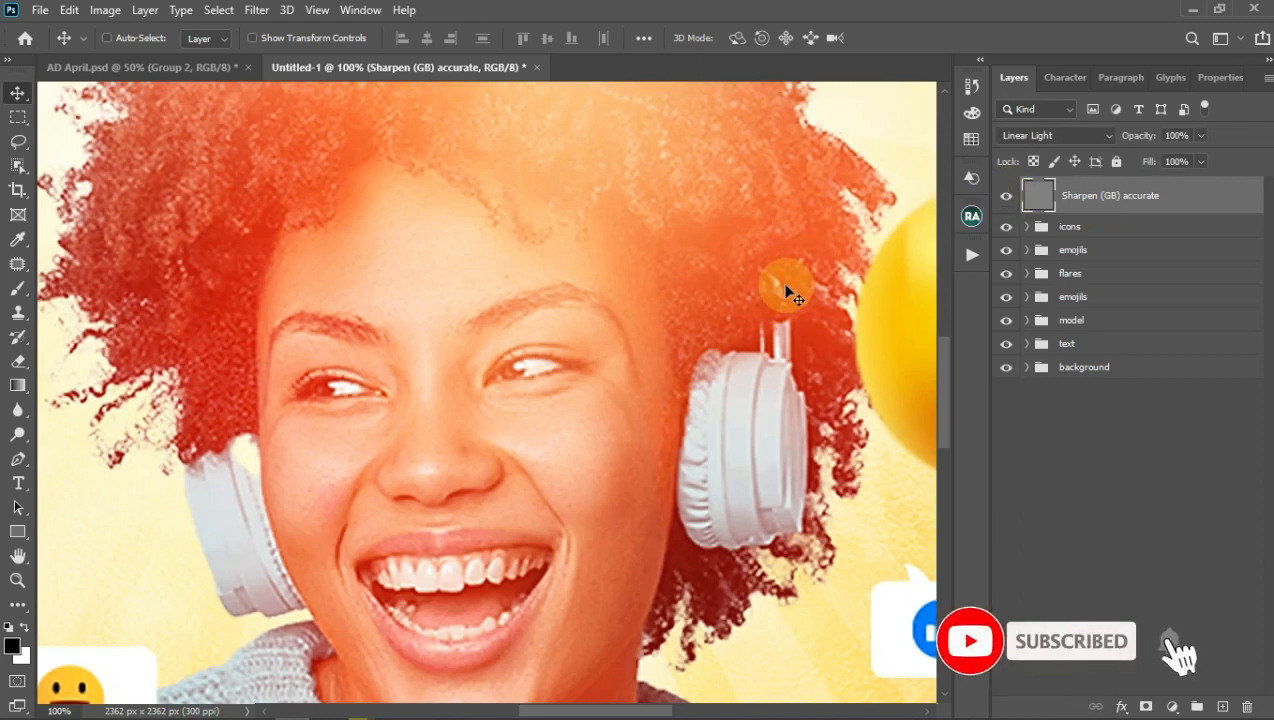
key("ctrl+0")
key("ctrl+minus")
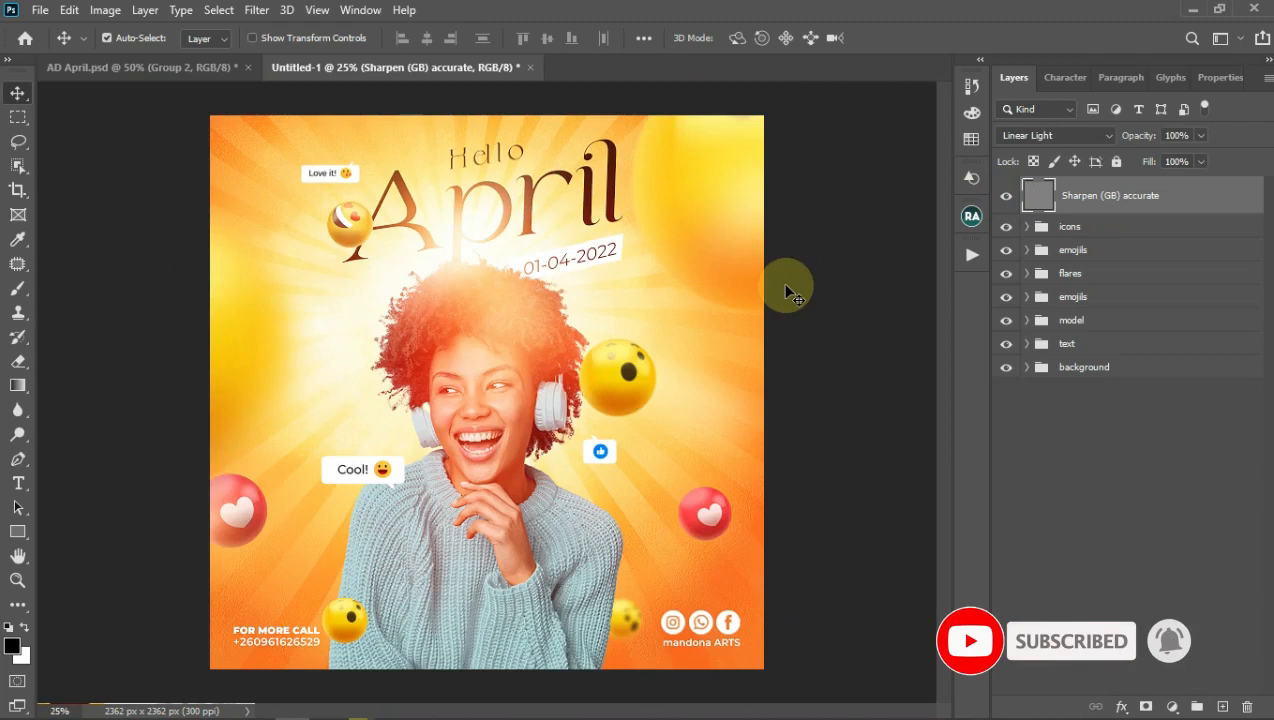